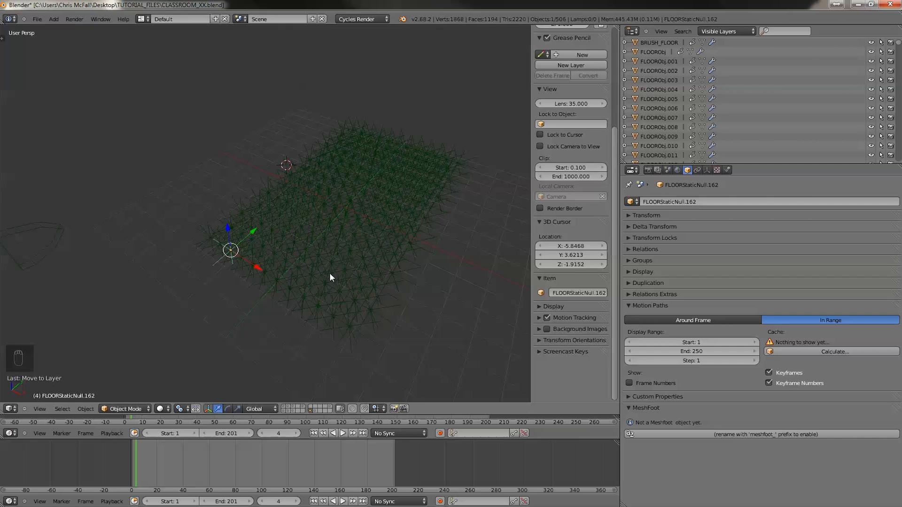
Step: Add the trigger null FLOORTriggerNull.162 at the floor's corner to the selection with its static null
{"action": "middle_click_drag", "start_coordinate": [353, 269], "coordinate": [351, 262]}
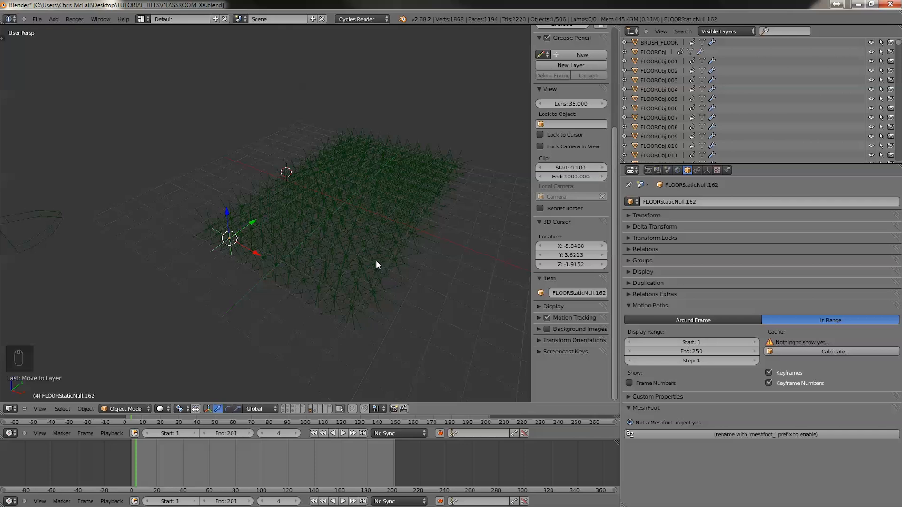
{"action": "middle_click_drag", "start_coordinate": [365, 262], "coordinate": [344, 256]}
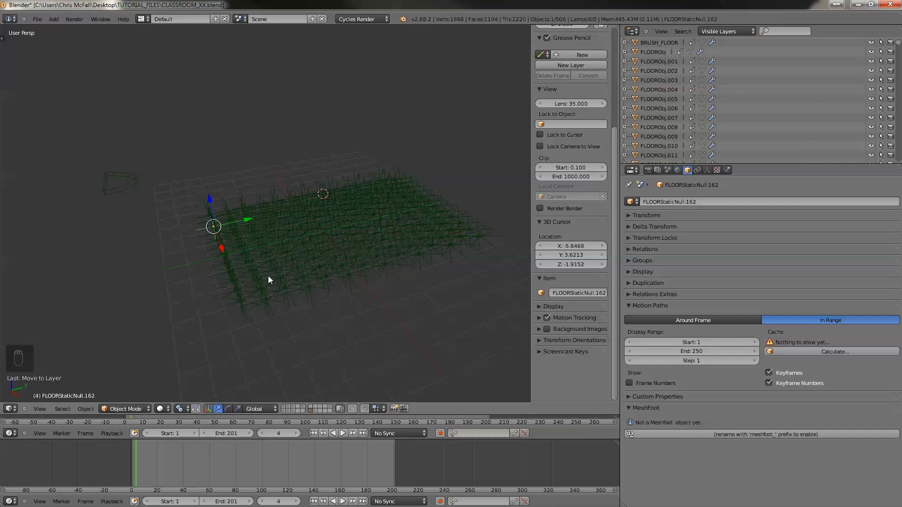
{"action": "scroll", "coordinate": [283, 266], "scroll_direction": "up", "scroll_amount": 3}
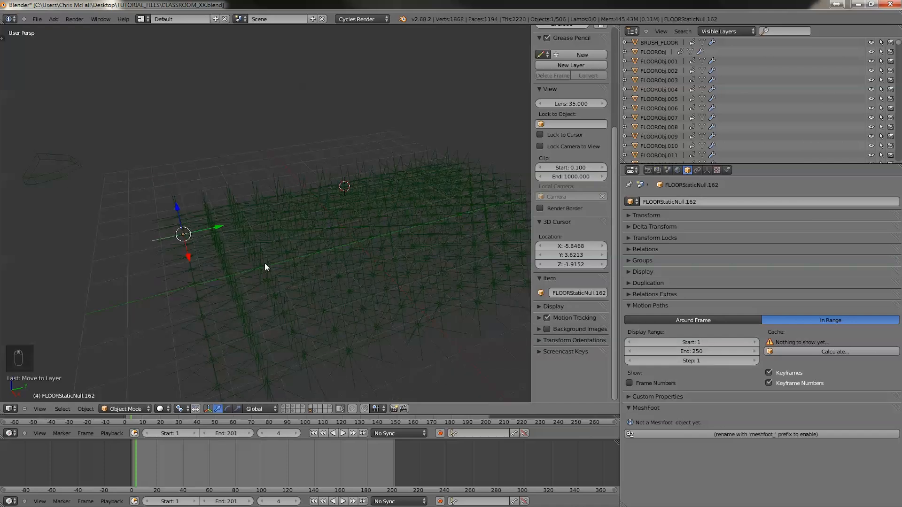
{"action": "middle_click_drag", "start_coordinate": [250, 224], "coordinate": [220, 256]}
{"action": "right_click", "coordinate": [235, 234], "text": "shift"}
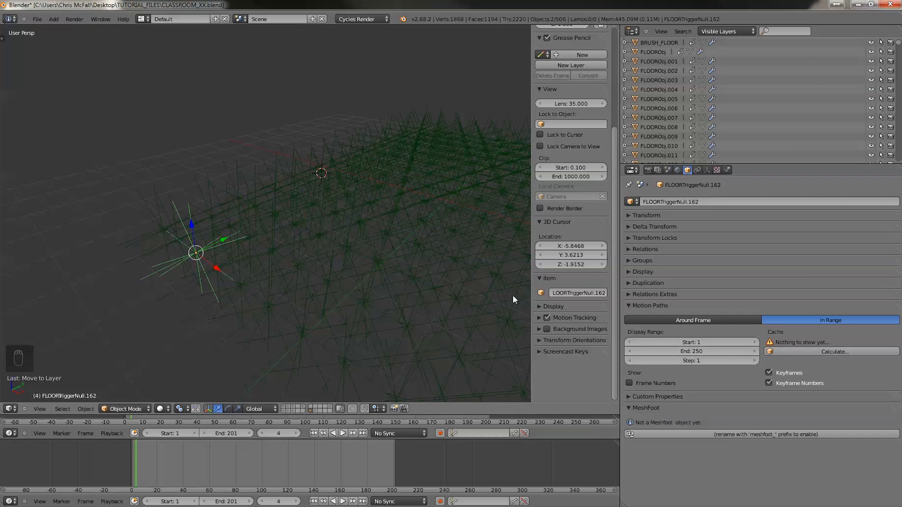
{"action": "scroll", "coordinate": [512, 295], "scroll_direction": "down", "scroll_amount": 5}
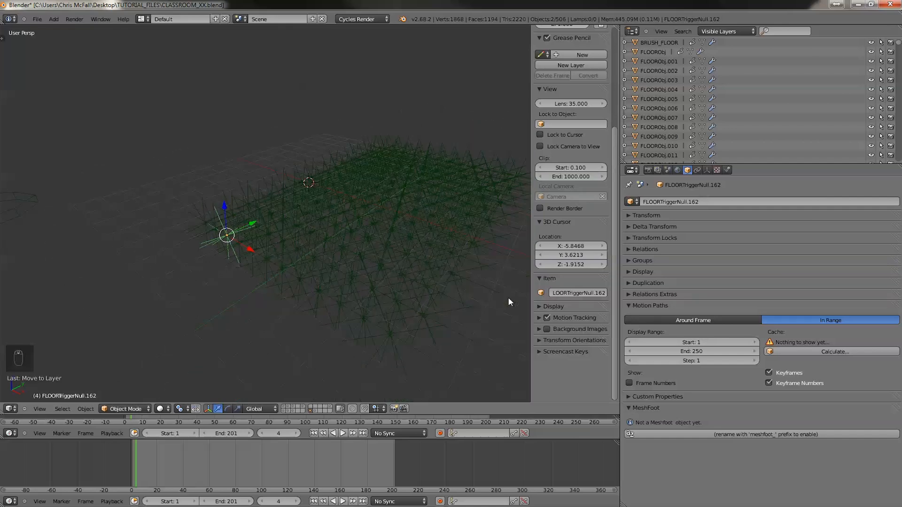
Step: Select the BRUSH_FLOOR object and scrub the timeline from frame 1 to frame 72 to preview the floor building up
{"action": "right_click", "coordinate": [110, 209]}
{"action": "mouse_move", "coordinate": [135, 219]}
{"action": "middle_mouse_down"}
{"action": "mouse_move", "coordinate": [188, 242]}
{"action": "mouse_move", "coordinate": [362, 280]}
{"action": "middle_mouse_up"}
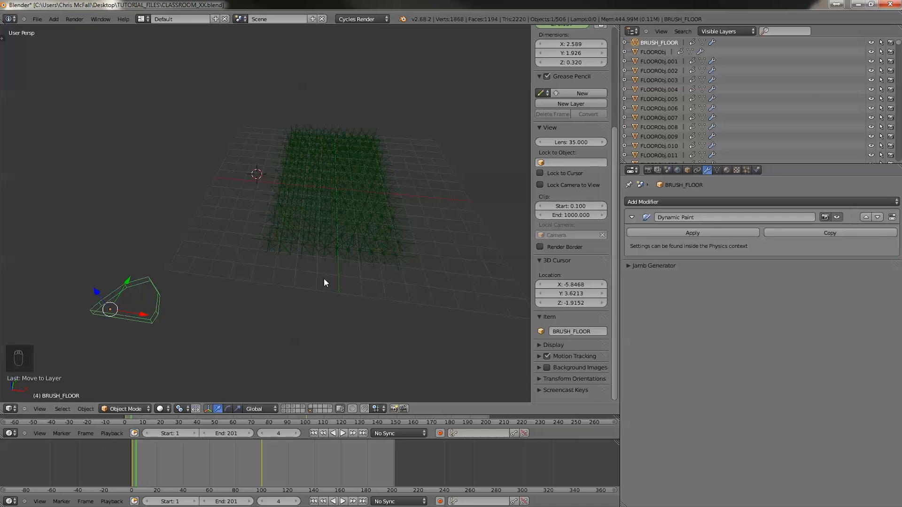
{"action": "middle_click_drag", "start_coordinate": [267, 280], "coordinate": [256, 278]}
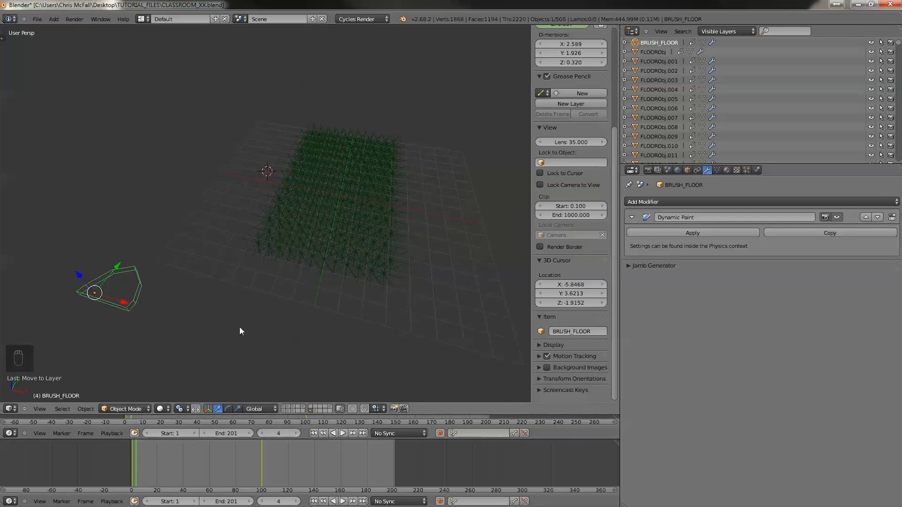
{"action": "mouse_move", "coordinate": [130, 463]}
{"action": "left_mouse_down"}
{"action": "mouse_move", "coordinate": [249, 461]}
{"action": "mouse_move", "coordinate": [178, 461]}
{"action": "mouse_move", "coordinate": [149, 453]}
{"action": "mouse_move", "coordinate": [222, 458]}
{"action": "mouse_move", "coordinate": [137, 446]}
{"action": "mouse_move", "coordinate": [132, 460]}
{"action": "left_mouse_up"}
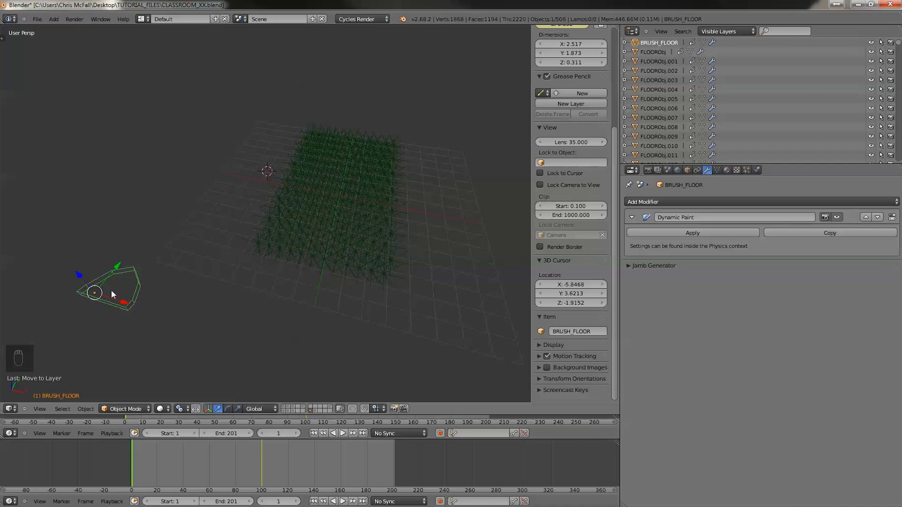
{"action": "left_click_drag", "start_coordinate": [133, 466], "coordinate": [225, 464]}
{"action": "scroll", "coordinate": [245, 282], "scroll_direction": "up", "scroll_amount": 5}
{"action": "middle_click_drag", "start_coordinate": [233, 288], "coordinate": [310, 264]}
{"action": "scroll", "coordinate": [310, 264], "scroll_direction": "down", "scroll_amount": 4}
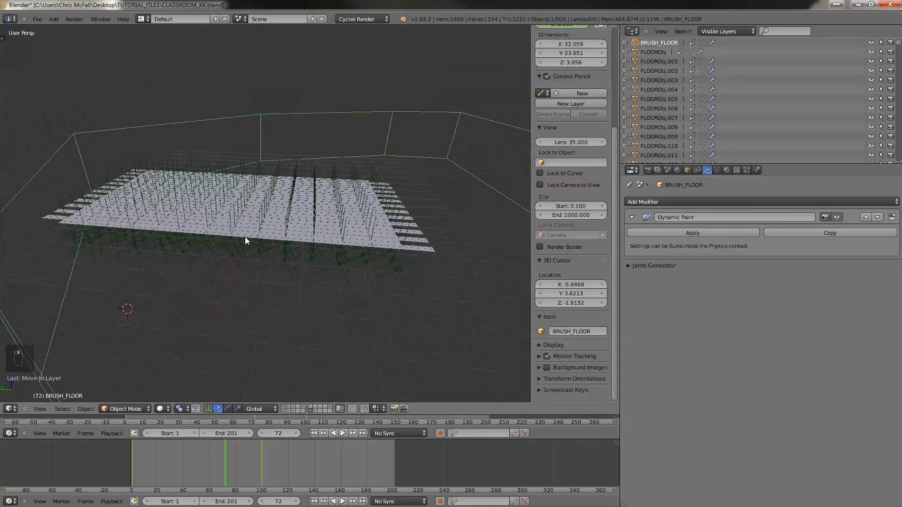
{"action": "middle_click_drag", "start_coordinate": [245, 236], "coordinate": [267, 257], "text": "shift"}
Step: Select the end floorboard FLOORObj.166, examine the assembled floor around it, and scrub the timeline back towards the start
{"action": "right_click", "coordinate": [446, 271]}
{"action": "middle_click_drag", "start_coordinate": [430, 306], "coordinate": [171, 284]}
{"action": "scroll", "coordinate": [223, 314], "scroll_direction": "up", "scroll_amount": 3}
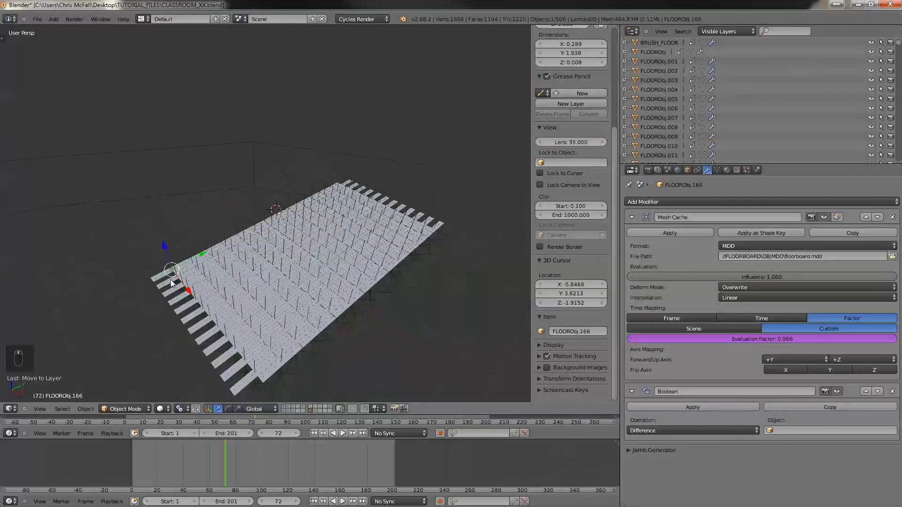
{"action": "mouse_move", "coordinate": [287, 307]}
{"action": "middle_mouse_down"}
{"action": "mouse_move", "coordinate": [371, 295]}
{"action": "mouse_move", "coordinate": [326, 334]}
{"action": "mouse_move", "coordinate": [283, 318]}
{"action": "middle_mouse_up"}
{"action": "scroll", "coordinate": [237, 322], "scroll_direction": "down", "scroll_amount": 1}
{"action": "scroll", "coordinate": [182, 345], "scroll_direction": "up", "scroll_amount": 2}
{"action": "middle_click_drag", "start_coordinate": [138, 309], "coordinate": [214, 311]}
{"action": "scroll", "coordinate": [190, 322], "scroll_direction": "up", "scroll_amount": 2}
{"action": "scroll", "coordinate": [188, 322], "scroll_direction": "down", "scroll_amount": 2}
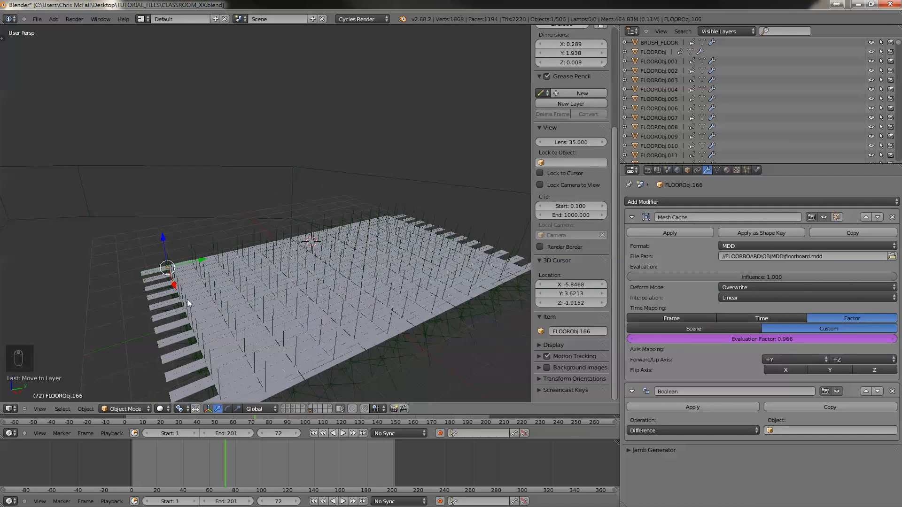
{"action": "left_click_drag", "start_coordinate": [225, 464], "coordinate": [134, 464]}
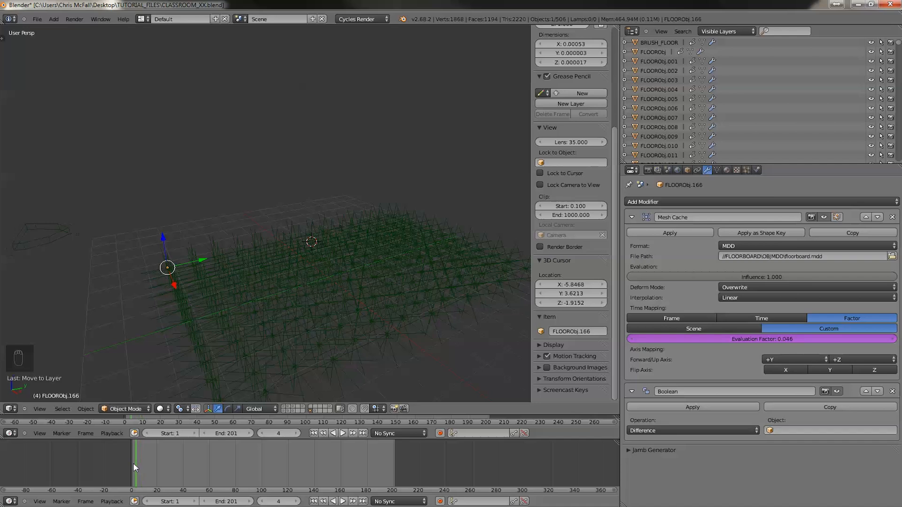
{"action": "middle_click_drag", "start_coordinate": [212, 306], "coordinate": [270, 318]}
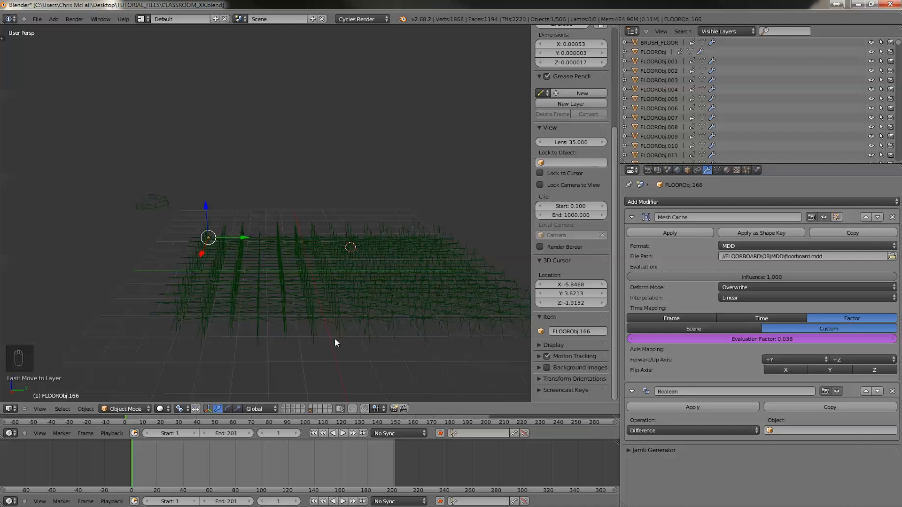
{"action": "middle_click_drag", "start_coordinate": [319, 297], "coordinate": [293, 298]}
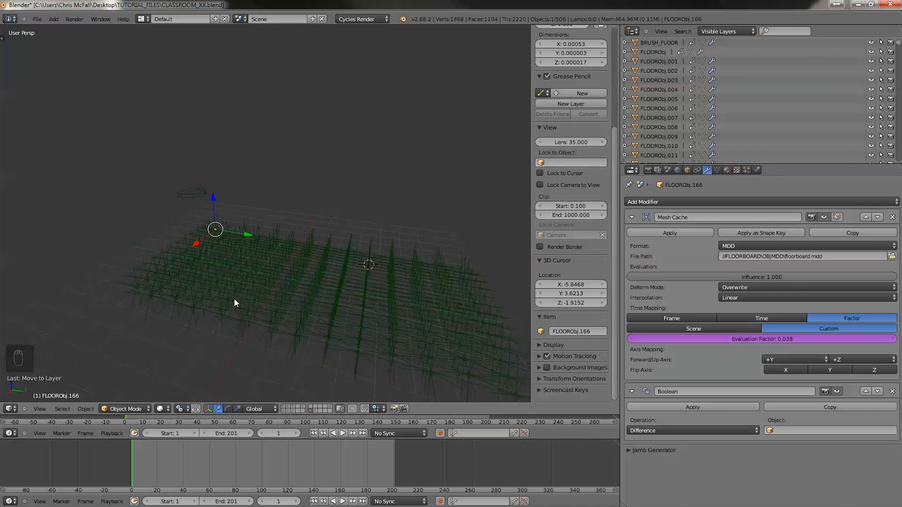
{"action": "mouse_move", "coordinate": [328, 298]}
{"action": "middle_mouse_down"}
{"action": "mouse_move", "coordinate": [312, 302]}
{"action": "mouse_move", "coordinate": [333, 307]}
{"action": "middle_mouse_up"}
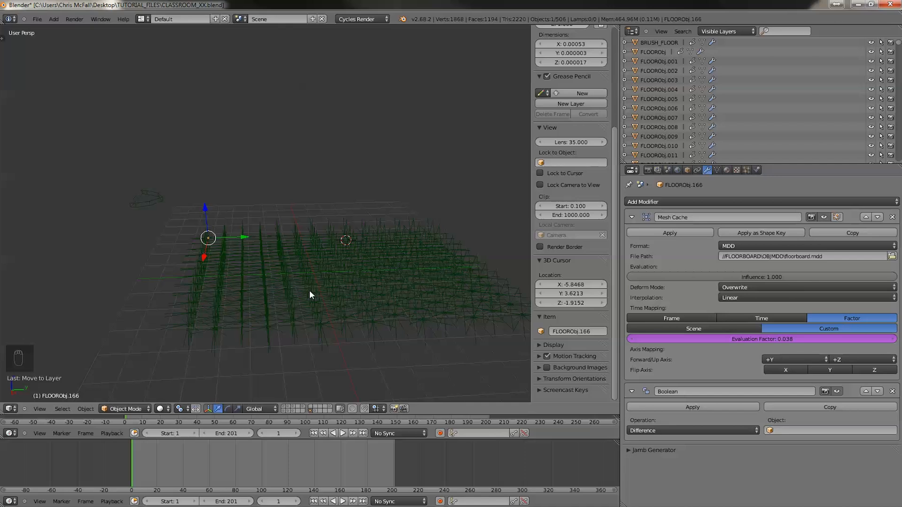
{"action": "middle_click_drag", "start_coordinate": [324, 290], "coordinate": [336, 289]}
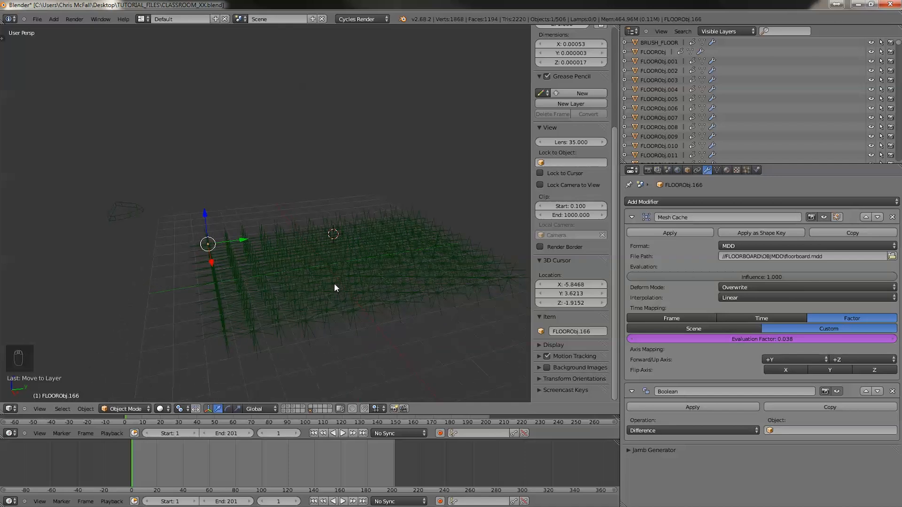
{"action": "middle_click_drag", "start_coordinate": [276, 281], "coordinate": [333, 272]}
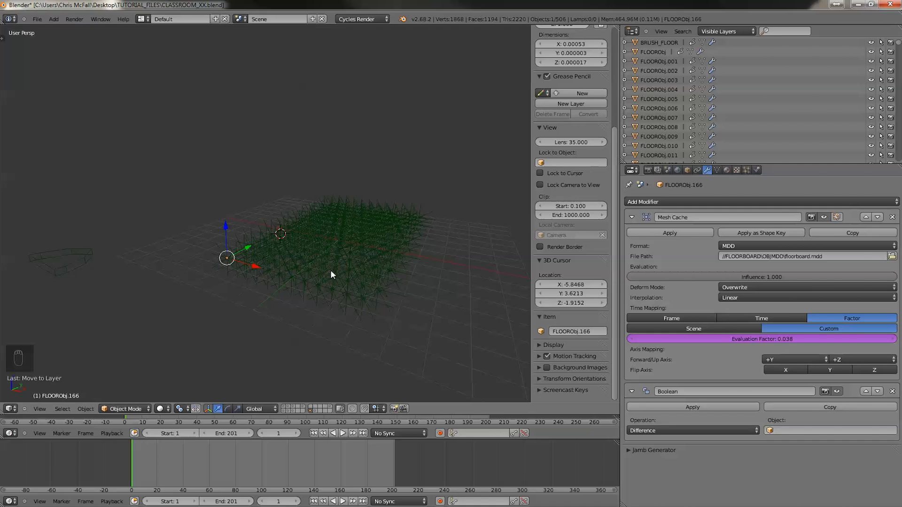
{"action": "middle_click_drag", "start_coordinate": [331, 274], "coordinate": [343, 285]}
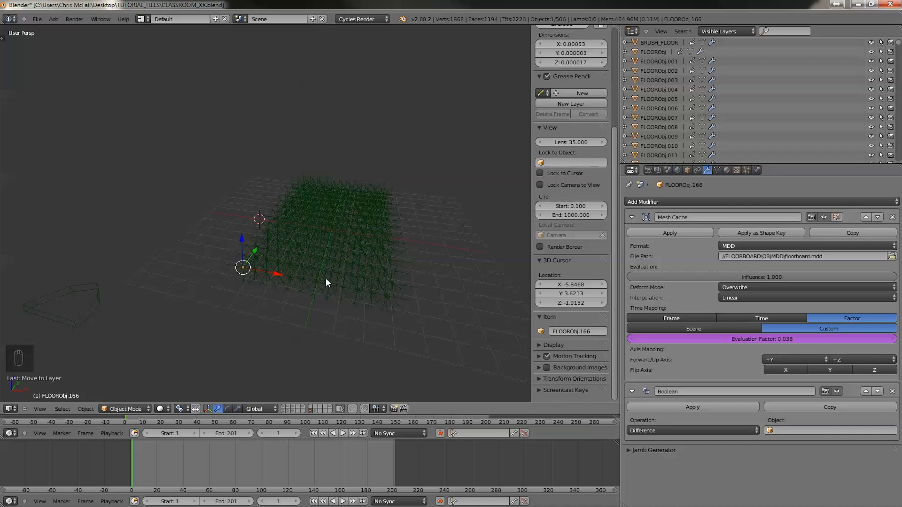
{"action": "middle_click_drag", "start_coordinate": [325, 274], "coordinate": [308, 275]}
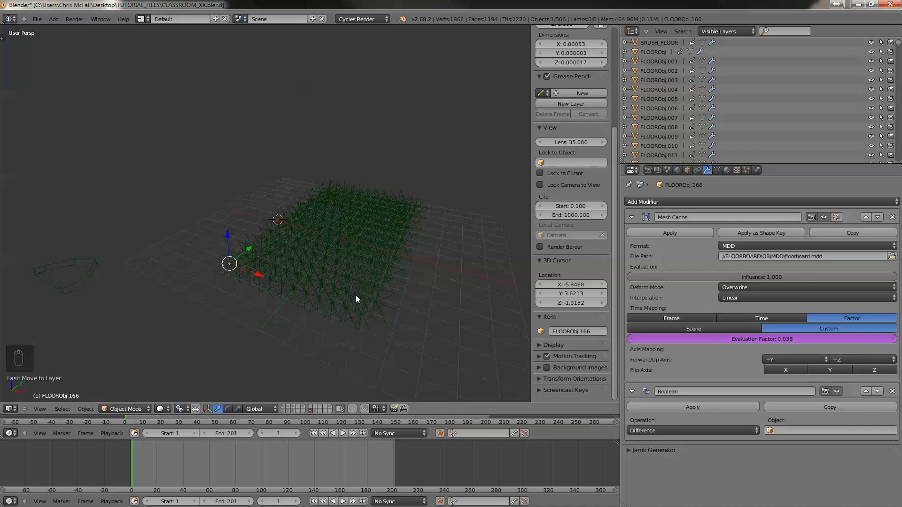
{"action": "middle_click_drag", "start_coordinate": [303, 303], "coordinate": [336, 293]}
{"action": "scroll", "coordinate": [367, 300], "scroll_direction": "up", "scroll_amount": 2}
{"action": "scroll", "coordinate": [349, 304], "scroll_direction": "up", "scroll_amount": 2}
{"action": "scroll", "coordinate": [335, 297], "scroll_direction": "down", "scroll_amount": 2}
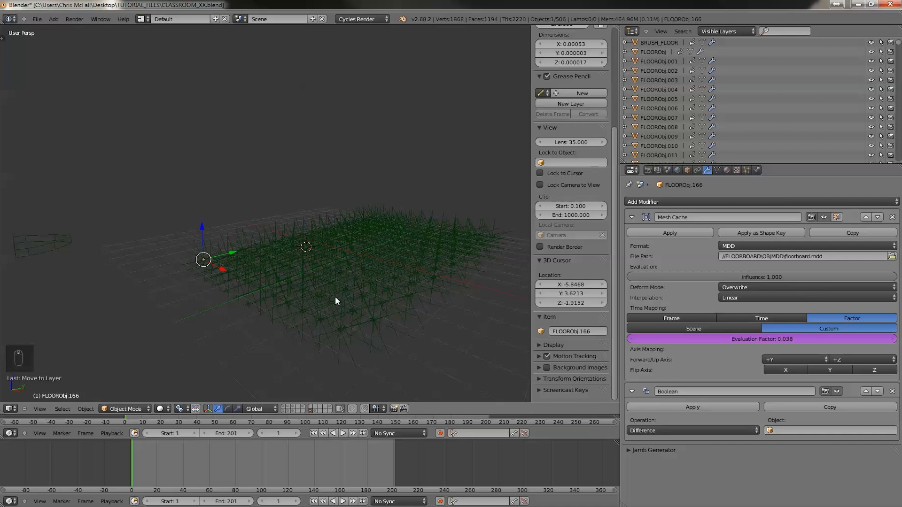
{"action": "middle_click_drag", "start_coordinate": [287, 300], "coordinate": [370, 319]}
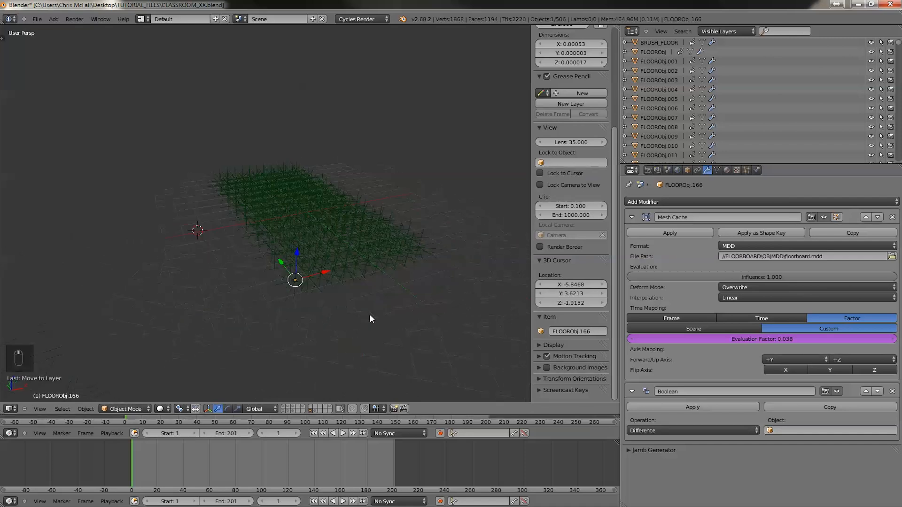
{"action": "middle_click_drag", "start_coordinate": [318, 297], "coordinate": [362, 276]}
{"action": "middle_click_drag", "start_coordinate": [362, 275], "coordinate": [284, 306]}
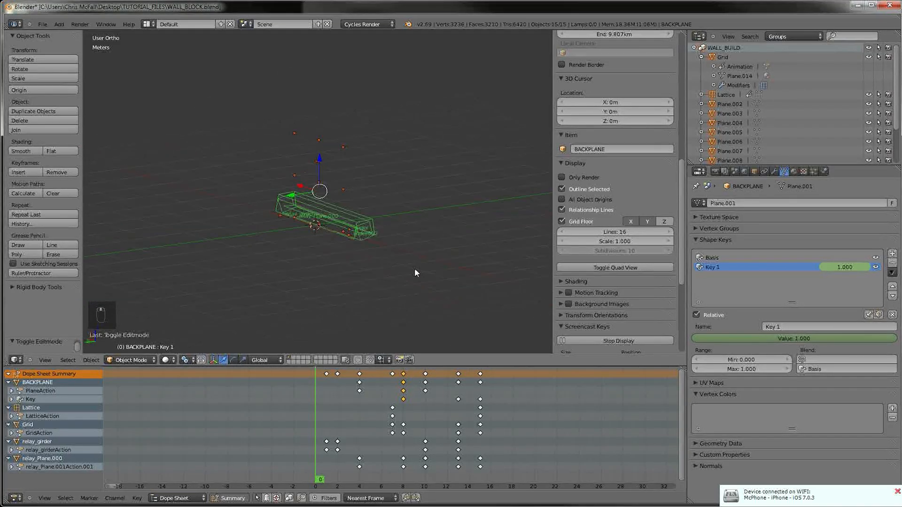
Step: Switch to the WALL_BLOCK.blend scene and scrub its build animation forward and back to frame 10
{"action": "middle_click_drag", "start_coordinate": [415, 268], "coordinate": [351, 273]}
{"action": "scroll", "coordinate": [352, 272], "scroll_direction": "up", "scroll_amount": 3}
{"action": "left_click_drag", "start_coordinate": [325, 417], "coordinate": [523, 399]}
{"action": "middle_click_drag", "start_coordinate": [342, 232], "coordinate": [348, 245]}
{"action": "scroll", "coordinate": [350, 247], "scroll_direction": "down", "scroll_amount": 2}
{"action": "left_click_drag", "start_coordinate": [501, 418], "coordinate": [425, 400]}
{"action": "middle_click_drag", "start_coordinate": [417, 275], "coordinate": [357, 248]}
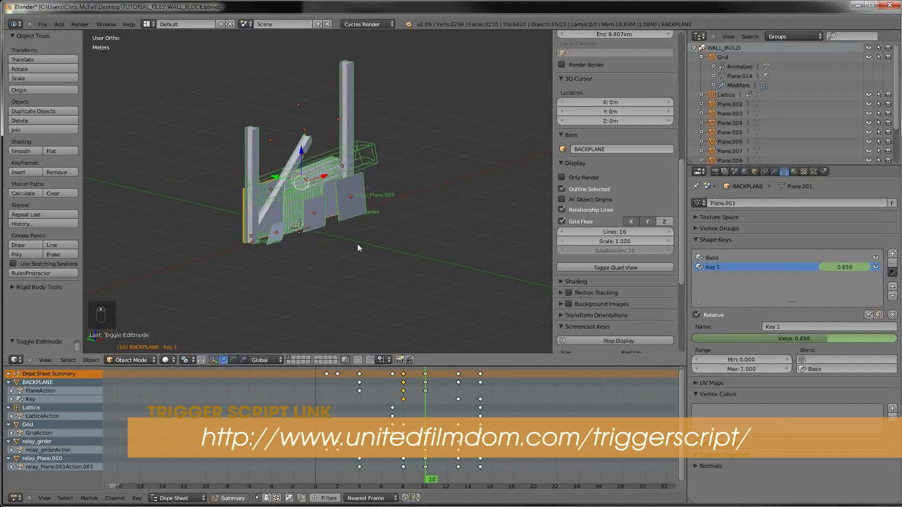
Step: Scrub back to frame 8, replay from the start to frame 13, and examine the girders, lattice grid and panels assembling
{"action": "left_click_drag", "start_coordinate": [414, 455], "coordinate": [405, 421]}
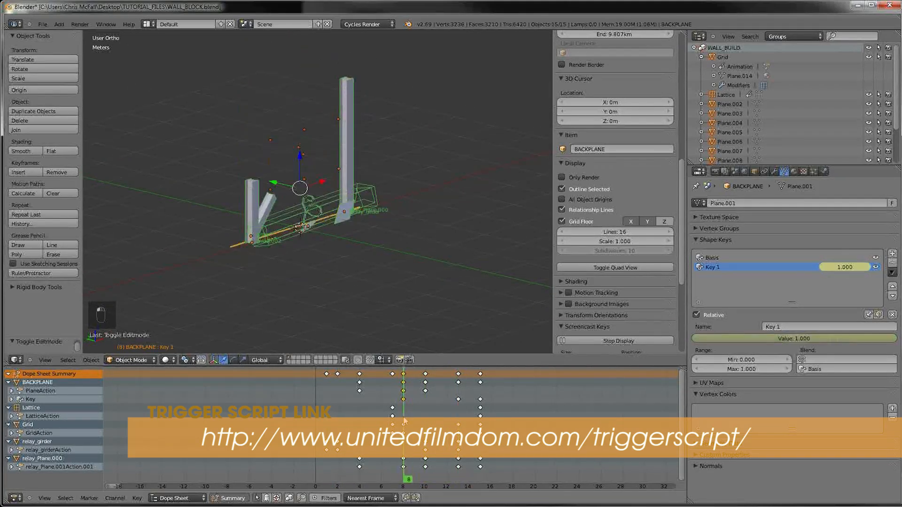
{"action": "key", "text": "shift+Left"}
{"action": "left_click_drag", "start_coordinate": [344, 461], "coordinate": [442, 457]}
{"action": "middle_click_drag", "start_coordinate": [303, 130], "coordinate": [247, 135]}
{"action": "scroll", "coordinate": [252, 149], "scroll_direction": "up", "scroll_amount": 3}
{"action": "middle_click_drag", "start_coordinate": [252, 148], "coordinate": [408, 103]}
{"action": "left_click_drag", "start_coordinate": [409, 419], "coordinate": [459, 421]}
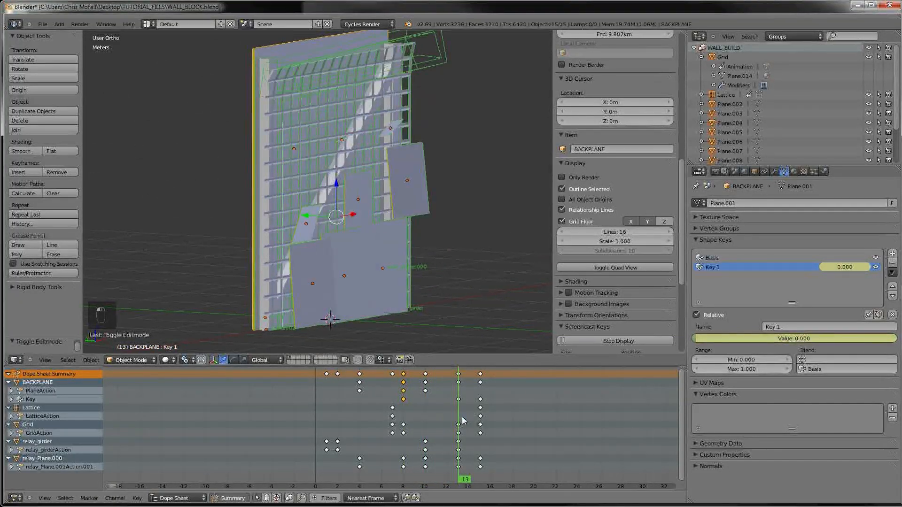
{"action": "middle_click_drag", "start_coordinate": [291, 165], "coordinate": [324, 178]}
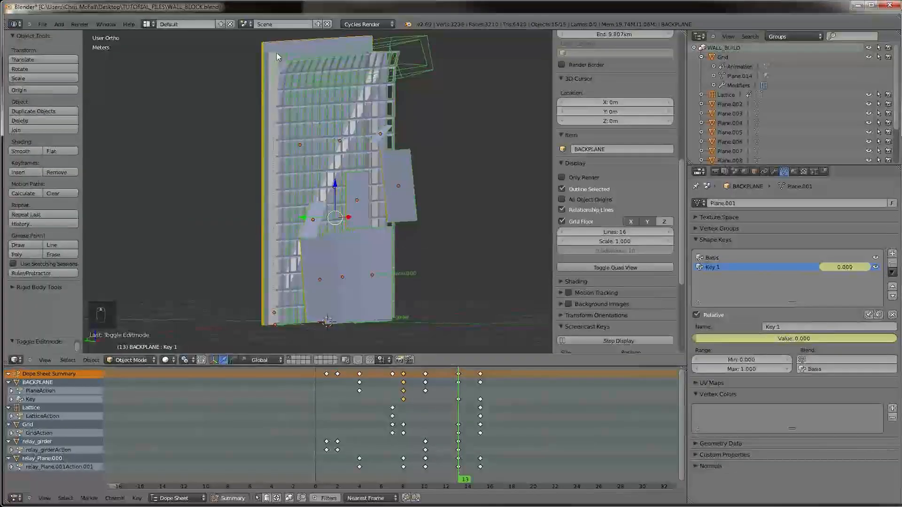
Step: Scrub the wall animation through frame 16 to frame 23 and examine the back of the assembled wall block
{"action": "left_click", "coordinate": [366, 434]}
{"action": "left_click_drag", "start_coordinate": [365, 435], "coordinate": [491, 434]}
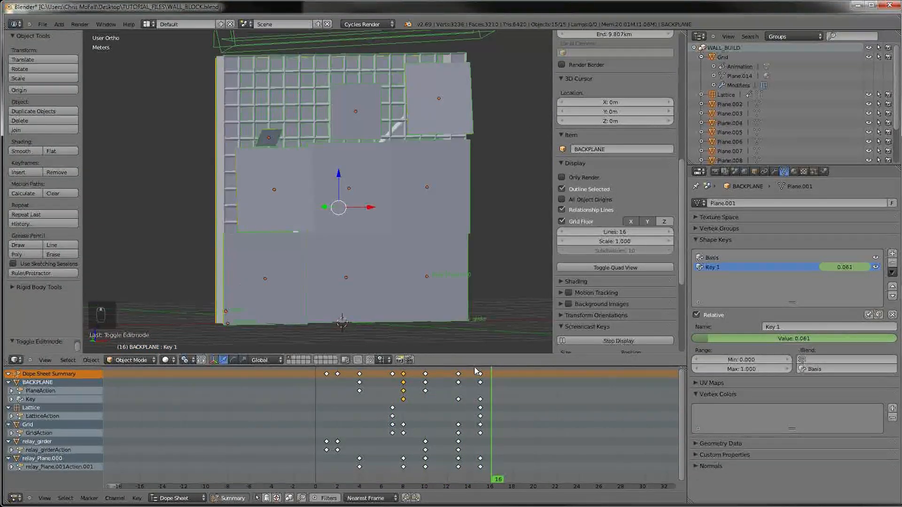
{"action": "left_click_drag", "start_coordinate": [365, 415], "coordinate": [566, 428]}
{"action": "middle_click_drag", "start_coordinate": [271, 208], "coordinate": [345, 190]}
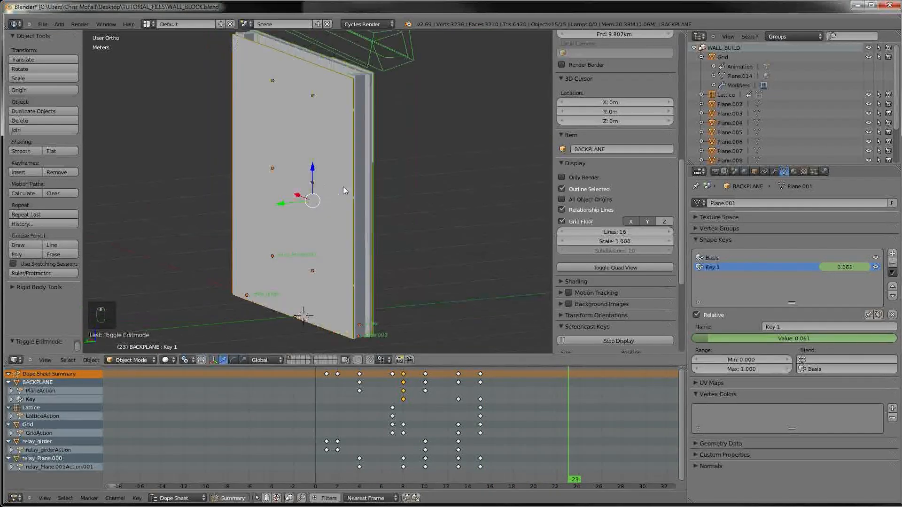
Step: Replay the complete wall build from the start, then return the timeline to frame 0
{"action": "left_click_drag", "start_coordinate": [311, 412], "coordinate": [545, 413]}
{"action": "middle_click_drag", "start_coordinate": [329, 211], "coordinate": [399, 211]}
{"action": "left_click_drag", "start_coordinate": [476, 385], "coordinate": [316, 402]}
{"action": "middle_click_drag", "start_coordinate": [328, 212], "coordinate": [376, 202]}
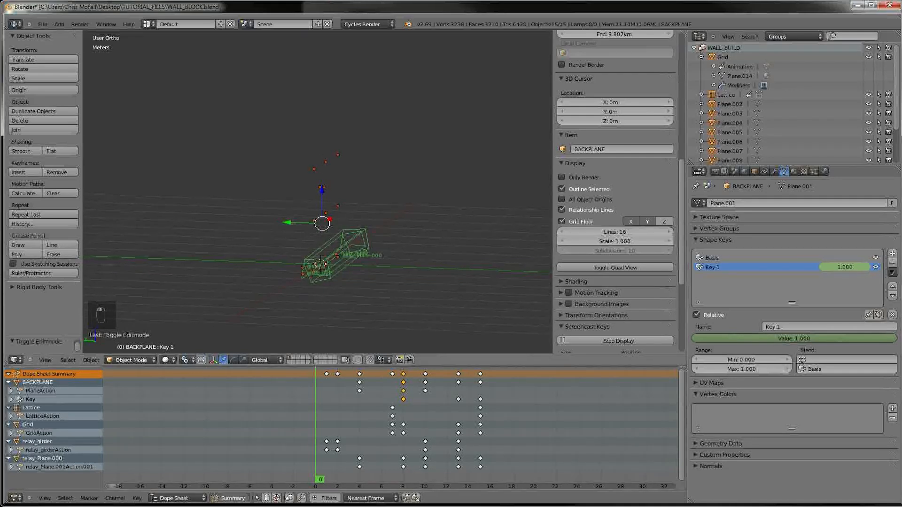
Step: Scrub to frame 25, examine the finished wall block from the front, and return the timeline to frame 1
{"action": "left_click_drag", "start_coordinate": [313, 418], "coordinate": [591, 426]}
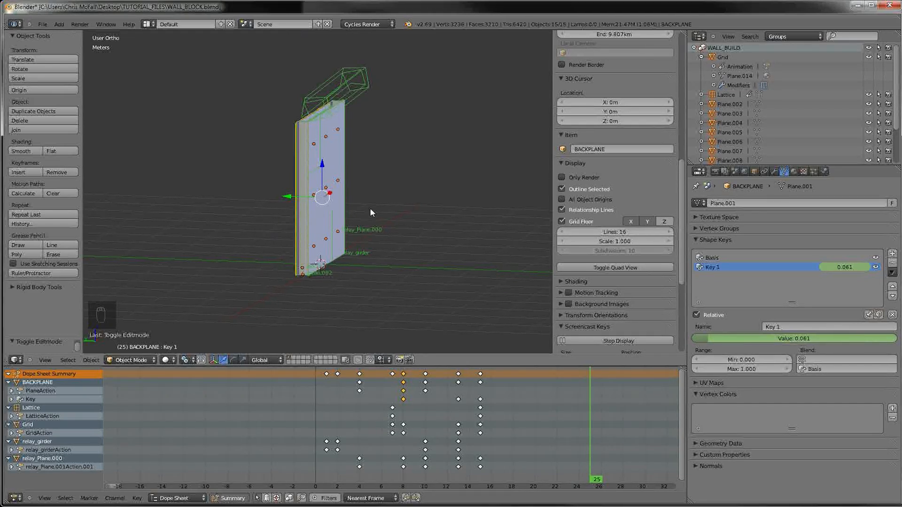
{"action": "middle_click_drag", "start_coordinate": [369, 203], "coordinate": [276, 182]}
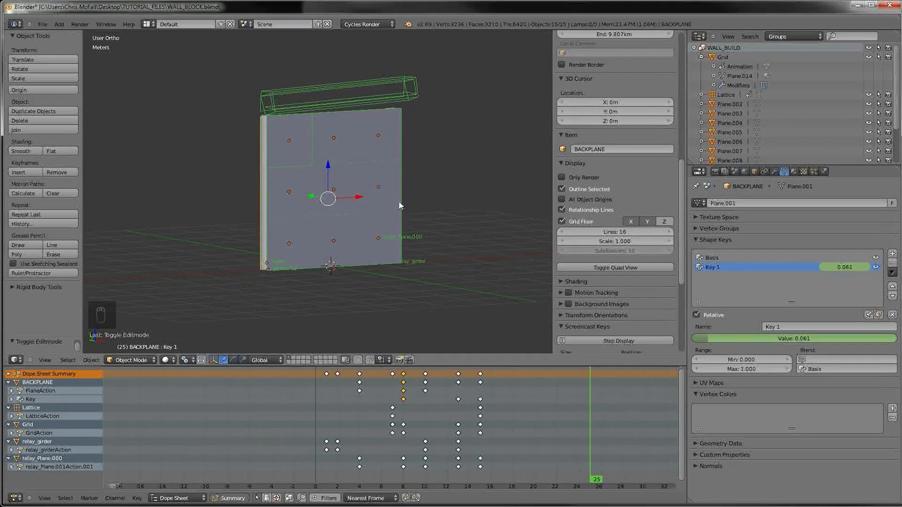
{"action": "middle_click_drag", "start_coordinate": [284, 109], "coordinate": [423, 291]}
{"action": "left_click_drag", "start_coordinate": [528, 418], "coordinate": [327, 390]}
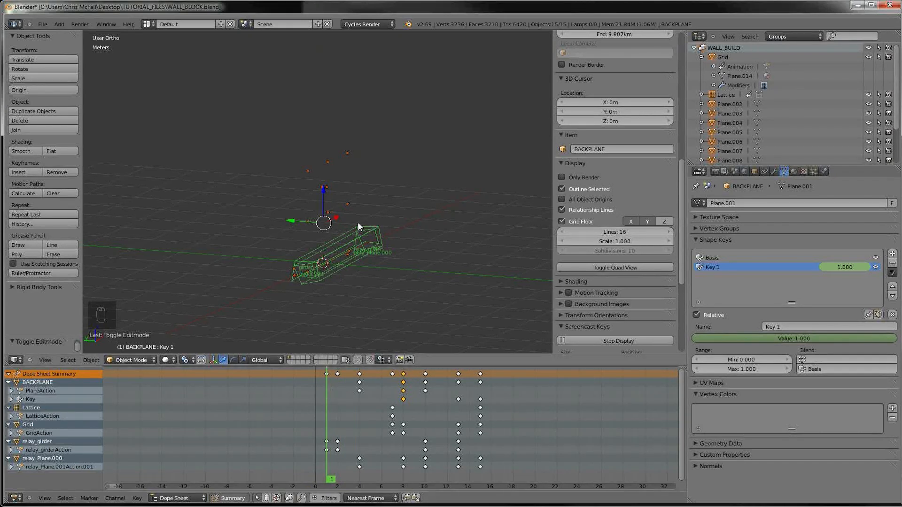
{"action": "middle_click_drag", "start_coordinate": [358, 223], "coordinate": [316, 222]}
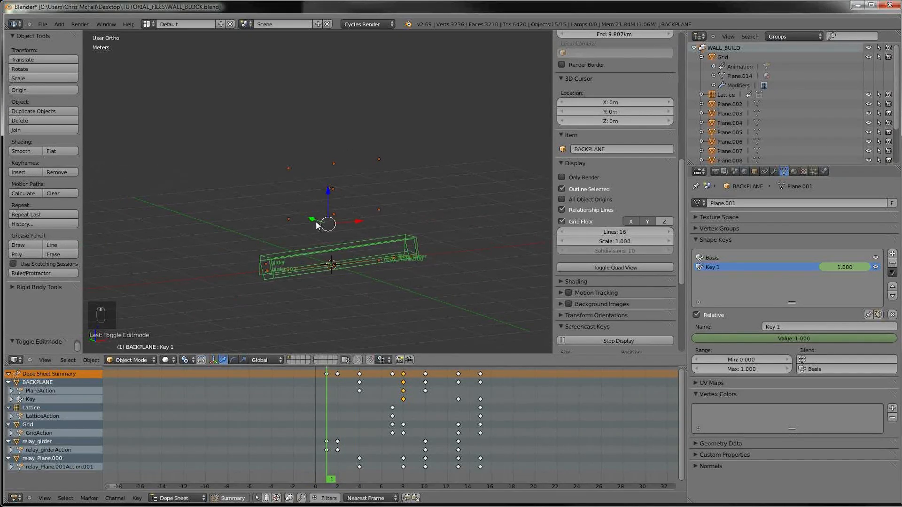
Step: View the available file import formats without importing anything
{"action": "left_click", "coordinate": [42, 24]}
{"action": "mouse_move", "coordinate": [82, 172]}
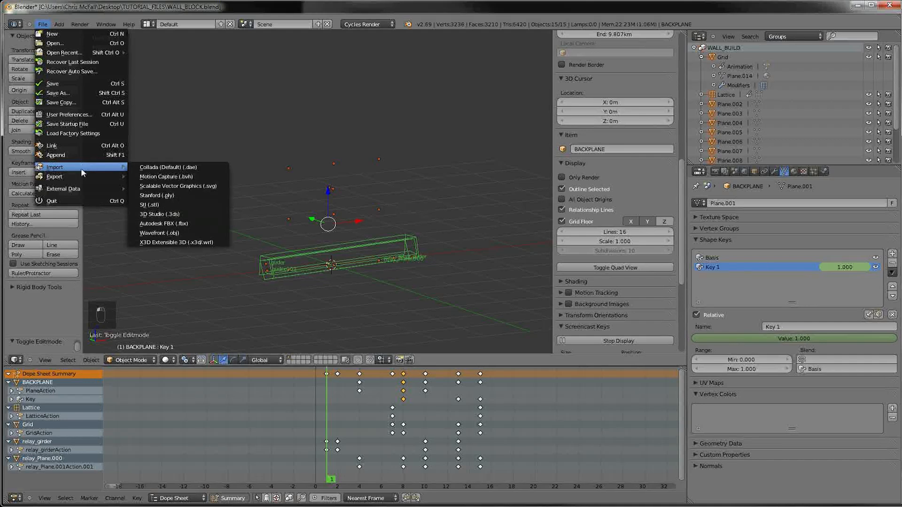
{"action": "middle_click_drag", "start_coordinate": [317, 241], "coordinate": [329, 240]}
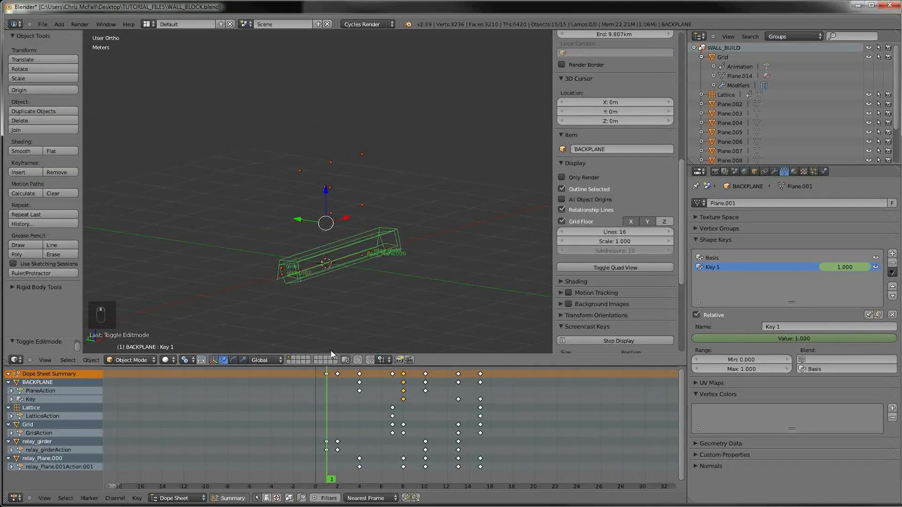
Step: Scrub the wall animation to frame 25 and open the Wavefront (.obj) export settings
{"action": "left_click_drag", "start_coordinate": [347, 404], "coordinate": [594, 391]}
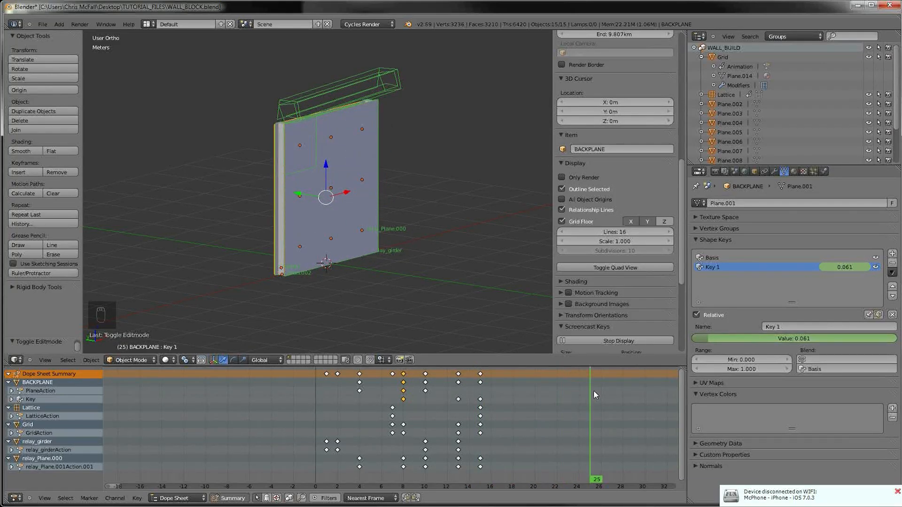
{"action": "left_click", "coordinate": [52, 24]}
{"action": "left_click", "coordinate": [40, 24]}
{"action": "mouse_move", "coordinate": [74, 177]}
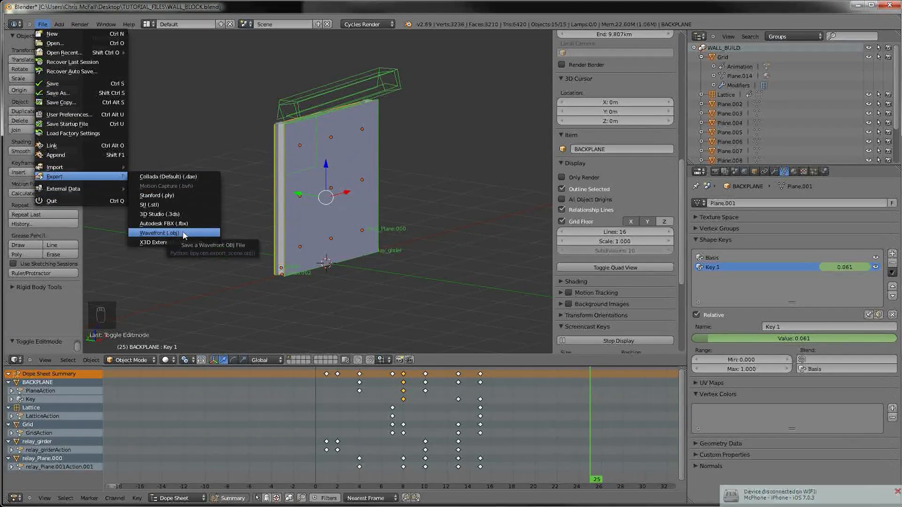
{"action": "left_click", "coordinate": [184, 235]}
{"action": "left_click", "coordinate": [154, 87]}
{"action": "left_click", "coordinate": [134, 69]}
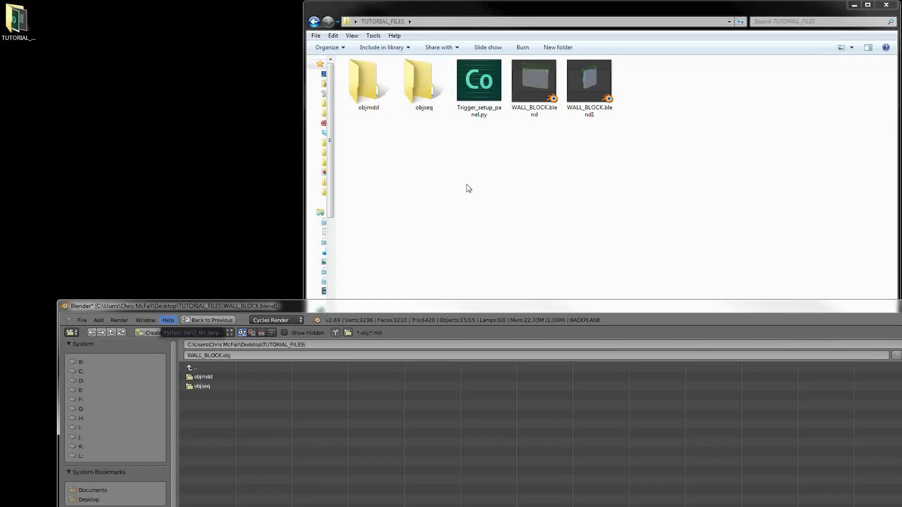
Step: Switch to Windows Explorer, examine the objseq and objmdd folders inside TUTORIAL_FILES, and return to Blender in full view
{"action": "left_click", "coordinate": [396, 13]}
{"action": "left_click_drag", "start_coordinate": [396, 13], "coordinate": [350, 20]}
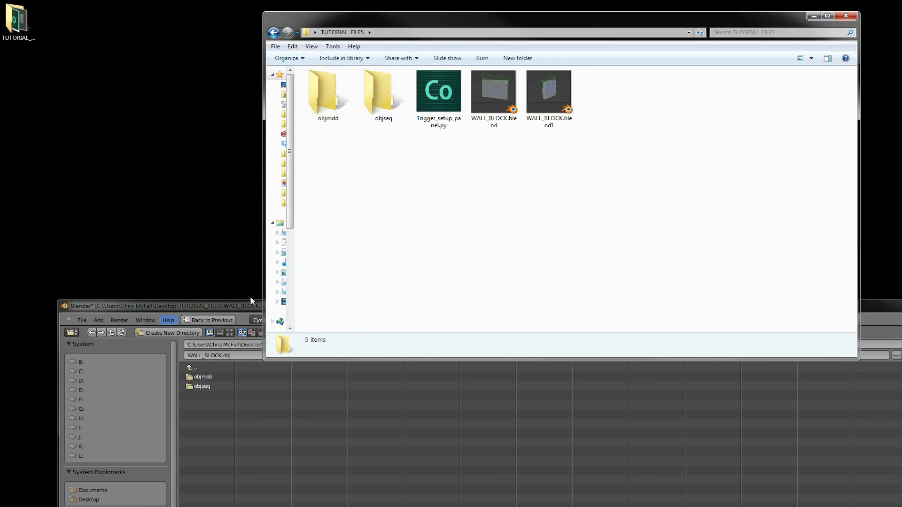
{"action": "left_click_drag", "start_coordinate": [240, 305], "coordinate": [262, 181]}
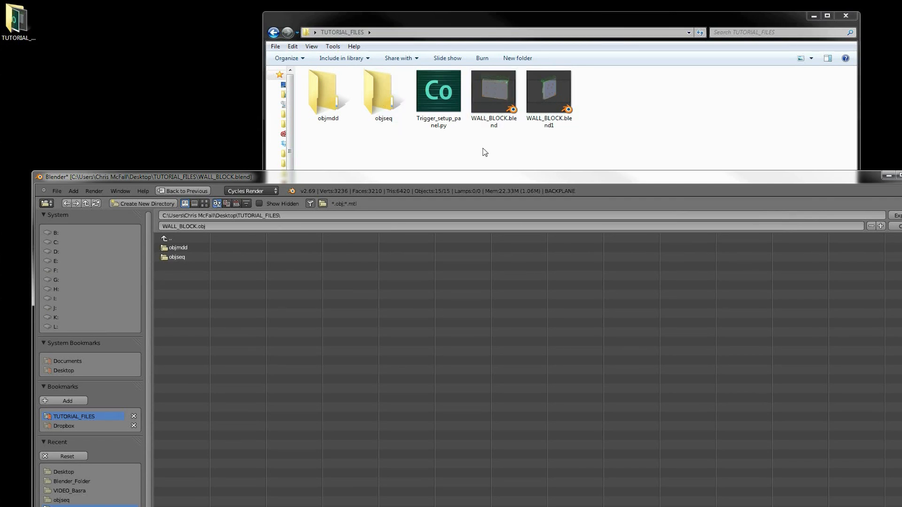
{"action": "left_click", "coordinate": [382, 89]}
{"action": "left_click", "coordinate": [325, 100]}
{"action": "left_click", "coordinate": [389, 99]}
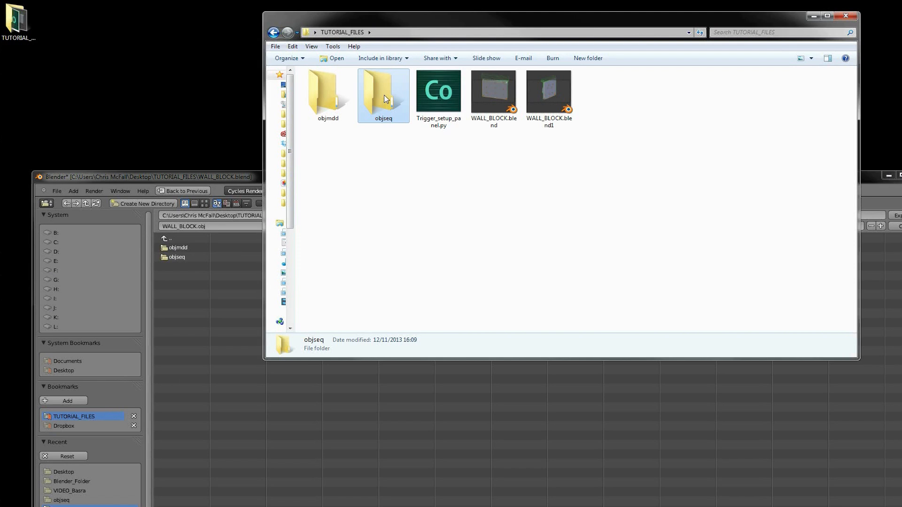
{"action": "double_click", "coordinate": [384, 99]}
{"action": "left_click", "coordinate": [345, 32]}
{"action": "double_click", "coordinate": [327, 99]}
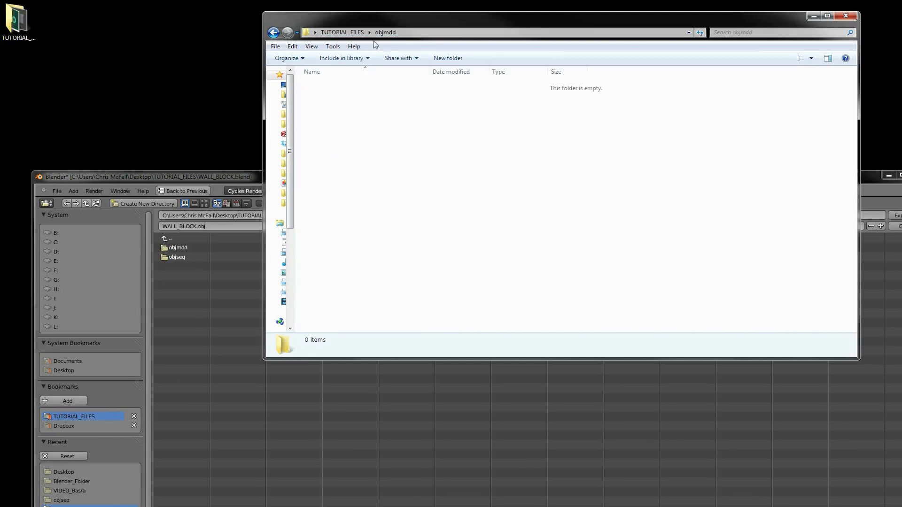
{"action": "left_click", "coordinate": [273, 32]}
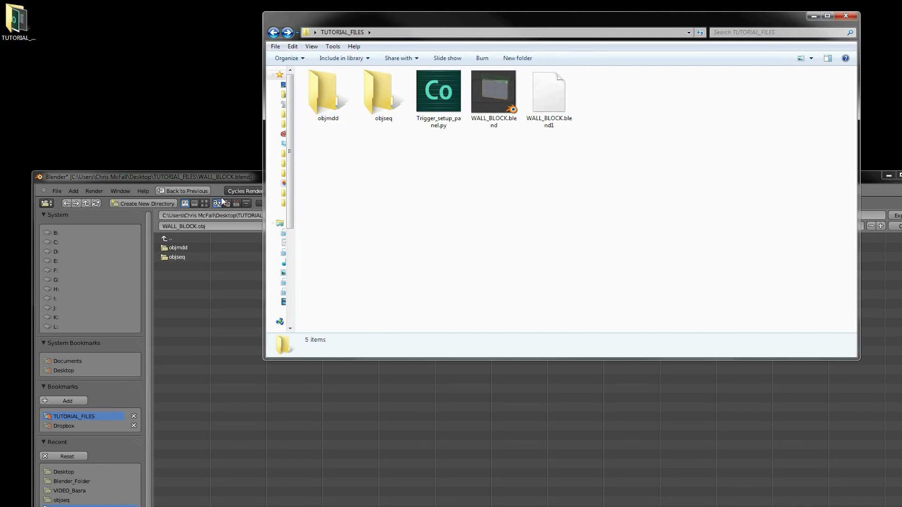
{"action": "left_click_drag", "start_coordinate": [172, 177], "coordinate": [206, 18]}
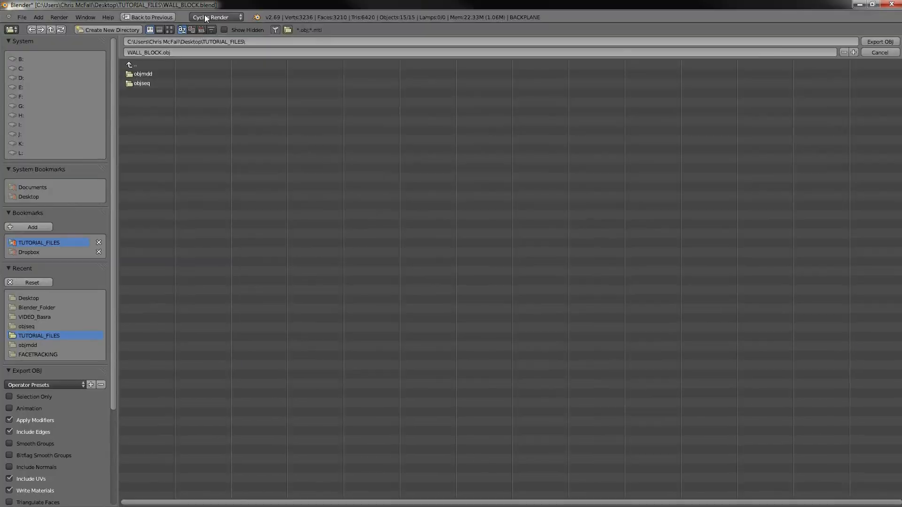
Step: Cancel the open OBJ export, start a fresh Wavefront (.obj) export, and choose the objseq folder as its destination
{"action": "left_click", "coordinate": [140, 83]}
{"action": "left_click", "coordinate": [872, 52]}
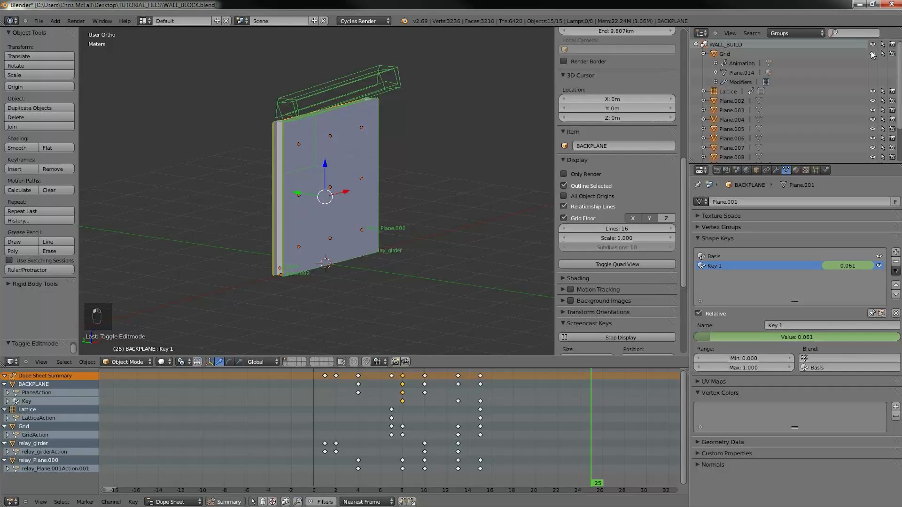
{"action": "left_click", "coordinate": [41, 20]}
{"action": "mouse_move", "coordinate": [67, 175]}
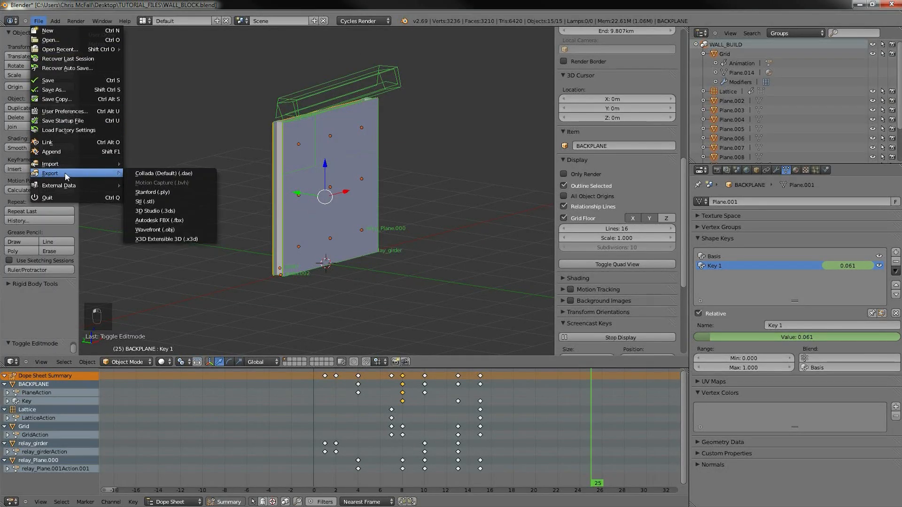
{"action": "left_click", "coordinate": [162, 230]}
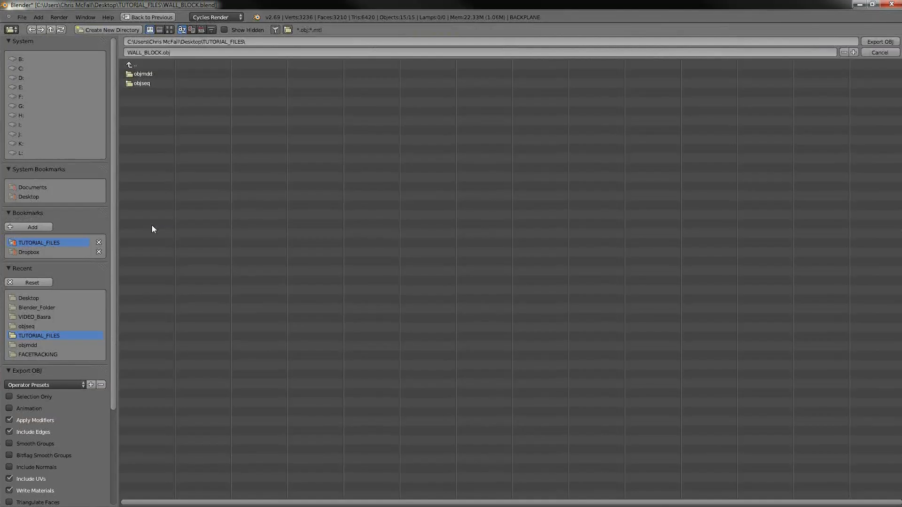
{"action": "left_click", "coordinate": [144, 84]}
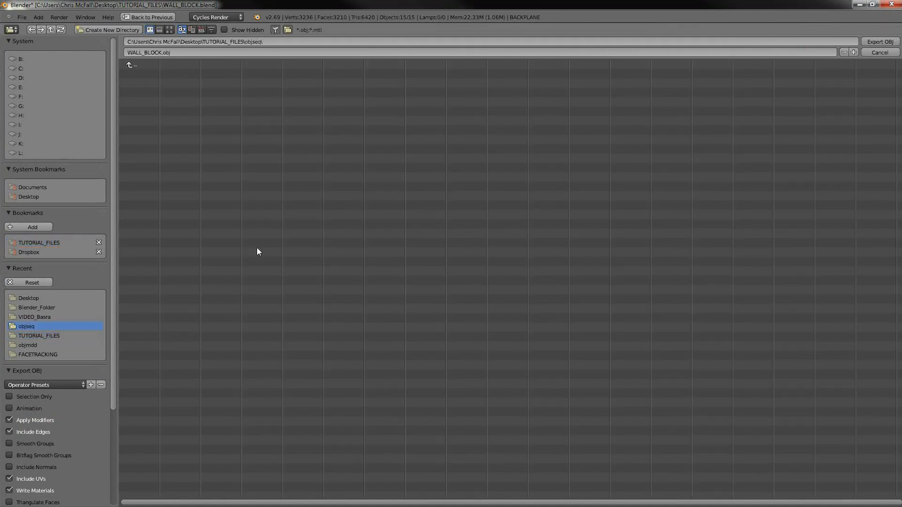
Step: Collapse the Recent, Bookmarks and System Bookmarks sections and expand all of the Export OBJ options
{"action": "left_click", "coordinate": [60, 366]}
{"action": "left_click", "coordinate": [9, 267]}
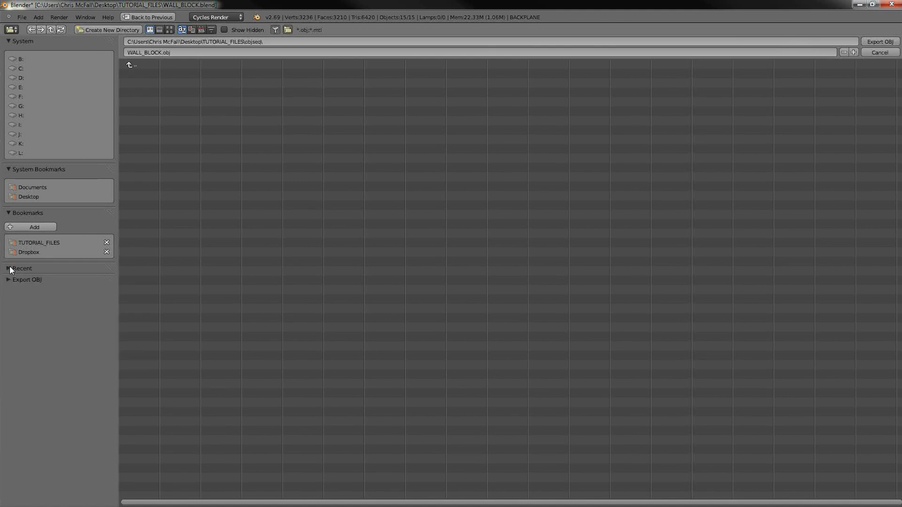
{"action": "left_click", "coordinate": [9, 213]}
{"action": "left_click", "coordinate": [9, 169]}
{"action": "left_click", "coordinate": [14, 206]}
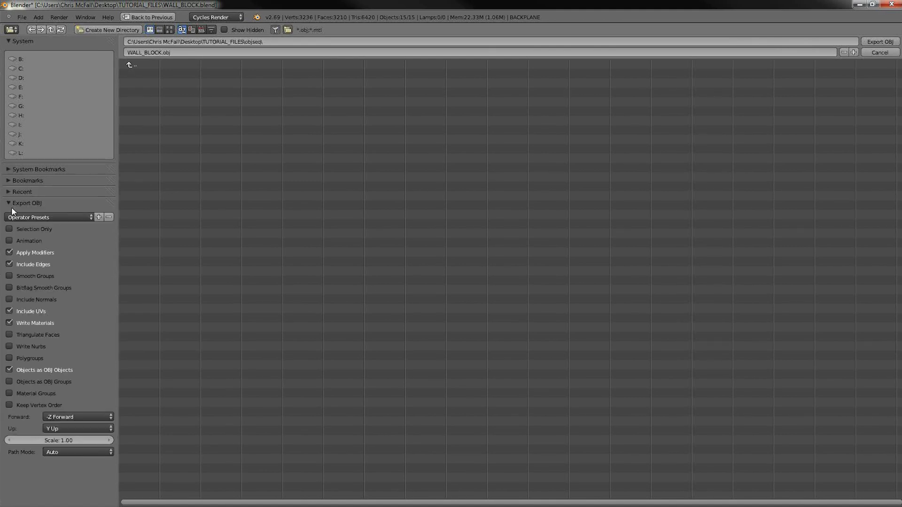
Step: Export WALL_BLOCK.obj as a sequence with Animation and Include Normals enabled, Y Forward and Z Up
{"action": "left_click", "coordinate": [10, 241]}
{"action": "left_click", "coordinate": [10, 300]}
{"action": "left_click", "coordinate": [90, 413]}
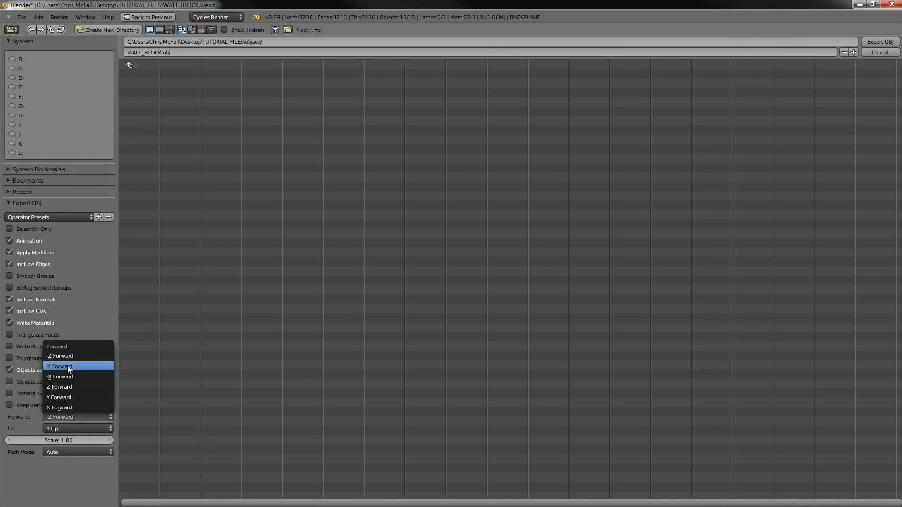
{"action": "left_click", "coordinate": [66, 398]}
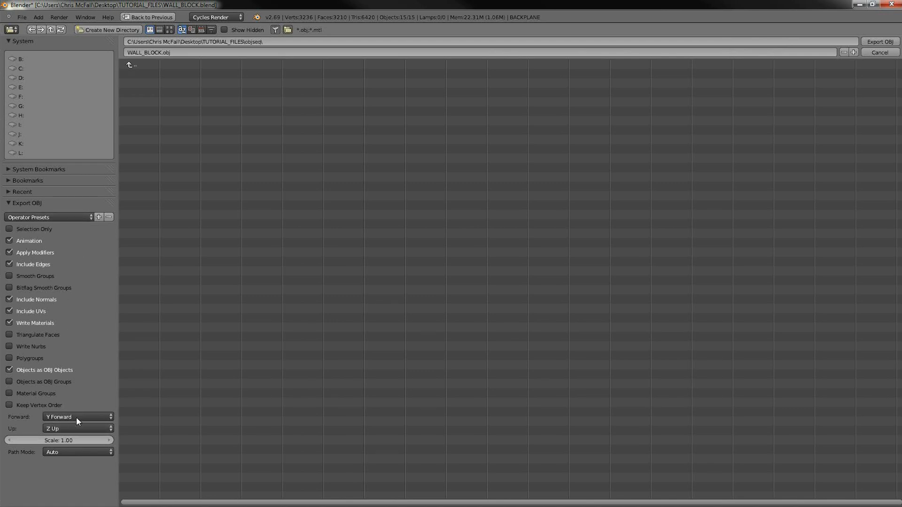
{"action": "left_click", "coordinate": [883, 43]}
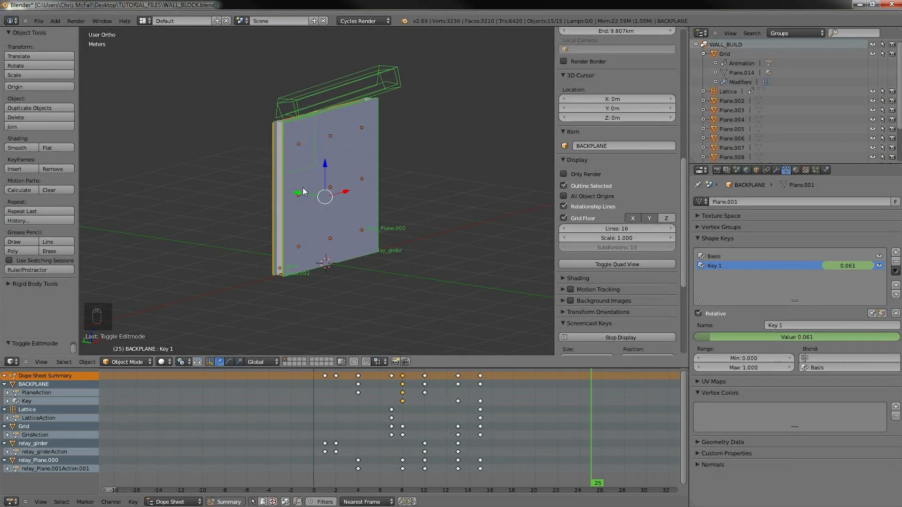
Step: Examine the wall build animation from different angles while scrubbing, then return the timeline to frame 0
{"action": "middle_click_drag", "start_coordinate": [359, 201], "coordinate": [302, 196]}
{"action": "left_click_drag", "start_coordinate": [539, 421], "coordinate": [572, 399]}
{"action": "middle_click_drag", "start_coordinate": [337, 209], "coordinate": [449, 301]}
{"action": "left_click_drag", "start_coordinate": [514, 421], "coordinate": [302, 412]}
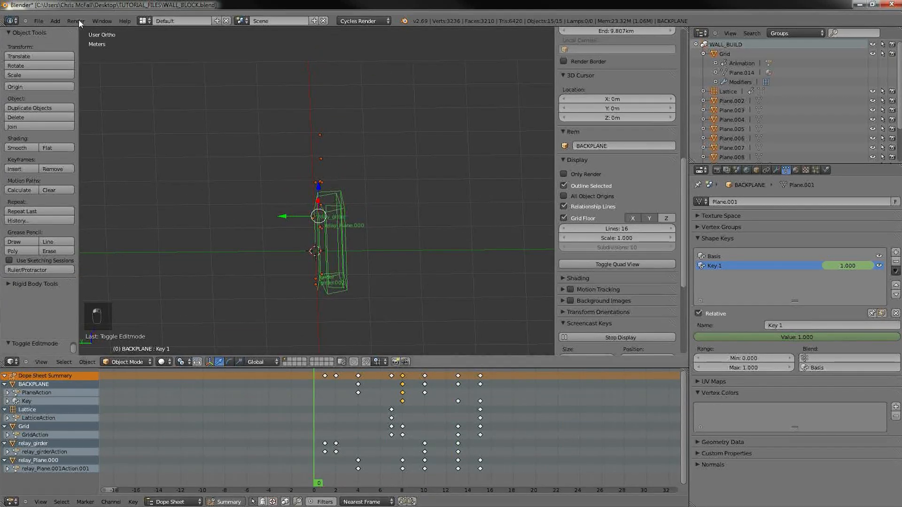
Step: Start a new scene by reloading the start-up file
{"action": "left_click", "coordinate": [55, 21]}
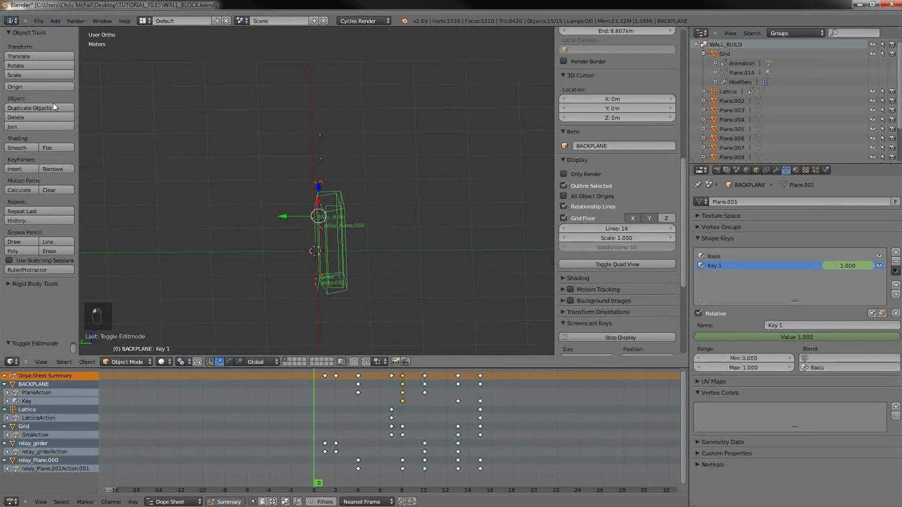
{"action": "left_click", "coordinate": [39, 21]}
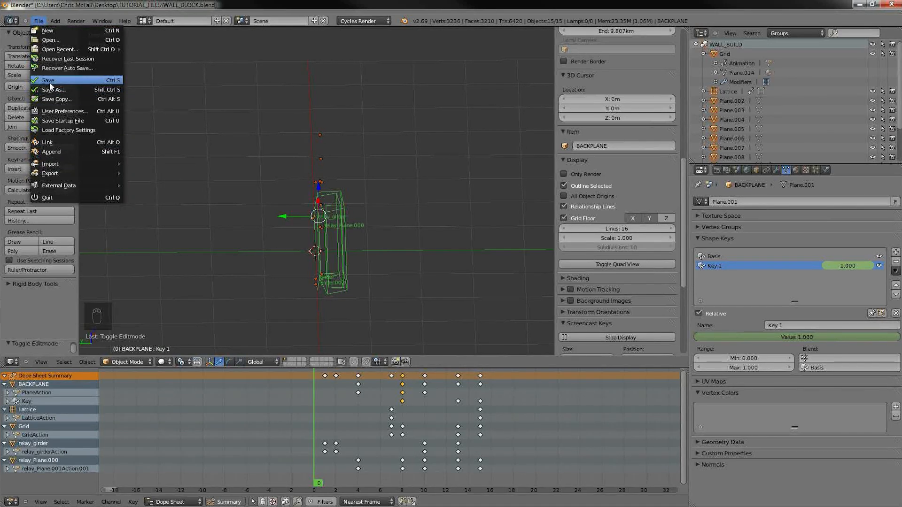
{"action": "left_click", "coordinate": [39, 21]}
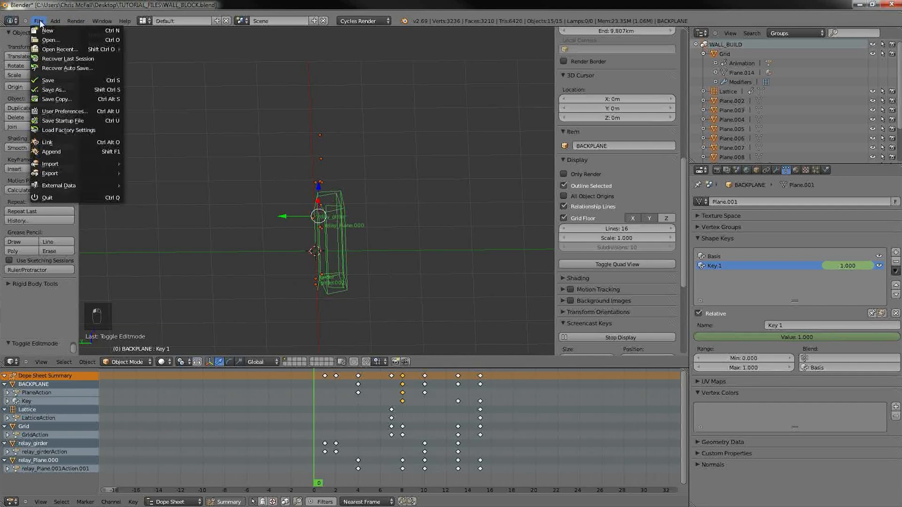
{"action": "left_click", "coordinate": [51, 30]}
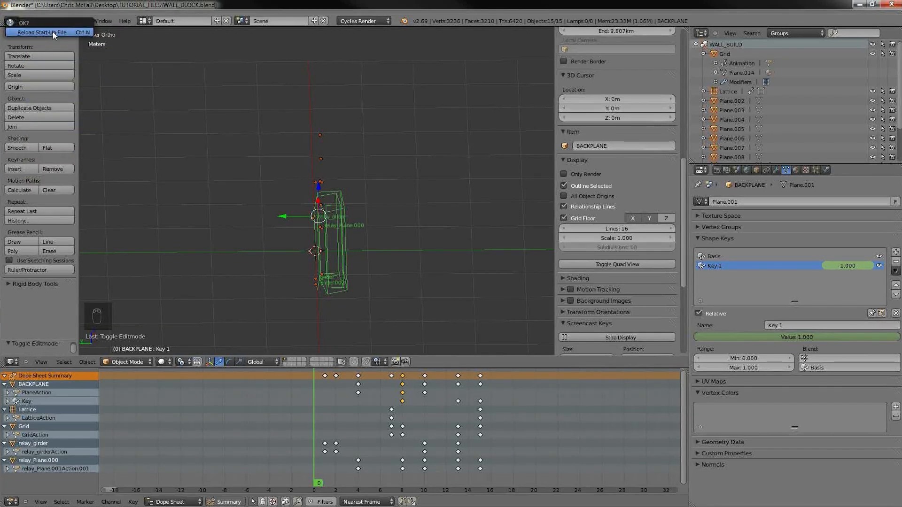
{"action": "left_click", "coordinate": [52, 31]}
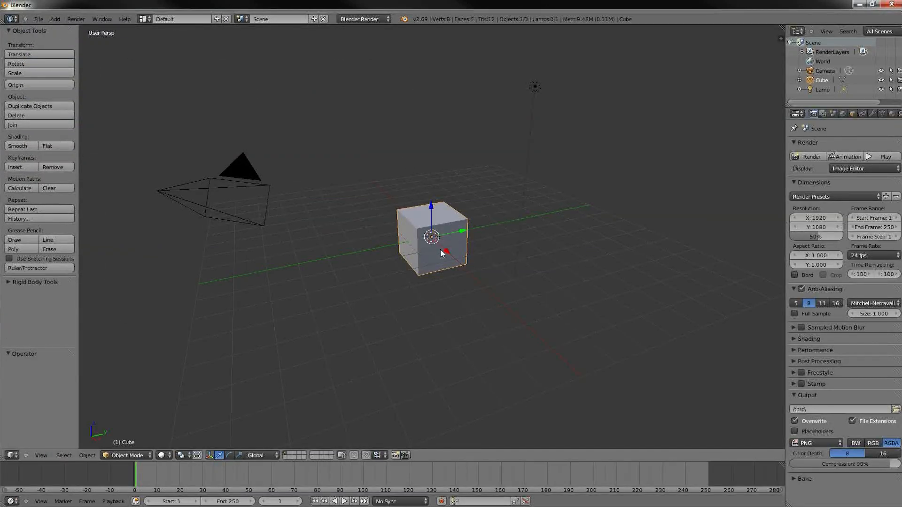
Step: Delete the default cube and start the Screencast Keys display, then collapse its settings
{"action": "left_click", "coordinate": [453, 260]}
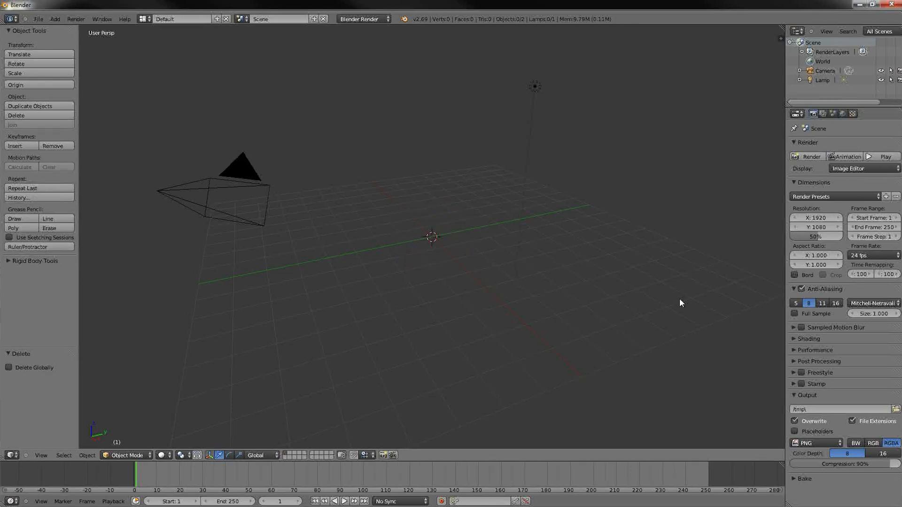
{"action": "key", "text": "n"}
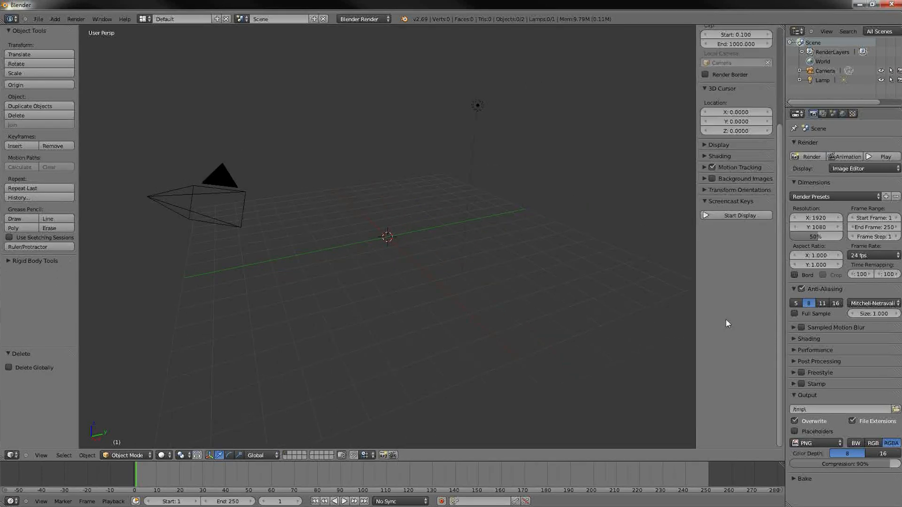
{"action": "left_click", "coordinate": [722, 216]}
{"action": "left_click", "coordinate": [711, 202]}
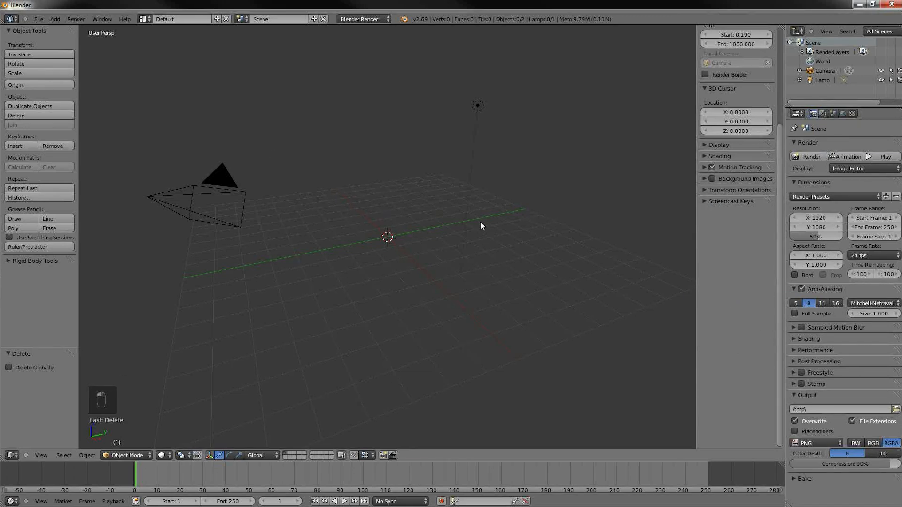
Step: Add a Plain Axes empty at the scene's origin
{"action": "key", "text": "shift+a"}
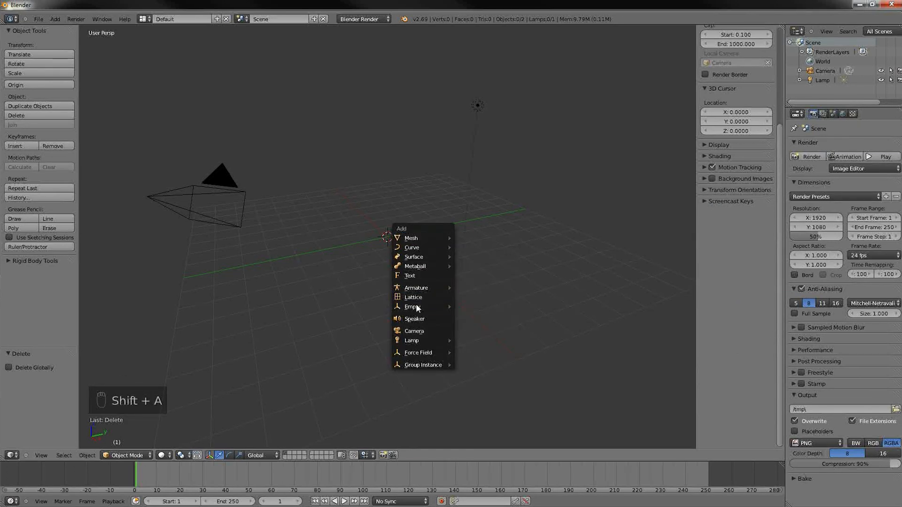
{"action": "mouse_move", "coordinate": [415, 306]}
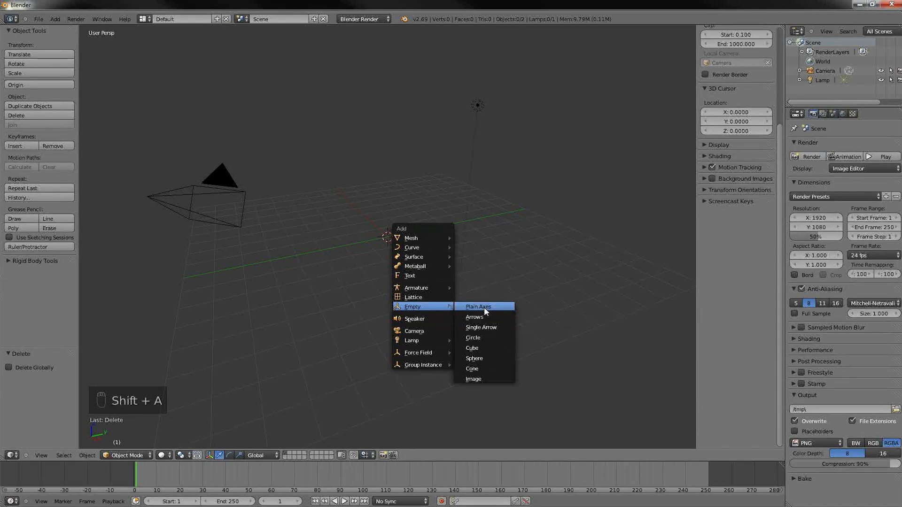
{"action": "left_click", "coordinate": [478, 306]}
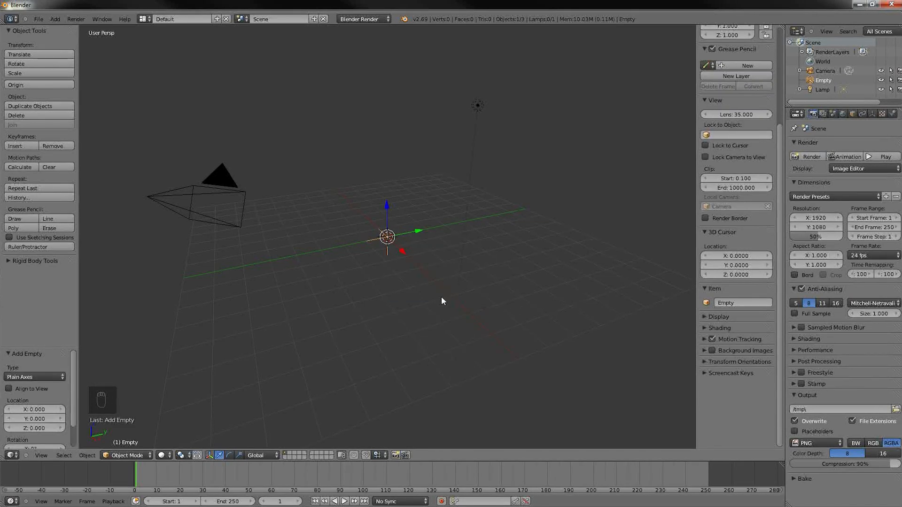
{"action": "middle_click_drag", "start_coordinate": [449, 251], "coordinate": [421, 195]}
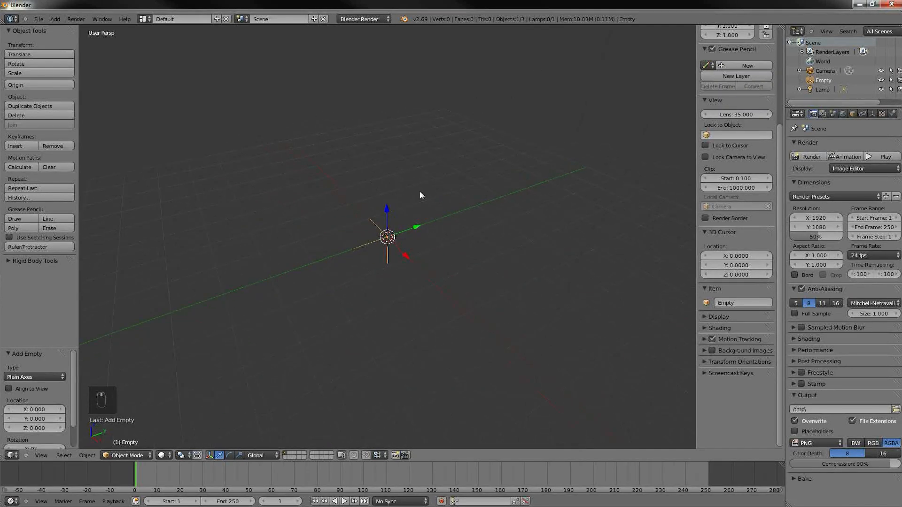
Step: Split the 3D view into two side-by-side areas and change one of them to a Text Editor
{"action": "left_click_drag", "start_coordinate": [4, 458], "coordinate": [367, 458]}
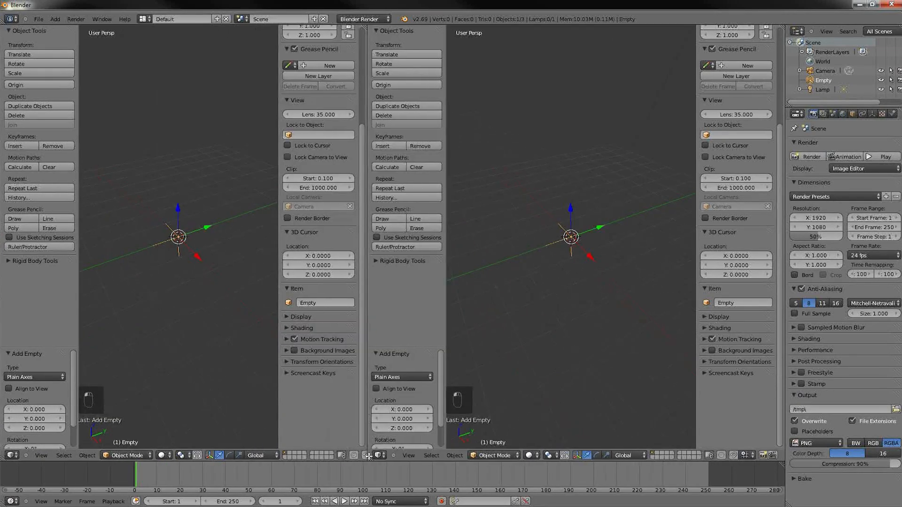
{"action": "left_click", "coordinate": [14, 456]}
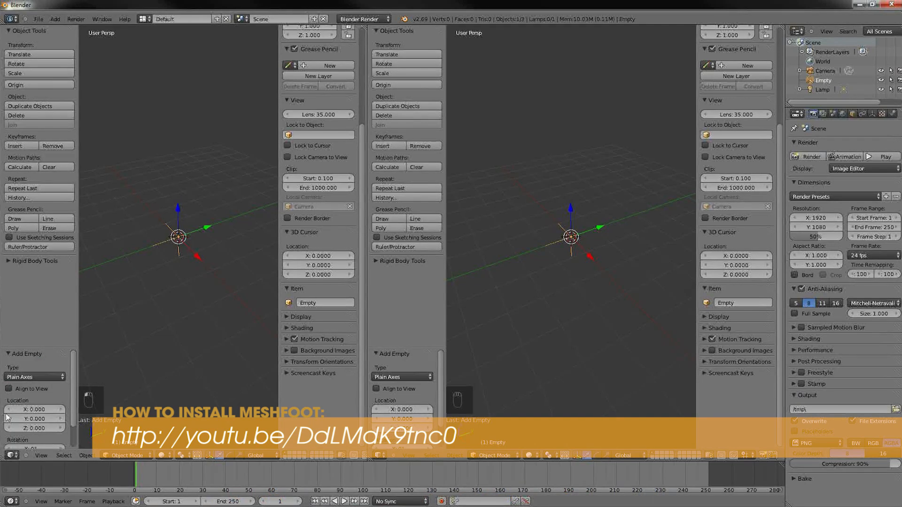
{"action": "left_click", "coordinate": [13, 456]}
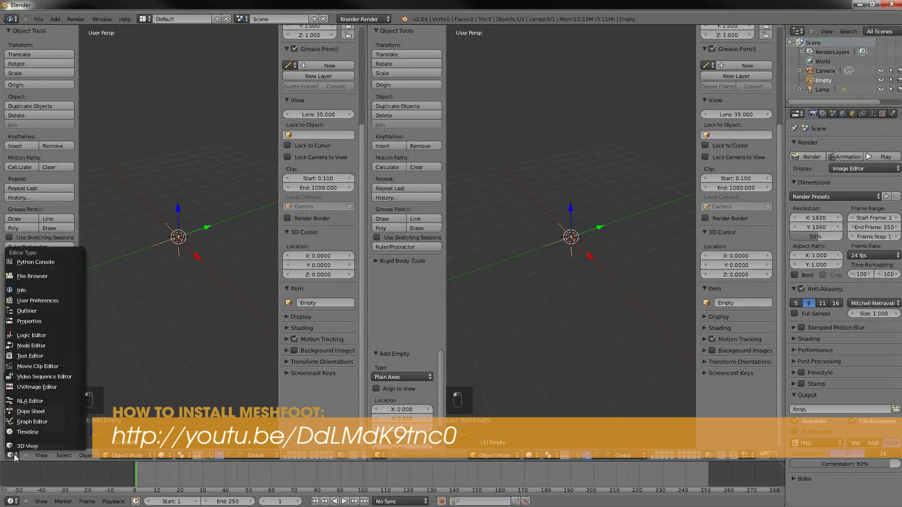
{"action": "left_click", "coordinate": [29, 356]}
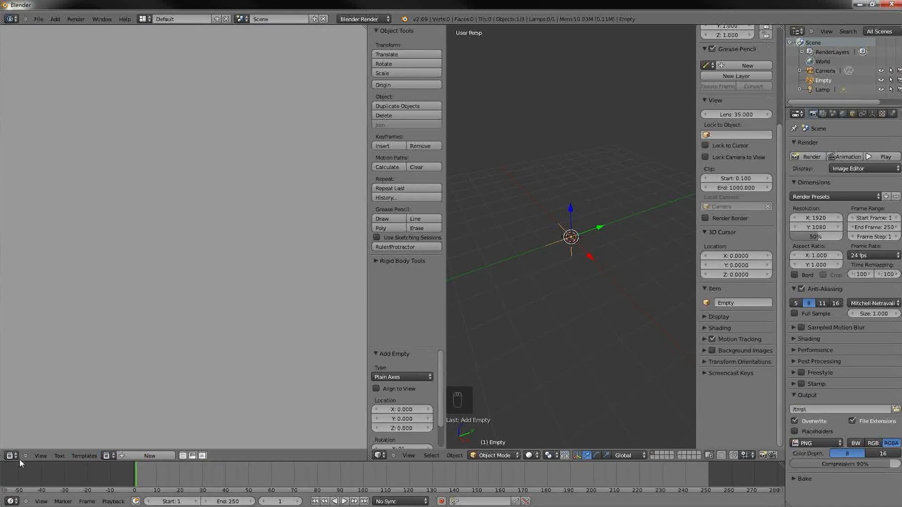
Step: Open the script frame_meshfoot.py from the Dropbox Blender_Folder's Scripts folder in the Text Editor
{"action": "left_click", "coordinate": [60, 455]}
{"action": "left_click", "coordinate": [68, 442]}
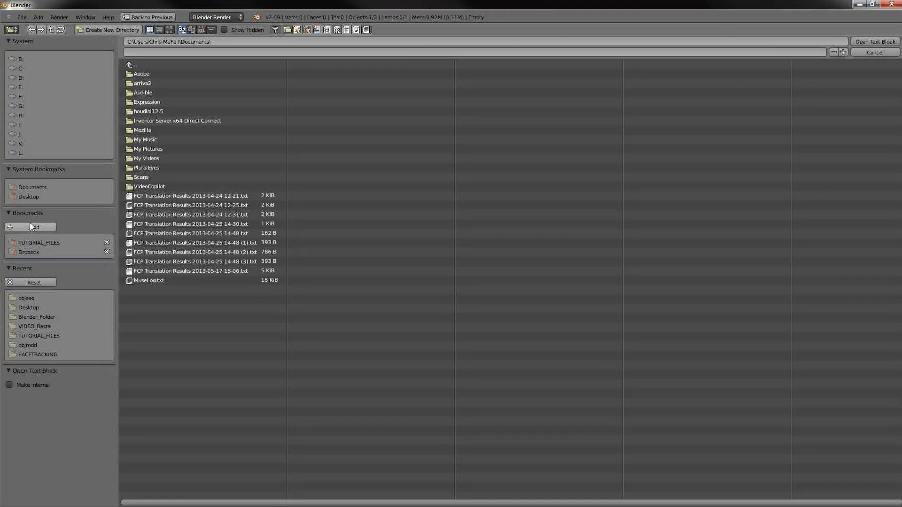
{"action": "left_click", "coordinate": [29, 252]}
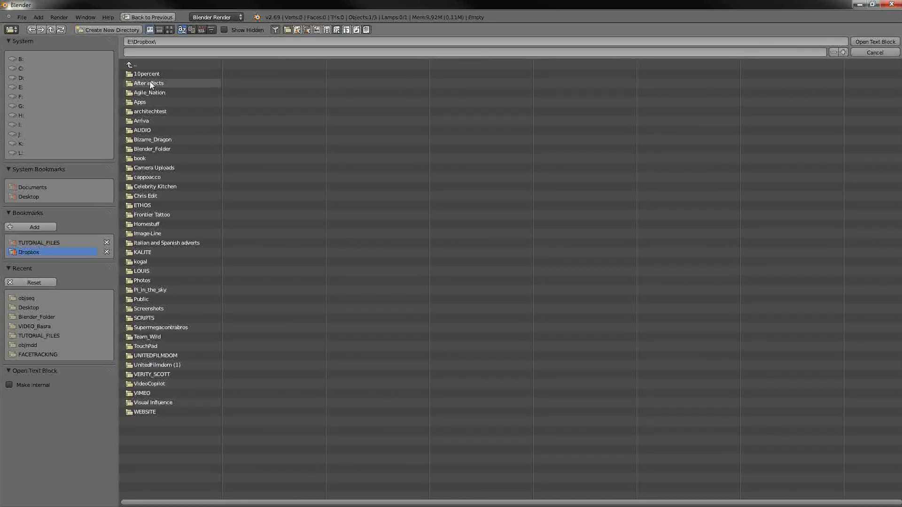
{"action": "left_click", "coordinate": [148, 149]}
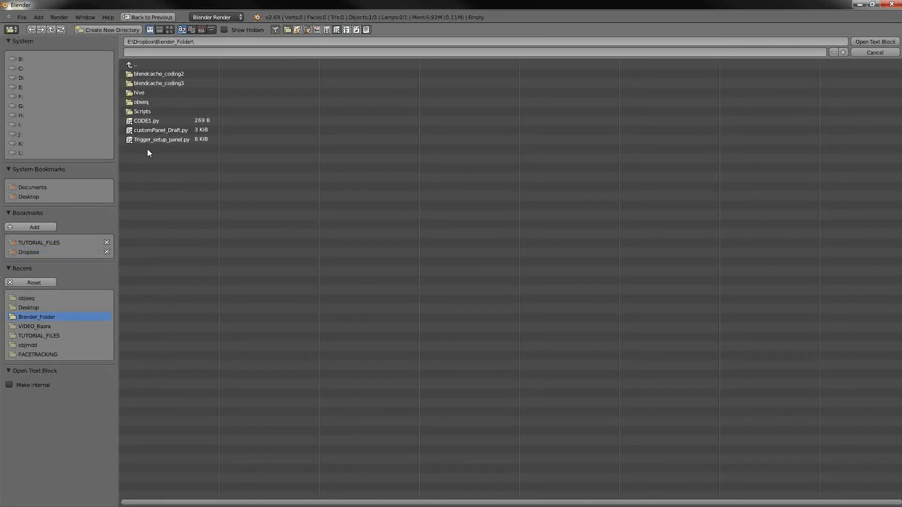
{"action": "left_click", "coordinate": [145, 113]}
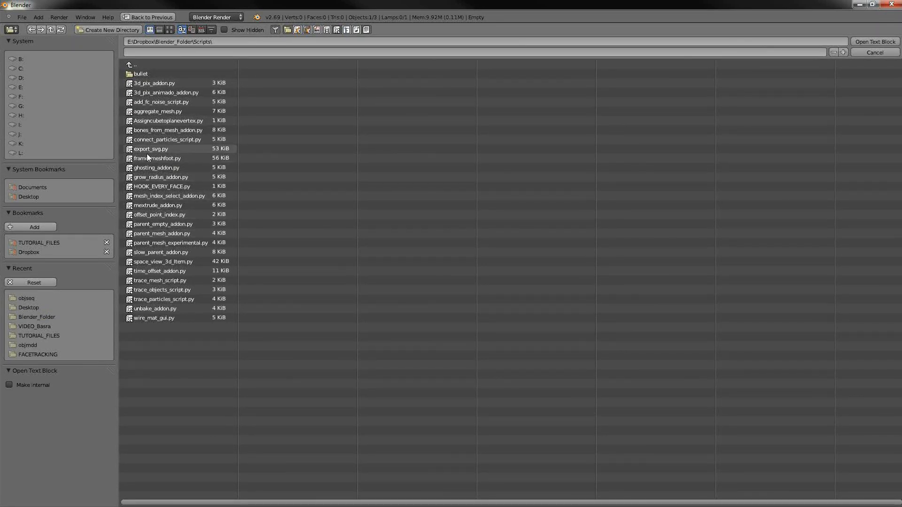
{"action": "left_click", "coordinate": [132, 159]}
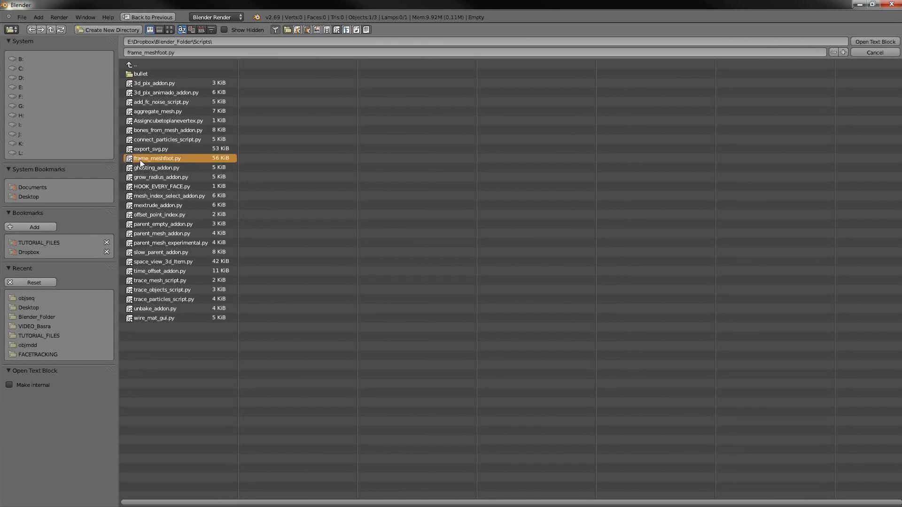
{"action": "left_click", "coordinate": [875, 41]}
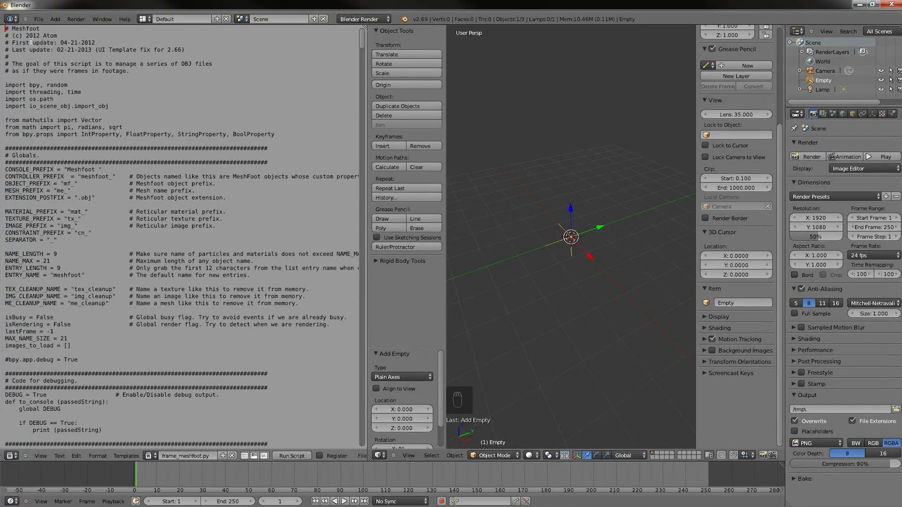
{"action": "left_click_drag", "start_coordinate": [37, 30], "coordinate": [34, 34]}
{"action": "left_click", "coordinate": [50, 34]}
{"action": "left_click", "coordinate": [61, 35]}
{"action": "left_click_drag", "start_coordinate": [59, 36], "coordinate": [30, 36]}
{"action": "left_click", "coordinate": [199, 386]}
{"action": "left_click_drag", "start_coordinate": [213, 395], "coordinate": [157, 355]}
{"action": "left_click", "coordinate": [186, 405]}
{"action": "left_click", "coordinate": [345, 442], "text": "shift"}
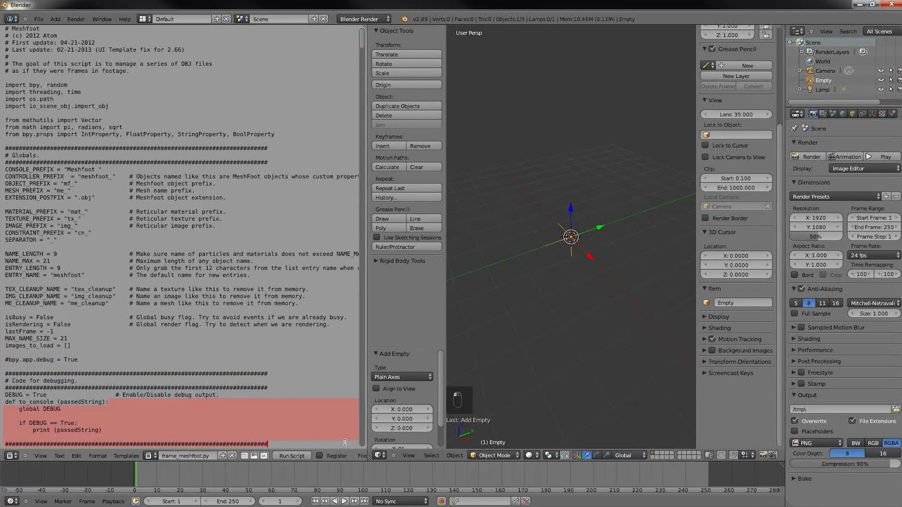
Step: Run the Meshfoot script and merge the Text Editor area back into the 3D view
{"action": "left_click", "coordinate": [291, 456]}
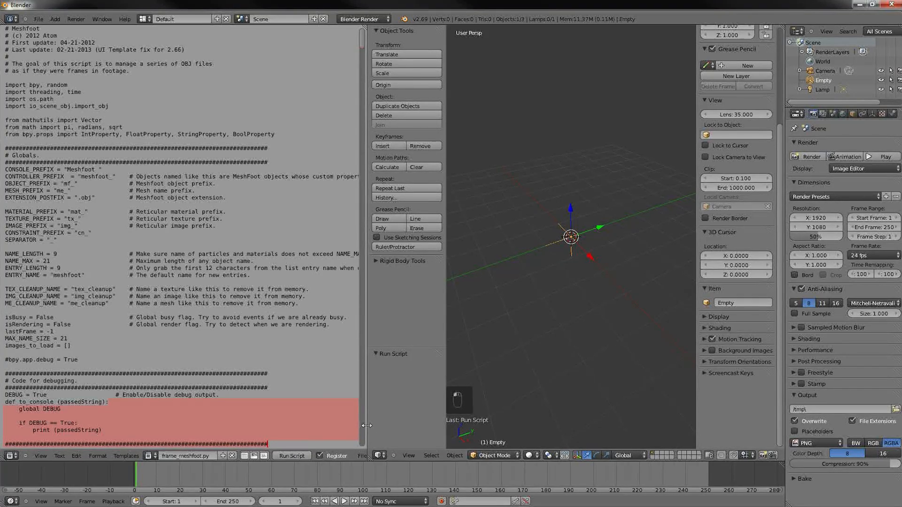
{"action": "left_click_drag", "start_coordinate": [346, 458], "coordinate": [9, 385]}
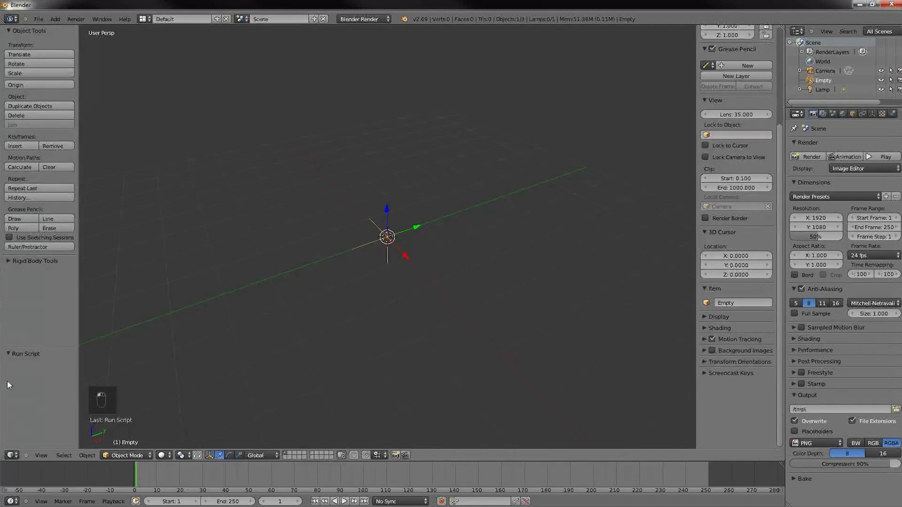
{"action": "middle_click_drag", "start_coordinate": [422, 262], "coordinate": [416, 207]}
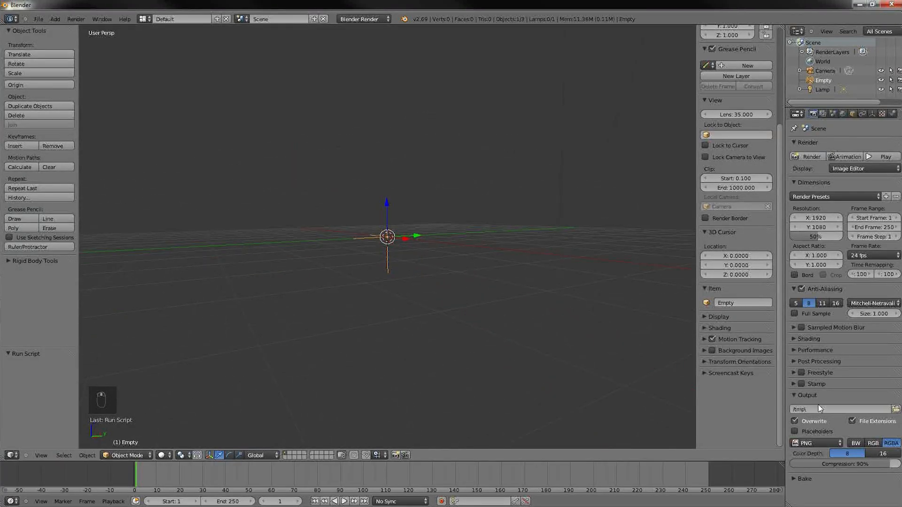
Step: Show the empty's object properties in a wider Properties editor and enable it as a MeshFoot object with the meshfoot_ prefix
{"action": "left_click", "coordinate": [853, 114]}
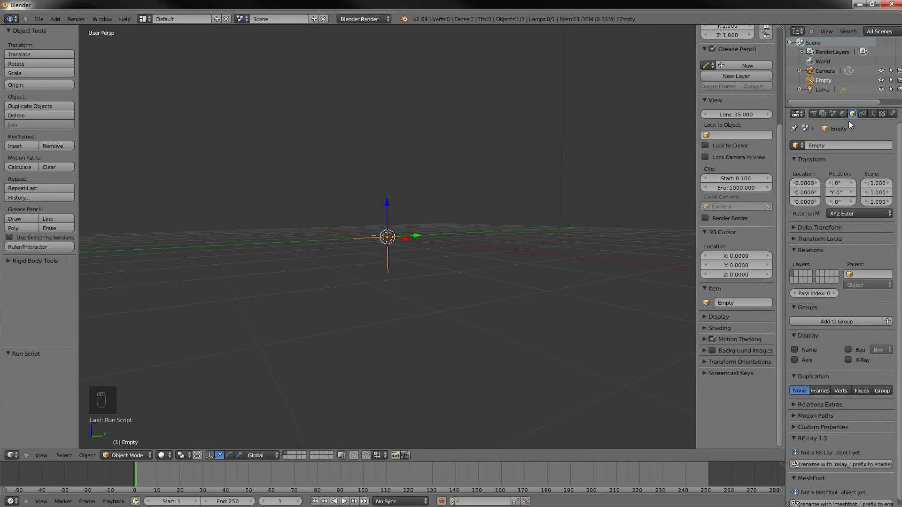
{"action": "left_click", "coordinate": [798, 160]}
{"action": "left_click", "coordinate": [796, 193]}
{"action": "left_click_drag", "start_coordinate": [785, 404], "coordinate": [748, 403]}
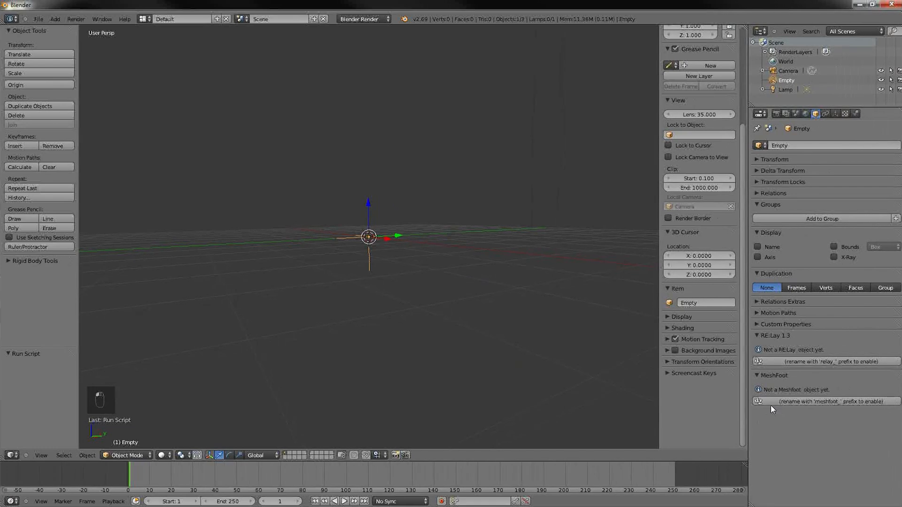
{"action": "left_click", "coordinate": [758, 336]}
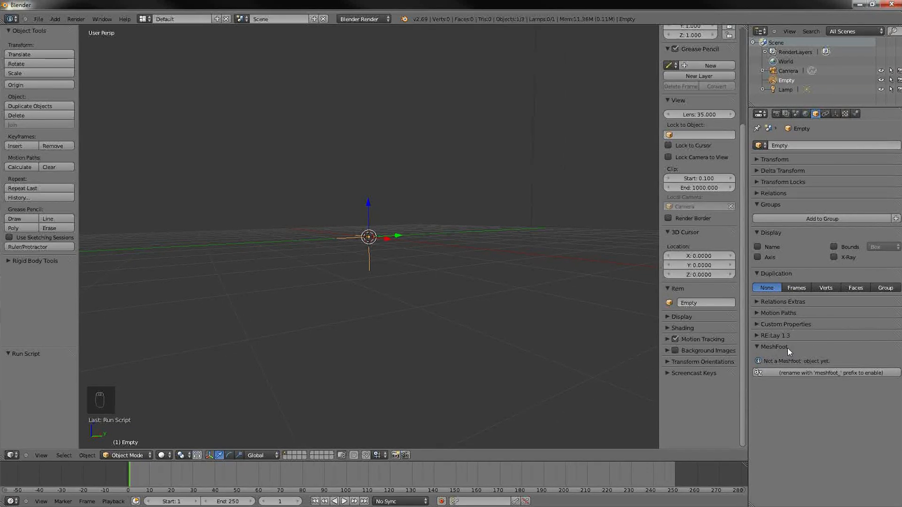
{"action": "left_click", "coordinate": [816, 373]}
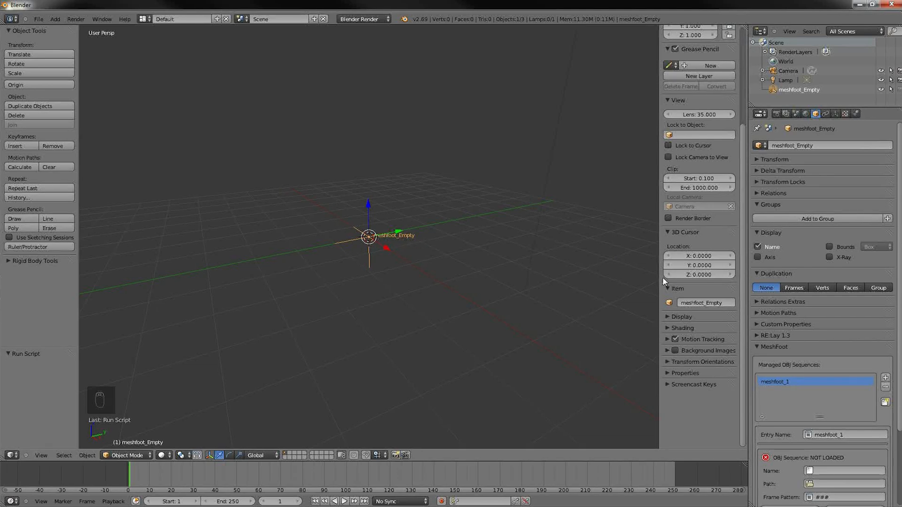
Step: Collapse the Groups, Display and Duplication sections and enlarge the Properties editor upwards to reveal the full MeshFoot settings
{"action": "left_click", "coordinate": [759, 204]}
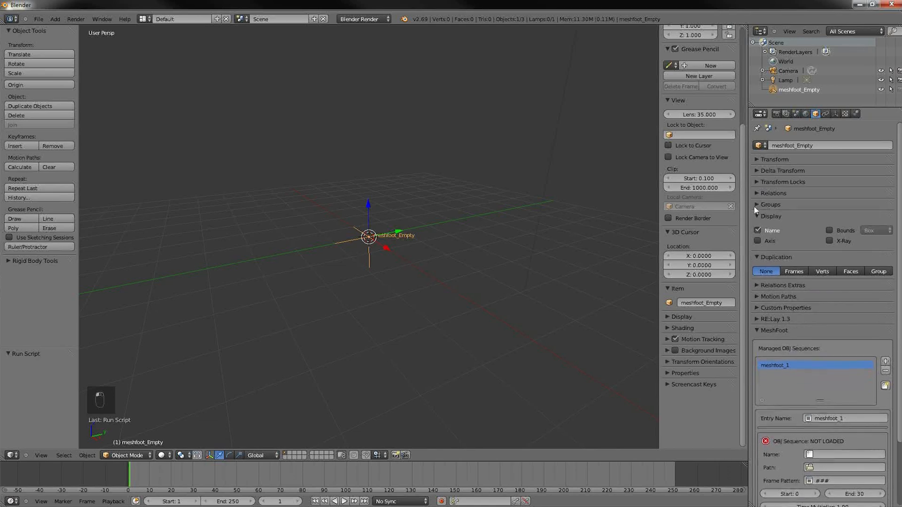
{"action": "left_click", "coordinate": [761, 216]}
{"action": "left_click", "coordinate": [761, 229]}
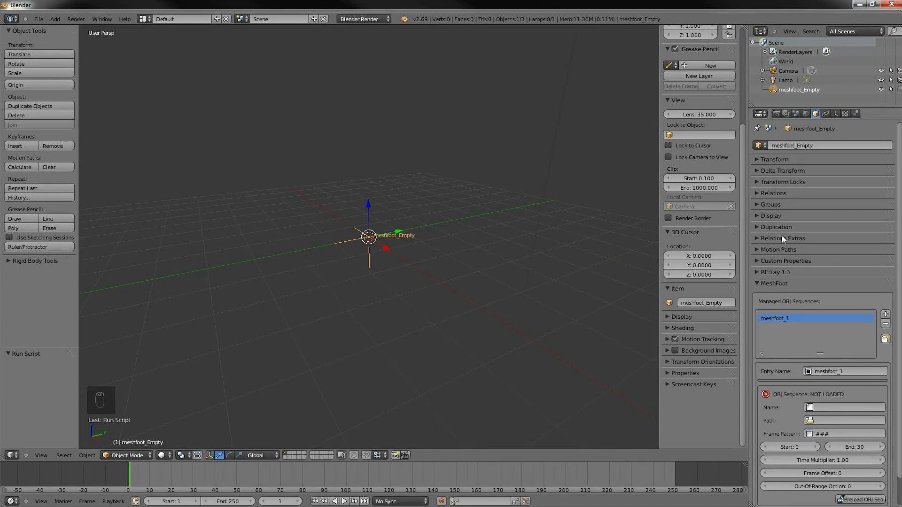
{"action": "left_click_drag", "start_coordinate": [772, 108], "coordinate": [773, 64]}
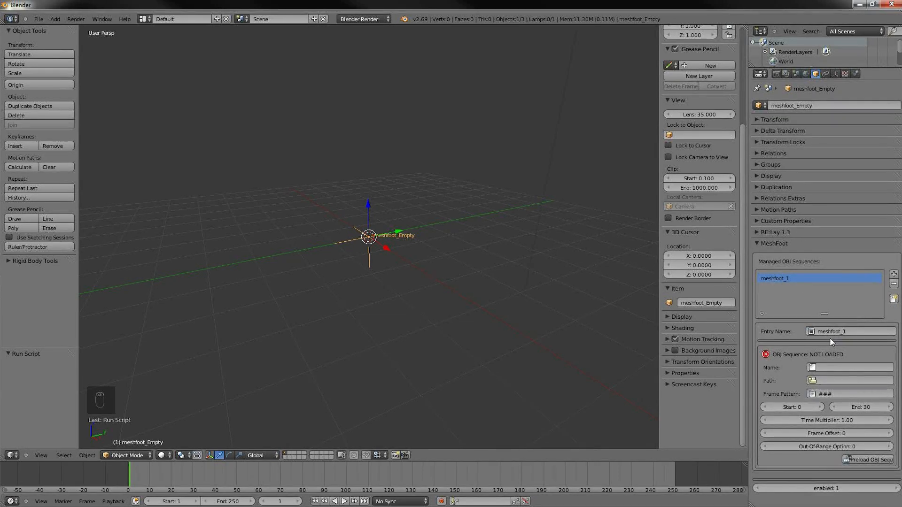
Step: Restore the Blender window to a smaller size and arrange it side by side with the TUTORIAL_FILES folder window
{"action": "left_click", "coordinate": [872, 4]}
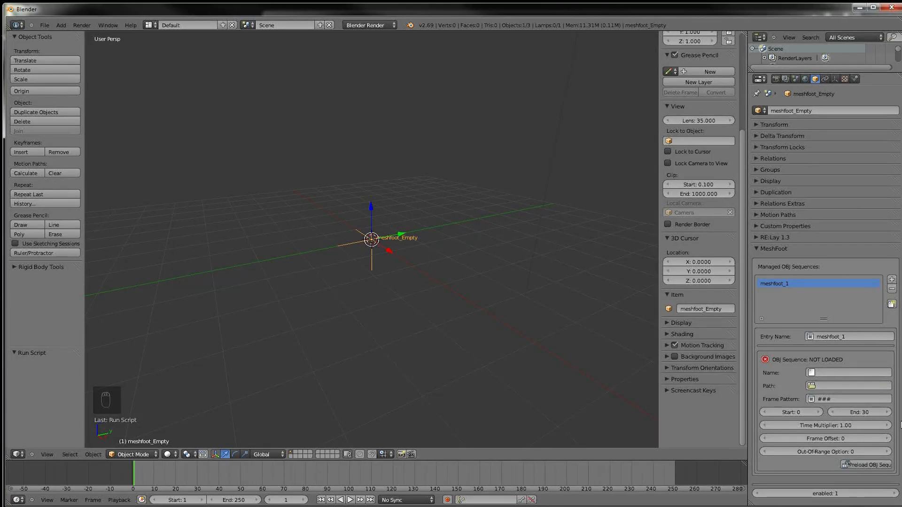
{"action": "left_click_drag", "start_coordinate": [900, 425], "coordinate": [403, 414]}
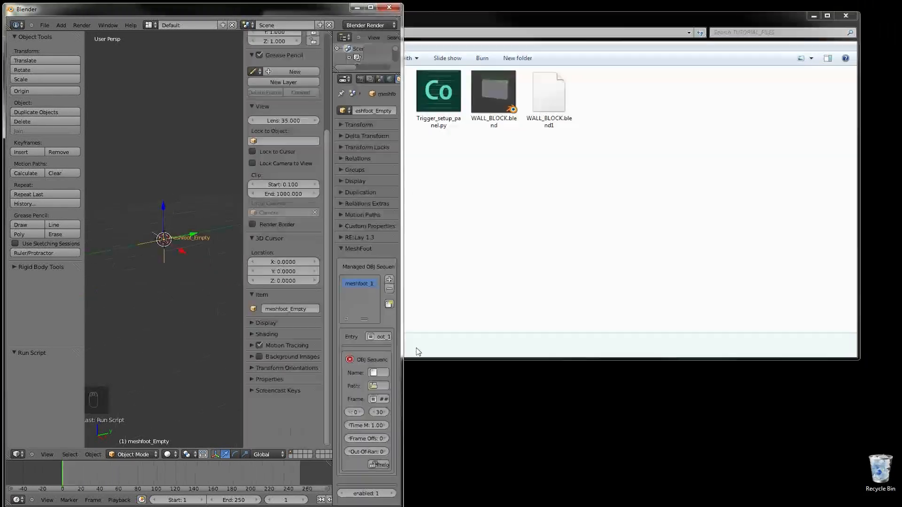
{"action": "left_click_drag", "start_coordinate": [462, 17], "coordinate": [690, 28]}
{"action": "left_click_drag", "start_coordinate": [897, 362], "coordinate": [897, 272]}
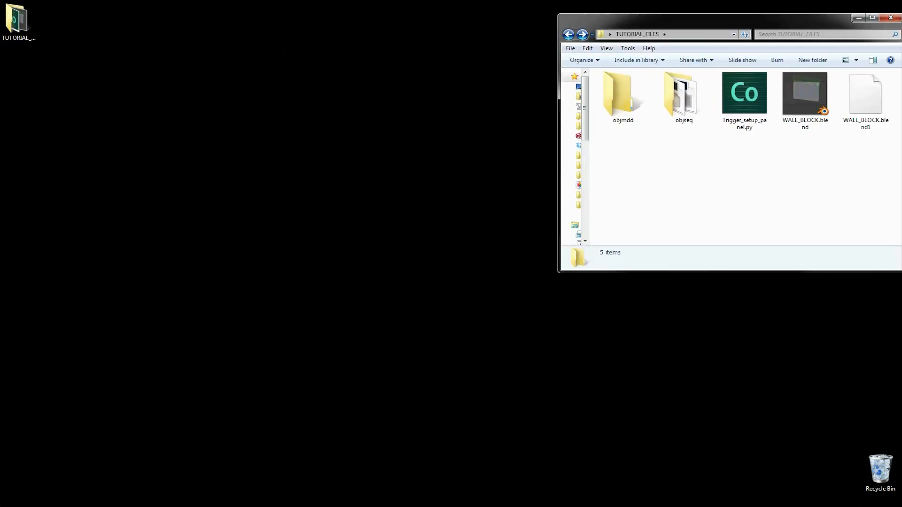
{"action": "key", "text": "alt+Tab"}
{"action": "left_click_drag", "start_coordinate": [403, 359], "coordinate": [561, 324]}
Step: Show the system console, place it below the folder window, and widen the Properties editor
{"action": "left_click", "coordinate": [108, 24]}
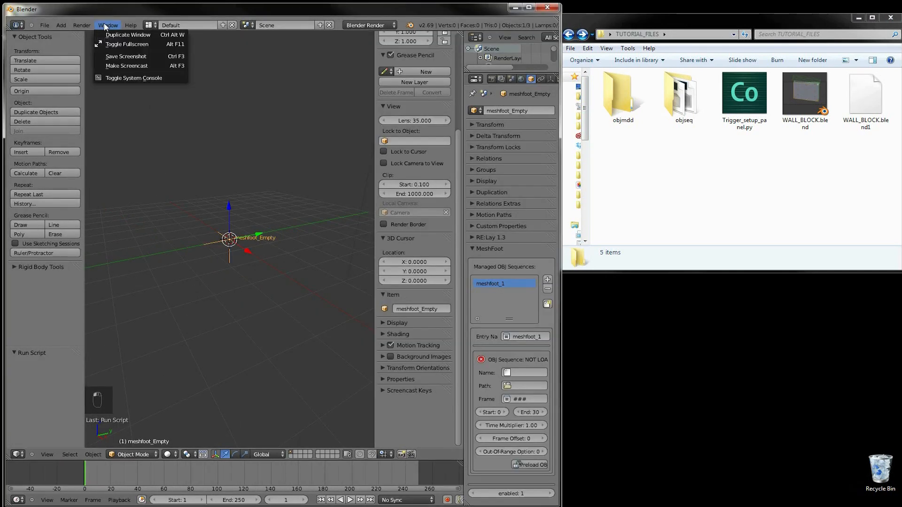
{"action": "left_click", "coordinate": [120, 78]}
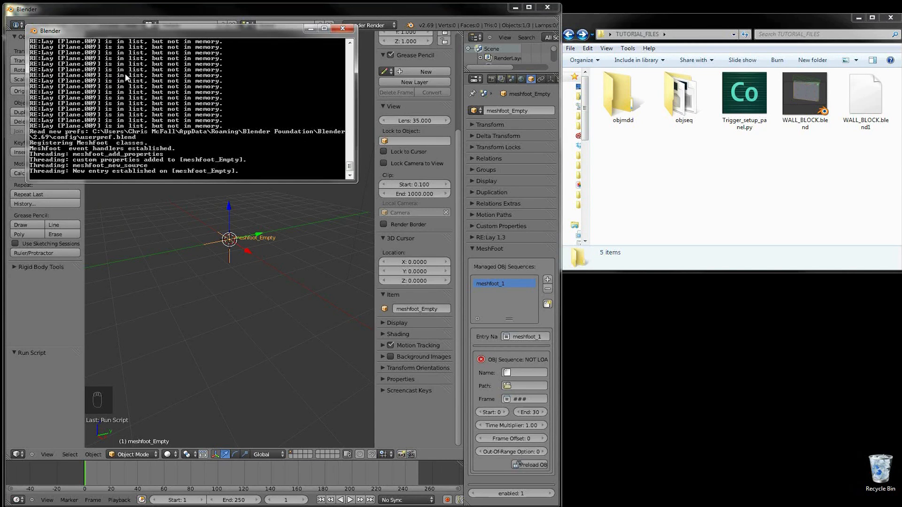
{"action": "left_click_drag", "start_coordinate": [134, 32], "coordinate": [668, 280]}
{"action": "left_click_drag", "start_coordinate": [895, 442], "coordinate": [896, 447]}
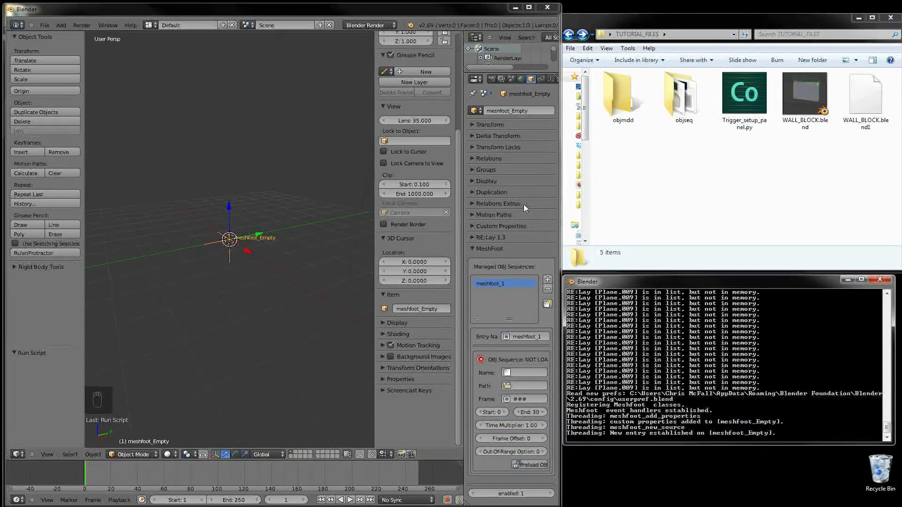
{"action": "left_click", "coordinate": [108, 25]}
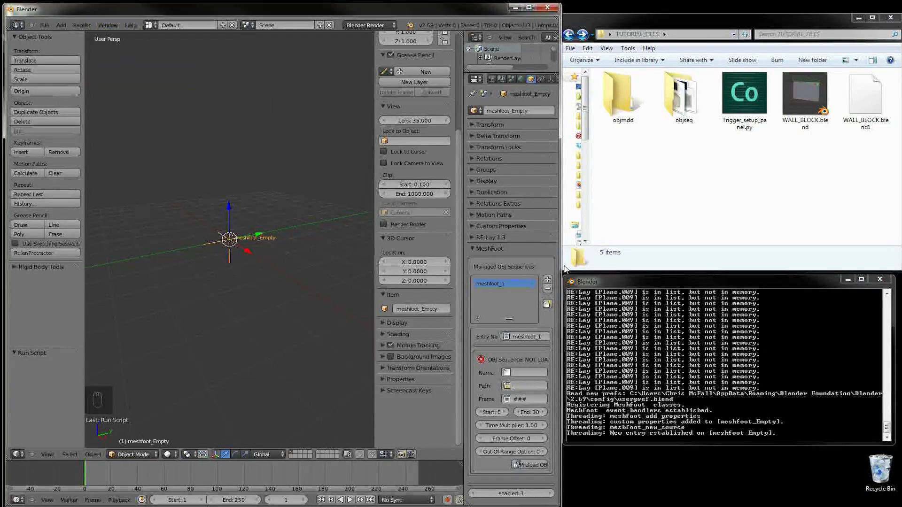
{"action": "left_click_drag", "start_coordinate": [462, 252], "coordinate": [416, 251]}
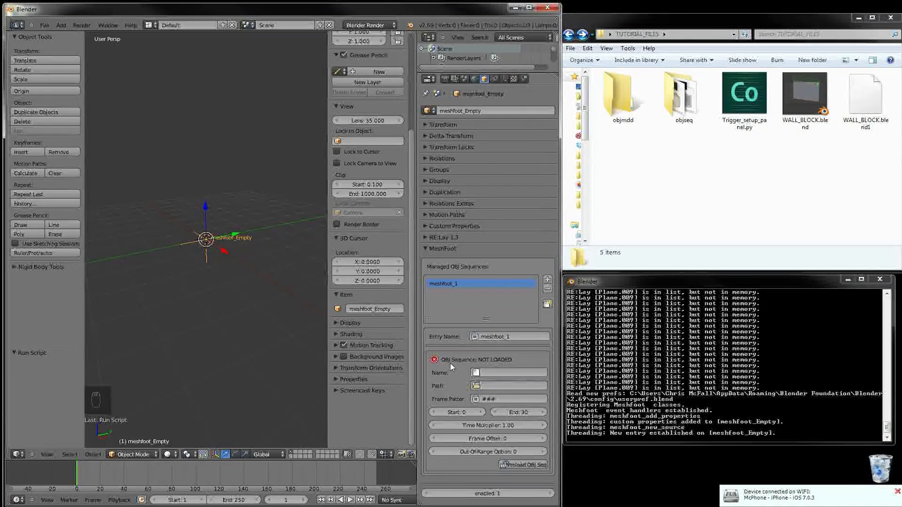
Step: Copy the address of the objseq folder in TUTORIAL_FILES and use it as the MeshFoot sequence path
{"action": "left_click", "coordinate": [497, 373]}
{"action": "left_click", "coordinate": [685, 100]}
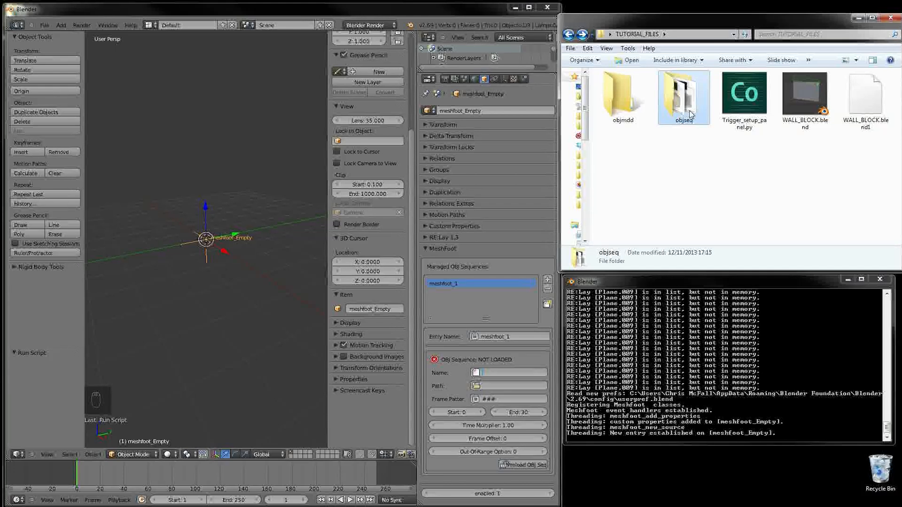
{"action": "double_click", "coordinate": [684, 98]}
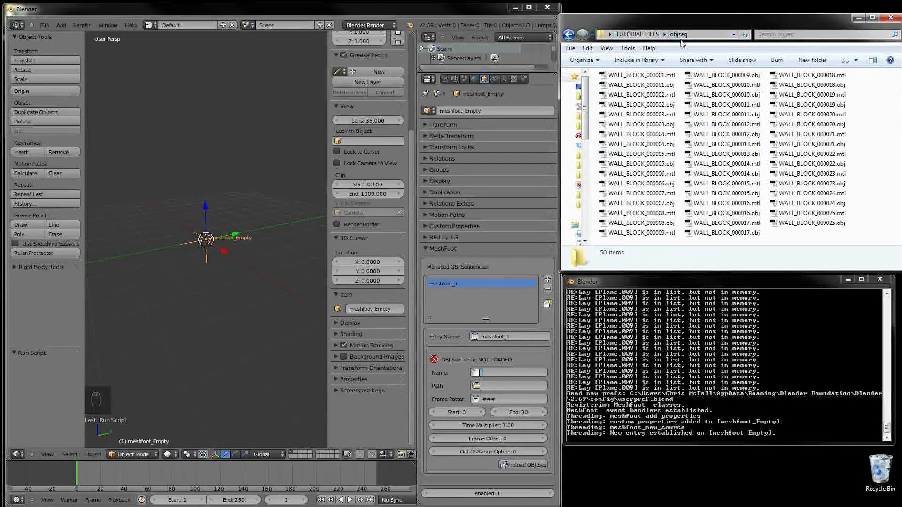
{"action": "left_click", "coordinate": [701, 36]}
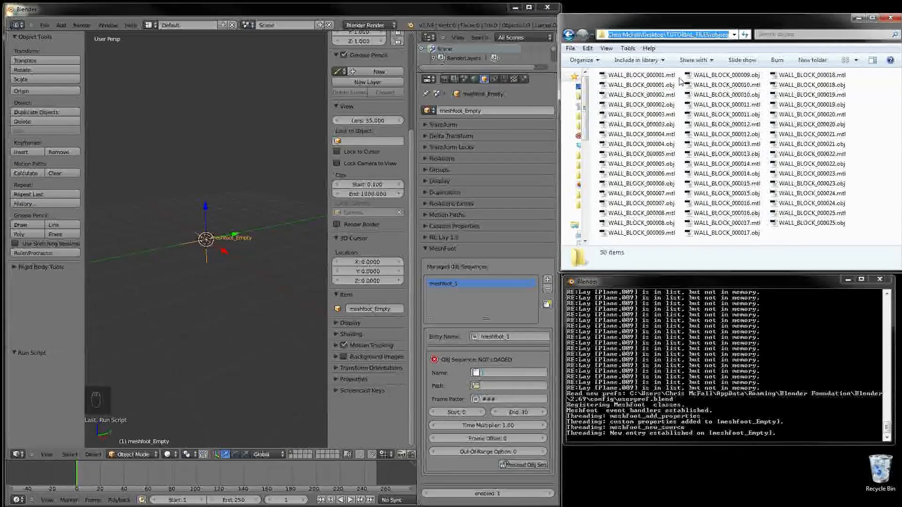
{"action": "left_click", "coordinate": [441, 393]}
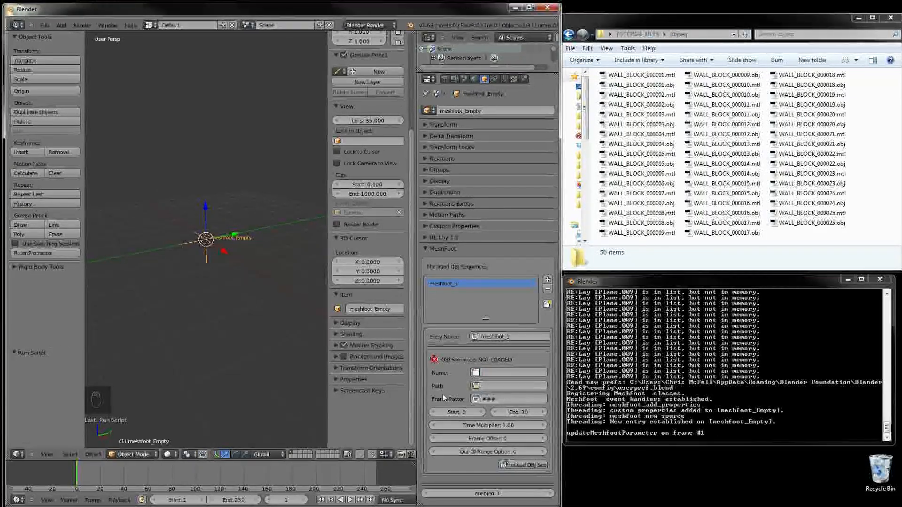
{"action": "key", "text": "ctrl+v"}
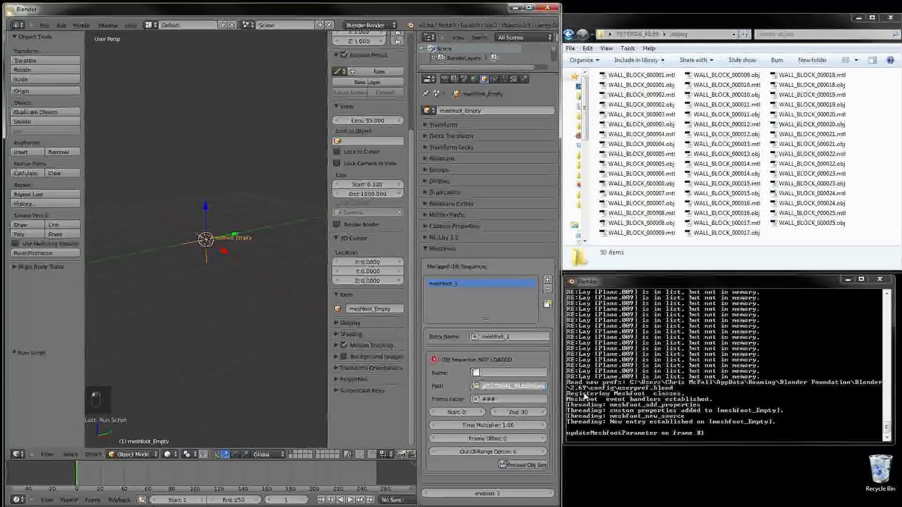
{"action": "key", "text": "Return"}
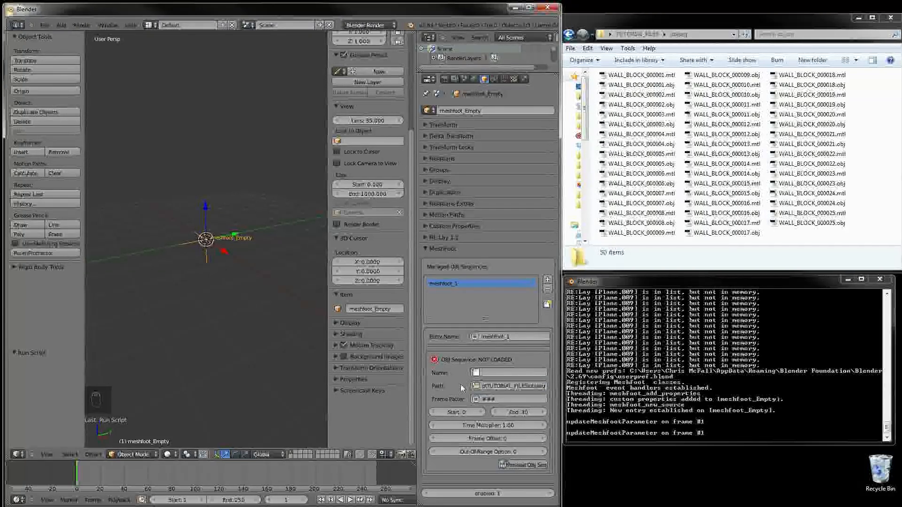
Step: Copy the first OBJ file's name, WALL_BLOCK_000001, and use it as the MeshFoot sequence name
{"action": "left_click", "coordinate": [629, 75]}
{"action": "right_click", "coordinate": [625, 76]}
{"action": "left_click", "coordinate": [642, 85]}
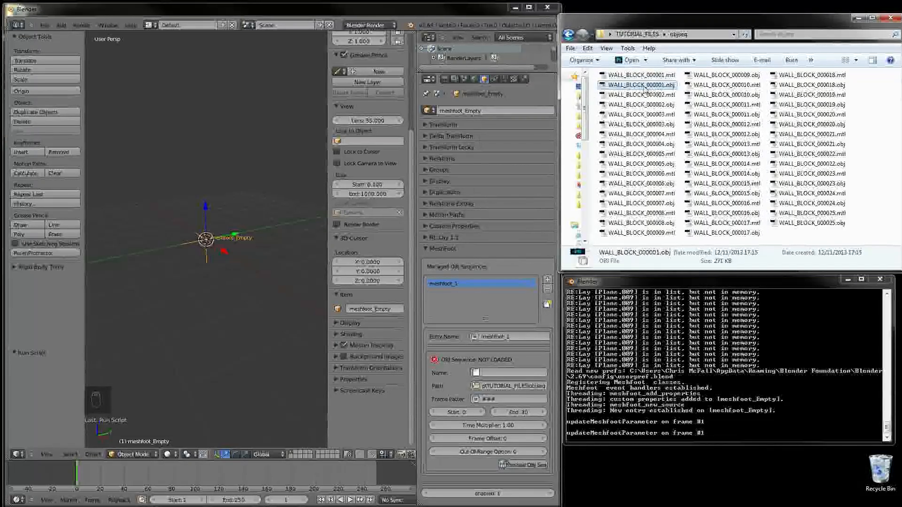
{"action": "right_click", "coordinate": [642, 86]}
{"action": "left_click", "coordinate": [529, 251]}
{"action": "key", "text": "ctrl+c"}
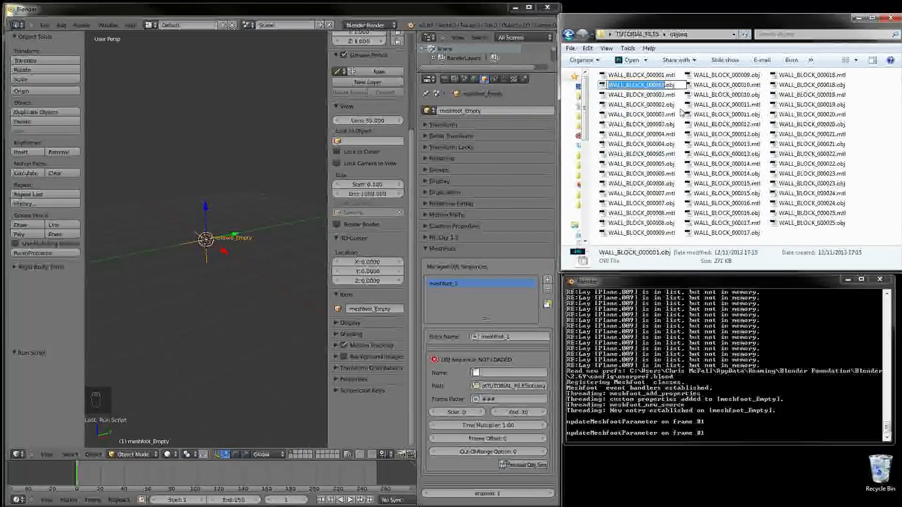
{"action": "left_click", "coordinate": [496, 373]}
{"action": "key", "text": "ctrl+v"}
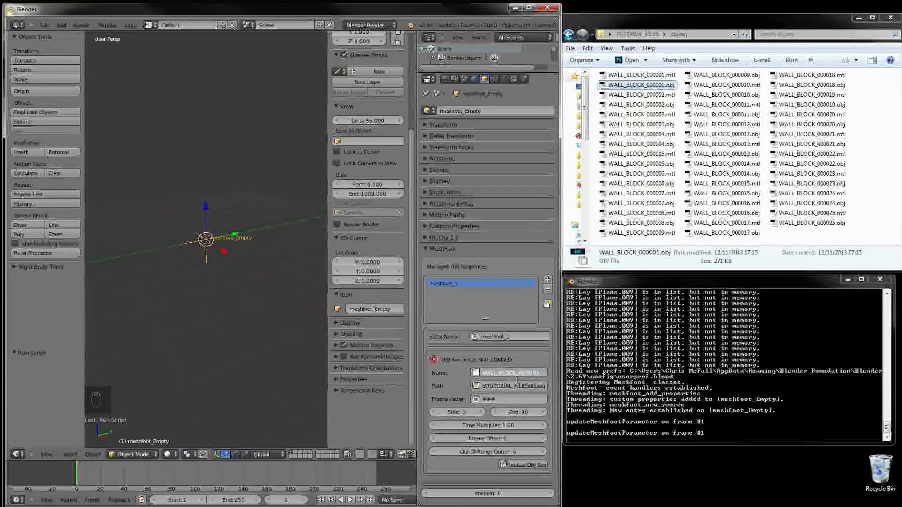
{"action": "key", "text": "Return"}
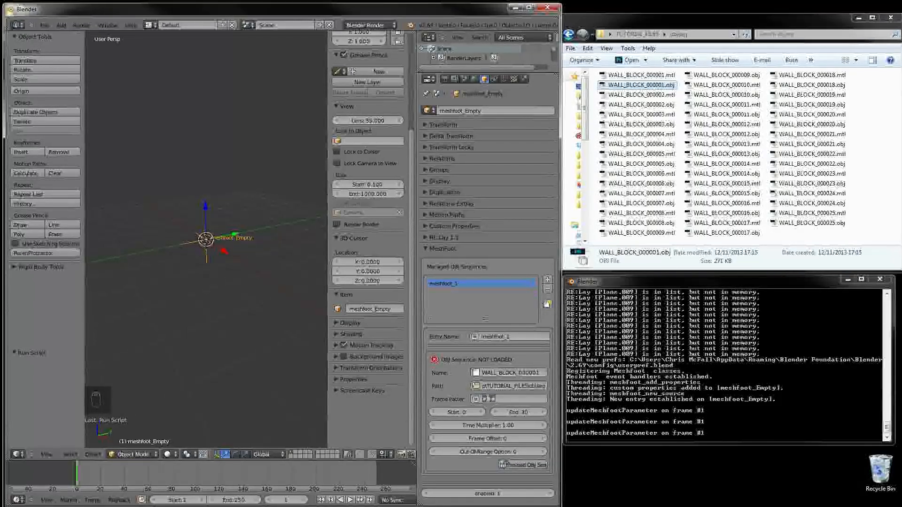
Step: Shorten the MeshFoot sequence name to WALL_BLOCK_0000 and set its frame padding to ##
{"action": "left_click", "coordinate": [532, 373]}
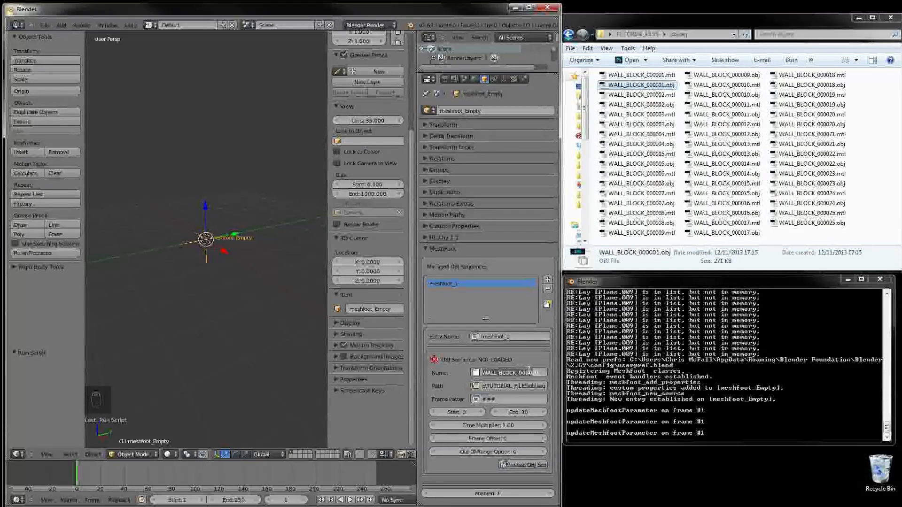
{"action": "left_click_drag", "start_coordinate": [484, 373], "coordinate": [539, 373]}
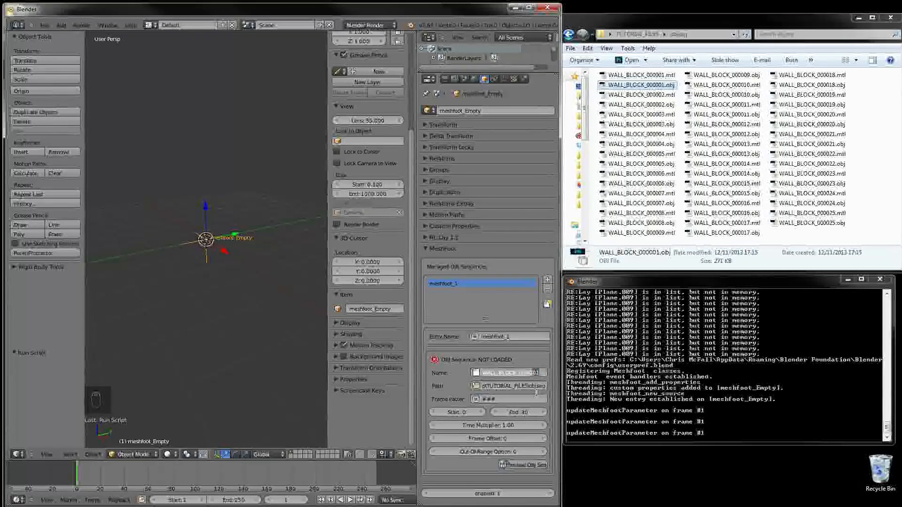
{"action": "left_click", "coordinate": [509, 399]}
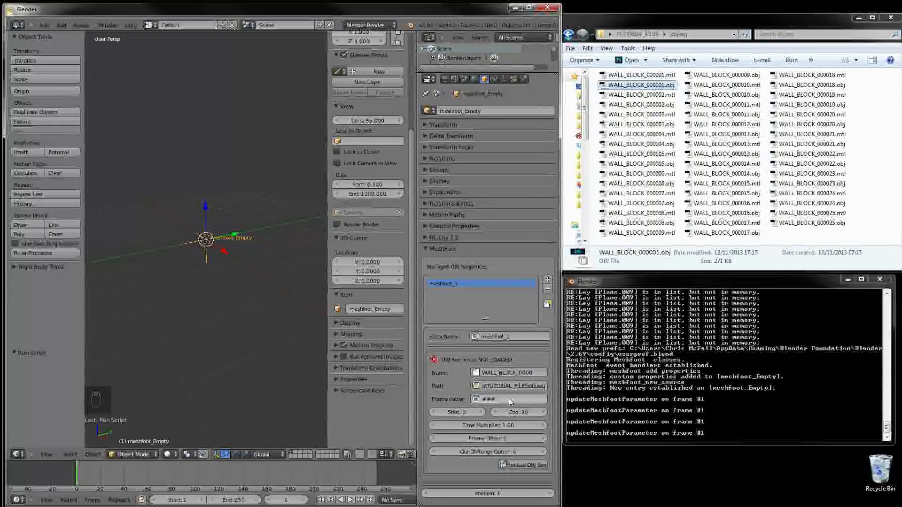
{"action": "type", "text": "##"}
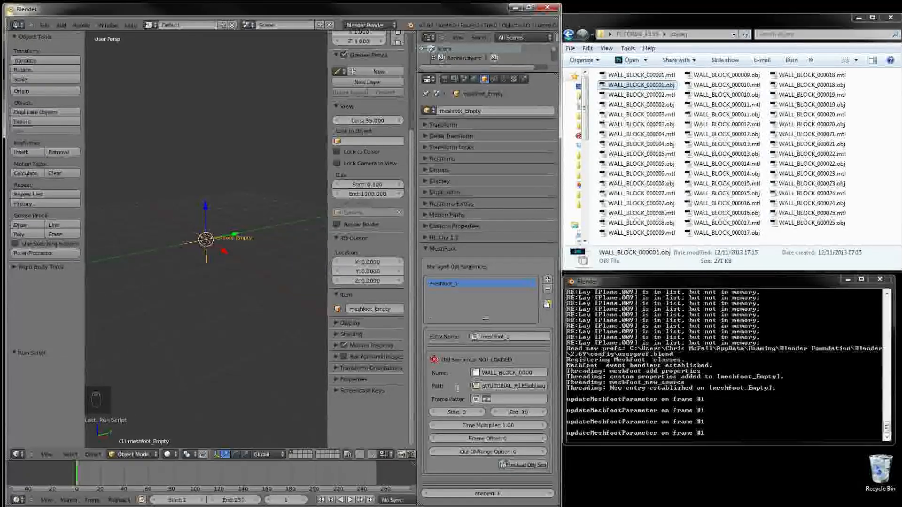
{"action": "type", "text": "##"}
{"action": "key", "text": "Return"}
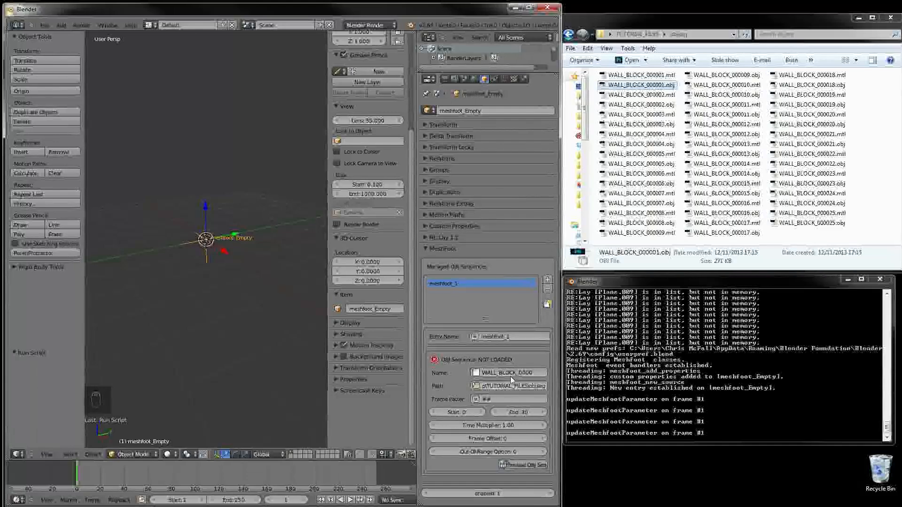
Step: Set the OBJ sequence range to start 1 and end 25, and preload the sequence
{"action": "left_click", "coordinate": [483, 413]}
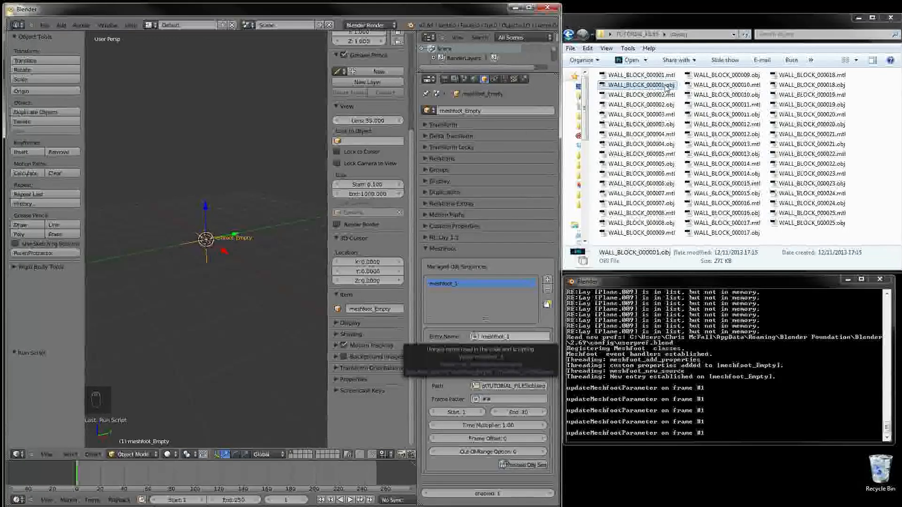
{"action": "left_click", "coordinate": [521, 414]}
{"action": "type", "text": "25"}
{"action": "key", "text": "Return"}
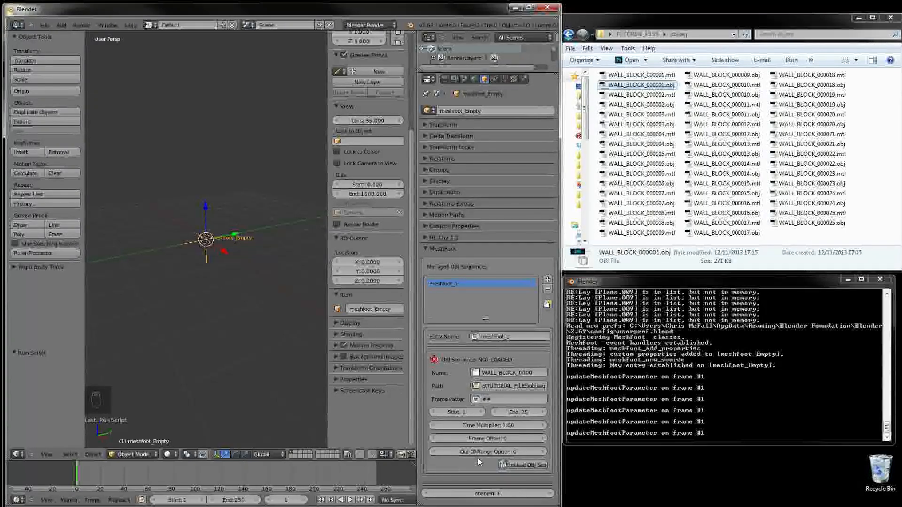
{"action": "left_click", "coordinate": [525, 465]}
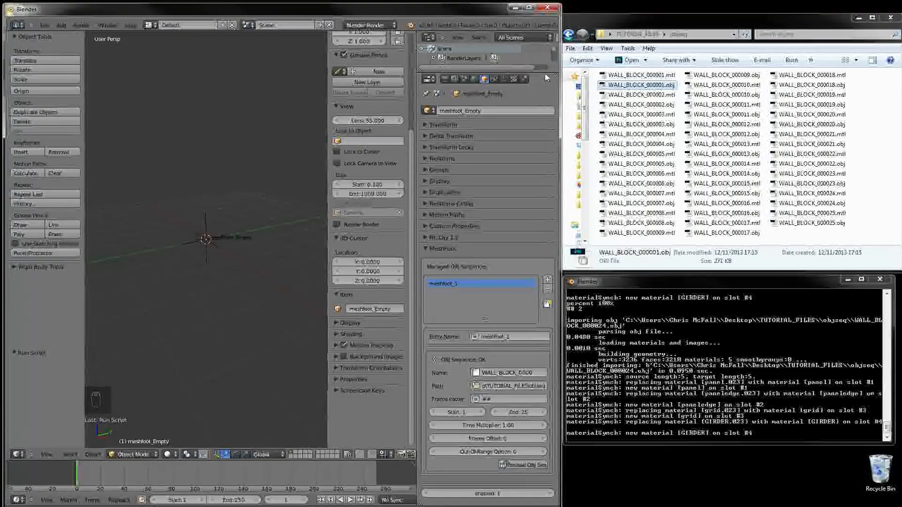
Step: Enlarge the Outliner, then move the timeline to frame 16 and select the generated mf_00_meshfoot object to inspect its mesh data
{"action": "left_click_drag", "start_coordinate": [545, 72], "coordinate": [545, 201]}
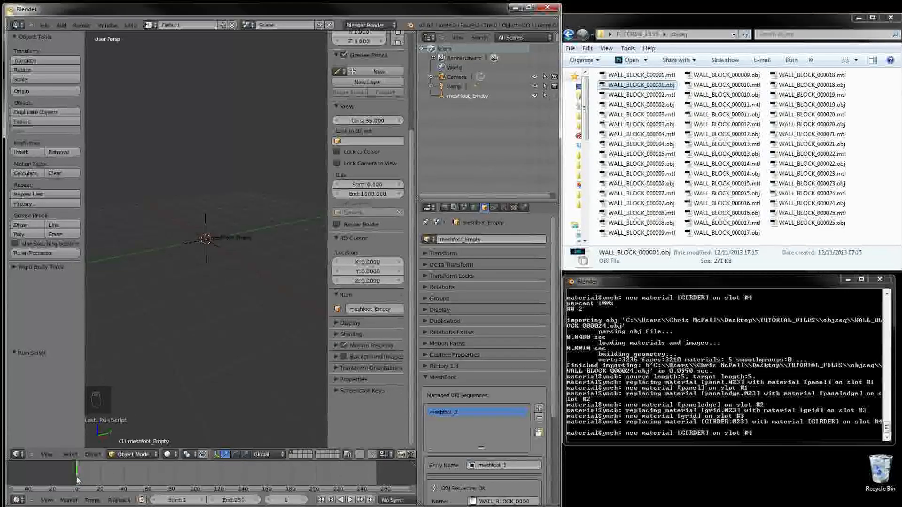
{"action": "left_click_drag", "start_coordinate": [79, 478], "coordinate": [95, 479]}
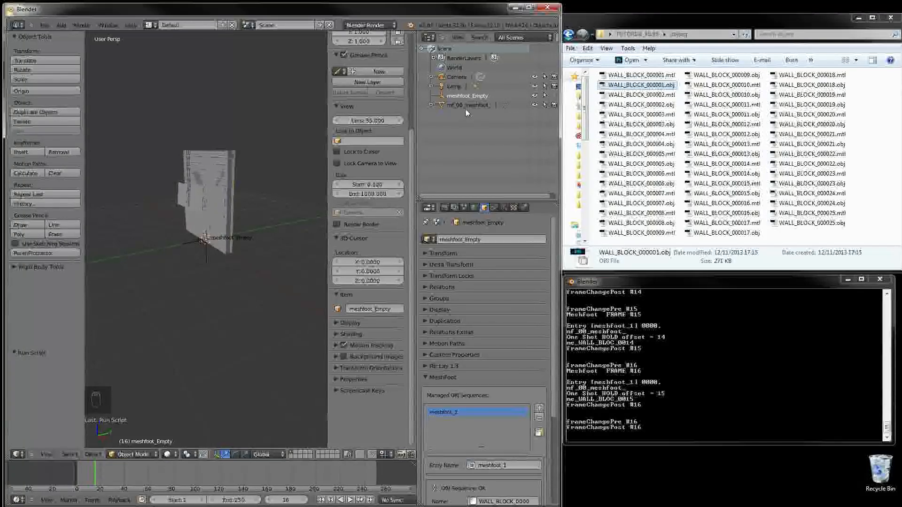
{"action": "left_click", "coordinate": [465, 105]}
{"action": "left_click", "coordinate": [431, 106]}
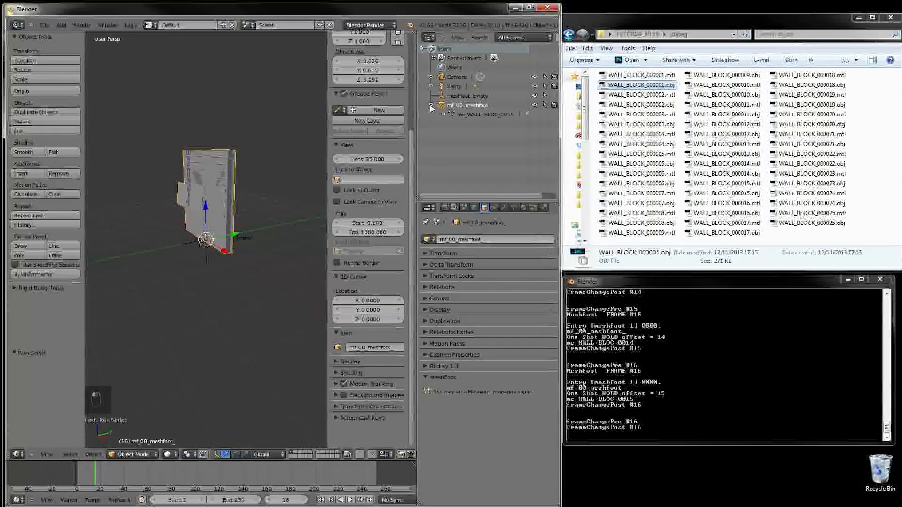
{"action": "left_click", "coordinate": [431, 105]}
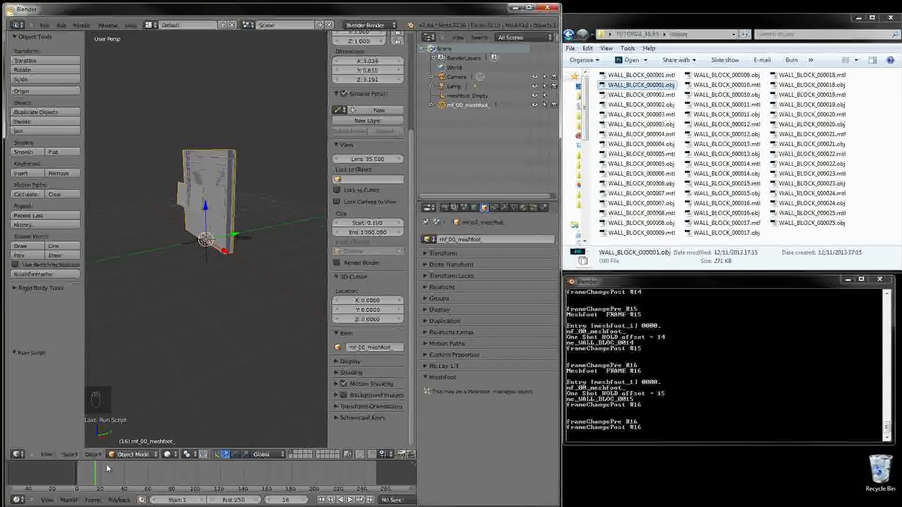
Step: Return the timeline to frame 1 and save the scene as meshfoot_wall.blend in the TUTORIAL_FILES folder
{"action": "left_click", "coordinate": [75, 475]}
{"action": "mouse_move", "coordinate": [71, 478]}
{"action": "left_mouse_down"}
{"action": "mouse_move", "coordinate": [148, 479]}
{"action": "mouse_move", "coordinate": [66, 474]}
{"action": "mouse_move", "coordinate": [78, 475]}
{"action": "left_mouse_up"}
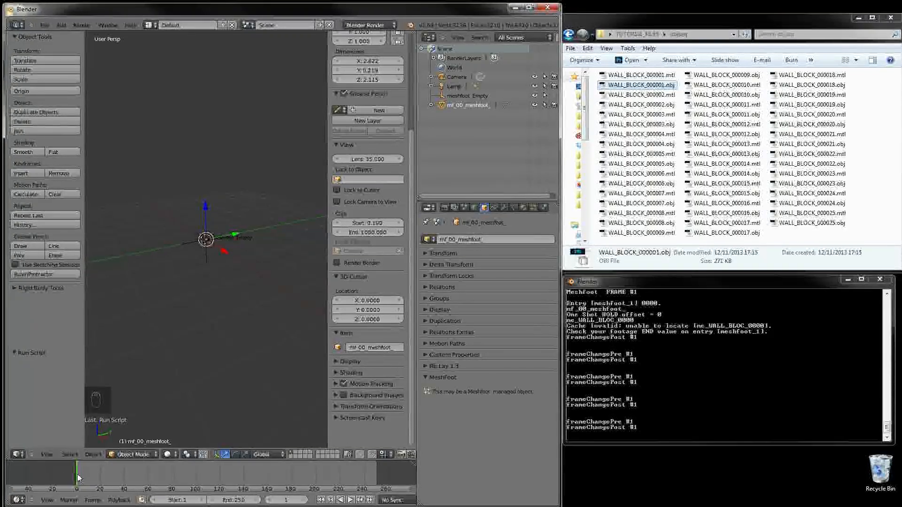
{"action": "left_click", "coordinate": [49, 25]}
{"action": "left_click", "coordinate": [66, 90]}
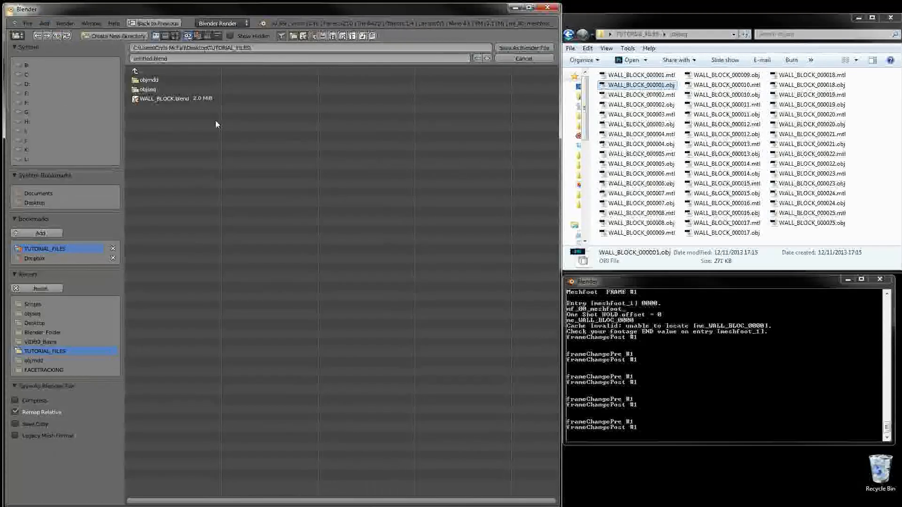
{"action": "left_click", "coordinate": [172, 58]}
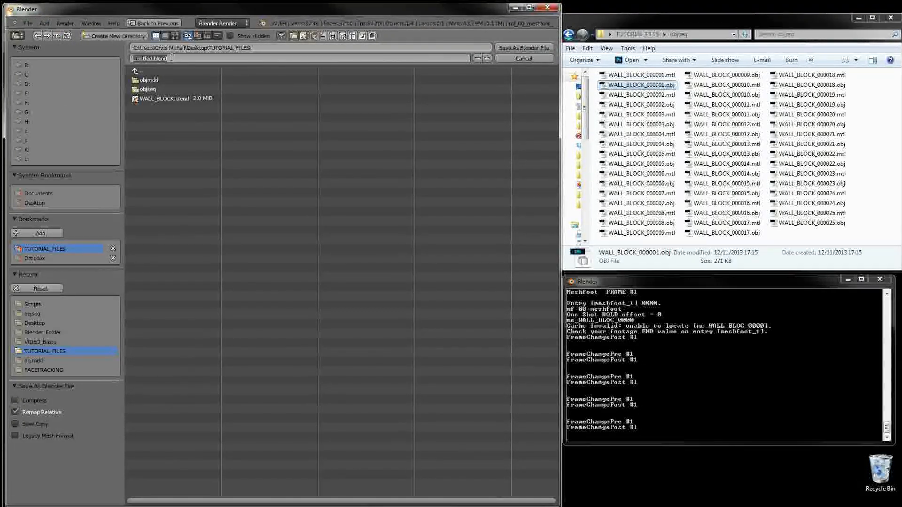
{"action": "type", "text": "mfs"}
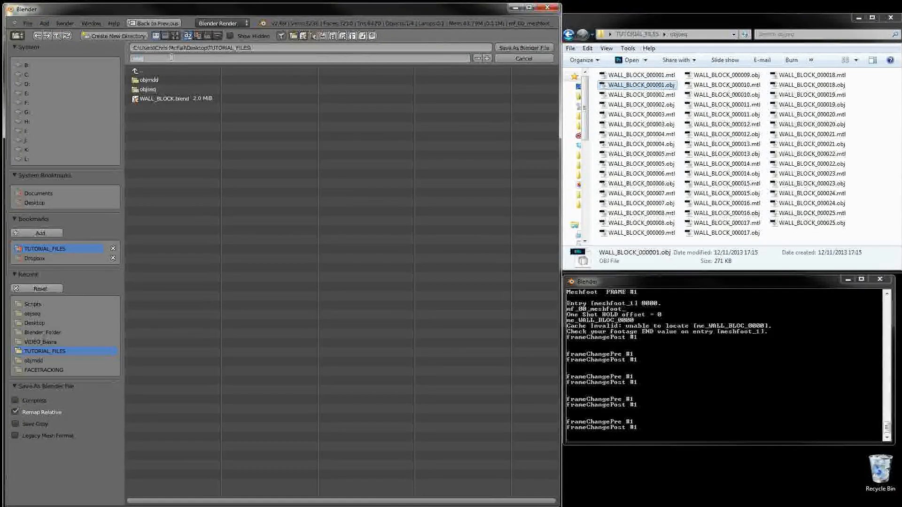
{"action": "type", "text": "hfoot_wall.blend"}
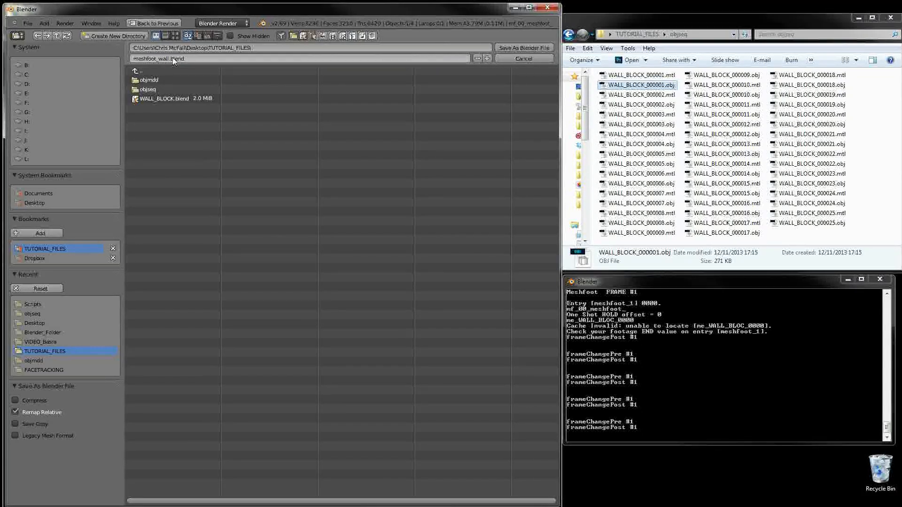
{"action": "key", "text": "Return"}
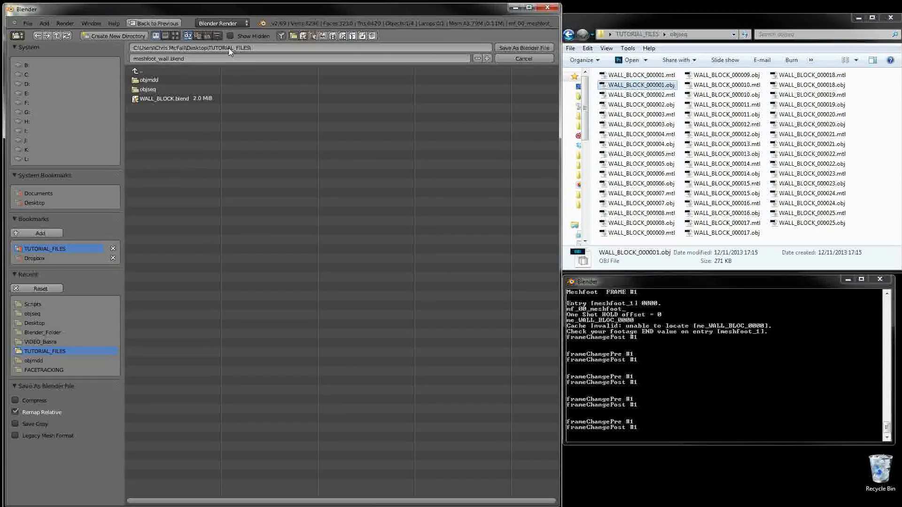
{"action": "left_click", "coordinate": [524, 47]}
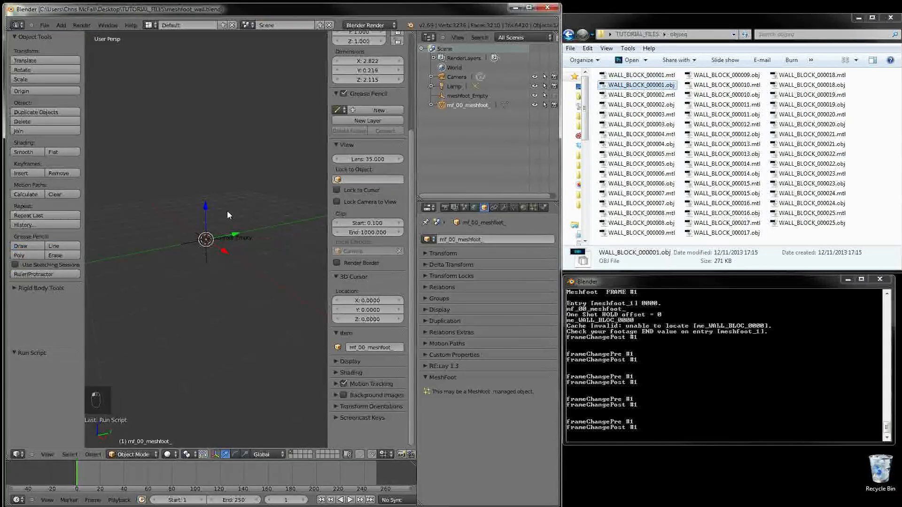
Step: Move the timeline to frame 27 to inspect the wall mesh up close, and collapse the MeshFoot settings
{"action": "left_click_drag", "start_coordinate": [103, 469], "coordinate": [109, 476]}
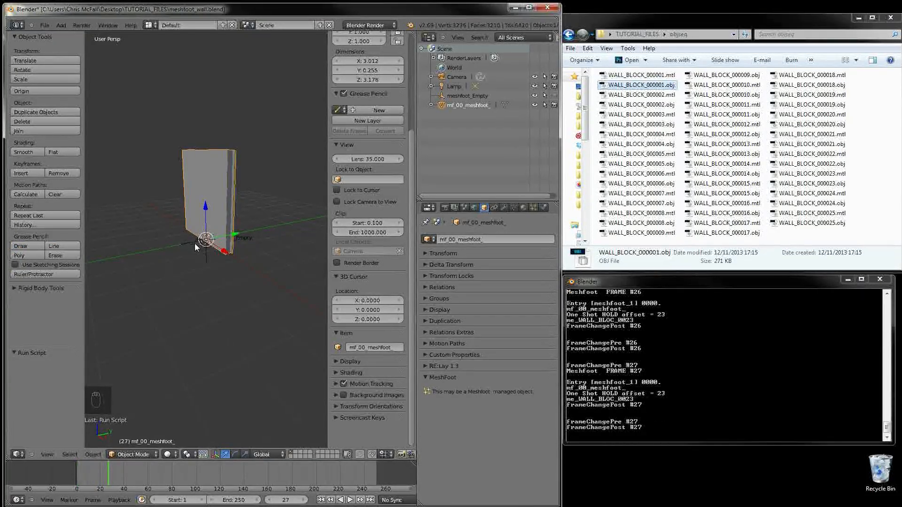
{"action": "middle_click_drag", "start_coordinate": [213, 226], "coordinate": [233, 239]}
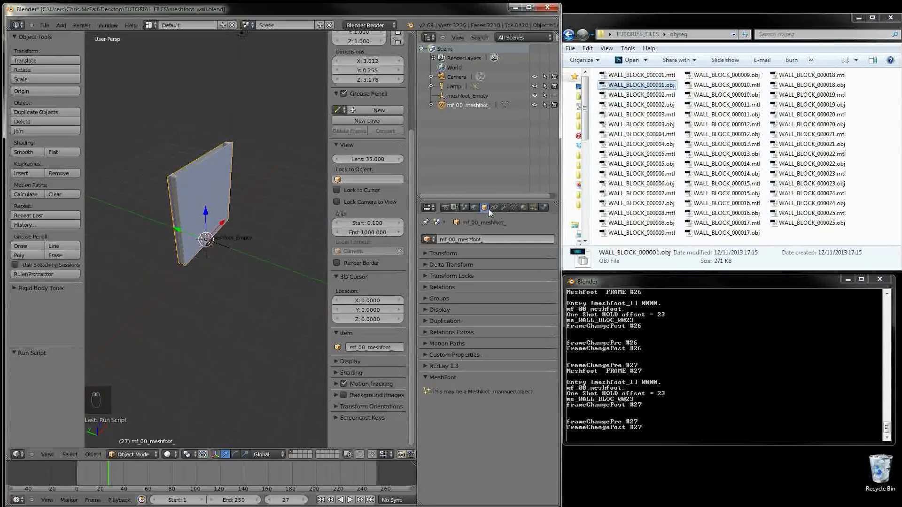
{"action": "left_click", "coordinate": [430, 377]}
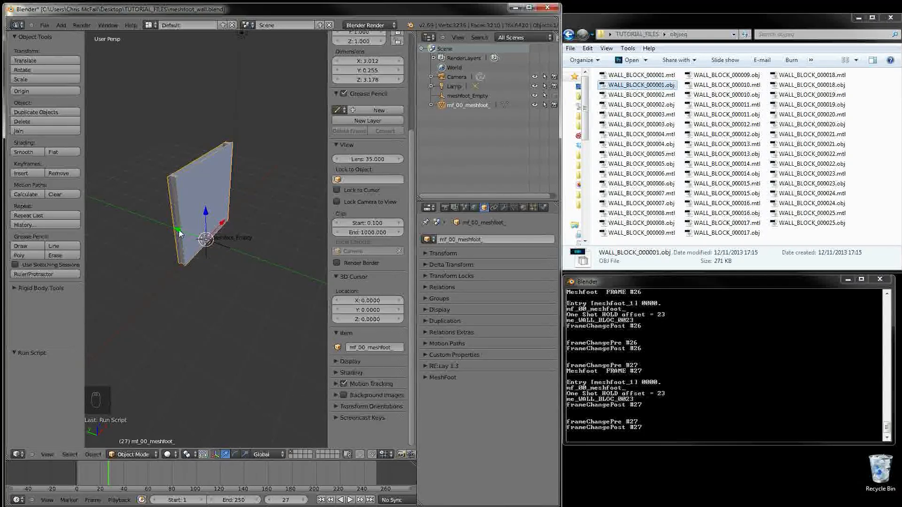
{"action": "scroll", "coordinate": [183, 235], "scroll_direction": "up", "scroll_amount": 4}
{"action": "scroll", "coordinate": [186, 229], "scroll_direction": "down", "scroll_amount": 1}
{"action": "mouse_move", "coordinate": [186, 225]}
{"action": "middle_mouse_down"}
{"action": "mouse_move", "coordinate": [212, 226]}
{"action": "mouse_move", "coordinate": [160, 224]}
{"action": "mouse_move", "coordinate": [172, 226]}
{"action": "middle_mouse_up"}
{"action": "left_click", "coordinate": [429, 378]}
{"action": "left_click", "coordinate": [430, 378]}
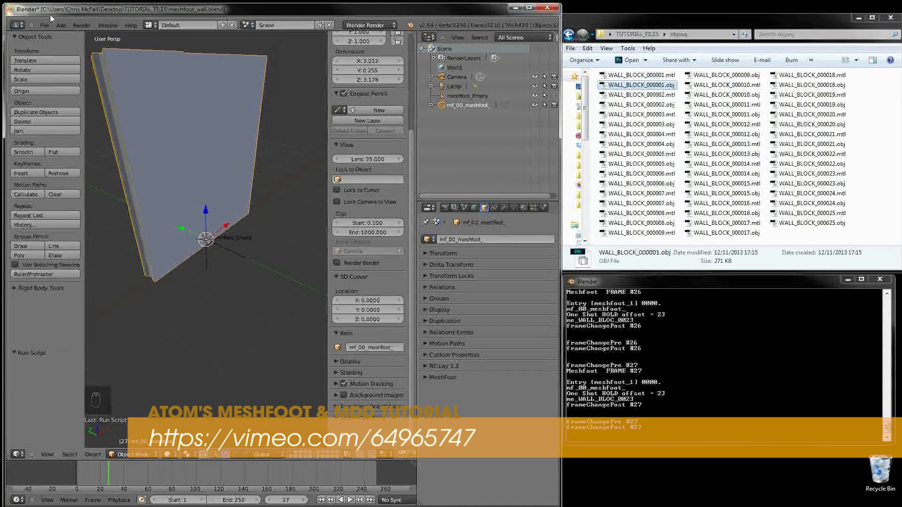
Step: Enable the Import-Export: NewTek MDD format add-on in the user preferences
{"action": "left_click", "coordinate": [45, 25]}
{"action": "mouse_move", "coordinate": [63, 178]}
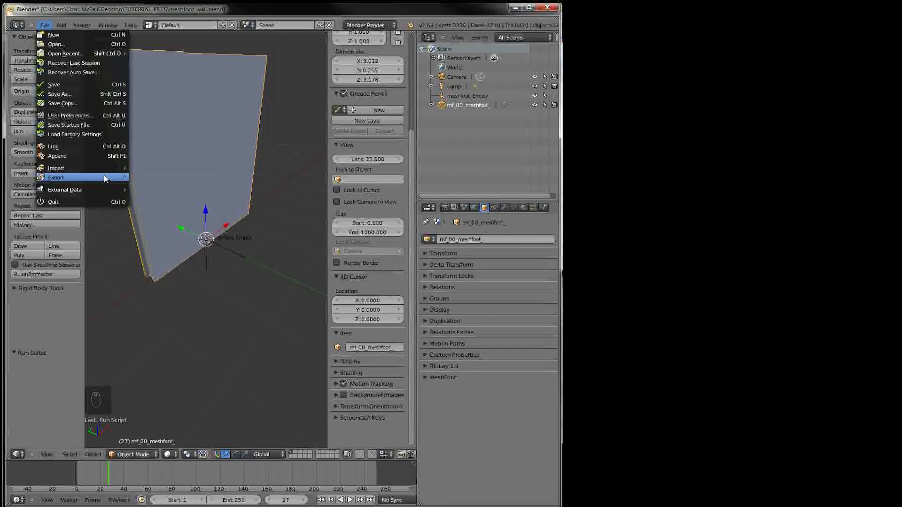
{"action": "left_click", "coordinate": [41, 28]}
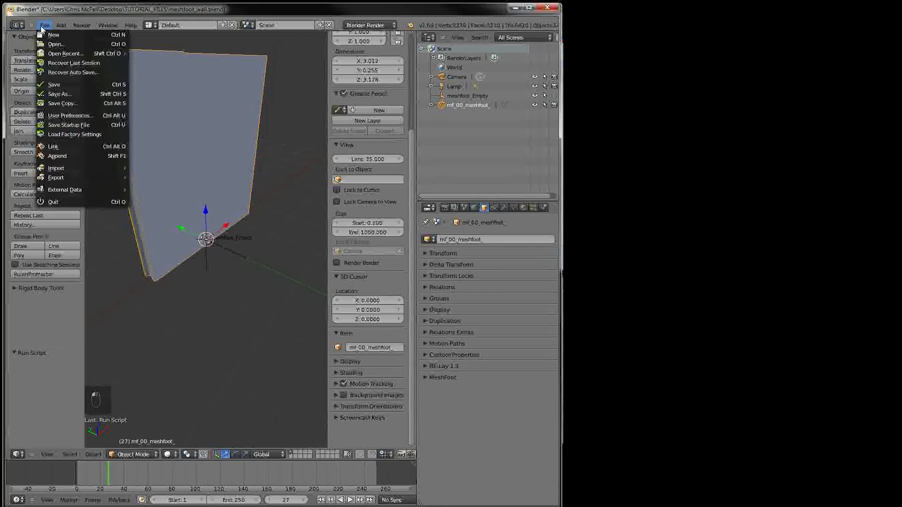
{"action": "left_click", "coordinate": [69, 116]}
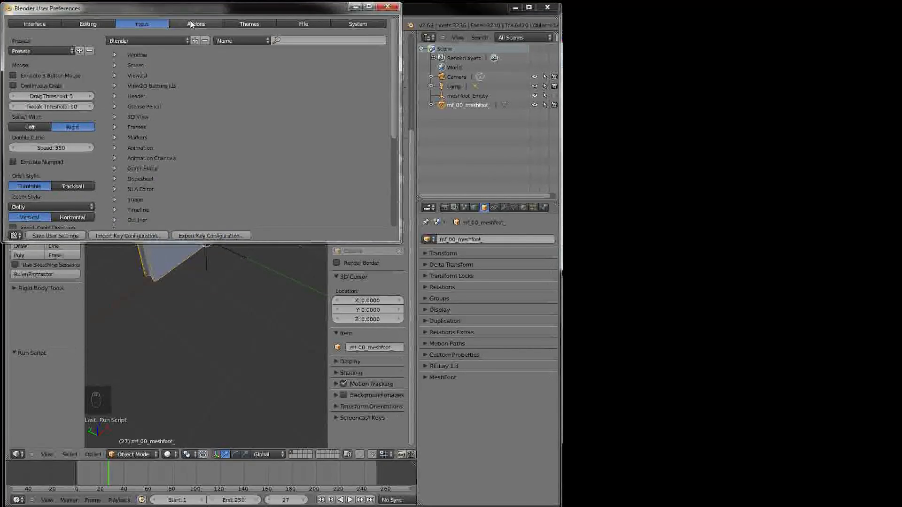
{"action": "left_click", "coordinate": [196, 24]}
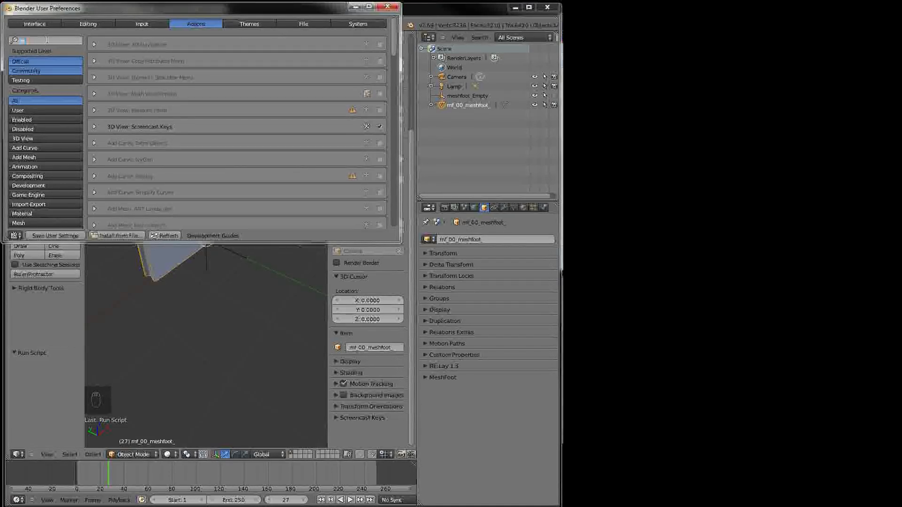
{"action": "type", "text": "mdd"}
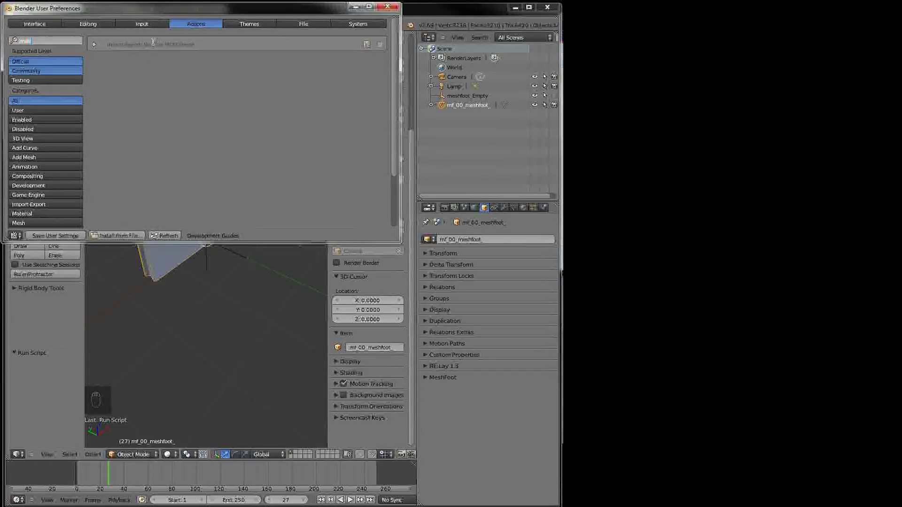
{"action": "left_click", "coordinate": [380, 44]}
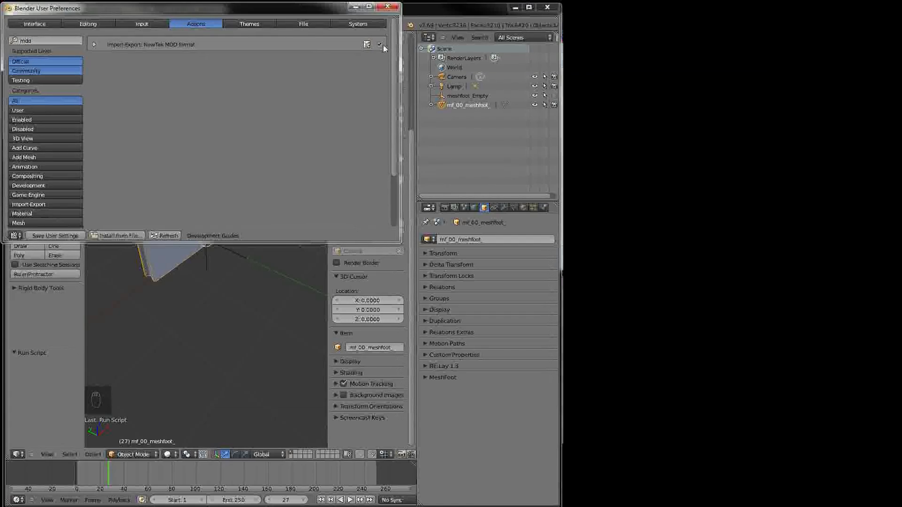
{"action": "left_click", "coordinate": [388, 7]}
Step: Export the animated mesh as the Lightwave Point Cache meshfoot_wall.mdd into the objmdd folder, with start frame 2 and end frame 25
{"action": "left_click", "coordinate": [45, 25]}
{"action": "mouse_move", "coordinate": [55, 178]}
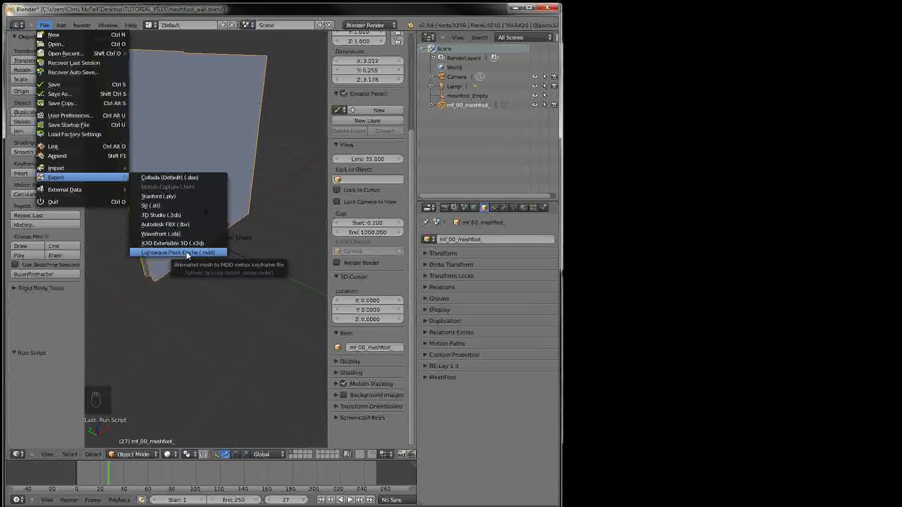
{"action": "left_click", "coordinate": [214, 253]}
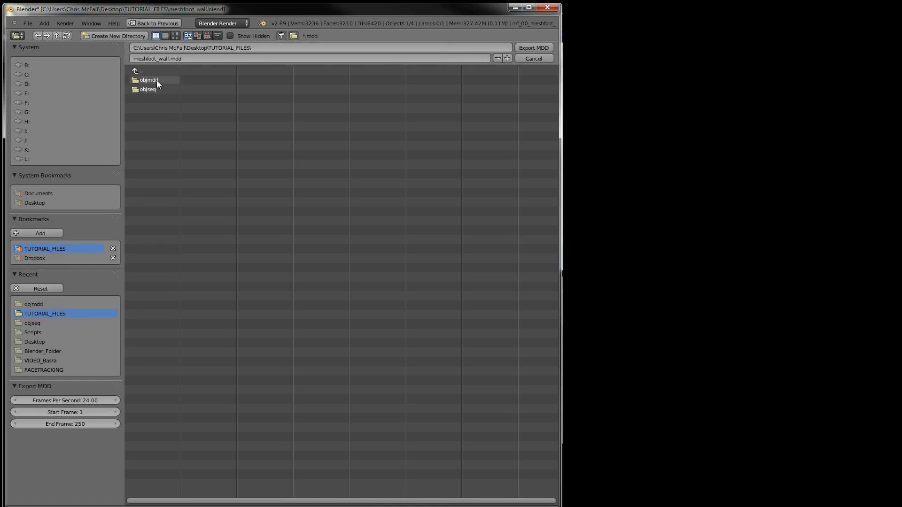
{"action": "left_click", "coordinate": [157, 80]}
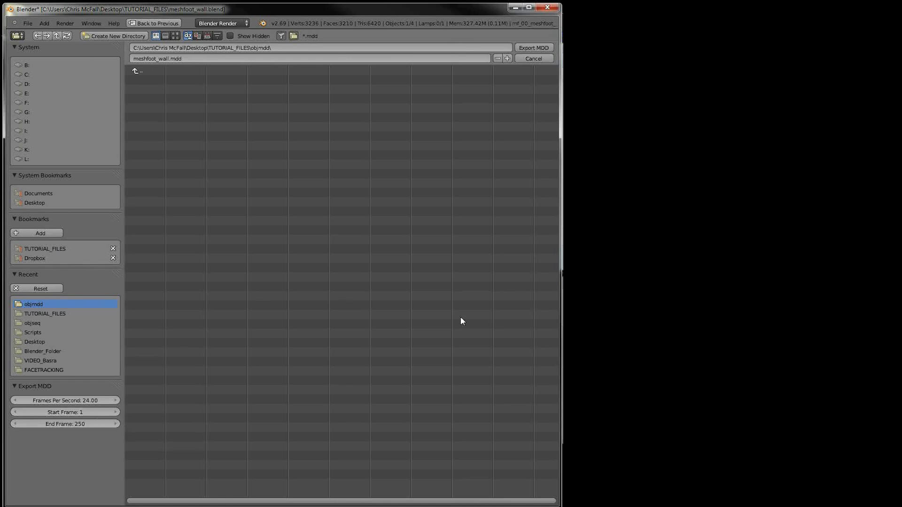
{"action": "left_click", "coordinate": [112, 412]}
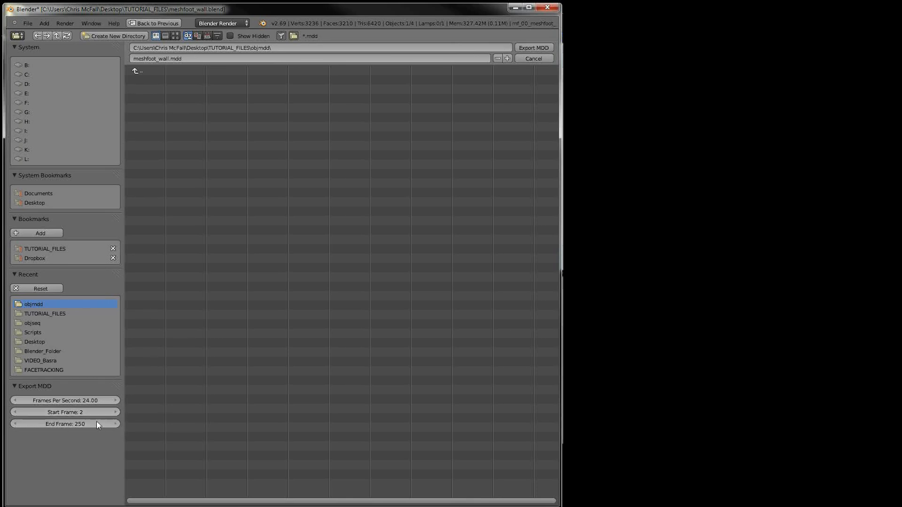
{"action": "left_click", "coordinate": [62, 423]}
{"action": "type", "text": "25"}
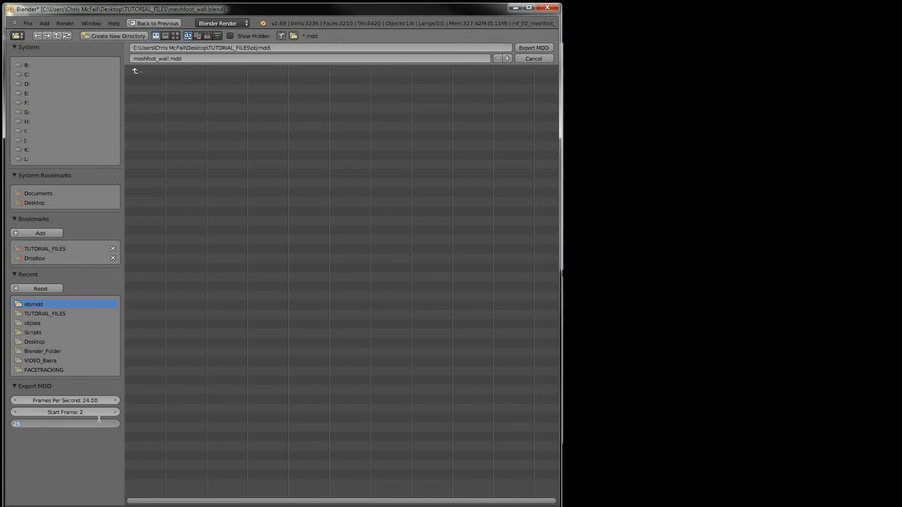
{"action": "key", "text": "Return"}
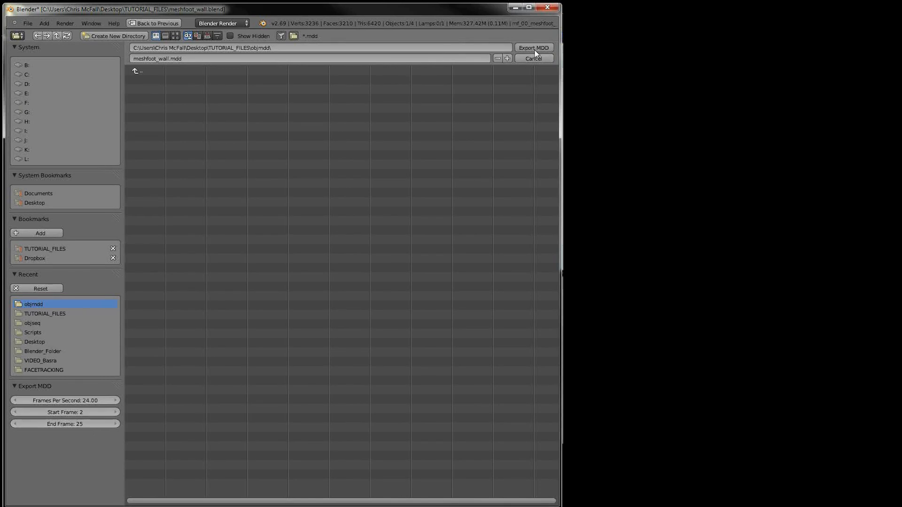
{"action": "left_click", "coordinate": [535, 48]}
Step: Select every object in the scene and move them all to layer 11, the first layer of the lower row
{"action": "middle_click_drag", "start_coordinate": [263, 278], "coordinate": [218, 302]}
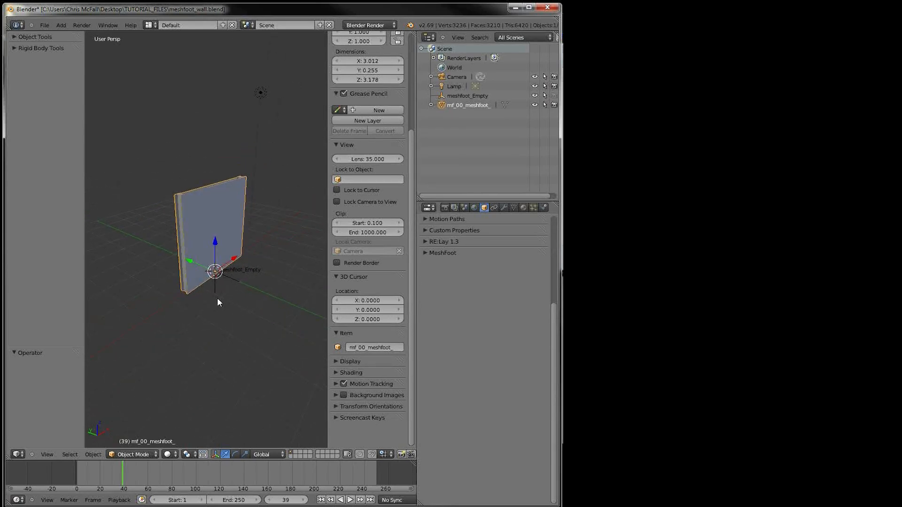
{"action": "scroll", "coordinate": [224, 219], "scroll_direction": "down", "scroll_amount": 2}
{"action": "key", "text": "a"}
{"action": "key", "text": "a"}
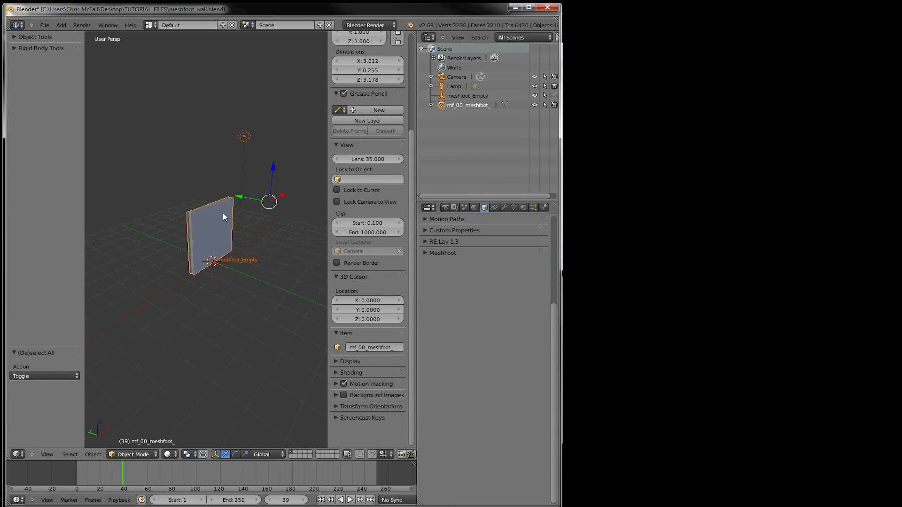
{"action": "key", "text": "m"}
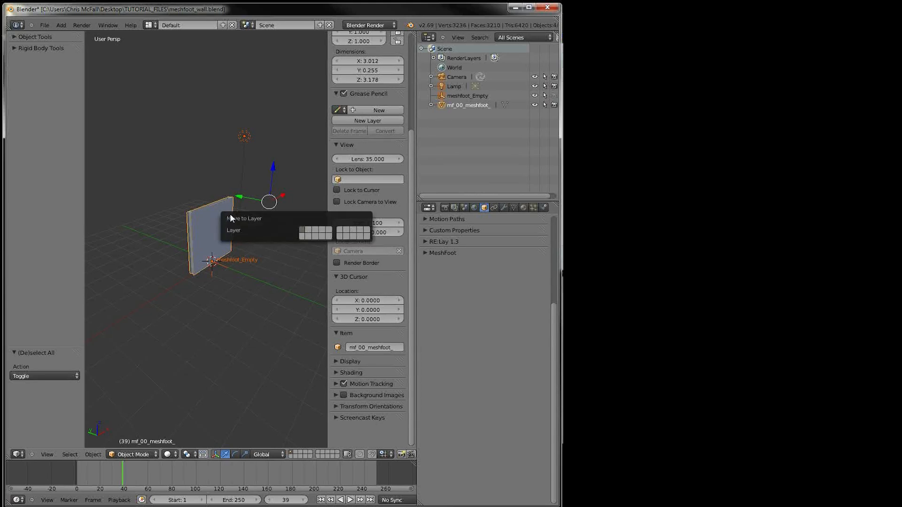
{"action": "left_click", "coordinate": [302, 237]}
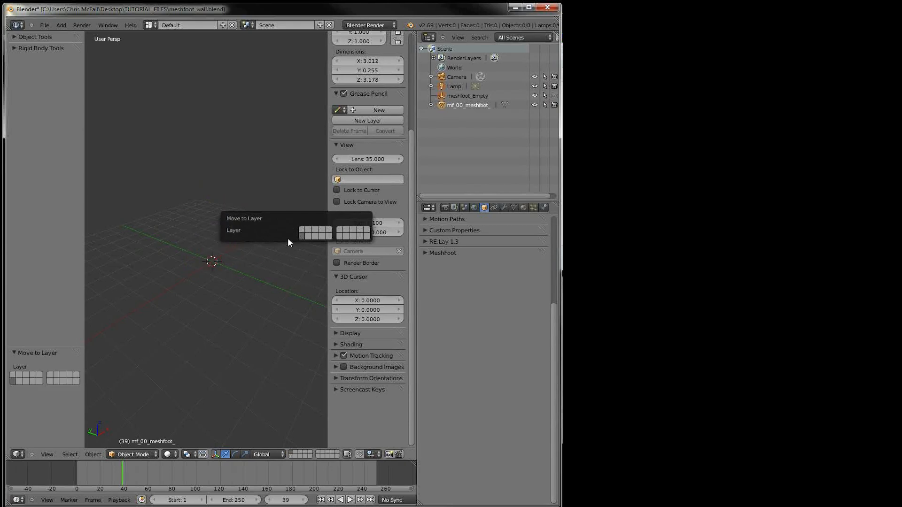
Step: Import WALL_BLOCK_000025.obj from the objseq folder with Keep Vert Order enabled, Y Forward and Z Up
{"action": "left_click", "coordinate": [45, 25]}
{"action": "mouse_move", "coordinate": [71, 169]}
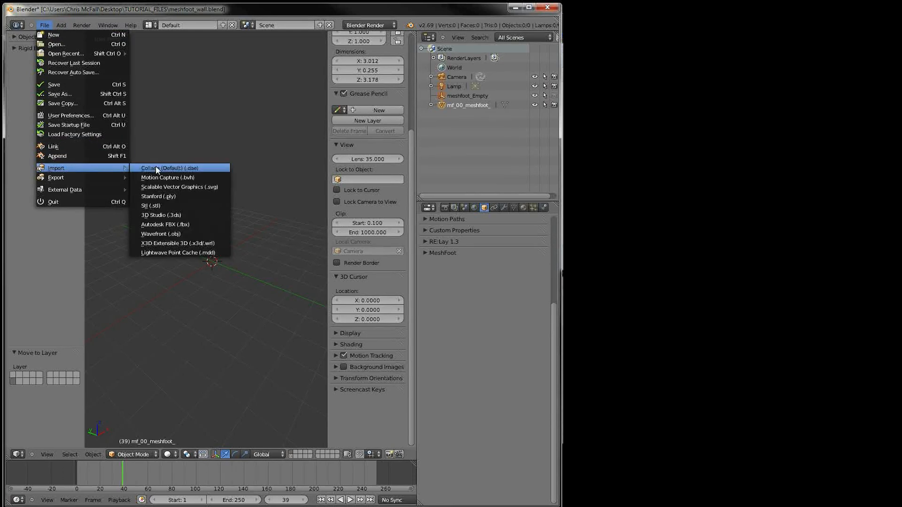
{"action": "left_click", "coordinate": [161, 234]}
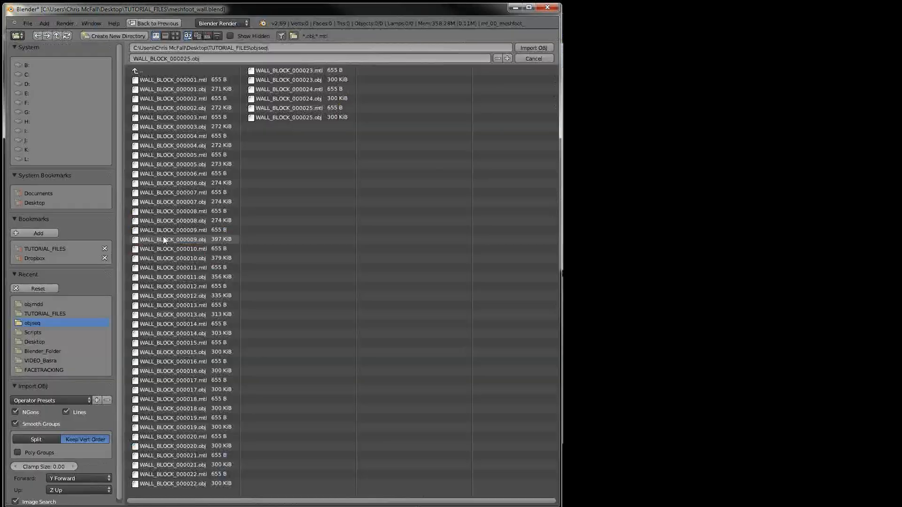
{"action": "left_click", "coordinate": [281, 118]}
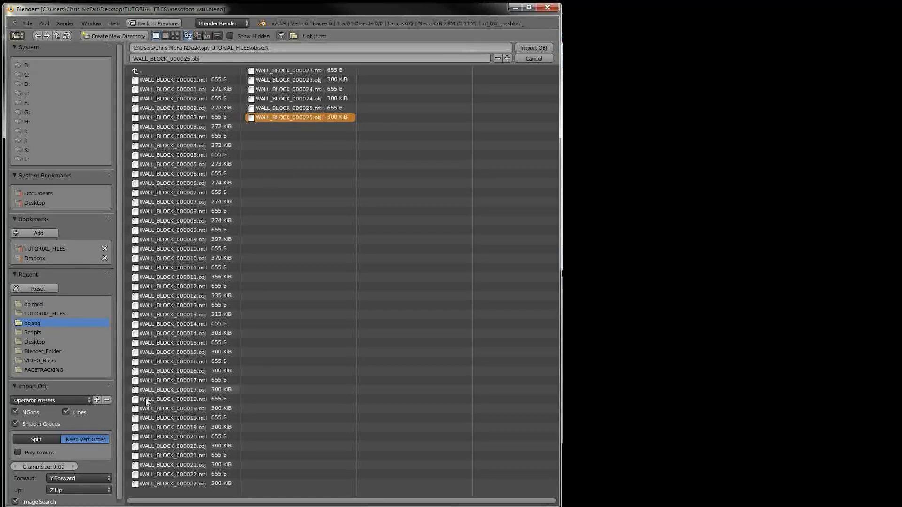
{"action": "left_click", "coordinate": [45, 440]}
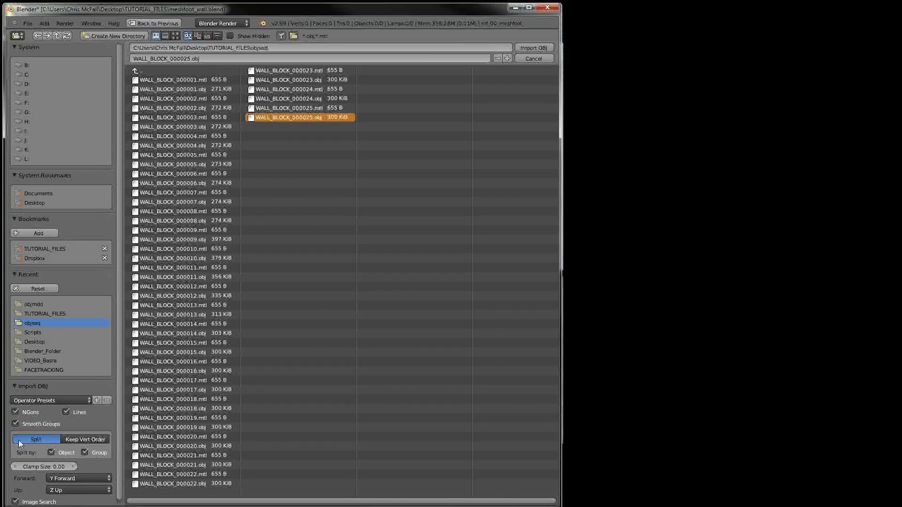
{"action": "left_click", "coordinate": [68, 441]}
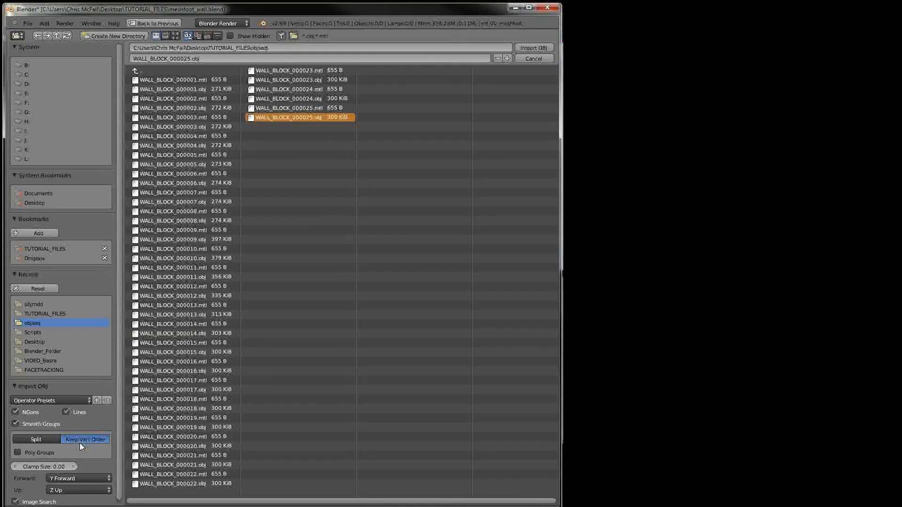
{"action": "left_click", "coordinate": [78, 478]}
{"action": "left_click", "coordinate": [526, 48]}
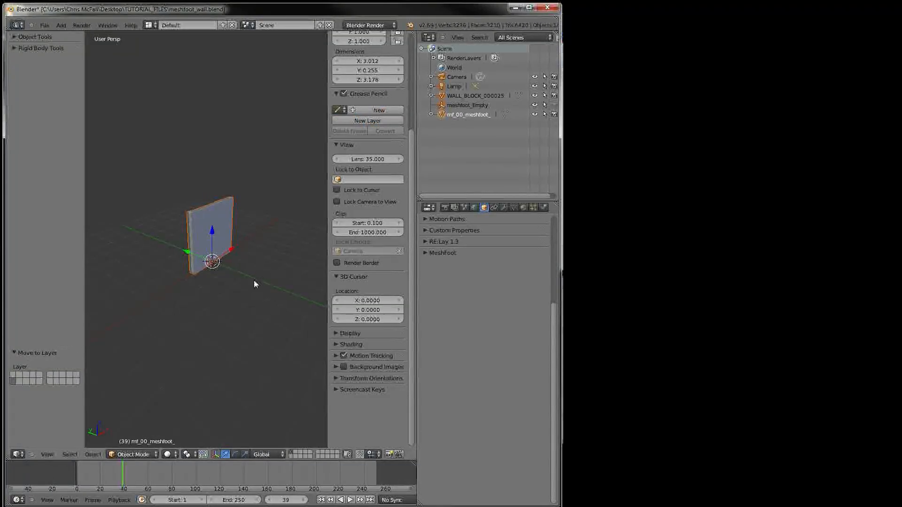
Step: Check the layer holding the moved objects, return to the first layer, and select the imported WALL_BLOCK_000025 mesh
{"action": "left_click", "coordinate": [291, 456]}
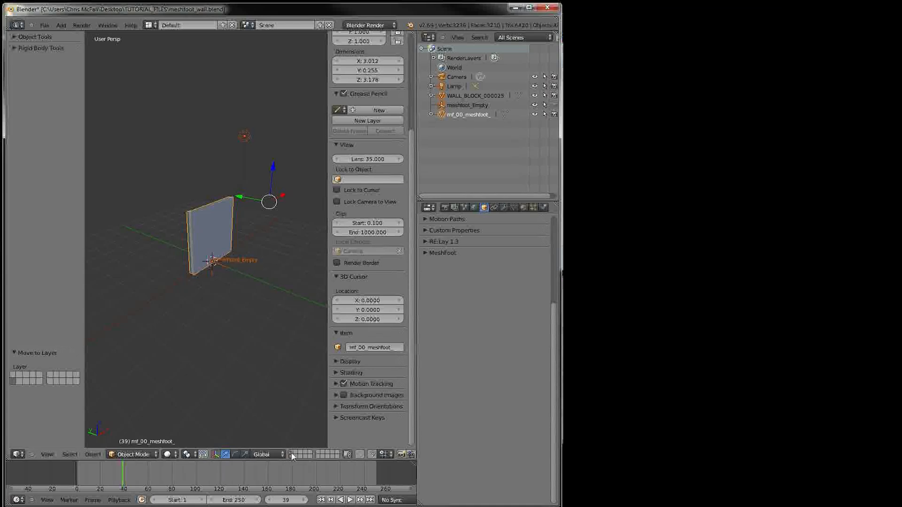
{"action": "left_click", "coordinate": [291, 457]}
{"action": "right_click", "coordinate": [223, 205]}
{"action": "scroll", "coordinate": [215, 260], "scroll_direction": "up", "scroll_amount": 4}
{"action": "middle_click_drag", "start_coordinate": [215, 261], "coordinate": [234, 277]}
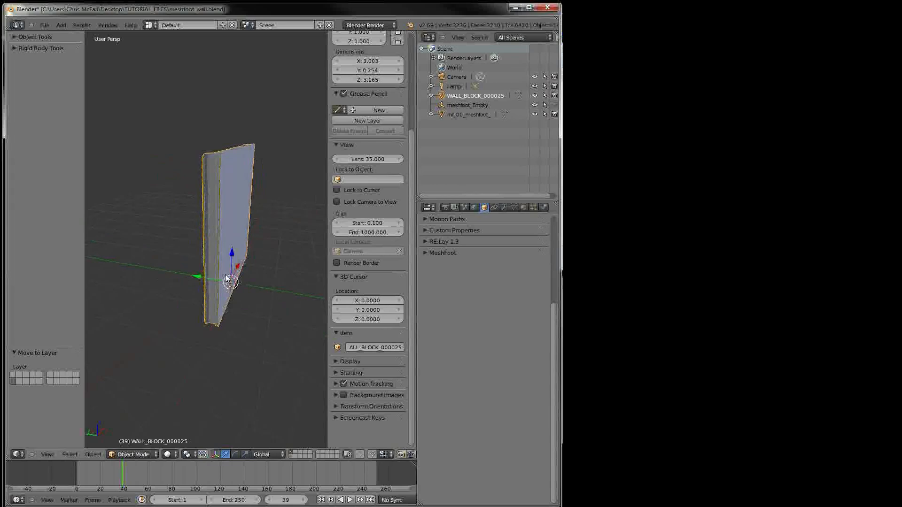
{"action": "middle_click_drag", "start_coordinate": [207, 207], "coordinate": [231, 249]}
{"action": "middle_click_drag", "start_coordinate": [288, 250], "coordinate": [252, 241]}
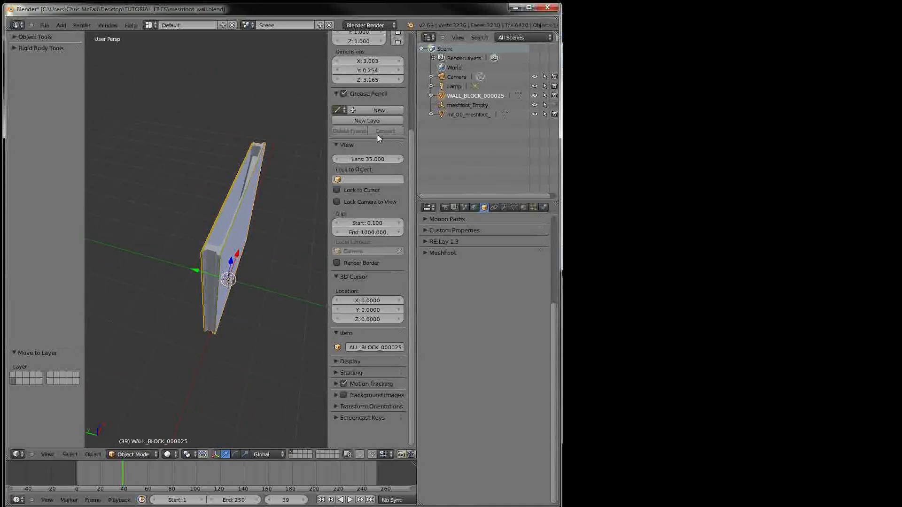
Step: Move the timeline to frame 22 and add a Mesh Cache modifier to WALL_BLOCK_000025
{"action": "middle_click_drag", "start_coordinate": [112, 480], "coordinate": [123, 481]}
{"action": "mouse_move", "coordinate": [122, 482]}
{"action": "left_mouse_down"}
{"action": "mouse_move", "coordinate": [105, 484]}
{"action": "mouse_move", "coordinate": [113, 474]}
{"action": "left_mouse_up"}
{"action": "middle_click_drag", "start_coordinate": [204, 295], "coordinate": [221, 262]}
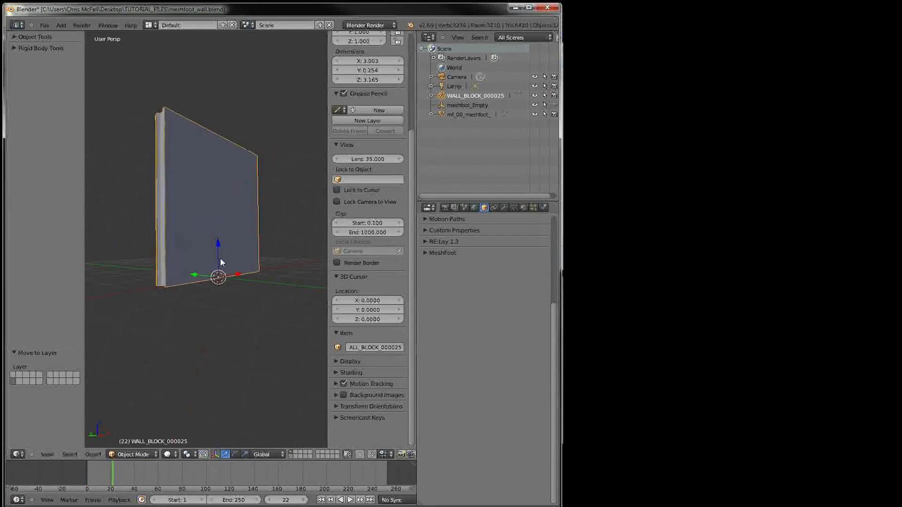
{"action": "left_click", "coordinate": [504, 207]}
{"action": "left_click", "coordinate": [442, 239]}
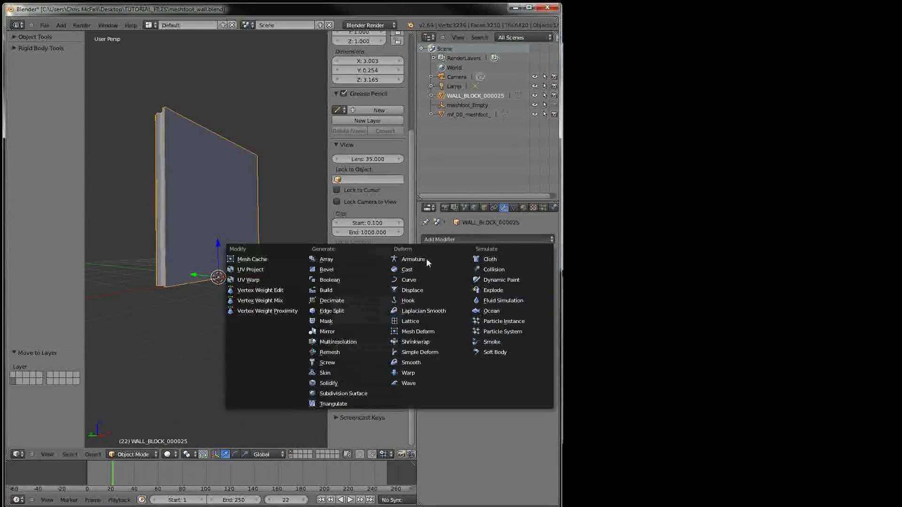
{"action": "left_click", "coordinate": [262, 259]}
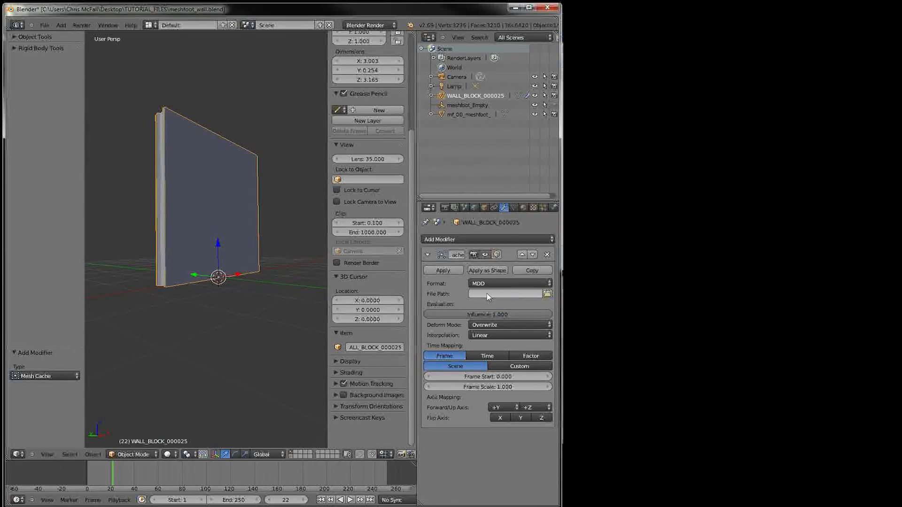
Step: Load meshfoot_wall.mdd from the objmdd folder into the Mesh Cache modifier and set its time mapping to Factor and Custom
{"action": "left_click", "coordinate": [547, 293]}
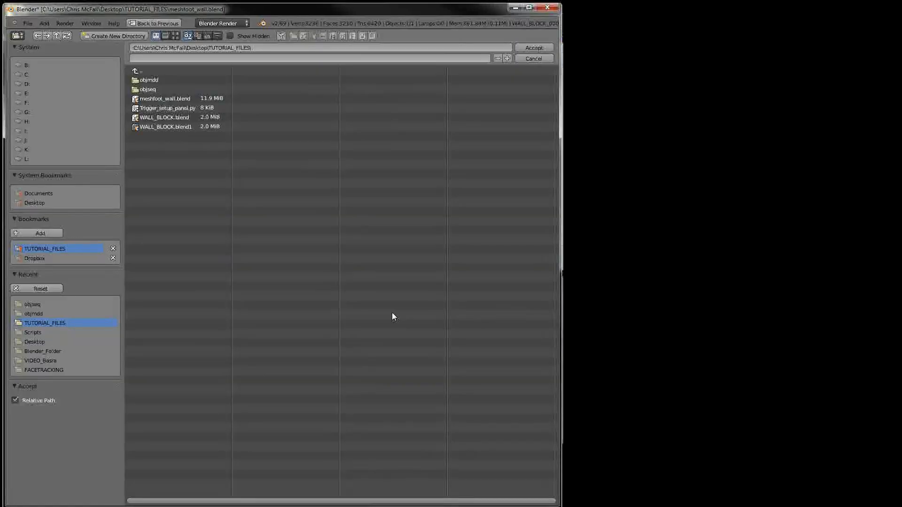
{"action": "left_click", "coordinate": [148, 80]}
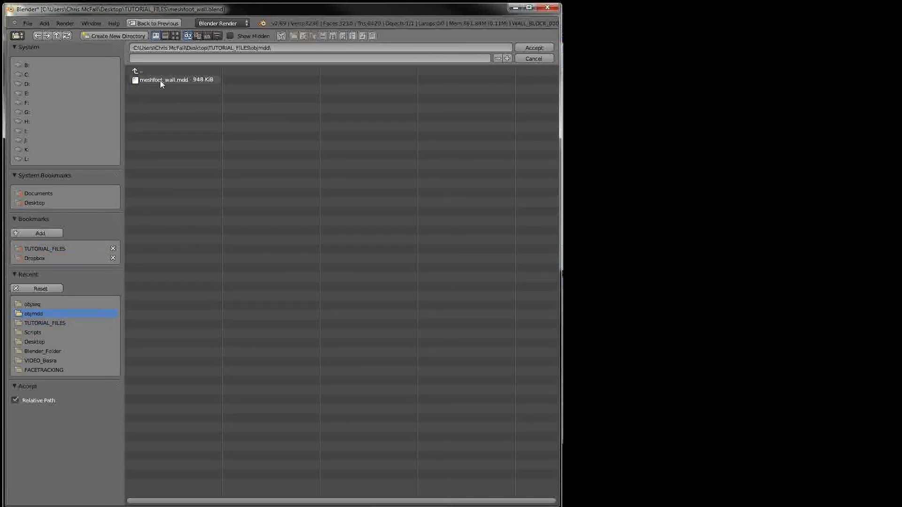
{"action": "left_click", "coordinate": [156, 81]}
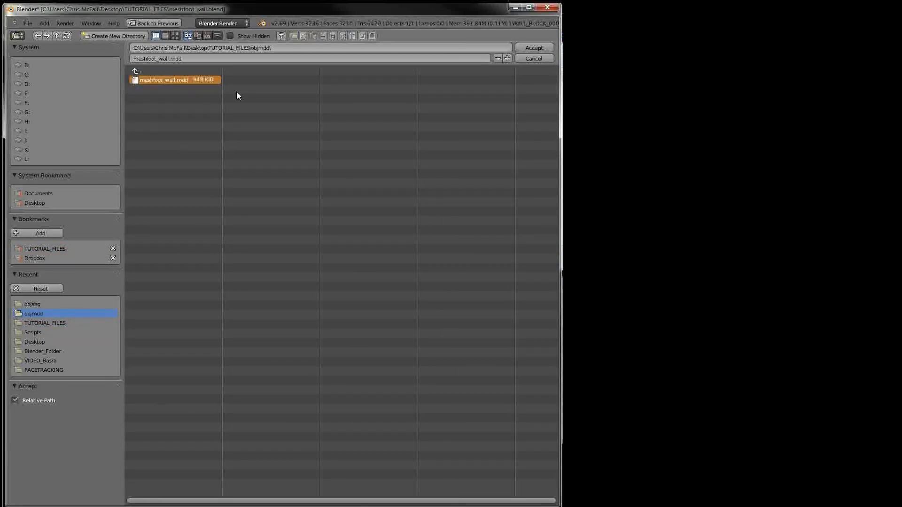
{"action": "left_click", "coordinate": [527, 46]}
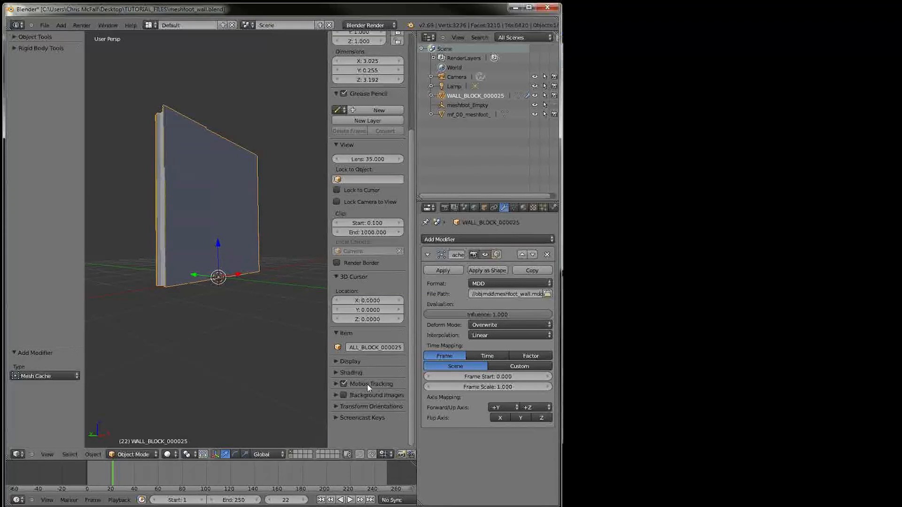
{"action": "left_click", "coordinate": [528, 357]}
{"action": "left_click", "coordinate": [525, 367]}
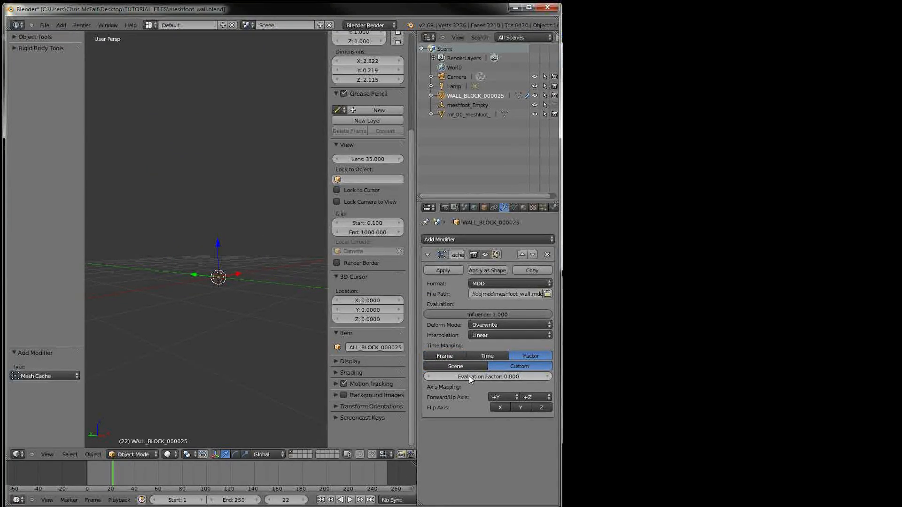
Step: Test the wall build by running the Evaluation Factor between 0 and 1, leaving it at 1.000
{"action": "middle_click_drag", "start_coordinate": [249, 327], "coordinate": [234, 351]}
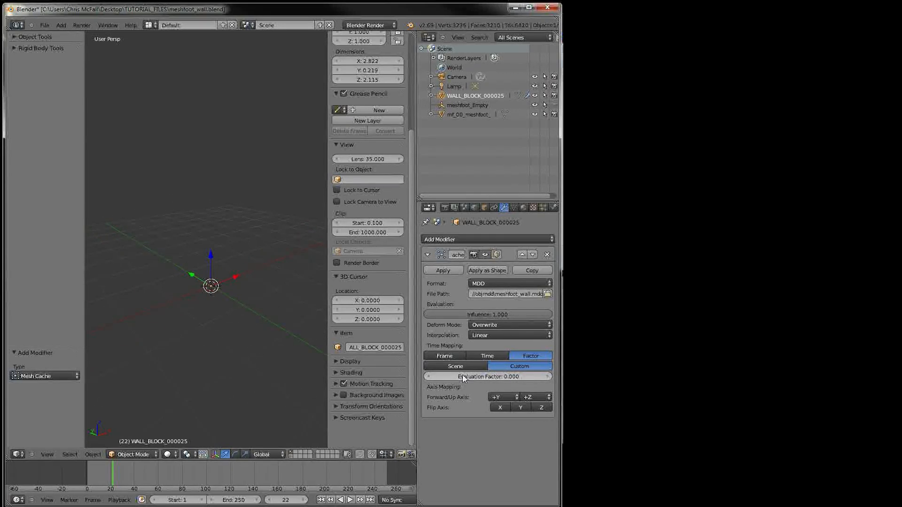
{"action": "left_click_drag", "start_coordinate": [453, 379], "coordinate": [562, 375]}
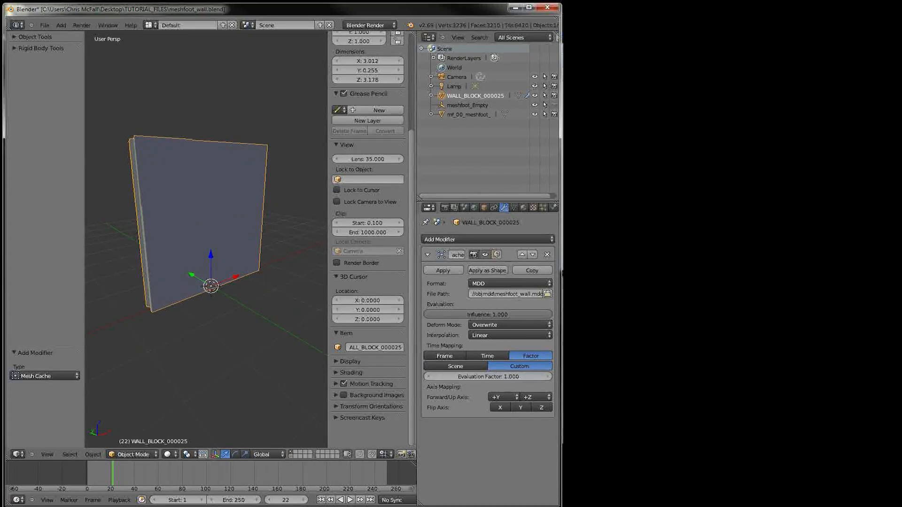
{"action": "left_click_drag", "start_coordinate": [517, 378], "coordinate": [389, 377]}
{"action": "mouse_move", "coordinate": [208, 284]}
{"action": "middle_mouse_down"}
{"action": "mouse_move", "coordinate": [203, 301]}
{"action": "mouse_move", "coordinate": [173, 291]}
{"action": "mouse_move", "coordinate": [216, 296]}
{"action": "middle_mouse_up"}
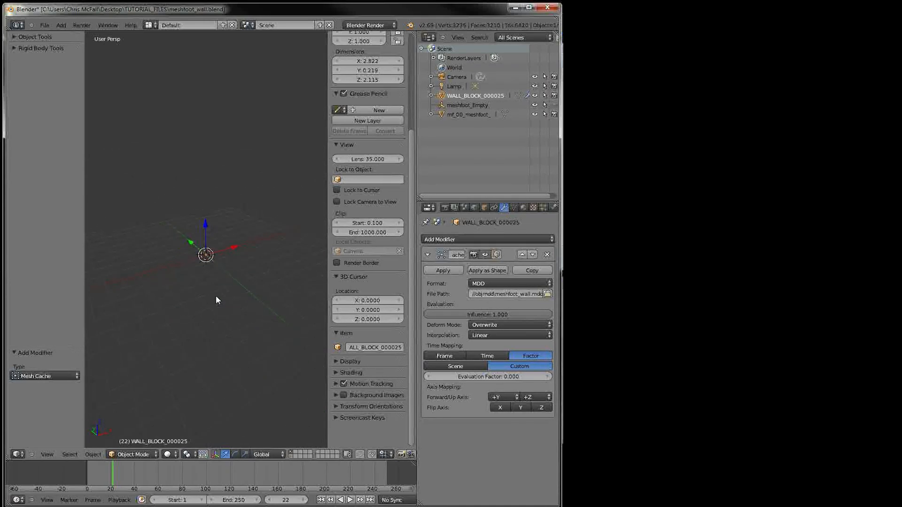
{"action": "left_click_drag", "start_coordinate": [435, 375], "coordinate": [663, 375]}
{"action": "left_click_drag", "start_coordinate": [501, 378], "coordinate": [550, 377]}
{"action": "scroll", "coordinate": [177, 278], "scroll_direction": "up", "scroll_amount": 6}
{"action": "scroll", "coordinate": [223, 281], "scroll_direction": "up", "scroll_amount": 4}
{"action": "scroll", "coordinate": [263, 296], "scroll_direction": "down", "scroll_amount": 3}
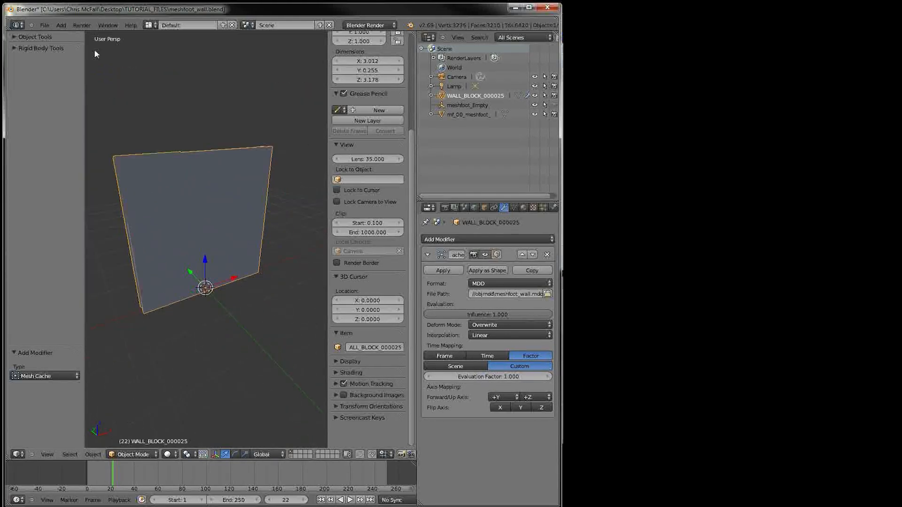
Step: Save the scene as a new file named MDD_CACHE_wall.blend in the TUTORIAL_FILES folder
{"action": "left_click", "coordinate": [45, 25]}
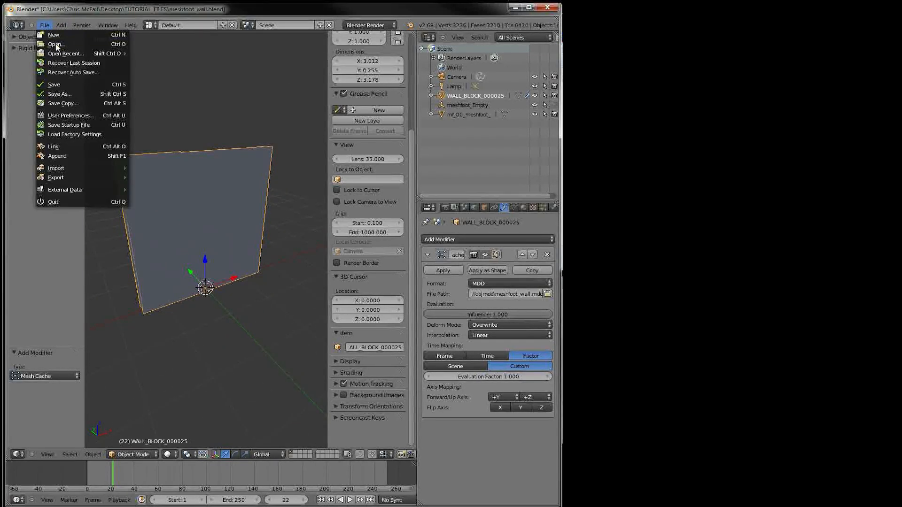
{"action": "left_click", "coordinate": [60, 94]}
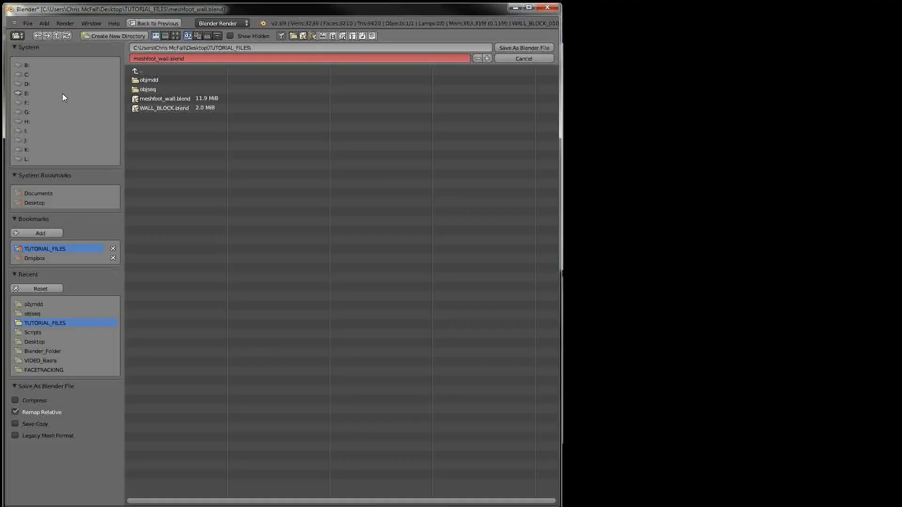
{"action": "left_click", "coordinate": [159, 59]}
{"action": "key", "text": "BackSpace"}
{"action": "key", "text": "BackSpace"}
{"action": "key", "text": "BackSpace"}
{"action": "key", "text": "BackSpace"}
{"action": "key", "text": "BackSpace"}
{"action": "key", "text": "BackSpace"}
{"action": "key", "text": "BackSpace"}
{"action": "key", "text": "BackSpace"}
{"action": "key", "text": "BackSpace"}
{"action": "type", "text": "MDD_CACHE"}
{"action": "left_click", "coordinate": [511, 49]}
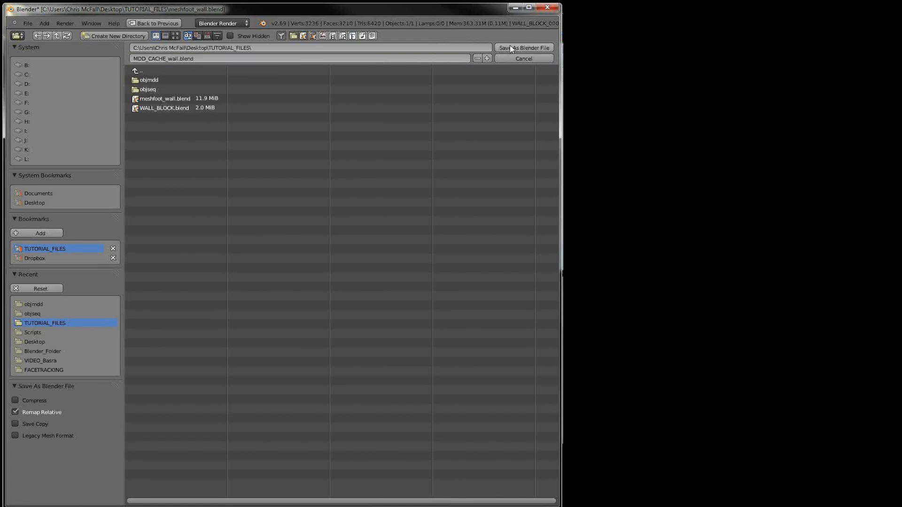
{"action": "left_click", "coordinate": [511, 48]}
{"action": "middle_click_drag", "start_coordinate": [208, 297], "coordinate": [223, 309]}
{"action": "scroll", "coordinate": [208, 295], "scroll_direction": "up", "scroll_amount": 3}
{"action": "scroll", "coordinate": [221, 295], "scroll_direction": "down", "scroll_amount": 2}
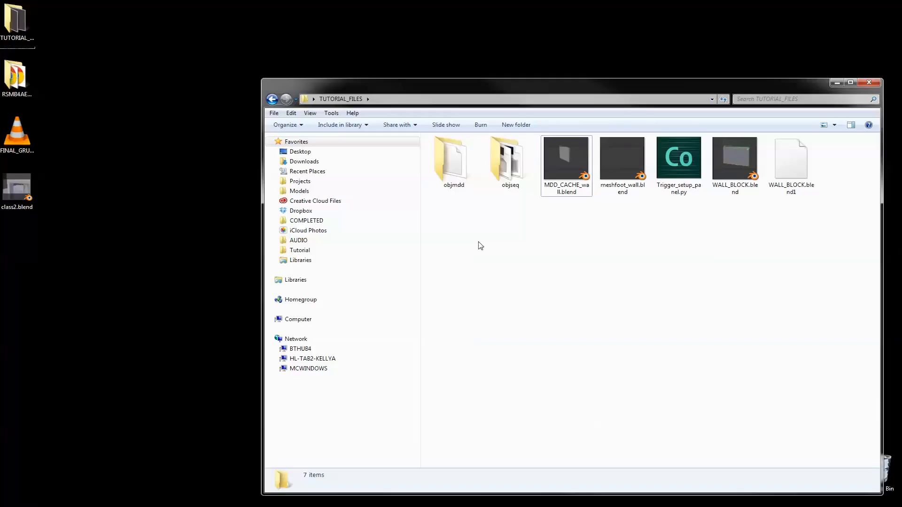
Step: Create a new folder named WALL inside TUTORIAL_FILES
{"action": "right_click", "coordinate": [480, 243]}
{"action": "mouse_move", "coordinate": [449, 356]}
{"action": "left_click", "coordinate": [321, 353]}
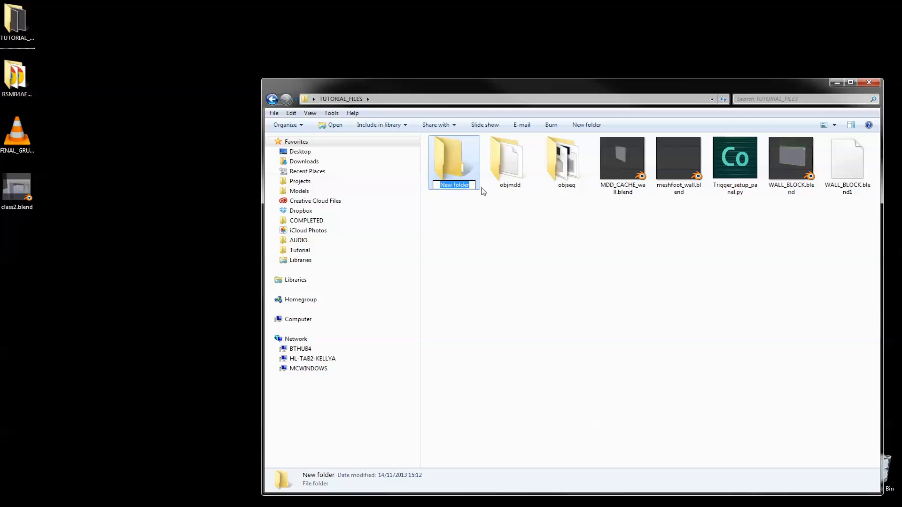
{"action": "type", "text": "WALL"}
{"action": "left_click", "coordinate": [468, 216]}
Step: Move objmdd, objseq, MDD_CACHE_wall.blend, meshfoot_wall.blend, WALL_BLOCK.blend and WALL_BLOCK.blend1 into the WALL folder
{"action": "left_click_drag", "start_coordinate": [501, 212], "coordinate": [431, 138]}
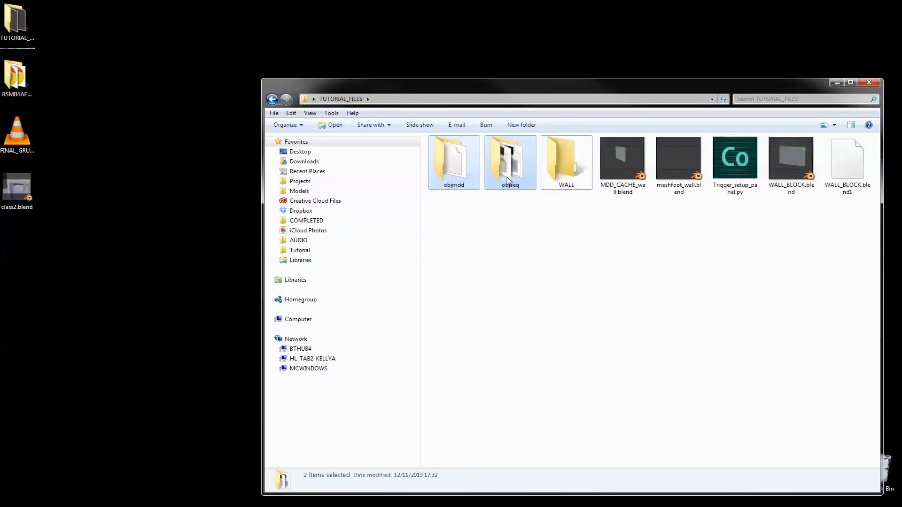
{"action": "left_click", "coordinate": [616, 223]}
{"action": "left_click_drag", "start_coordinate": [690, 222], "coordinate": [626, 162]}
{"action": "left_click_drag", "start_coordinate": [777, 217], "coordinate": [868, 158], "text": "ctrl"}
{"action": "left_click_drag", "start_coordinate": [513, 214], "coordinate": [431, 137], "text": "ctrl"}
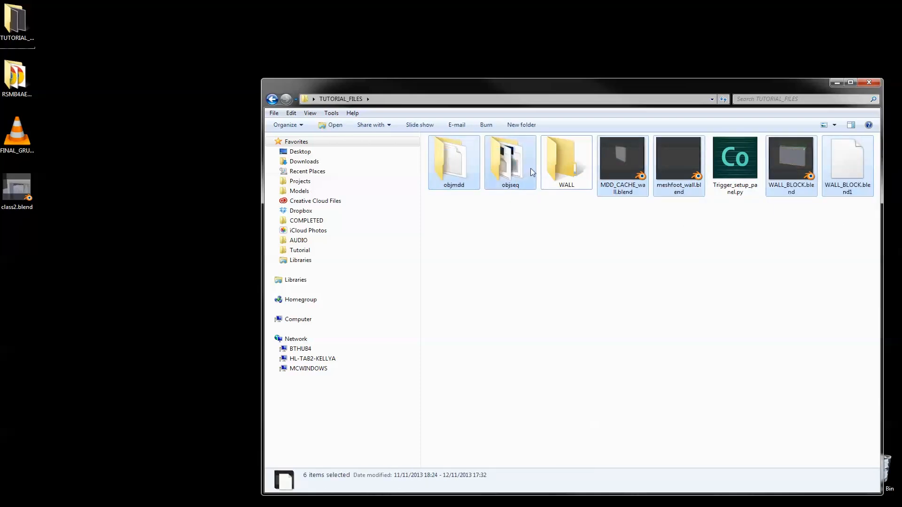
{"action": "left_click_drag", "start_coordinate": [513, 177], "coordinate": [558, 164]}
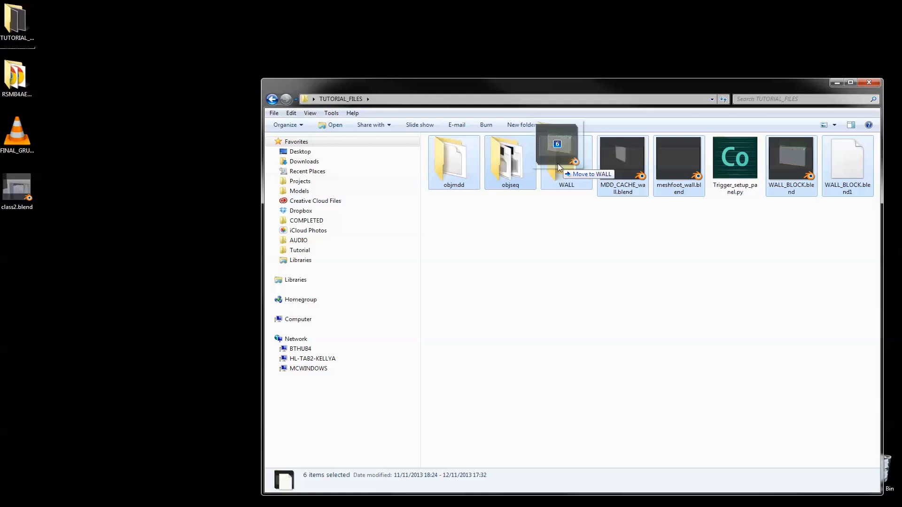
{"action": "mouse_move", "coordinate": [559, 165]}
{"action": "left_mouse_down"}
{"action": "mouse_move", "coordinate": [733, 165]}
{"action": "mouse_move", "coordinate": [547, 165]}
{"action": "mouse_move", "coordinate": [560, 164]}
{"action": "left_mouse_up"}
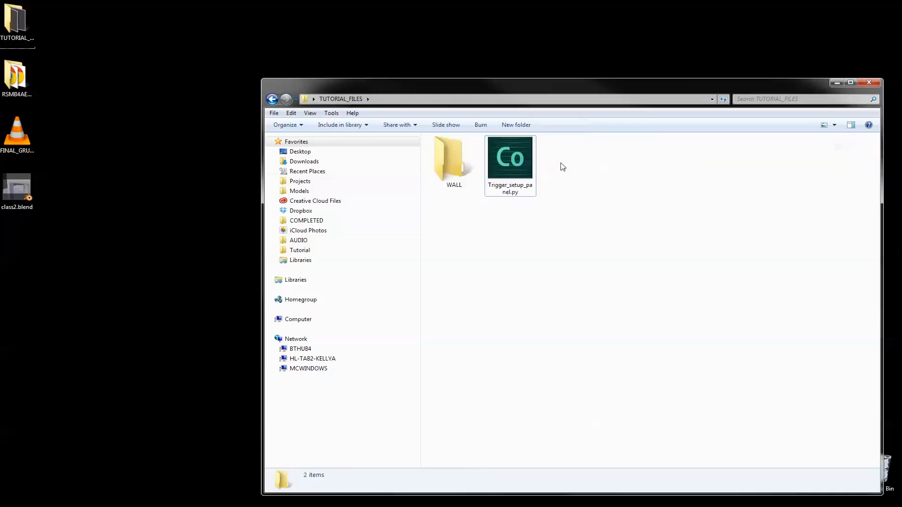
Step: Check the contents of the WALL folder and return to TUTORIAL_FILES
{"action": "left_click", "coordinate": [457, 164]}
{"action": "left_click", "coordinate": [476, 200]}
{"action": "double_click", "coordinate": [458, 176]}
{"action": "left_click_drag", "start_coordinate": [502, 248], "coordinate": [446, 141]}
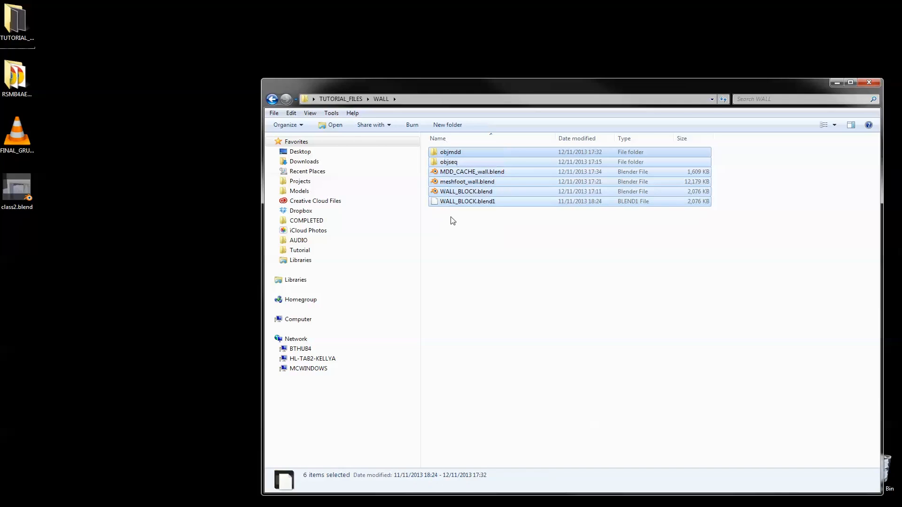
{"action": "left_click", "coordinate": [340, 99]}
{"action": "left_click", "coordinate": [530, 271]}
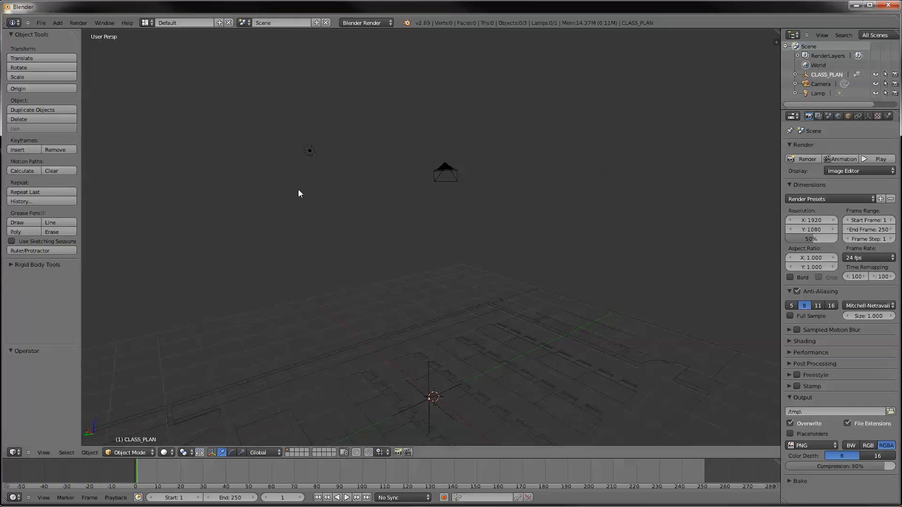
Step: Examine the CLASS_PLAN floor plan from above and from several oblique angles, and look over the available import formats
{"action": "middle_click_drag", "start_coordinate": [325, 279], "coordinate": [422, 328]}
{"action": "right_click", "coordinate": [423, 328]}
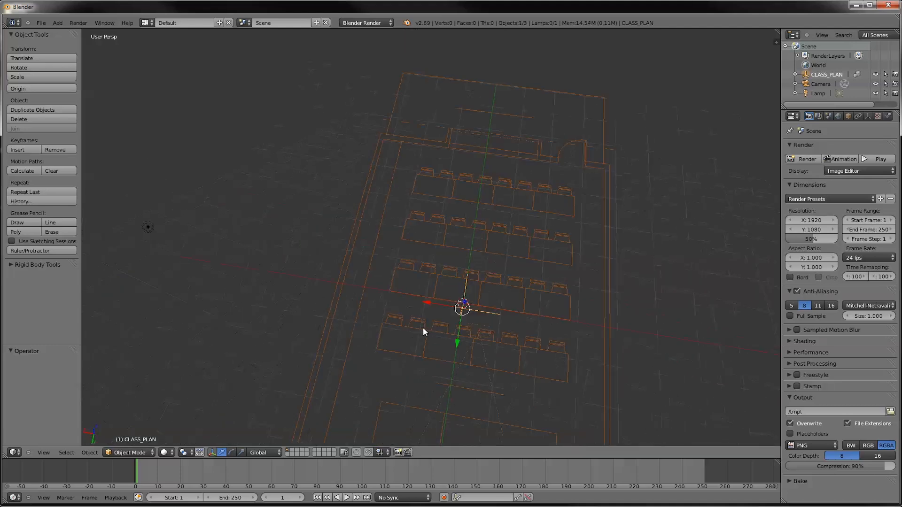
{"action": "left_click", "coordinate": [41, 23]}
{"action": "mouse_move", "coordinate": [56, 167]}
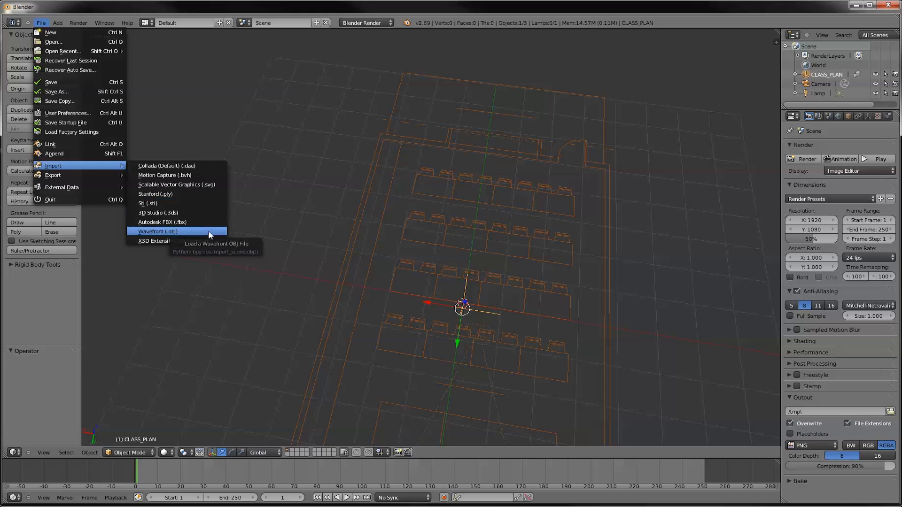
{"action": "left_click", "coordinate": [195, 184]}
{"action": "middle_click_drag", "start_coordinate": [507, 283], "coordinate": [447, 249]}
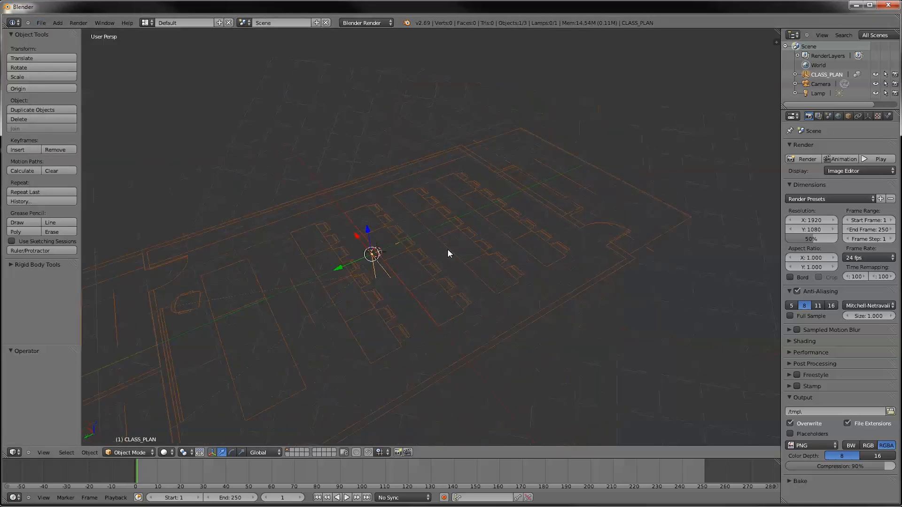
{"action": "middle_click_drag", "start_coordinate": [305, 293], "coordinate": [385, 297]}
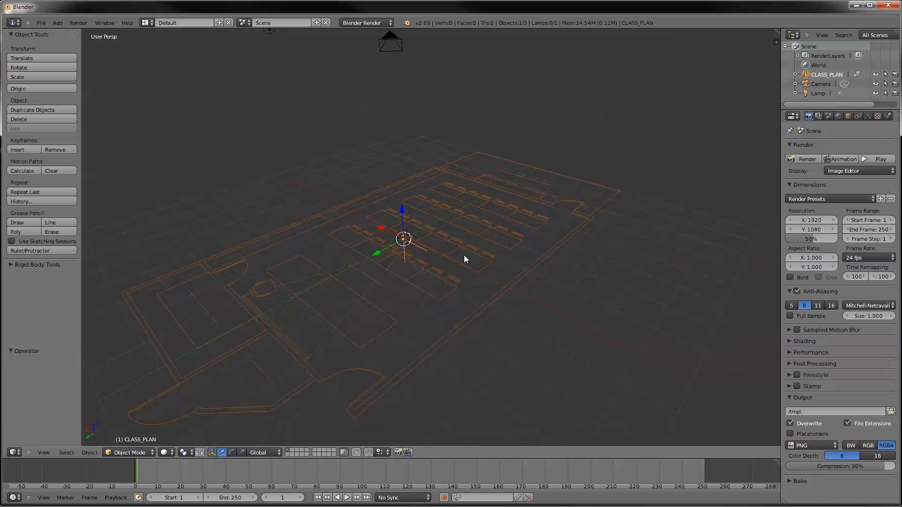
{"action": "middle_click_drag", "start_coordinate": [449, 264], "coordinate": [546, 266]}
{"action": "middle_click_drag", "start_coordinate": [446, 284], "coordinate": [453, 298]}
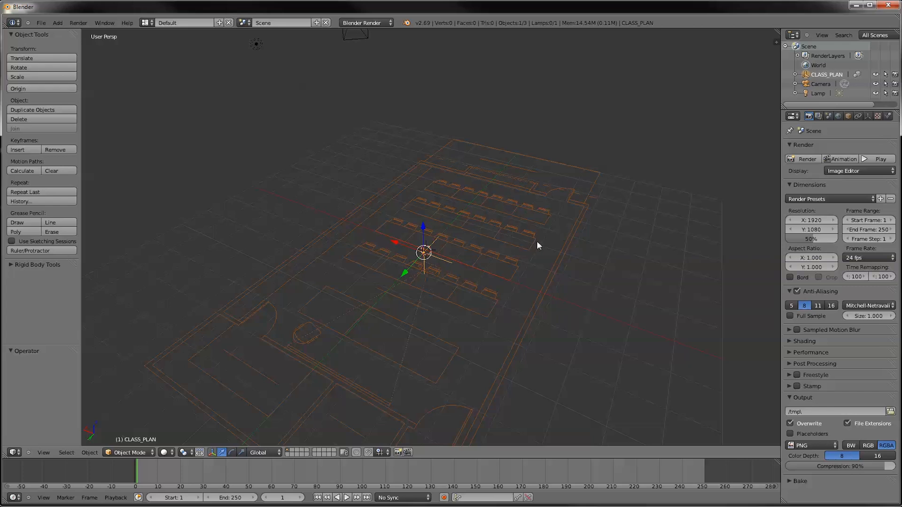
{"action": "middle_click_drag", "start_coordinate": [453, 208], "coordinate": [457, 292]}
{"action": "scroll", "coordinate": [456, 282], "scroll_direction": "down", "scroll_amount": 4}
{"action": "middle_click_drag", "start_coordinate": [450, 235], "coordinate": [425, 233]}
{"action": "scroll", "coordinate": [426, 234], "scroll_direction": "up", "scroll_amount": 5}
{"action": "middle_click_drag", "start_coordinate": [374, 289], "coordinate": [484, 325]}
{"action": "scroll", "coordinate": [421, 267], "scroll_direction": "down", "scroll_amount": 1}
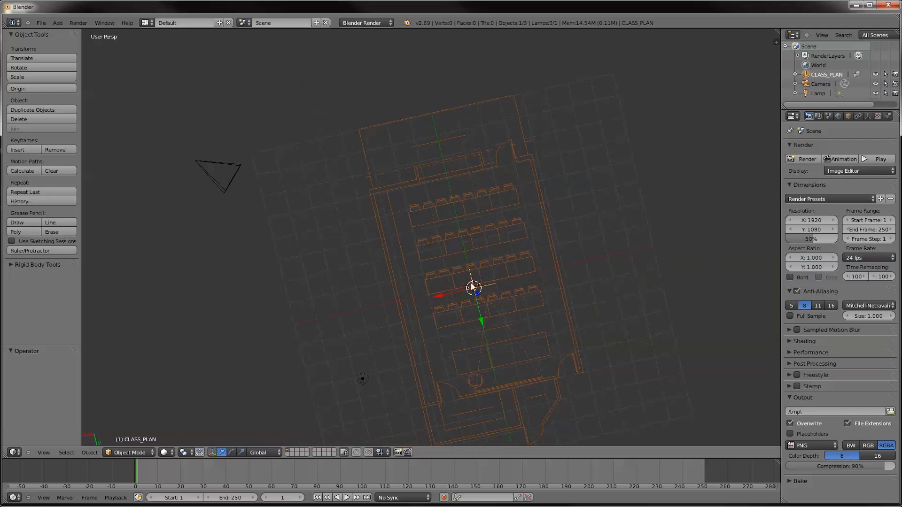
{"action": "middle_click_drag", "start_coordinate": [485, 332], "coordinate": [513, 269]}
{"action": "scroll", "coordinate": [513, 270], "scroll_direction": "up", "scroll_amount": 2}
{"action": "scroll", "coordinate": [475, 332], "scroll_direction": "down", "scroll_amount": 4}
{"action": "middle_click_drag", "start_coordinate": [469, 309], "coordinate": [506, 278]}
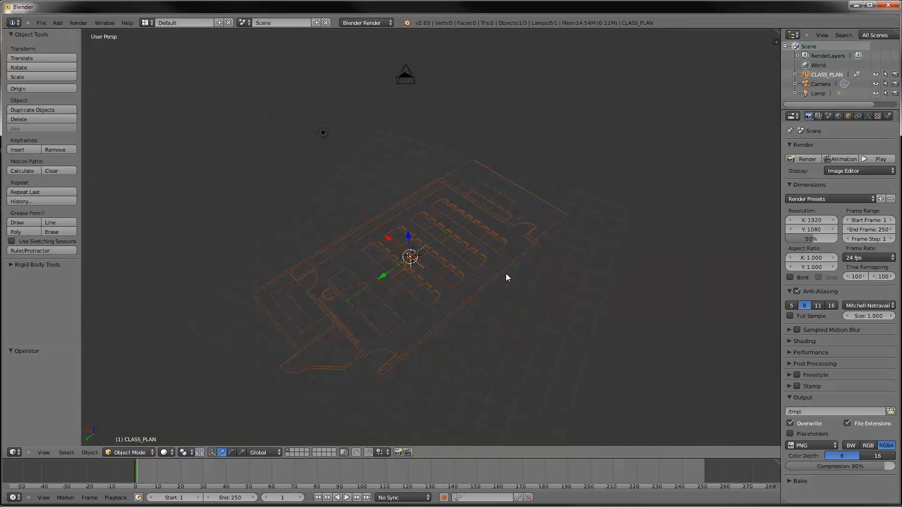
{"action": "scroll", "coordinate": [389, 292], "scroll_direction": "up", "scroll_amount": 2}
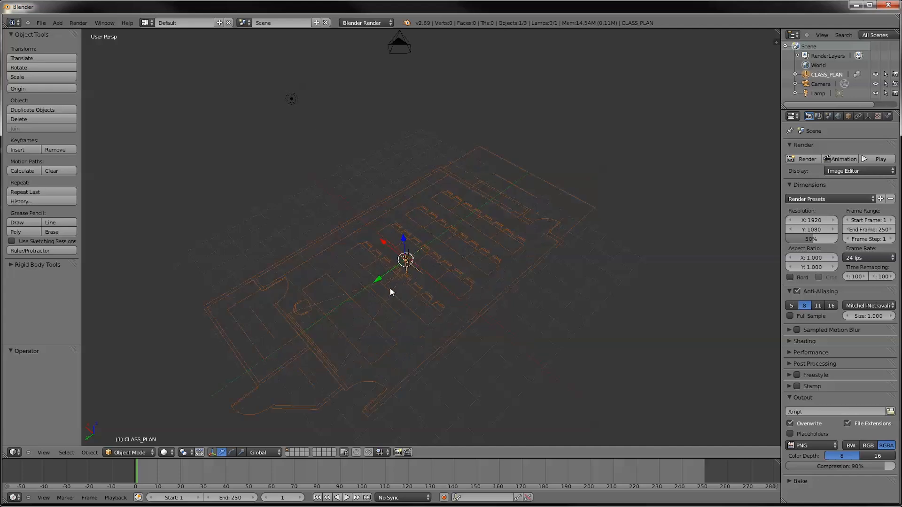
{"action": "middle_click_drag", "start_coordinate": [294, 306], "coordinate": [331, 295]}
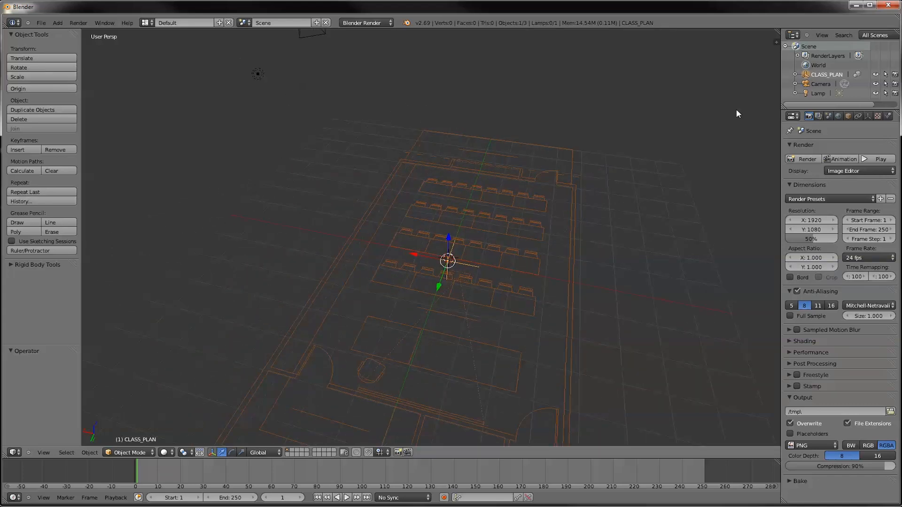
Step: Move CLASS_PLAN to layer 5 and make it unselectable in the outliner
{"action": "left_click", "coordinate": [886, 76]}
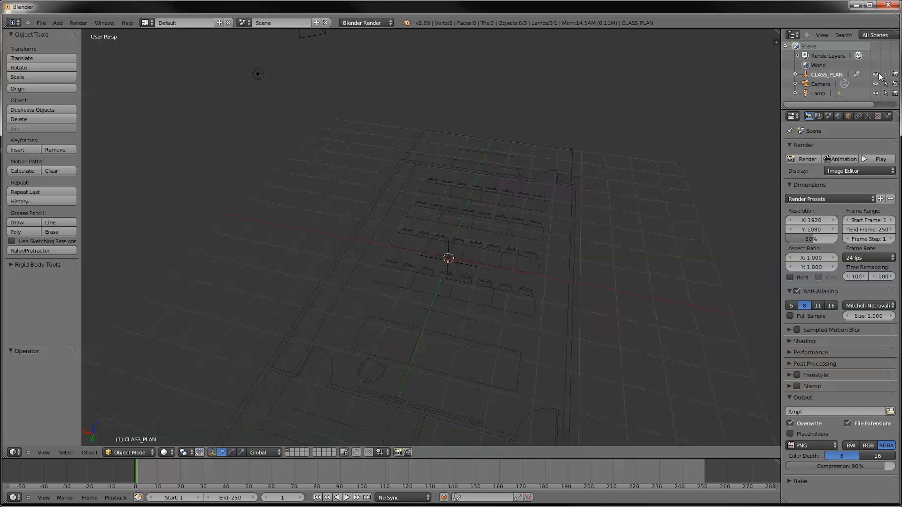
{"action": "right_click", "coordinate": [461, 274]}
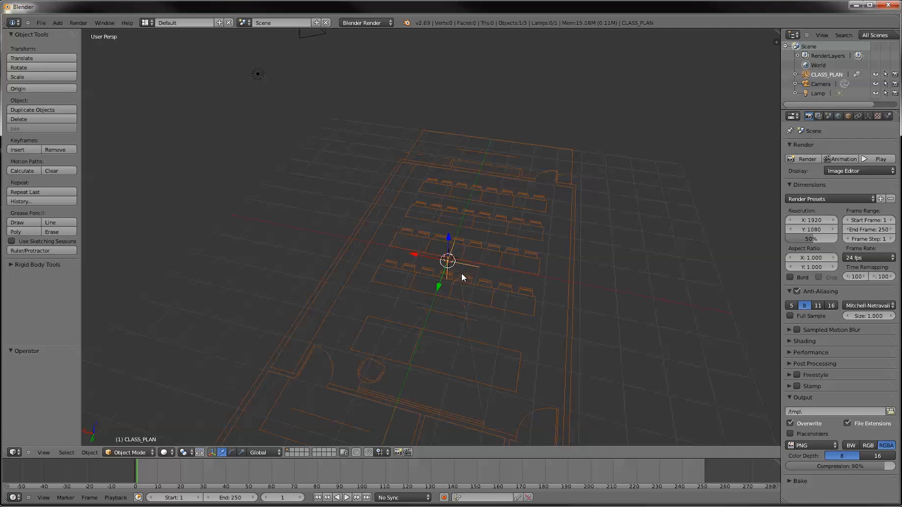
{"action": "key", "text": "m"}
{"action": "left_click", "coordinate": [571, 292]}
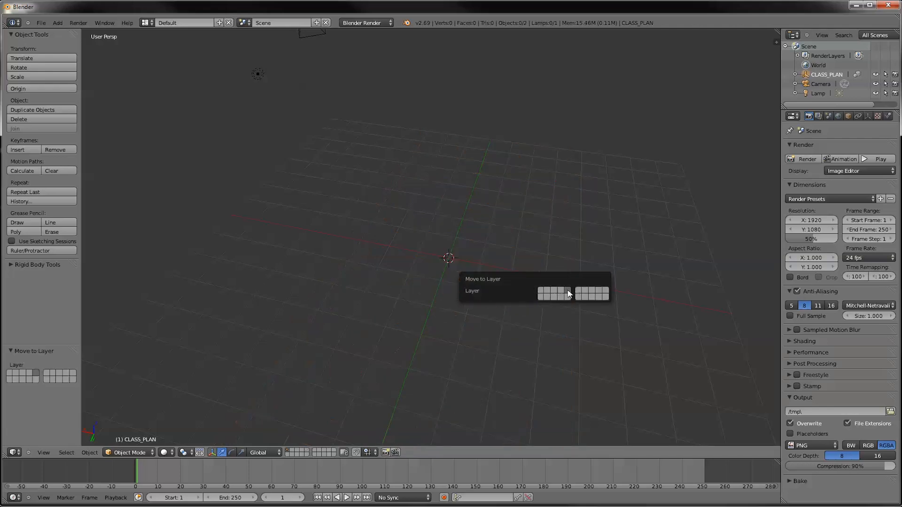
{"action": "left_click", "coordinate": [885, 75]}
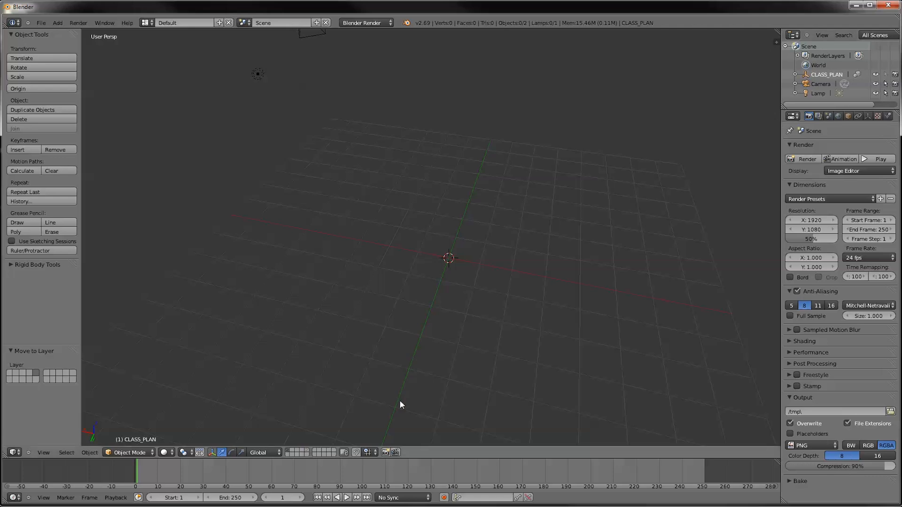
Step: Turn on the display of layer 5 alongside layer 1 and frame the class plan
{"action": "left_click", "coordinate": [304, 450], "text": "shift"}
{"action": "middle_click_drag", "start_coordinate": [477, 337], "coordinate": [473, 317]}
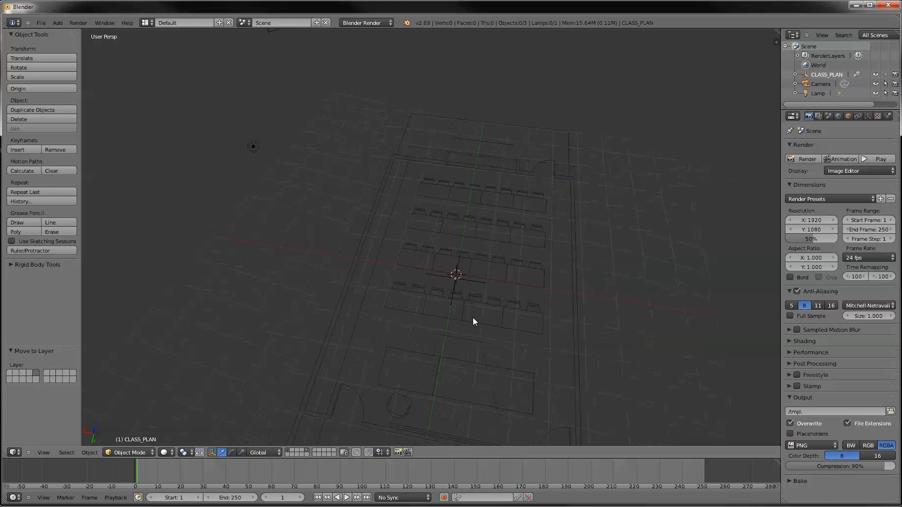
{"action": "key", "text": "Home"}
{"action": "middle_click_drag", "start_coordinate": [522, 347], "coordinate": [443, 220], "text": "shift"}
{"action": "scroll", "coordinate": [442, 266], "scroll_direction": "up", "scroll_amount": 5}
{"action": "scroll", "coordinate": [447, 266], "scroll_direction": "down", "scroll_amount": 3}
{"action": "key", "text": "shift+a"}
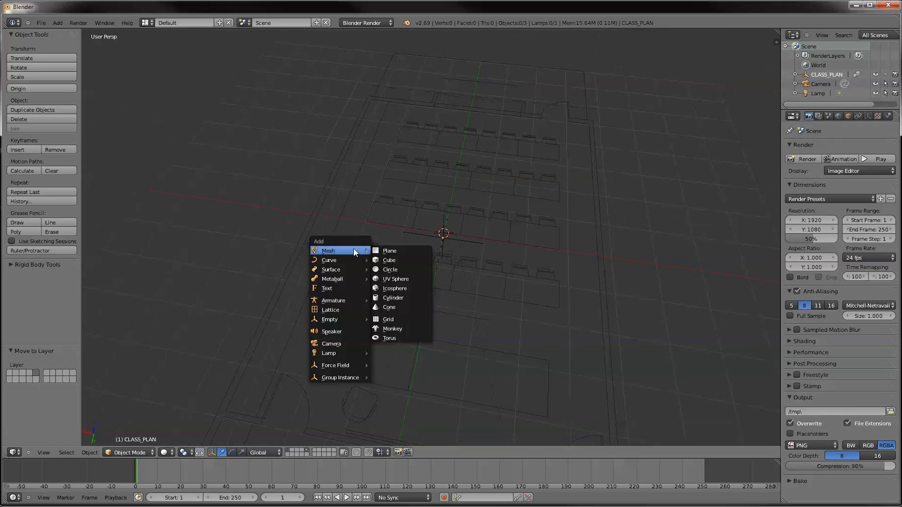
Step: Try importing WALL_BLOCK_000025.obj from WALL's objseq folder with -Z Forward and Y Up, and remove the imported objects
{"action": "left_click", "coordinate": [41, 23]}
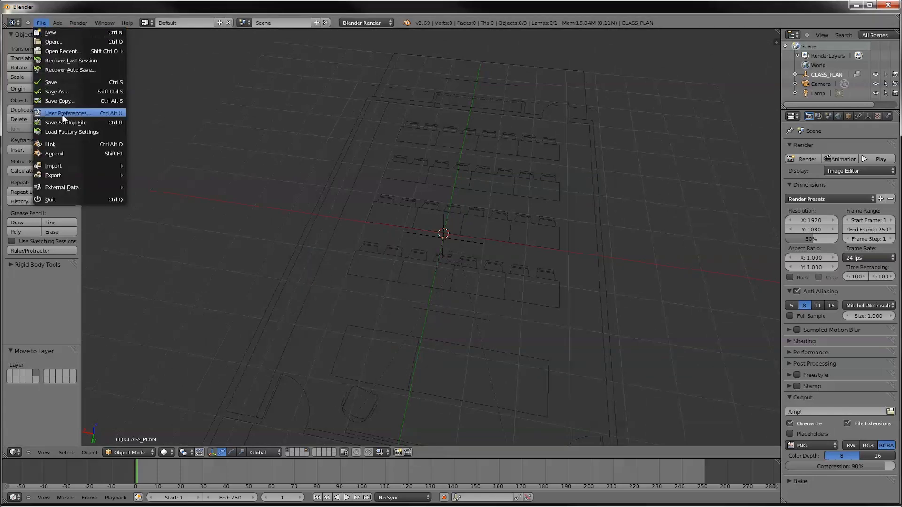
{"action": "mouse_move", "coordinate": [57, 165]}
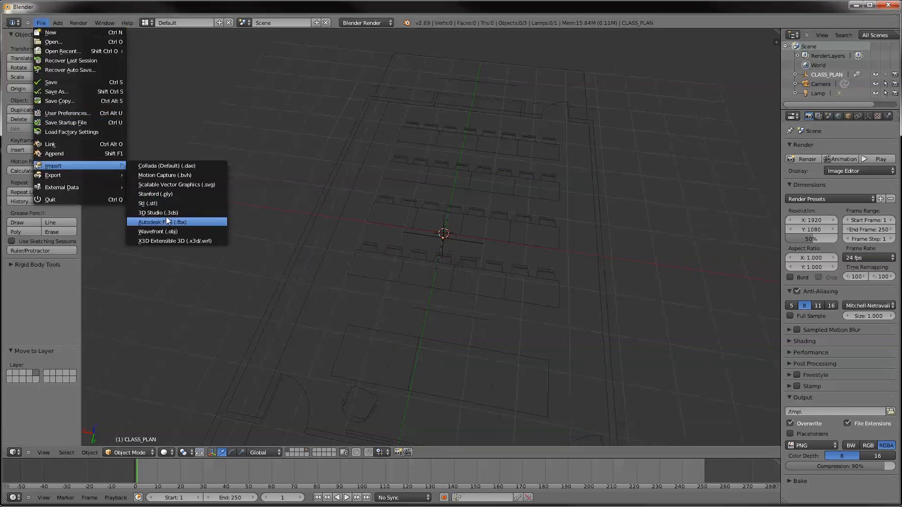
{"action": "left_click", "coordinate": [162, 231]}
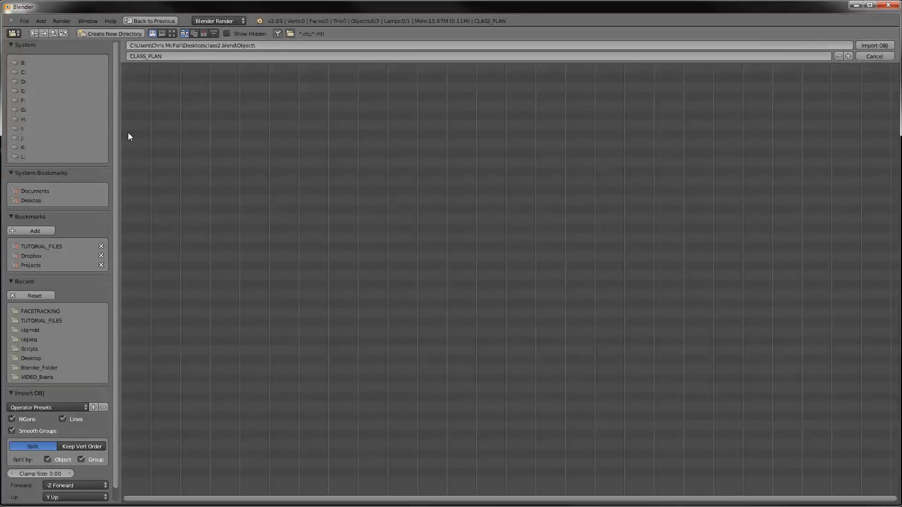
{"action": "left_click", "coordinate": [17, 218]}
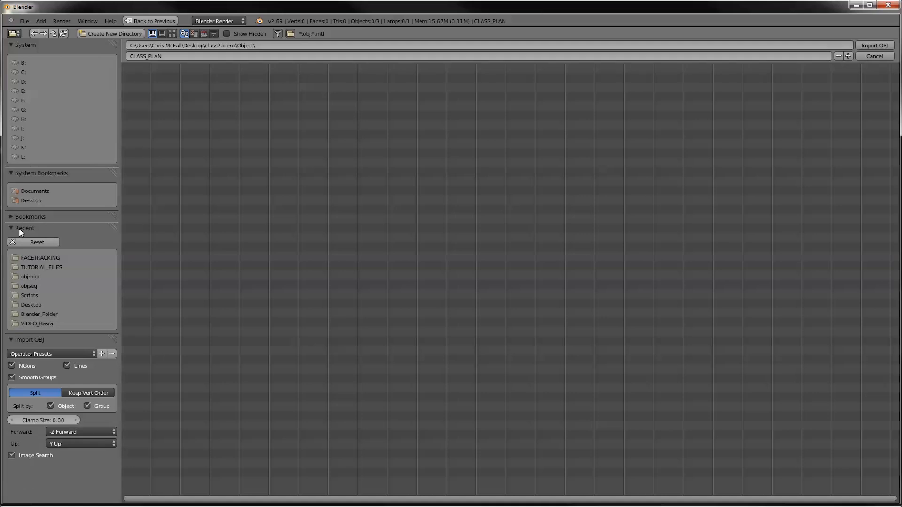
{"action": "left_click", "coordinate": [19, 218]}
{"action": "left_click", "coordinate": [47, 246]}
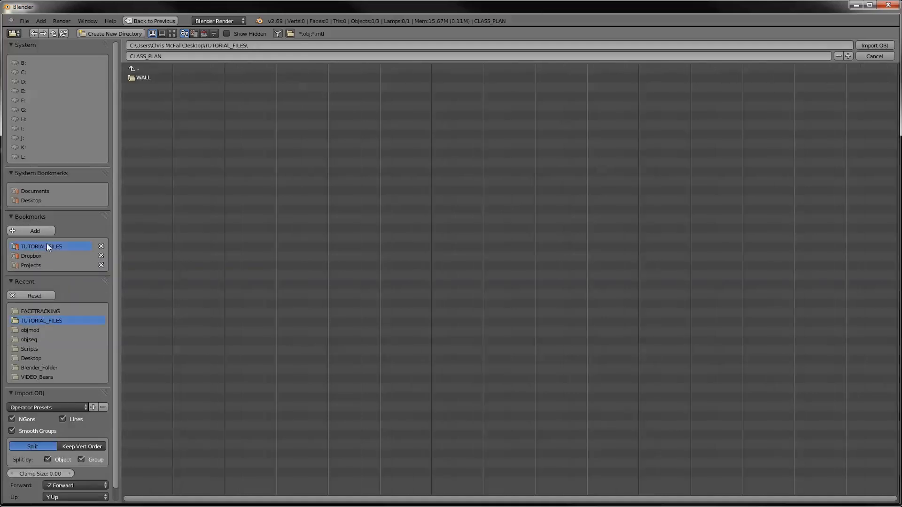
{"action": "left_click", "coordinate": [149, 78]}
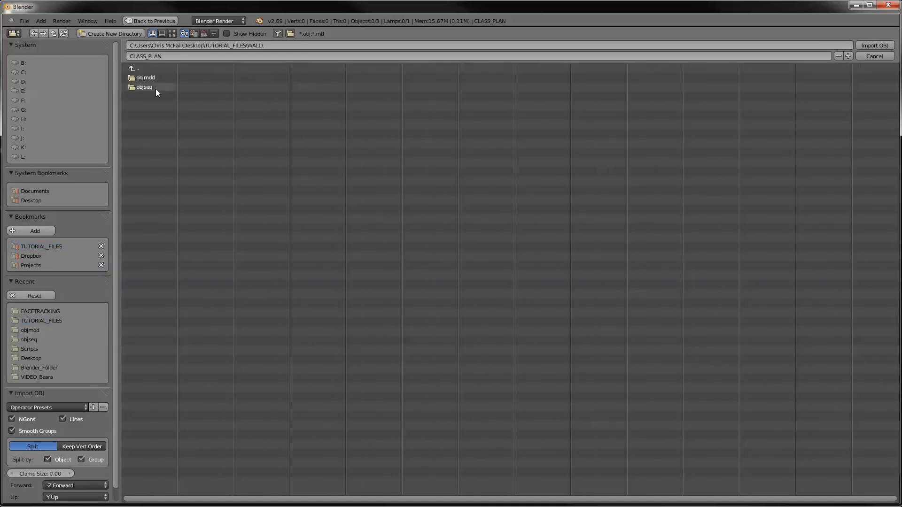
{"action": "left_click", "coordinate": [150, 87]}
{"action": "left_click", "coordinate": [301, 115]}
{"action": "left_click", "coordinate": [880, 49]}
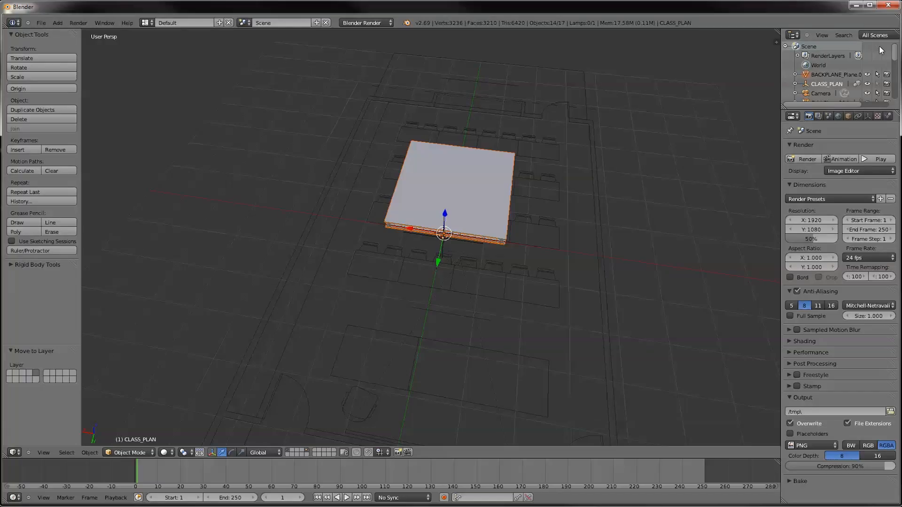
{"action": "key", "text": "Delete"}
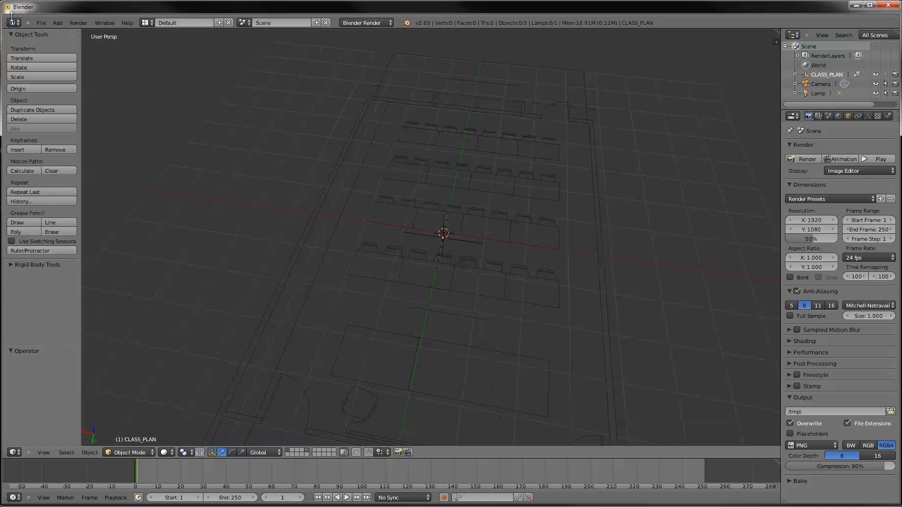
Step: Import WALL_BLOCK_000025.obj from WALL's objseq folder with Y Forward, Z Up and Keep Vert Order enabled
{"action": "left_click", "coordinate": [41, 23]}
{"action": "mouse_move", "coordinate": [68, 168]}
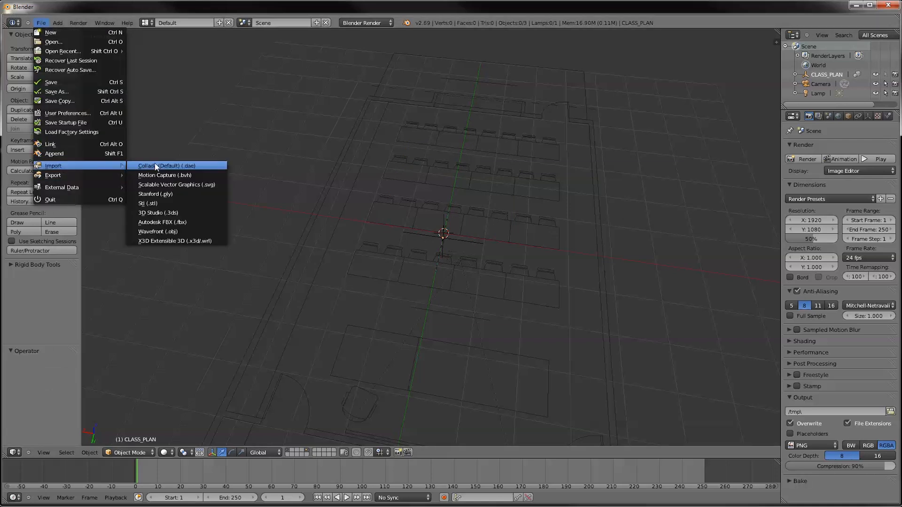
{"action": "left_click", "coordinate": [151, 231]}
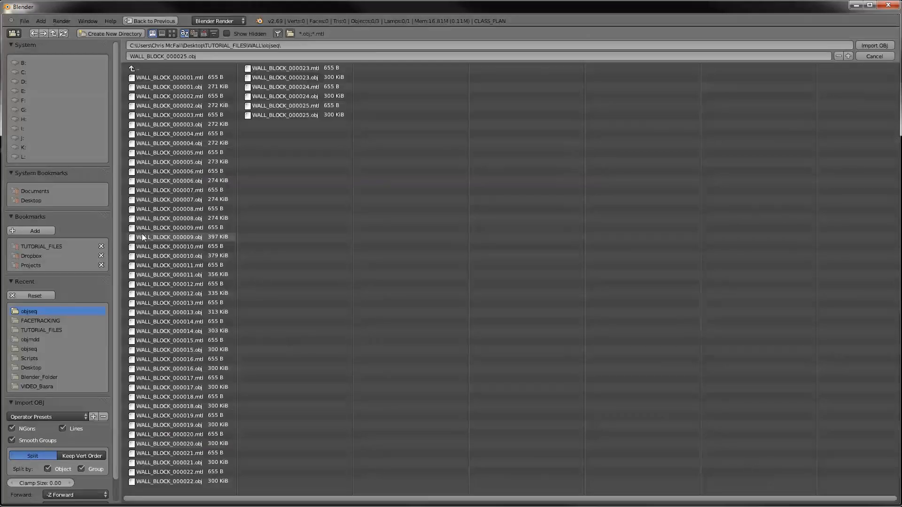
{"action": "left_click", "coordinate": [301, 115]}
{"action": "scroll", "coordinate": [114, 389], "scroll_direction": "down", "scroll_amount": 2}
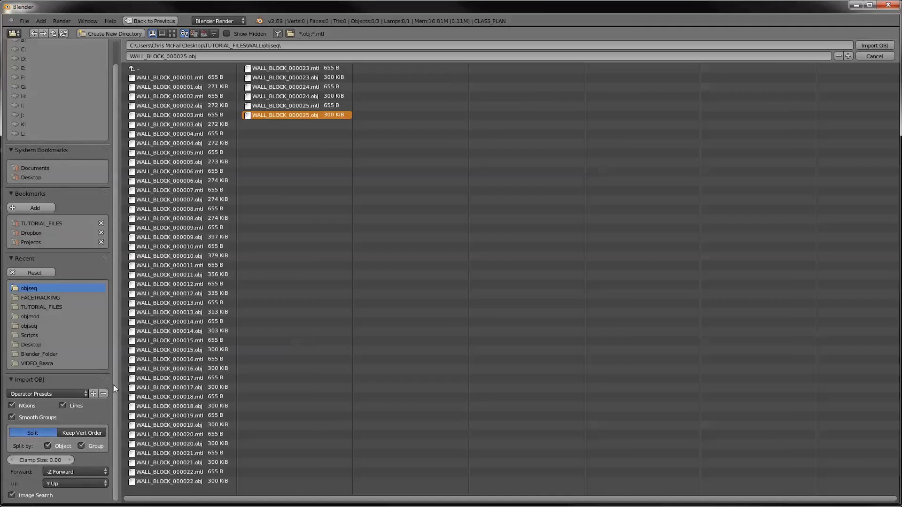
{"action": "left_click", "coordinate": [90, 471]}
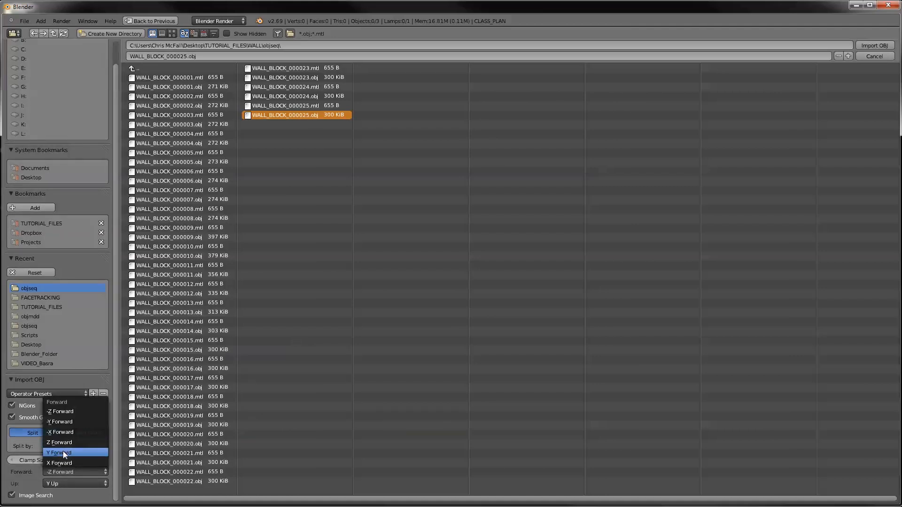
{"action": "left_click", "coordinate": [64, 453]}
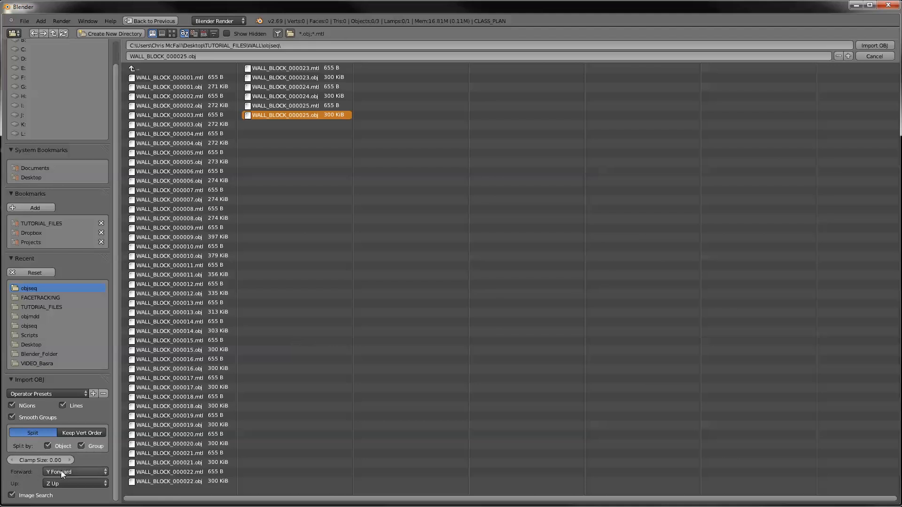
{"action": "left_click", "coordinate": [68, 433]}
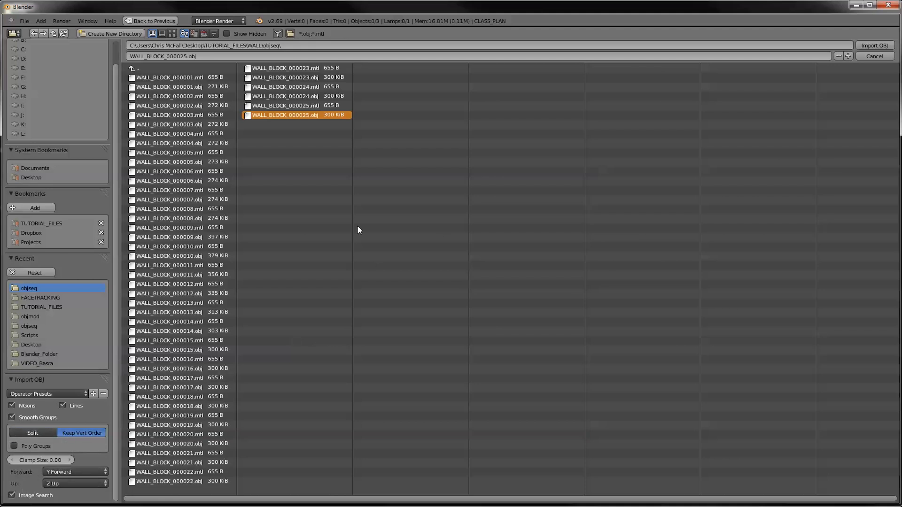
{"action": "left_click", "coordinate": [874, 45]}
Step: Expand the Screencast Keys settings and start the key display
{"action": "middle_click_drag", "start_coordinate": [509, 229], "coordinate": [497, 269]}
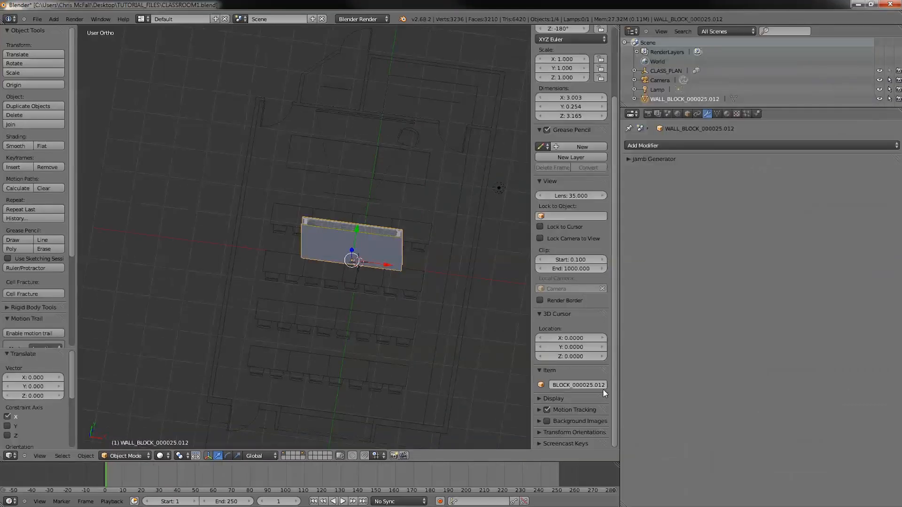
{"action": "left_click", "coordinate": [571, 442]}
{"action": "scroll", "coordinate": [566, 443], "scroll_direction": "down", "scroll_amount": 1}
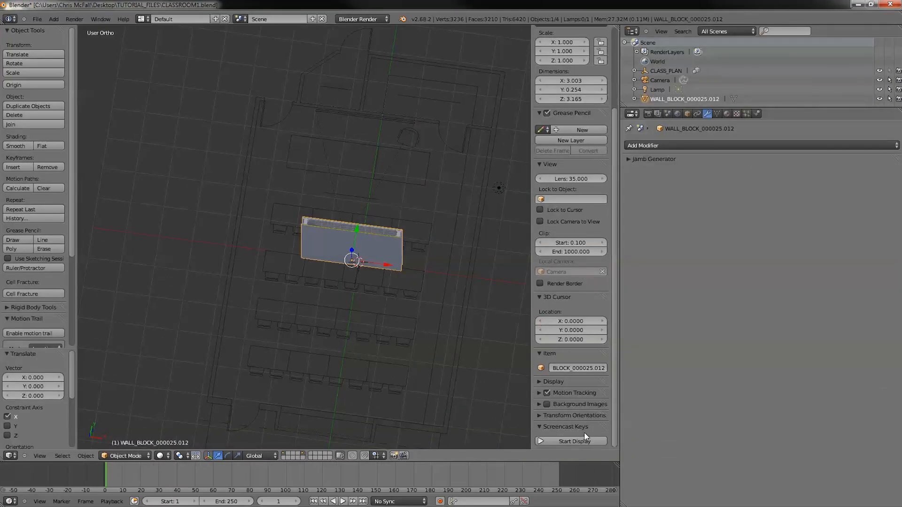
{"action": "left_click", "coordinate": [559, 444]}
Step: In top orthographic view, move the wall block about -3.56 units along X onto the plan's long side wall line
{"action": "middle_click_drag", "start_coordinate": [427, 325], "coordinate": [447, 314]}
{"action": "scroll", "coordinate": [447, 314], "scroll_direction": "up", "scroll_amount": 2}
{"action": "middle_click_drag", "start_coordinate": [410, 228], "coordinate": [392, 303], "text": "shift"}
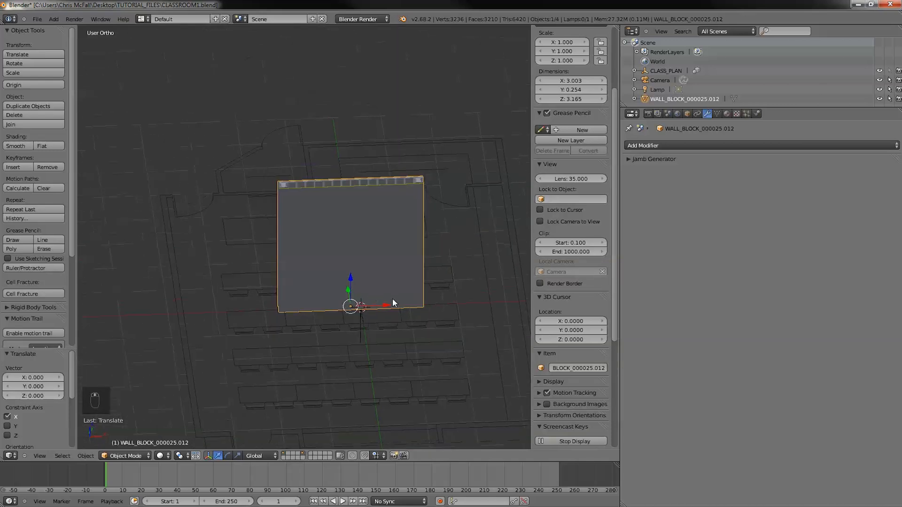
{"action": "key", "text": "KP_7"}
{"action": "key", "text": "KP_5"}
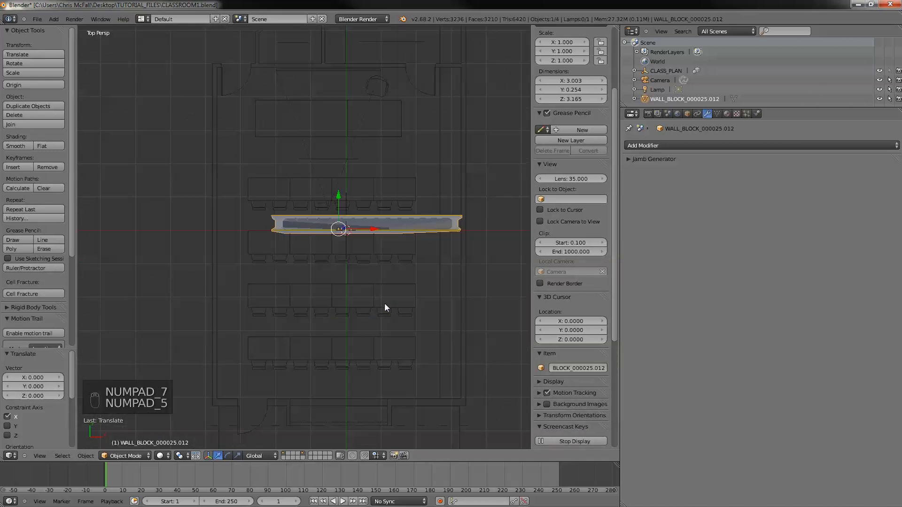
{"action": "key", "text": "KP_5"}
{"action": "left_click_drag", "start_coordinate": [390, 229], "coordinate": [221, 232]}
{"action": "middle_click_drag", "start_coordinate": [238, 234], "coordinate": [299, 246], "text": "shift"}
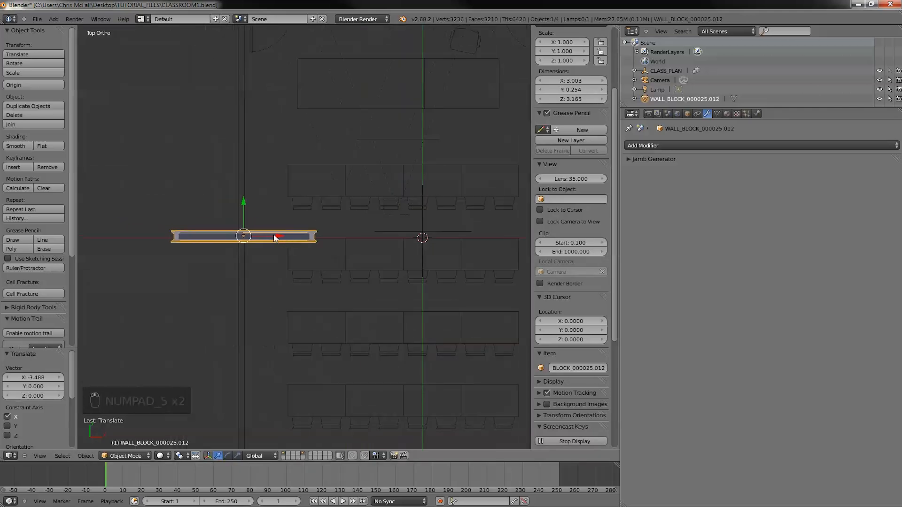
{"action": "left_click_drag", "start_coordinate": [278, 239], "coordinate": [275, 238]}
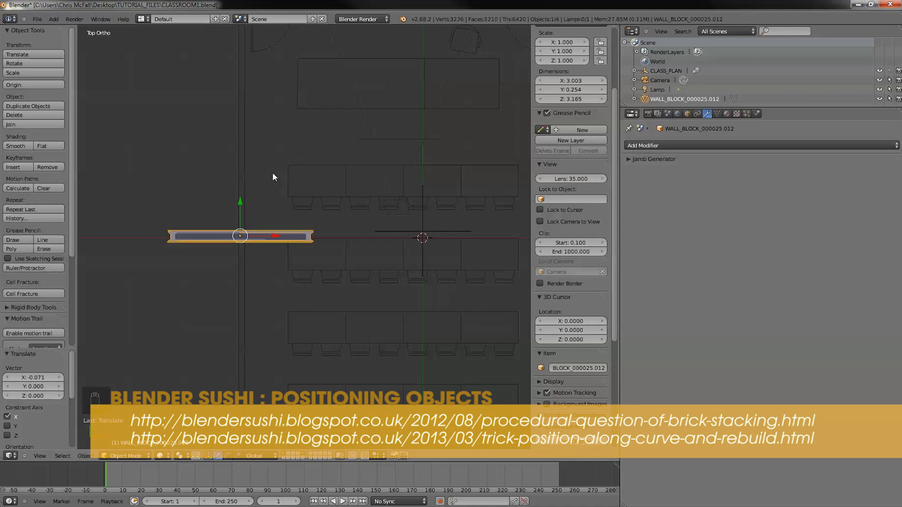
Step: Rotate the wall block 90° about Z to align it with the plan's long side wall
{"action": "key", "text": "r"}
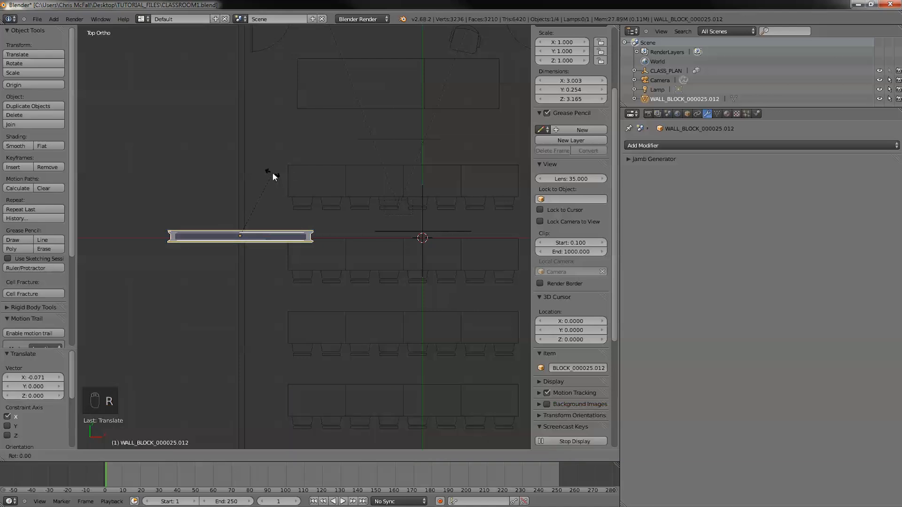
{"action": "type", "text": "90"}
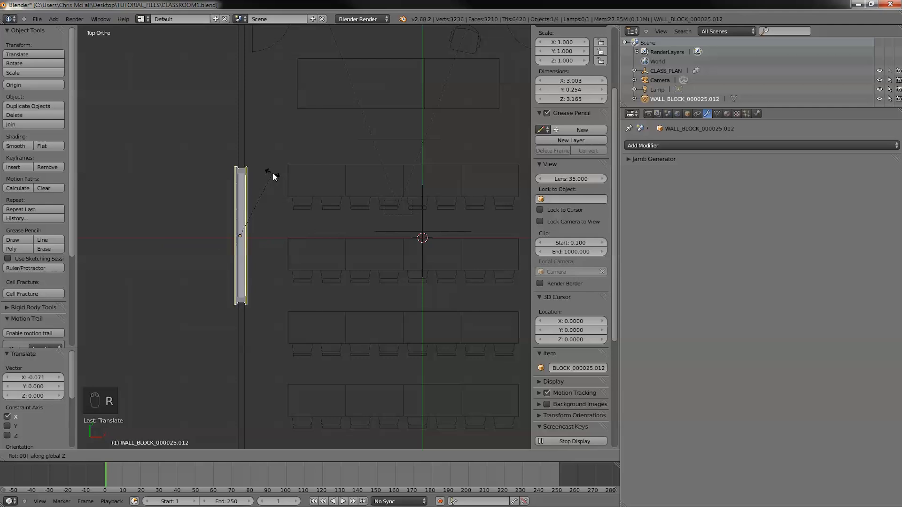
{"action": "key", "text": "Return"}
Step: Turn the wall block around by rotating it 180° about the global Z axis
{"action": "middle_click_drag", "start_coordinate": [226, 310], "coordinate": [285, 246]}
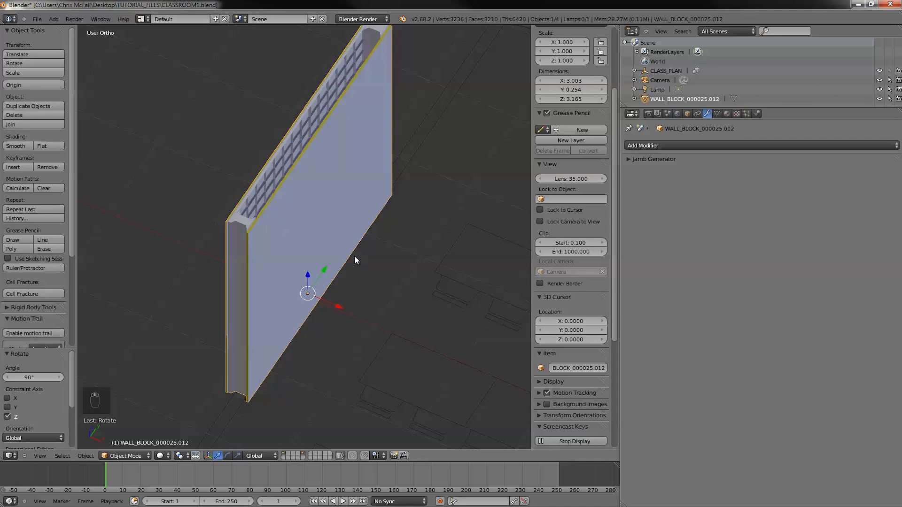
{"action": "type", "text": "rz"}
{"action": "type", "text": "180"}
{"action": "key", "text": "Return"}
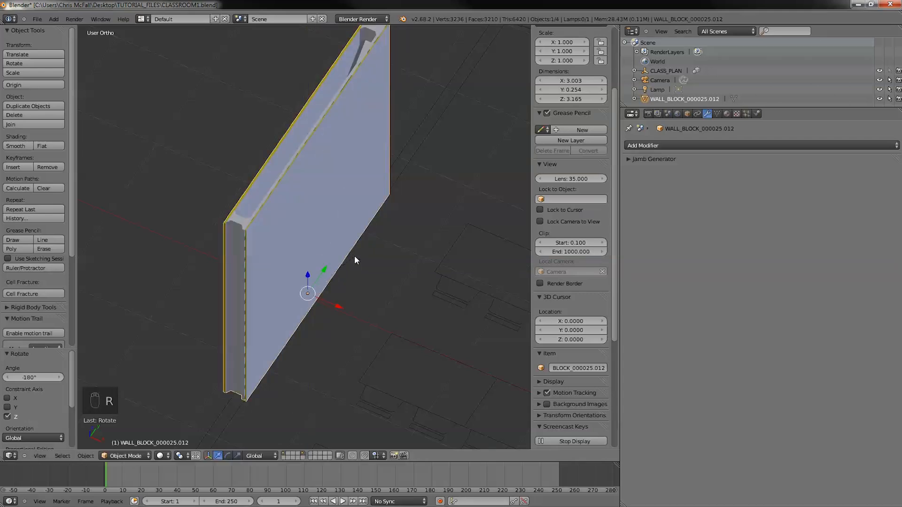
Step: Check both faces of the wall block and move it about -3.62 units along Y towards the end of the side wall
{"action": "middle_click_drag", "start_coordinate": [343, 252], "coordinate": [301, 202]}
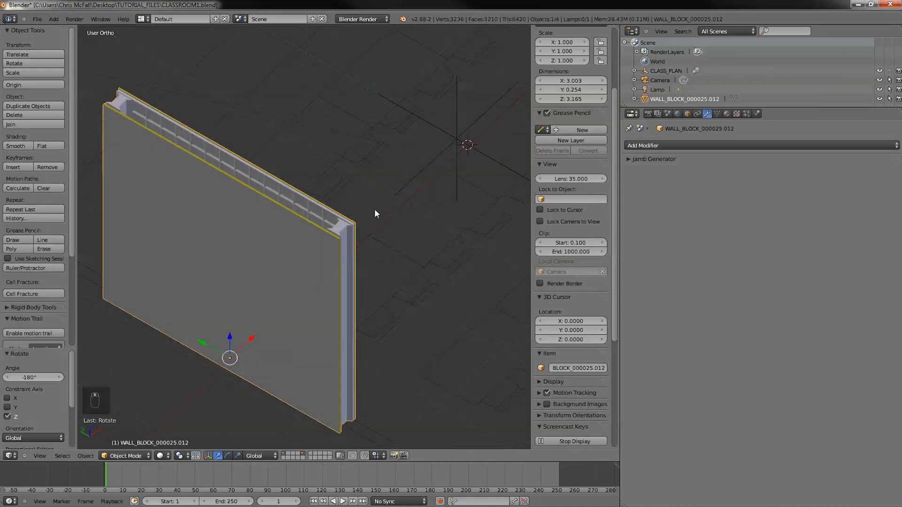
{"action": "middle_click_drag", "start_coordinate": [375, 213], "coordinate": [203, 206]}
{"action": "middle_click_drag", "start_coordinate": [284, 332], "coordinate": [332, 258]}
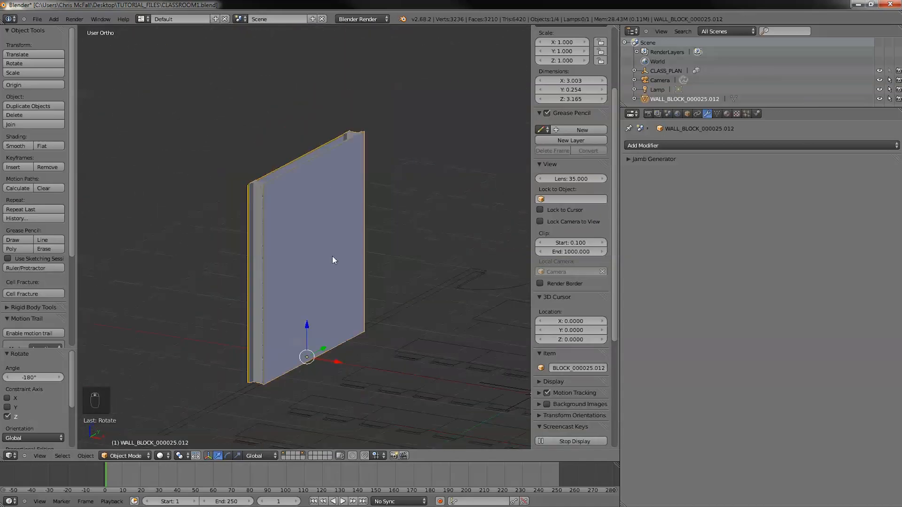
{"action": "middle_click_drag", "start_coordinate": [342, 346], "coordinate": [292, 353]}
{"action": "middle_click_drag", "start_coordinate": [297, 275], "coordinate": [396, 337], "text": "shift"}
{"action": "left_click_drag", "start_coordinate": [435, 331], "coordinate": [286, 343]}
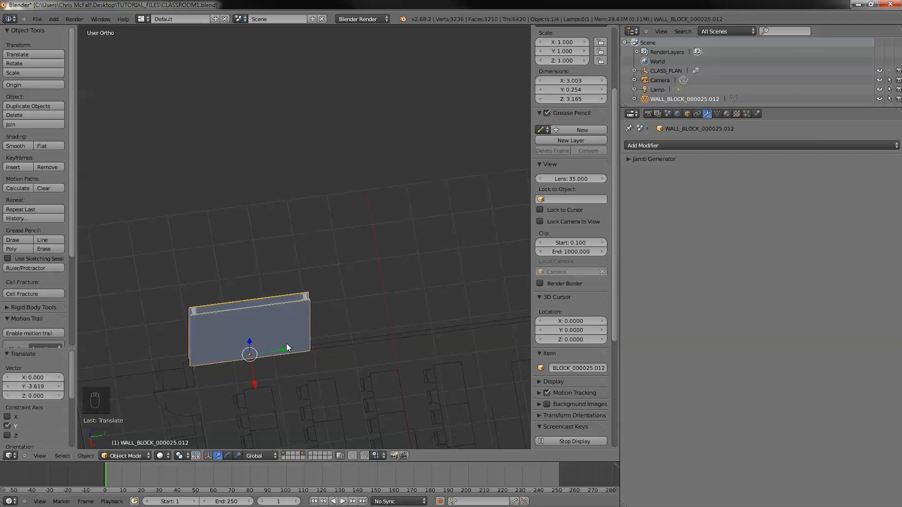
Step: Try duplicating the wall block as a full copy about 2.97 units along Y, and delete the copy
{"action": "scroll", "coordinate": [289, 359], "scroll_direction": "up", "scroll_amount": 1}
{"action": "key", "text": "shift+d"}
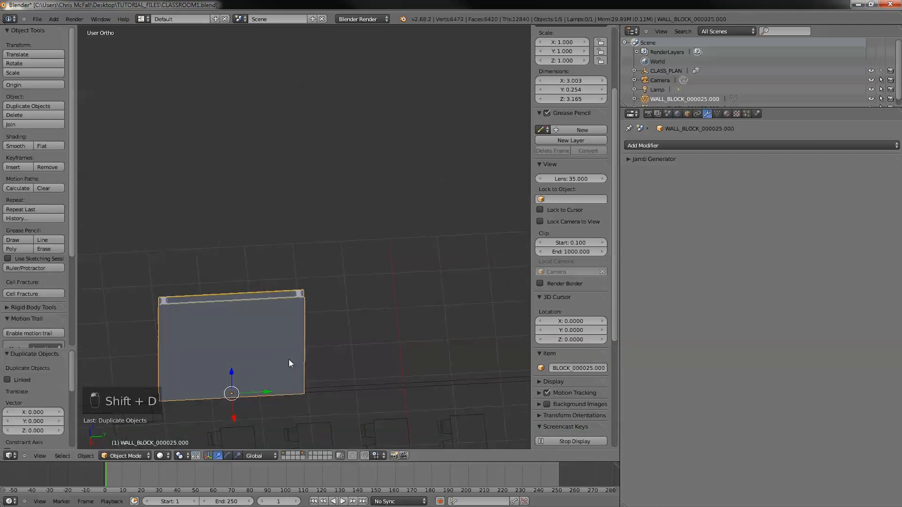
{"action": "left_click_drag", "start_coordinate": [259, 392], "coordinate": [404, 394]}
{"action": "scroll", "coordinate": [404, 394], "scroll_direction": "down", "scroll_amount": 2}
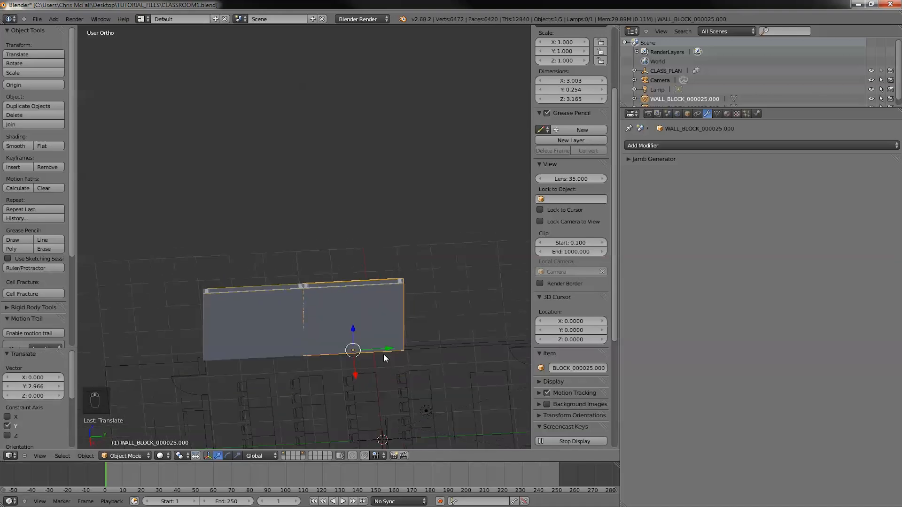
{"action": "scroll", "coordinate": [383, 353], "scroll_direction": "up", "scroll_amount": 3}
{"action": "key", "text": "Delete"}
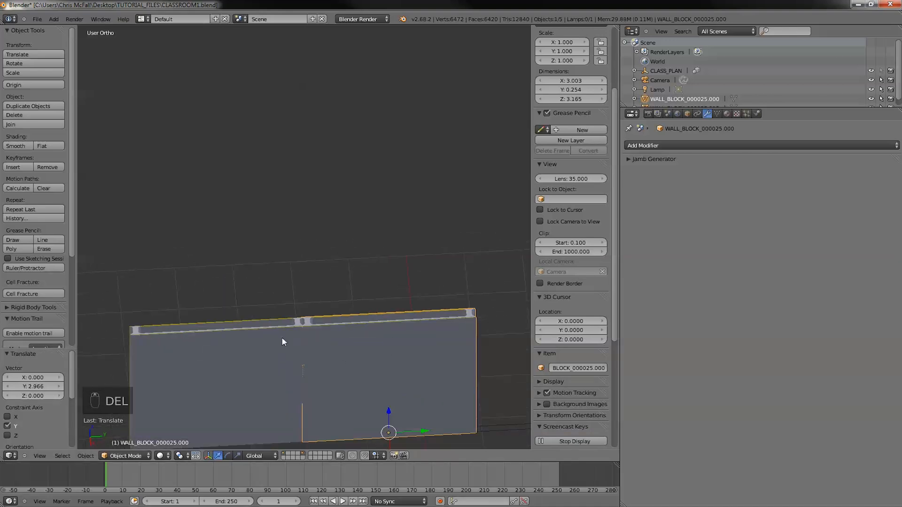
{"action": "key", "text": "Delete"}
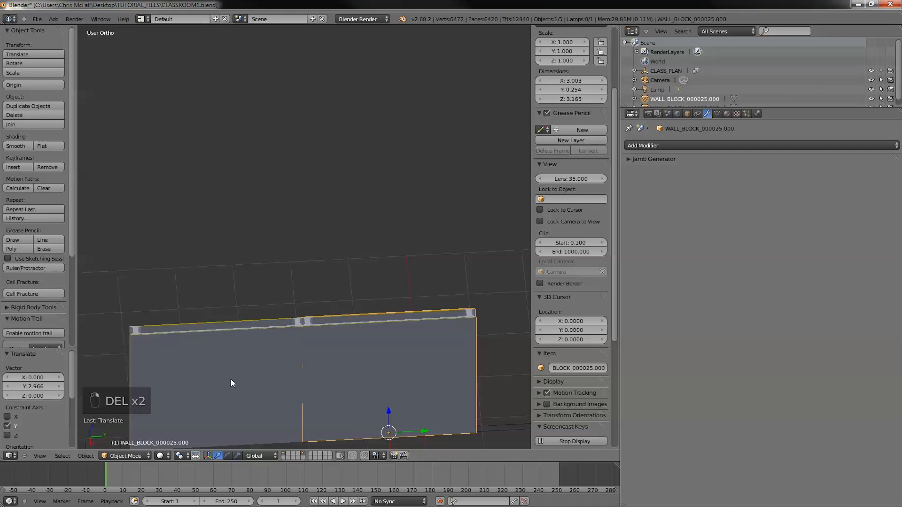
{"action": "key", "text": "Delete"}
{"action": "left_click", "coordinate": [362, 356]}
{"action": "middle_click_drag", "start_coordinate": [289, 362], "coordinate": [260, 318]}
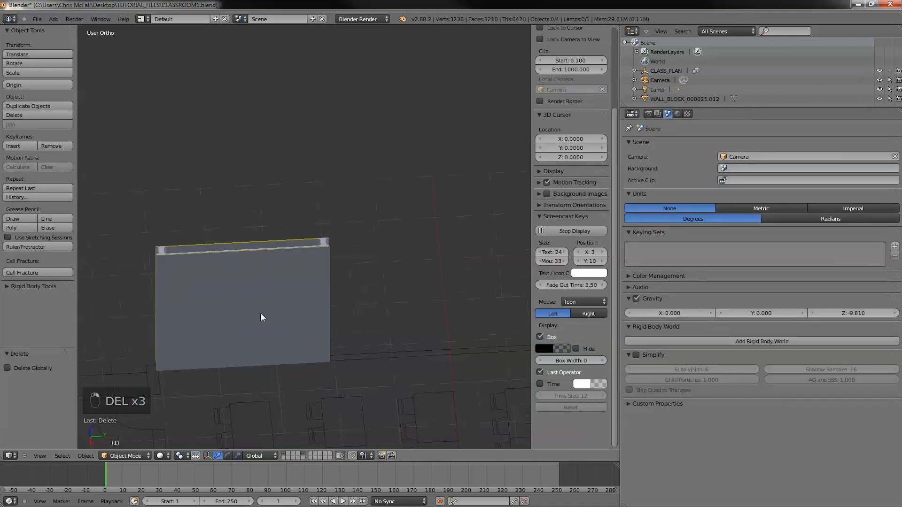
Step: Try making a linked duplicate of the wall block in place, and delete the copy
{"action": "right_click", "coordinate": [260, 317]}
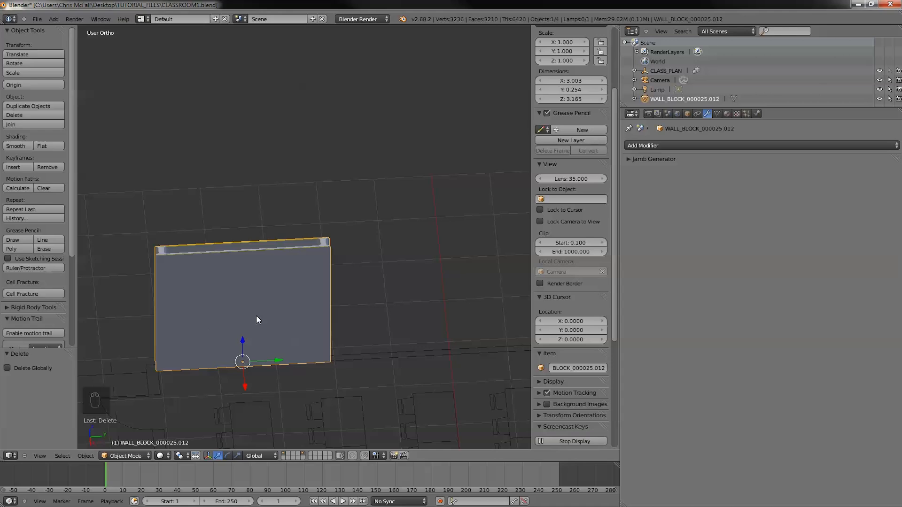
{"action": "key", "text": "alt+d"}
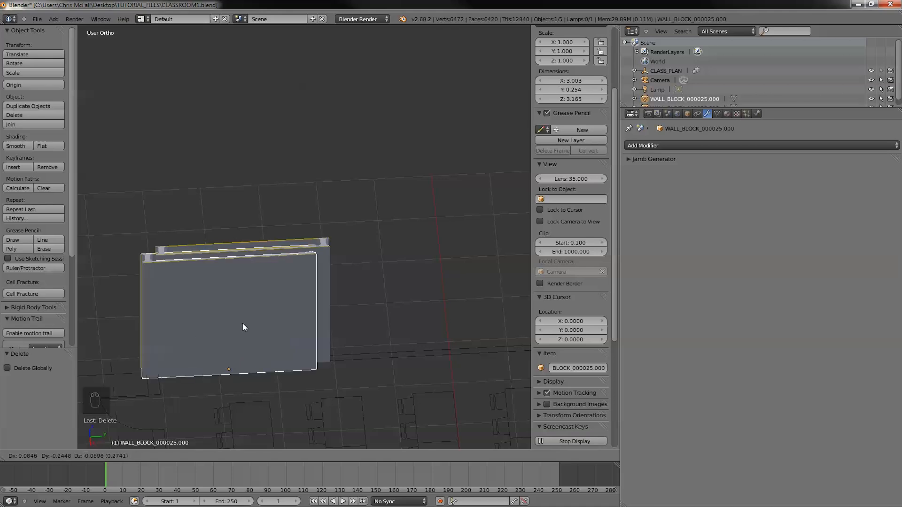
{"action": "right_click", "coordinate": [243, 327]}
{"action": "key", "text": "Delete"}
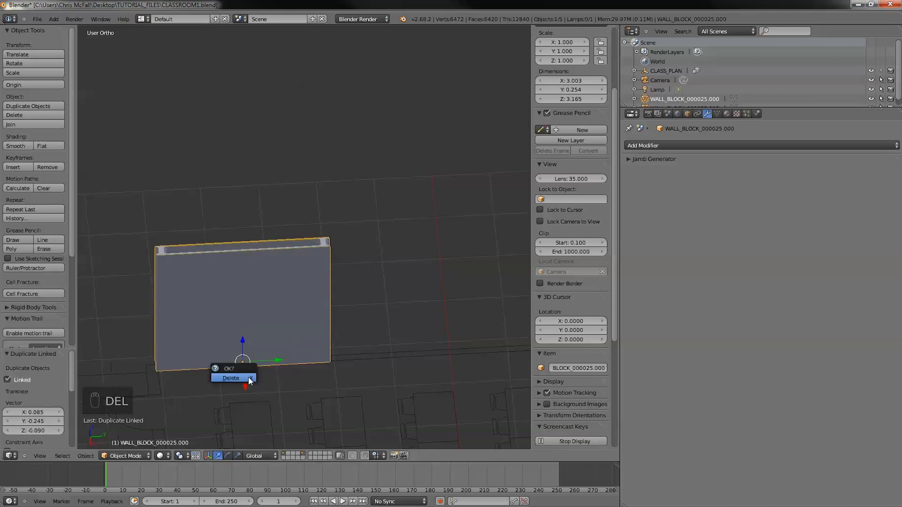
{"action": "left_click", "coordinate": [236, 377]}
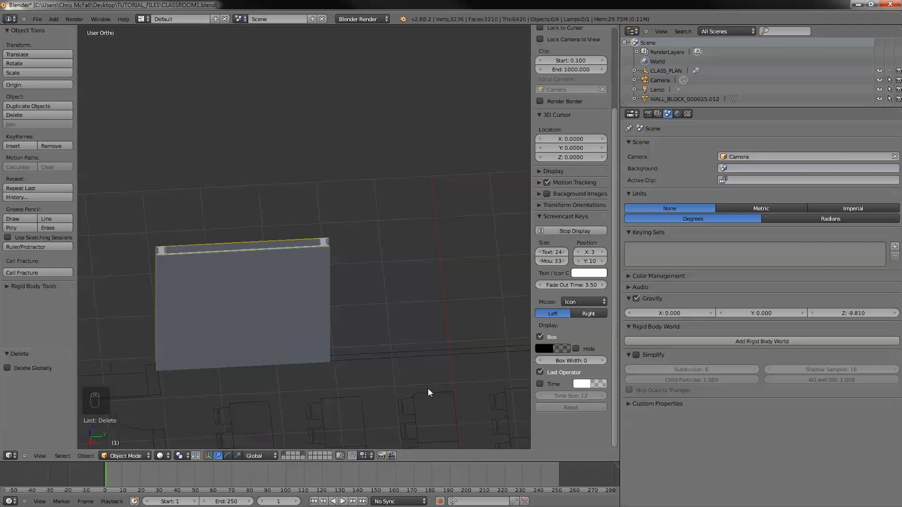
Step: Make a linked duplicate of the wall block 2.95 units along Y and repeat it once to form a three-block wall
{"action": "scroll", "coordinate": [428, 388], "scroll_direction": "down", "scroll_amount": 2}
{"action": "scroll", "coordinate": [328, 318], "scroll_direction": "down", "scroll_amount": 1}
{"action": "middle_click_drag", "start_coordinate": [328, 318], "coordinate": [295, 360], "text": "shift"}
{"action": "right_click", "coordinate": [238, 320]}
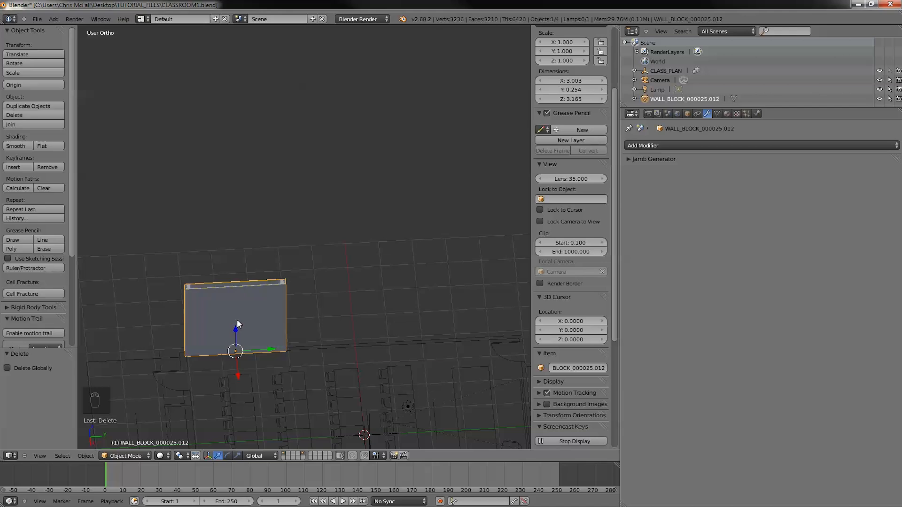
{"action": "key", "text": "alt+d"}
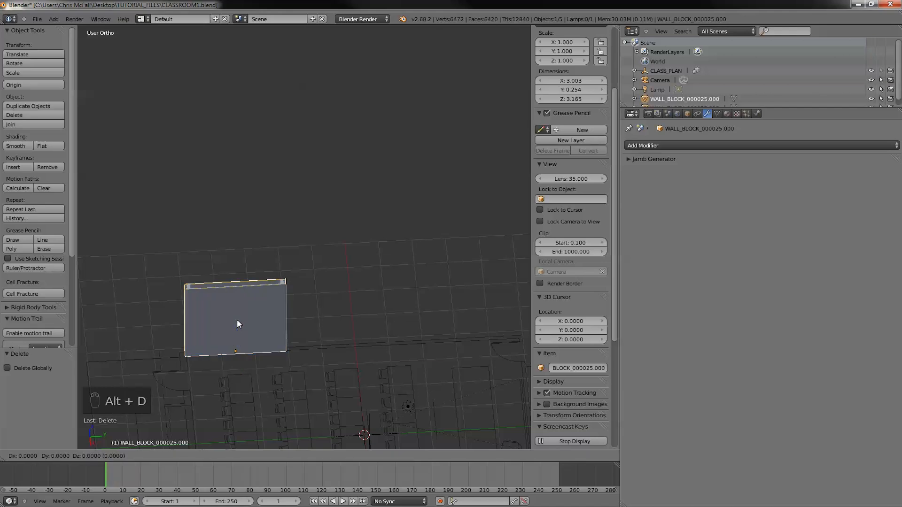
{"action": "type", "text": "y"}
{"action": "type", "text": "2.95"}
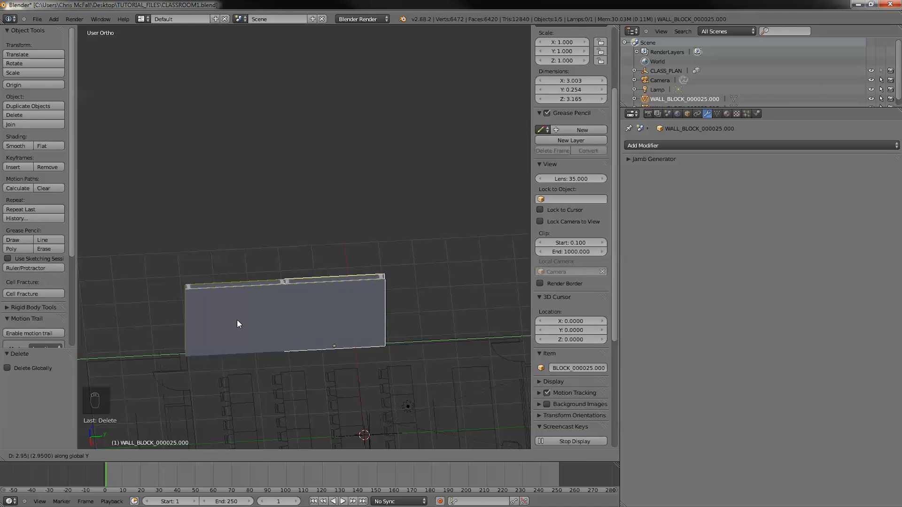
{"action": "key", "text": "Return"}
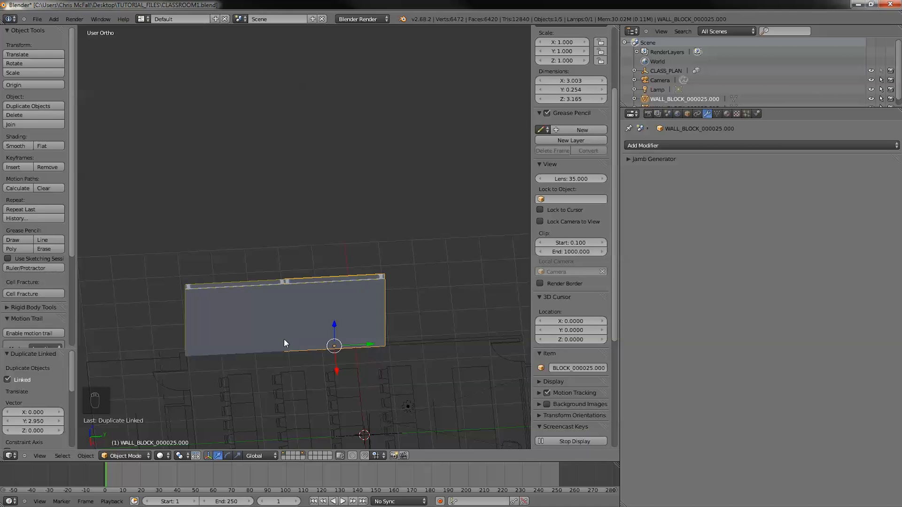
{"action": "key", "text": "shift+r"}
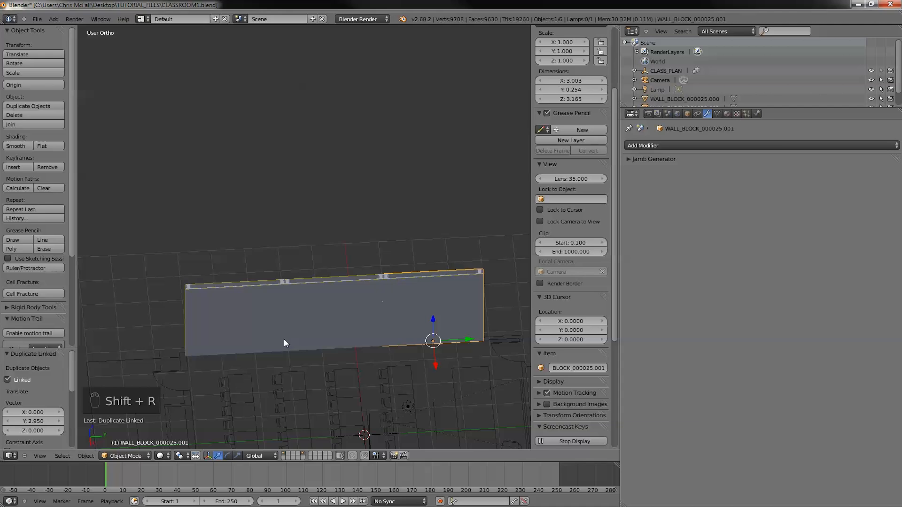
Step: Select all three blocks of the side wall and place a full copy of them about 7 units along X, on the classroom's opposite side
{"action": "right_click", "coordinate": [351, 320], "text": "shift"}
{"action": "right_click", "coordinate": [236, 322], "text": "shift"}
{"action": "middle_click_drag", "start_coordinate": [421, 389], "coordinate": [456, 376]}
{"action": "scroll", "coordinate": [369, 283], "scroll_direction": "down", "scroll_amount": 2}
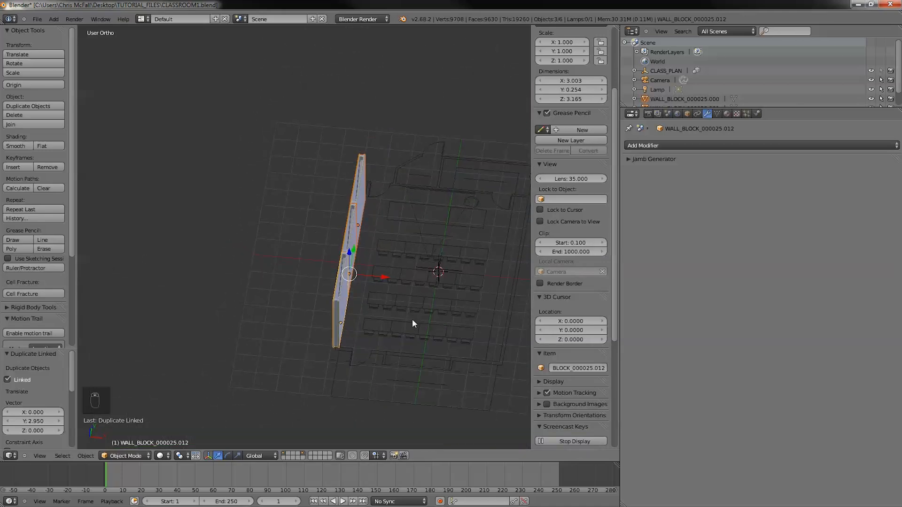
{"action": "scroll", "coordinate": [394, 294], "scroll_direction": "down", "scroll_amount": 2}
{"action": "key", "text": "shift+d"}
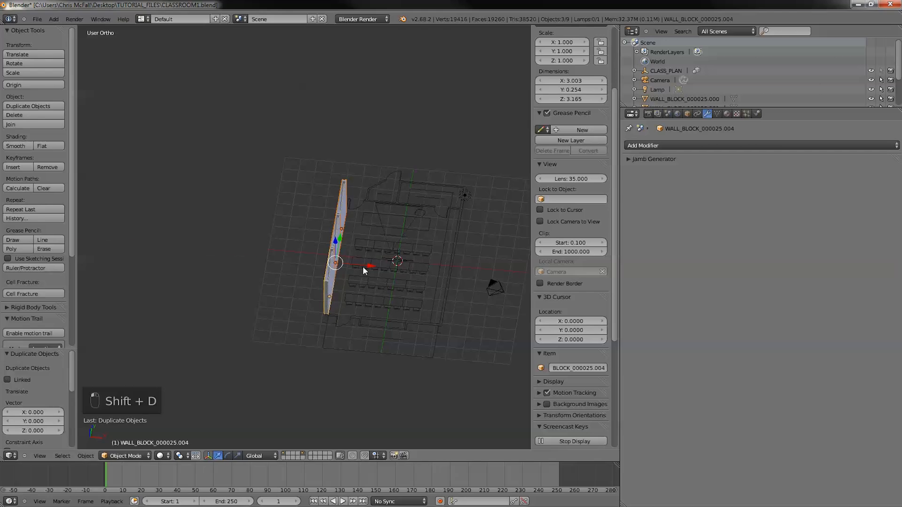
{"action": "key", "text": "x"}
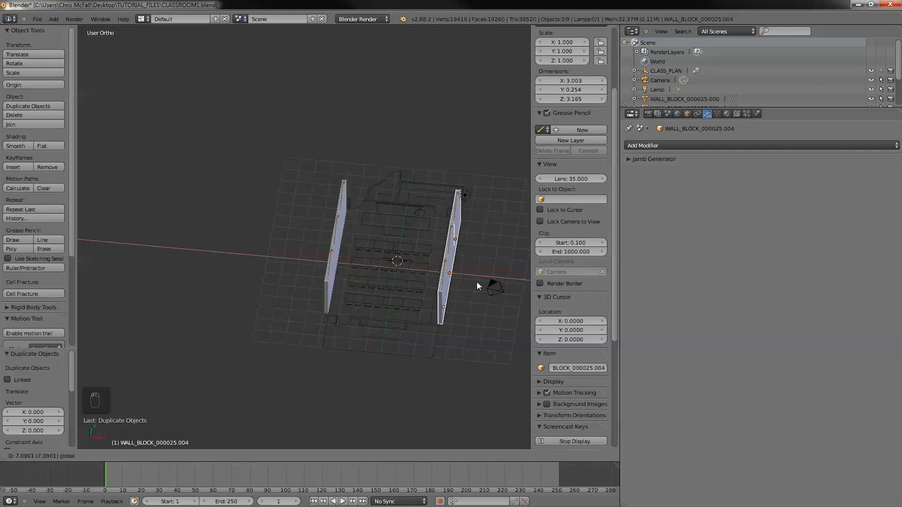
{"action": "left_click", "coordinate": [476, 282]}
Step: Move the copied wall a further 0.118 units or so along X to match the plan's wall line and rotate it 180° about Z
{"action": "scroll", "coordinate": [481, 315], "scroll_direction": "up", "scroll_amount": 2}
{"action": "middle_click_drag", "start_coordinate": [481, 321], "coordinate": [298, 295], "text": "shift"}
{"action": "scroll", "coordinate": [383, 302], "scroll_direction": "up", "scroll_amount": 2}
{"action": "middle_click_drag", "start_coordinate": [383, 302], "coordinate": [421, 279]}
{"action": "key", "text": "g"}
{"action": "key", "text": "x"}
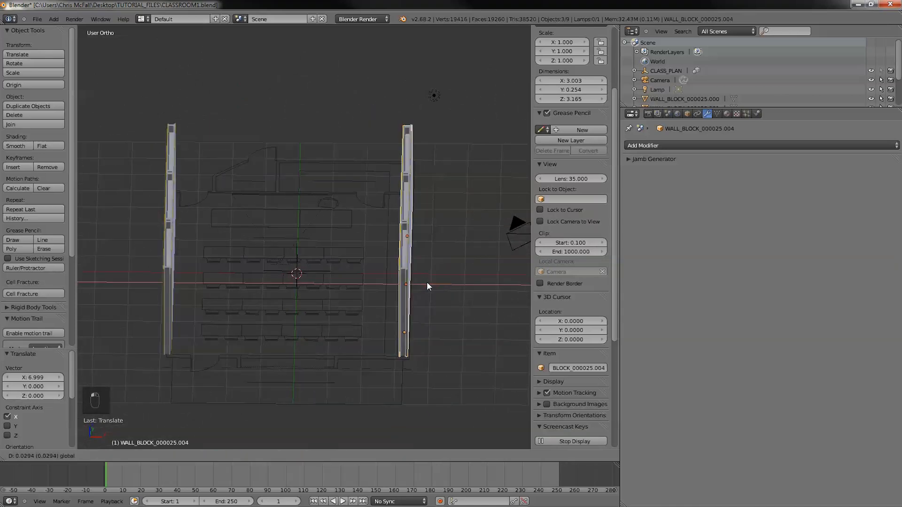
{"action": "left_click", "coordinate": [429, 285]}
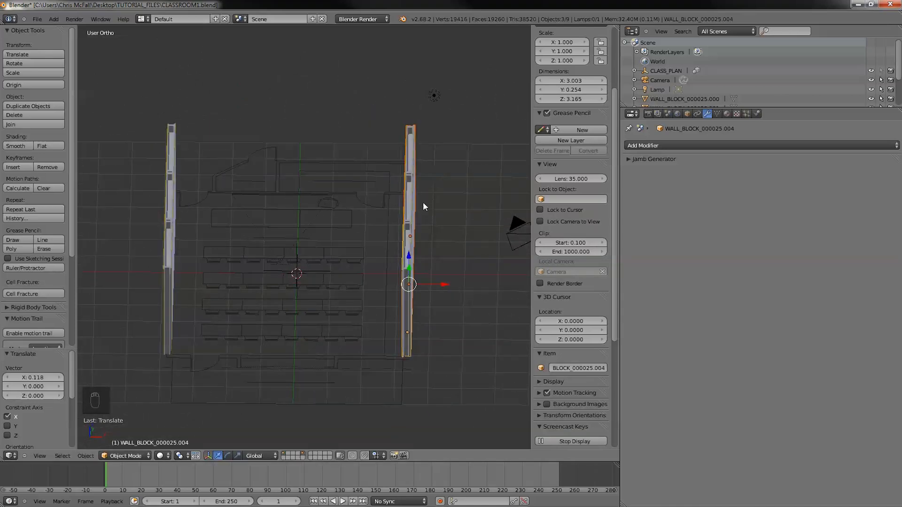
{"action": "type", "text": "rz180"}
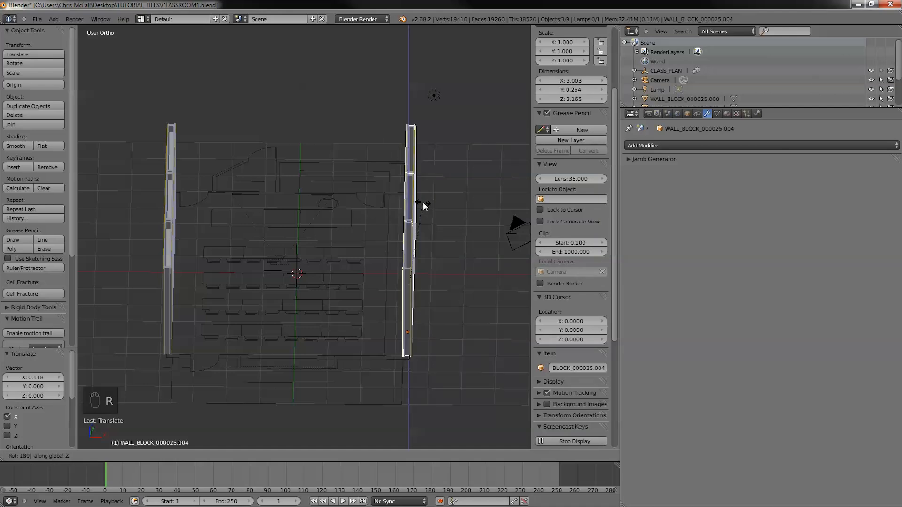
{"action": "left_click", "coordinate": [423, 205]}
Step: Make a linked duplicate of the end block in the copied side wall
{"action": "scroll", "coordinate": [407, 276], "scroll_direction": "down", "scroll_amount": 1}
{"action": "middle_click_drag", "start_coordinate": [408, 276], "coordinate": [363, 262]}
{"action": "right_click", "coordinate": [229, 218]}
{"action": "middle_click_drag", "start_coordinate": [229, 218], "coordinate": [357, 245], "text": "shift"}
{"action": "scroll", "coordinate": [324, 296], "scroll_direction": "up", "scroll_amount": 3}
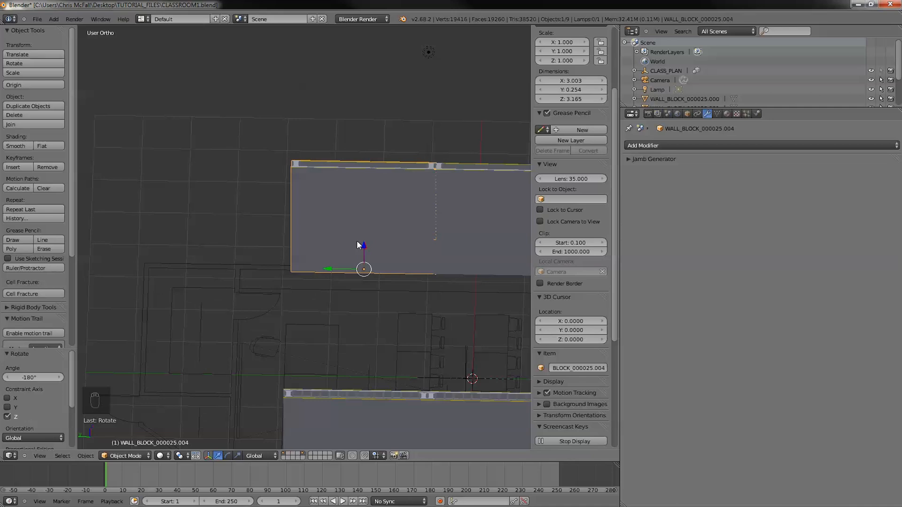
{"action": "key", "text": "alt+d"}
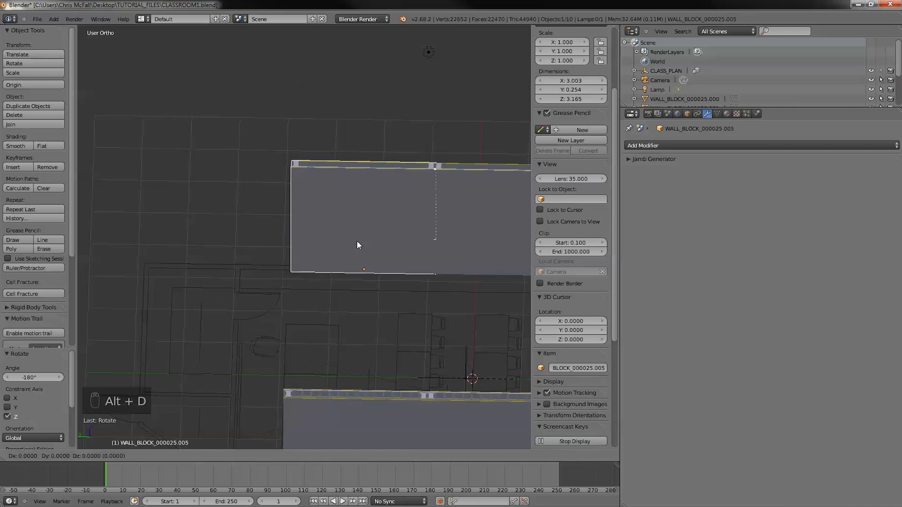
Step: Place the linked duplicate of the wall block 2.95 units along Y to extend the long wall
{"action": "key", "text": "y"}
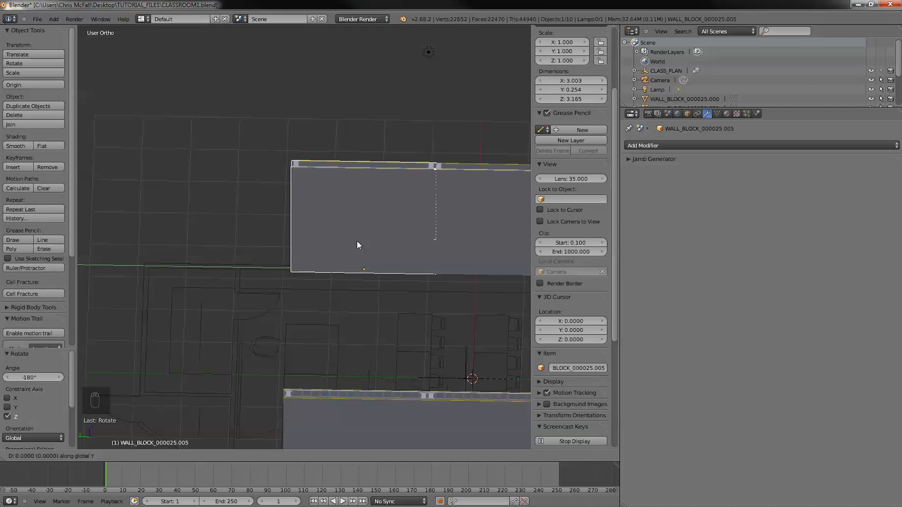
{"action": "type", "text": "2.95"}
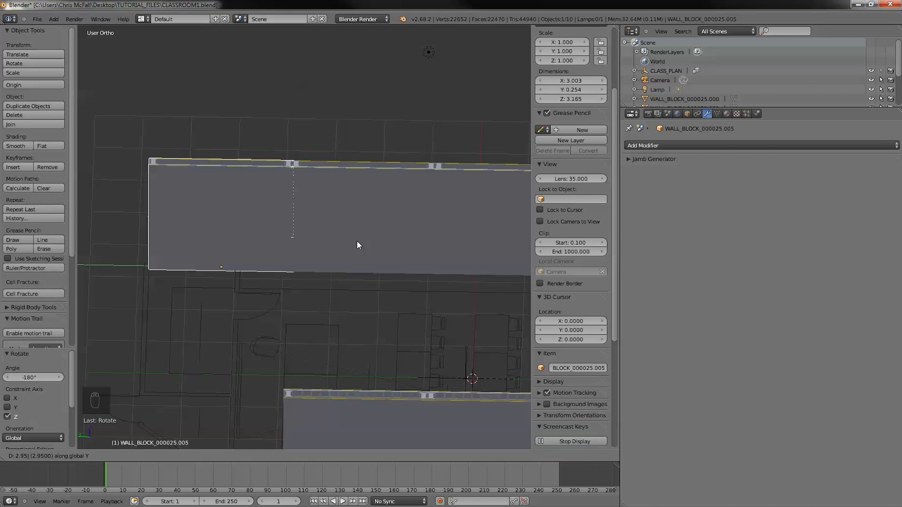
{"action": "key", "text": "Return"}
Step: Select the three wall blocks of the opposite long wall and scale them along Y by about 1.079
{"action": "middle_click_drag", "start_coordinate": [355, 246], "coordinate": [319, 352]}
{"action": "right_click", "coordinate": [251, 299]}
{"action": "right_click", "coordinate": [311, 279], "text": "shift"}
{"action": "right_click", "coordinate": [428, 266], "text": "shift"}
{"action": "middle_click_drag", "start_coordinate": [427, 268], "coordinate": [414, 391]}
{"action": "middle_click_drag", "start_coordinate": [358, 367], "coordinate": [210, 381], "text": "shift"}
{"action": "middle_click_drag", "start_coordinate": [333, 289], "coordinate": [419, 302], "text": "shift"}
{"action": "scroll", "coordinate": [418, 298], "scroll_direction": "down", "scroll_amount": 1}
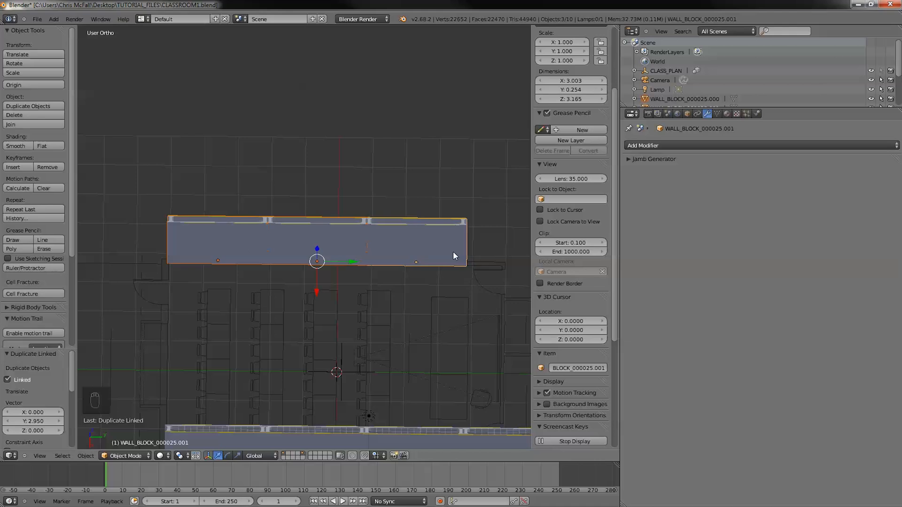
{"action": "key", "text": "s"}
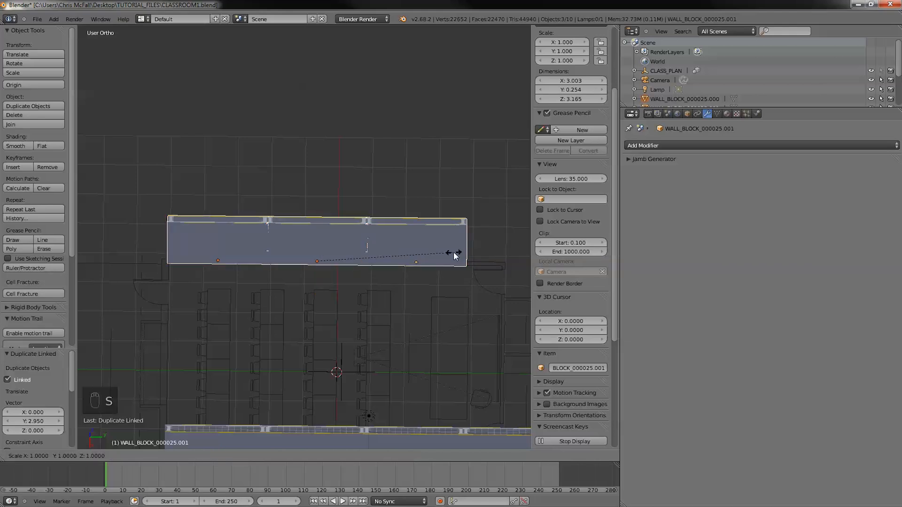
{"action": "middle_click", "coordinate": [454, 256]}
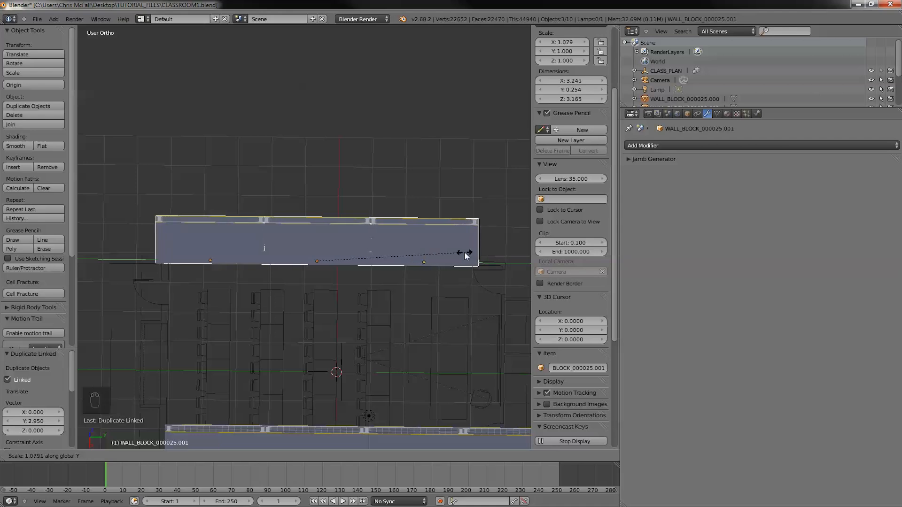
{"action": "left_click", "coordinate": [466, 256]}
Step: Align the three-block wall with the plan by moving it along Y and stretching it along Y by about 1.036
{"action": "key", "text": "g"}
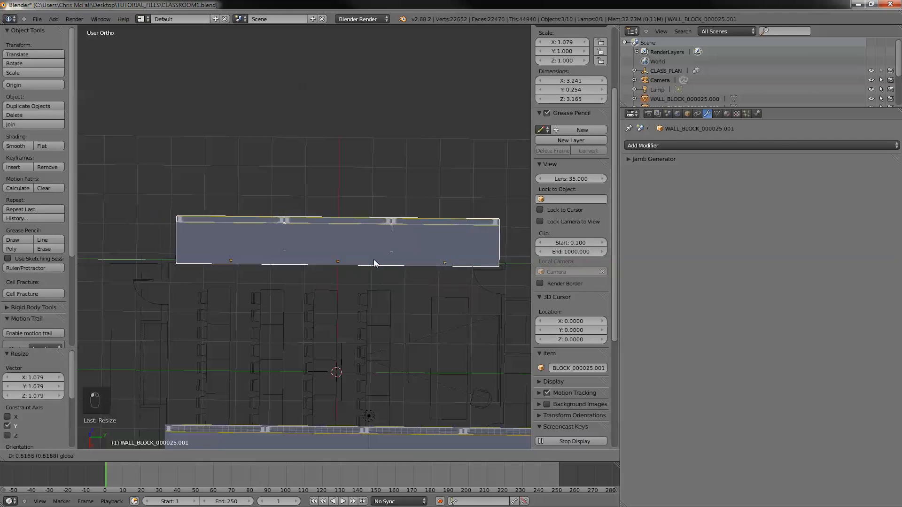
{"action": "left_click", "coordinate": [374, 262]}
{"action": "key", "text": "s"}
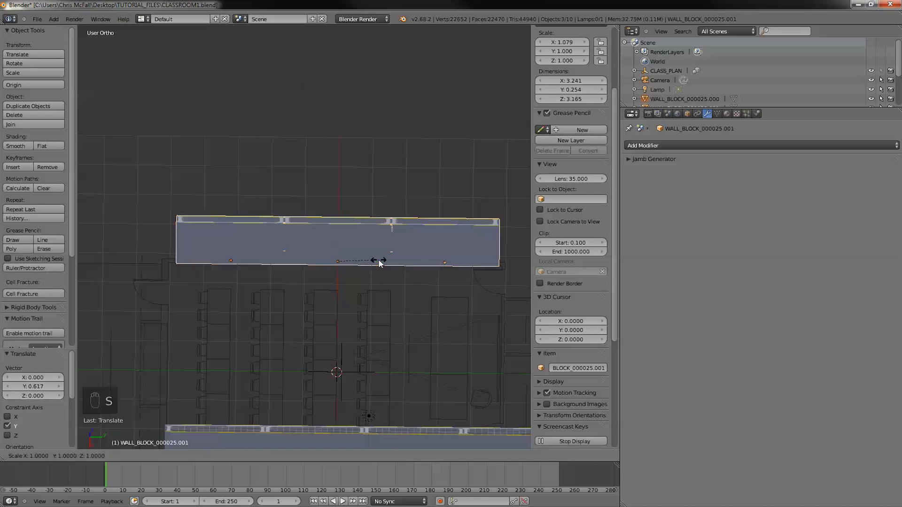
{"action": "middle_click", "coordinate": [380, 262]}
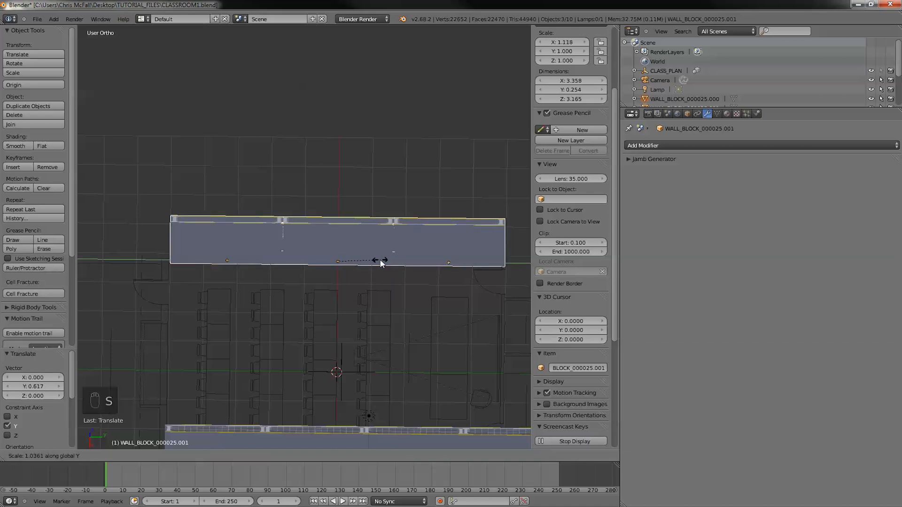
{"action": "left_click", "coordinate": [380, 260]}
{"action": "left_click_drag", "start_coordinate": [367, 261], "coordinate": [374, 278]}
Step: Duplicate the end block of the four-block wall and place the copy between the long walls at the plan's partition
{"action": "middle_click_drag", "start_coordinate": [373, 278], "coordinate": [328, 350]}
{"action": "right_click", "coordinate": [392, 221]}
{"action": "middle_click_drag", "start_coordinate": [393, 222], "coordinate": [391, 287]}
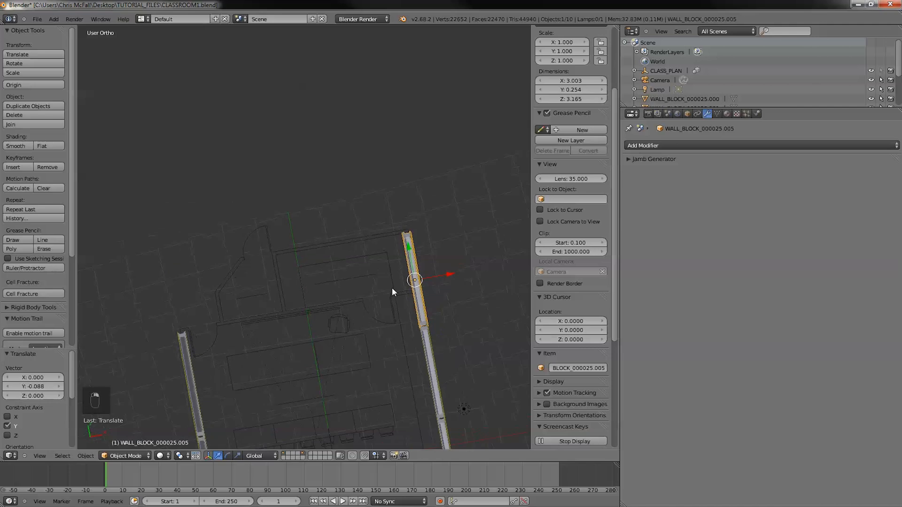
{"action": "key", "text": "shift+d"}
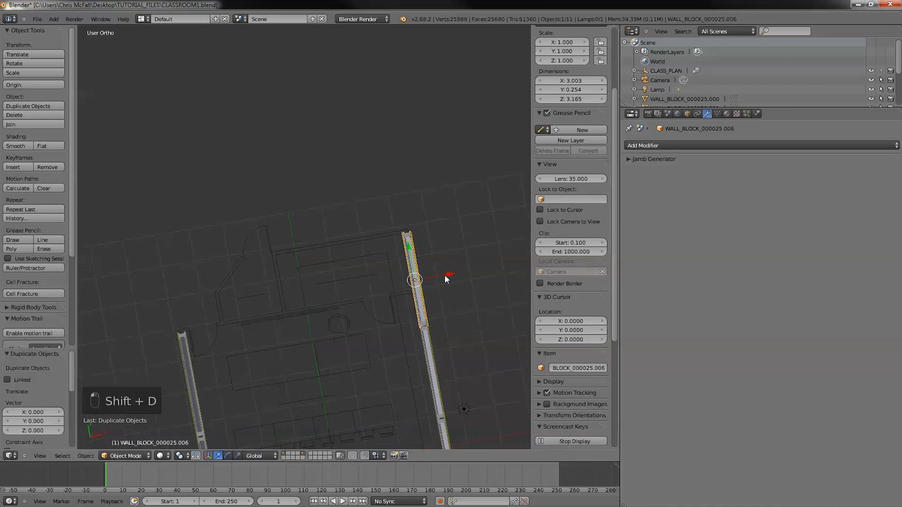
{"action": "left_click_drag", "start_coordinate": [301, 290], "coordinate": [263, 238]}
{"action": "middle_click_drag", "start_coordinate": [264, 239], "coordinate": [357, 210]}
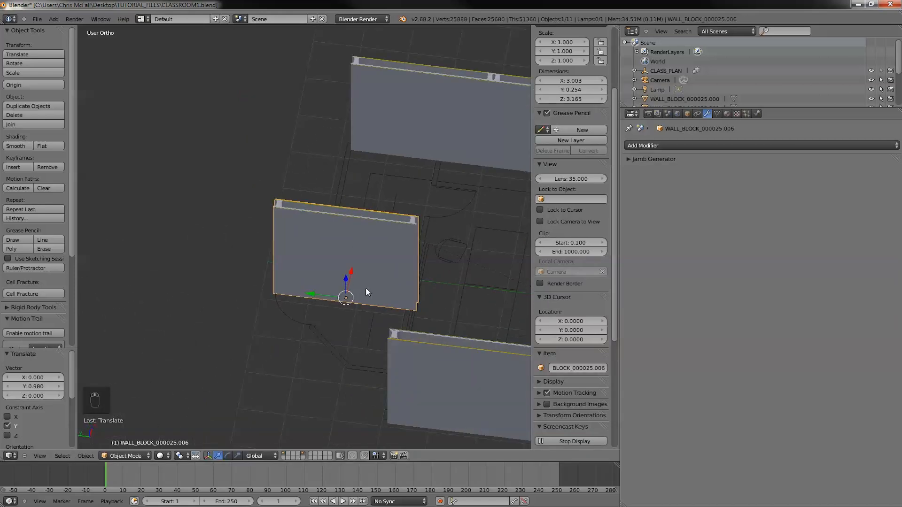
Step: Shorten the partition block along Y and shift it along Y to fit the plan
{"action": "key", "text": "s"}
{"action": "key", "text": "y"}
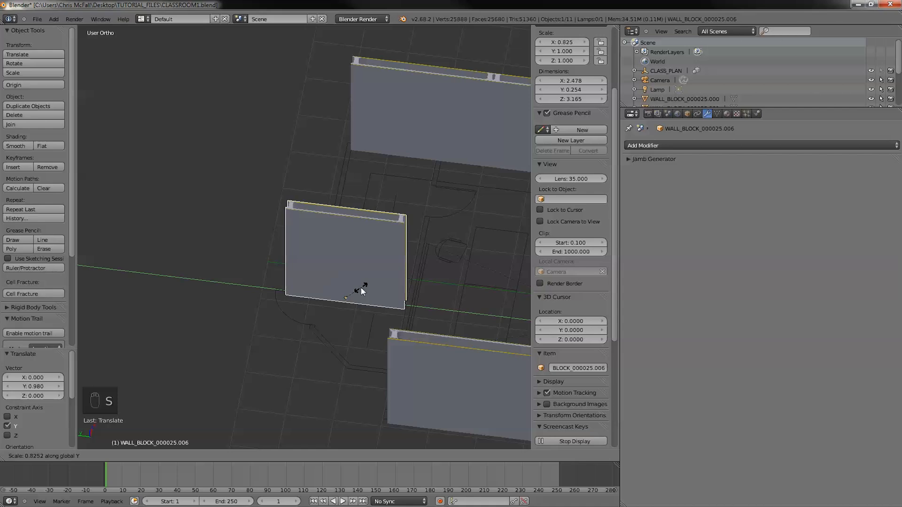
{"action": "left_click", "coordinate": [361, 291]}
{"action": "middle_click_drag", "start_coordinate": [388, 308], "coordinate": [384, 288]}
{"action": "key", "text": "g"}
{"action": "key", "text": "y"}
{"action": "left_click", "coordinate": [287, 281]}
Step: Duplicate a wall block along X and rotate the copy 90 degrees about Z to run across the room
{"action": "right_click", "coordinate": [442, 272]}
{"action": "middle_click_drag", "start_coordinate": [439, 280], "coordinate": [463, 286]}
{"action": "key", "text": "shift+d"}
{"action": "key", "text": "x"}
{"action": "left_click", "coordinate": [386, 324]}
{"action": "key", "text": "r"}
{"action": "key", "text": "z"}
{"action": "key", "text": "9"}
{"action": "key", "text": "0"}
{"action": "key", "text": "Return"}
Step: Position the rotated wall block along Y and X over the plan and resize it along X to fit
{"action": "key", "text": "g"}
{"action": "key", "text": "y"}
{"action": "left_click", "coordinate": [300, 320]}
{"action": "key", "text": "g"}
{"action": "key", "text": "x"}
{"action": "middle_click_drag", "start_coordinate": [301, 320], "coordinate": [349, 371]}
{"action": "key", "text": "s"}
{"action": "key", "text": "x"}
{"action": "left_click", "coordinate": [294, 357]}
Step: Duplicate the crosswise wall block and position the copy over the next crosswise wall line of the plan
{"action": "key", "text": "shift+d"}
{"action": "left_click_drag", "start_coordinate": [318, 345], "coordinate": [223, 344]}
{"action": "middle_click_drag", "start_coordinate": [224, 357], "coordinate": [342, 350]}
{"action": "left_click_drag", "start_coordinate": [371, 423], "coordinate": [308, 430]}
{"action": "middle_click_drag", "start_coordinate": [306, 430], "coordinate": [322, 366], "text": "shift"}
{"action": "left_click_drag", "start_coordinate": [320, 367], "coordinate": [288, 371]}
{"action": "middle_click_drag", "start_coordinate": [298, 373], "coordinate": [285, 367]}
{"action": "middle_click_drag", "start_coordinate": [225, 366], "coordinate": [431, 385]}
Step: Duplicate a wall block, shorten the copy along Y to about 0.95 long, and align it with the short wall in the plan
{"action": "middle_click_drag", "start_coordinate": [377, 299], "coordinate": [241, 266], "text": "shift"}
{"action": "right_click", "coordinate": [240, 265]}
{"action": "key", "text": "shift+d"}
{"action": "left_click_drag", "start_coordinate": [212, 271], "coordinate": [298, 277]}
{"action": "key", "text": "s"}
{"action": "key", "text": "y"}
{"action": "left_click", "coordinate": [276, 243]}
{"action": "key", "text": "g"}
{"action": "key", "text": "y"}
{"action": "left_click", "coordinate": [270, 244]}
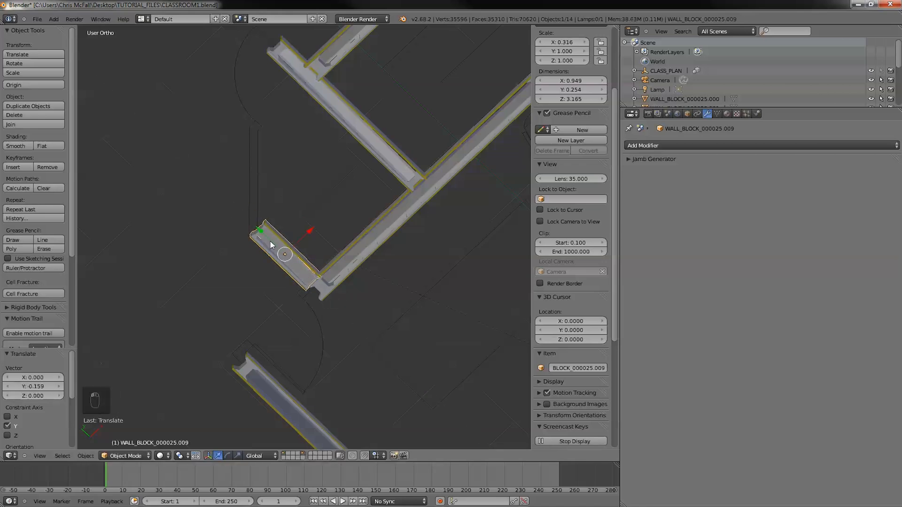
Step: Try to place a rotated copy of the short wall block at its open end
{"action": "key", "text": "shift+d"}
{"action": "key", "text": "y"}
{"action": "left_click", "coordinate": [360, 333]}
{"action": "left_click_drag", "start_coordinate": [348, 302], "coordinate": [322, 312]}
{"action": "type", "text": "rz90"}
{"action": "key", "text": "Escape"}
{"action": "middle_click_drag", "start_coordinate": [322, 312], "coordinate": [391, 256]}
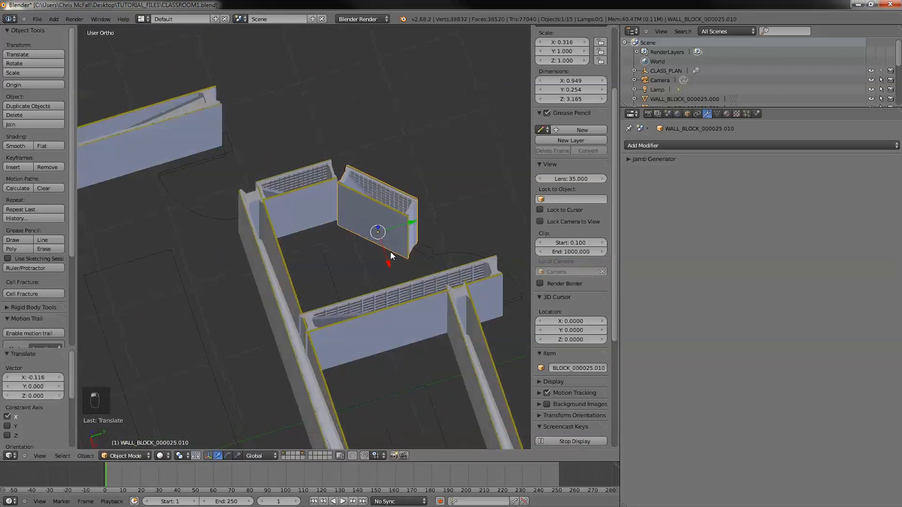
{"action": "key", "text": "g"}
{"action": "key", "text": "y"}
{"action": "left_click", "coordinate": [398, 218]}
{"action": "middle_click_drag", "start_coordinate": [398, 218], "coordinate": [335, 258]}
Step: Undo the last placement changes made to the short wall copy
{"action": "key", "text": "ctrl+z"}
{"action": "key", "text": "ctrl+z"}
{"action": "key", "text": "ctrl+z"}
{"action": "key", "text": "ctrl+z"}
{"action": "key", "text": "ctrl+z"}
Step: Rotate the short wall copy -45 degrees about Z and move it -0.15 along X
{"action": "key", "text": "s"}
{"action": "left_click", "coordinate": [281, 198]}
{"action": "type", "text": "rz-45"}
{"action": "key", "text": "Return"}
{"action": "type", "text": "gx-.15"}
{"action": "key", "text": "Return"}
Step: Duplicate the crosswise partition wall and move the copy along Y to the opposite end of the classroom
{"action": "middle_click_drag", "start_coordinate": [229, 340], "coordinate": [283, 182]}
{"action": "scroll", "coordinate": [398, 298], "scroll_direction": "up", "scroll_amount": 5}
{"action": "right_click", "coordinate": [283, 186]}
{"action": "scroll", "coordinate": [371, 283], "scroll_direction": "down", "scroll_amount": 3}
{"action": "scroll", "coordinate": [371, 283], "scroll_direction": "up", "scroll_amount": 5}
{"action": "key", "text": "shift+d"}
{"action": "key", "text": "y"}
{"action": "left_click", "coordinate": [261, 254]}
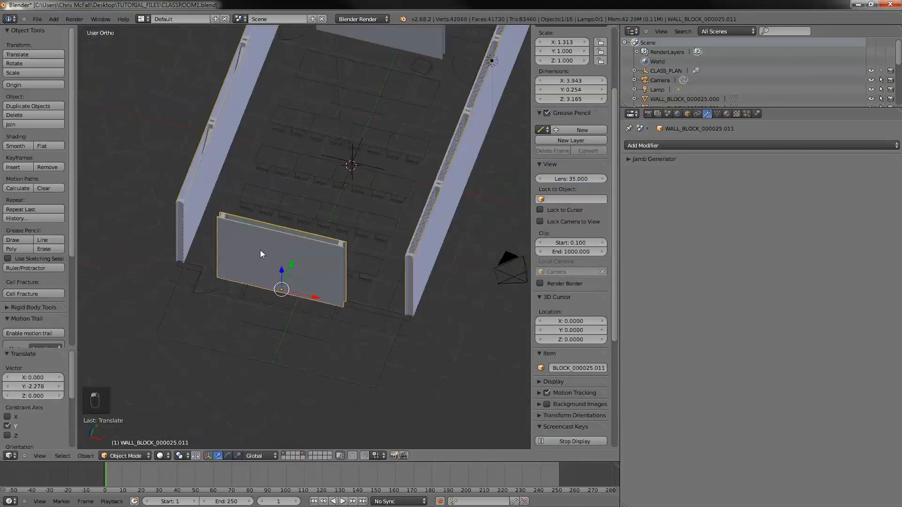
Step: Scale the end wall copy along X by about 0.52 and shift it along X to meet the long wall
{"action": "middle_click_drag", "start_coordinate": [260, 249], "coordinate": [395, 323]}
{"action": "key", "text": "s"}
{"action": "key", "text": "x"}
{"action": "left_click", "coordinate": [449, 319]}
{"action": "middle_click_drag", "start_coordinate": [449, 319], "coordinate": [477, 299]}
{"action": "key", "text": "g"}
{"action": "key", "text": "x"}
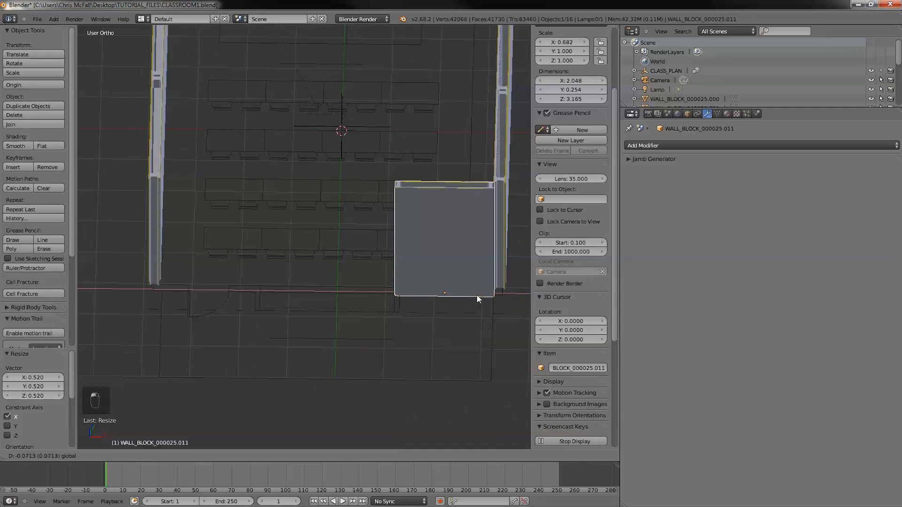
{"action": "left_click", "coordinate": [481, 299]}
{"action": "left_click_drag", "start_coordinate": [473, 295], "coordinate": [476, 293]}
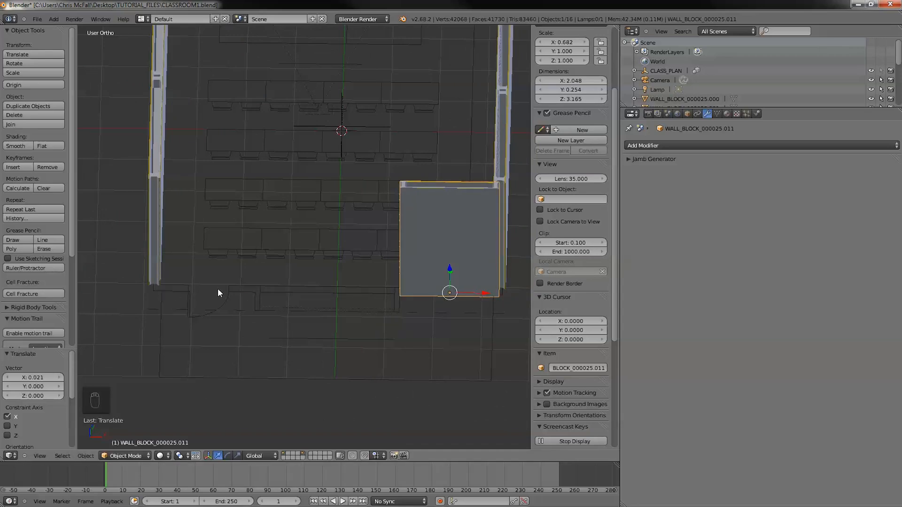
{"action": "middle_click_drag", "start_coordinate": [284, 295], "coordinate": [282, 396]}
{"action": "key", "text": "shift+d"}
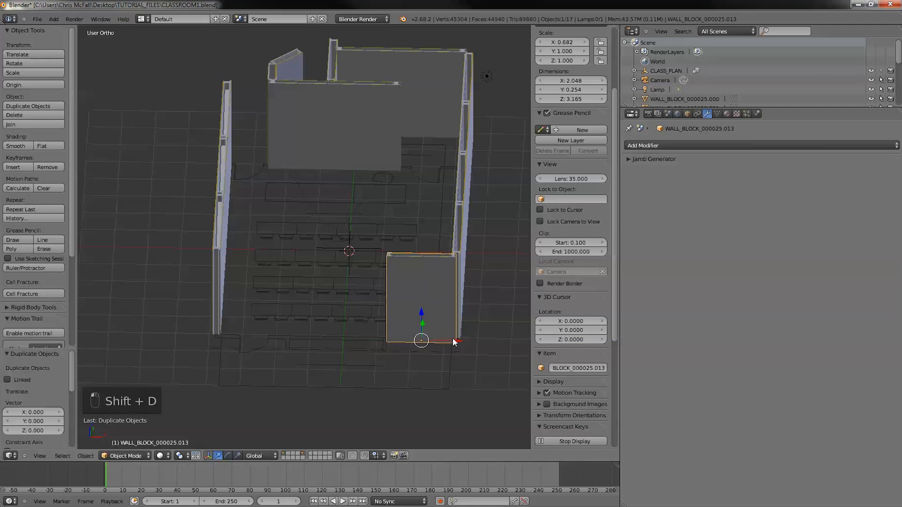
{"action": "key", "text": "Delete"}
{"action": "middle_click_drag", "start_coordinate": [287, 289], "coordinate": [346, 246]}
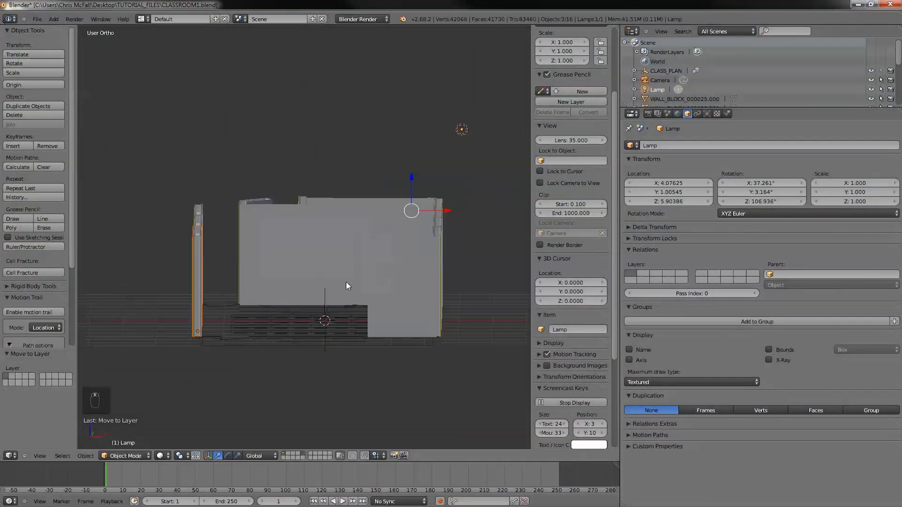
{"action": "mouse_move", "coordinate": [348, 256]}
{"action": "middle_mouse_down"}
{"action": "mouse_move", "coordinate": [345, 288]}
{"action": "mouse_move", "coordinate": [345, 245]}
{"action": "middle_mouse_up"}
{"action": "middle_click_drag", "start_coordinate": [259, 301], "coordinate": [297, 299]}
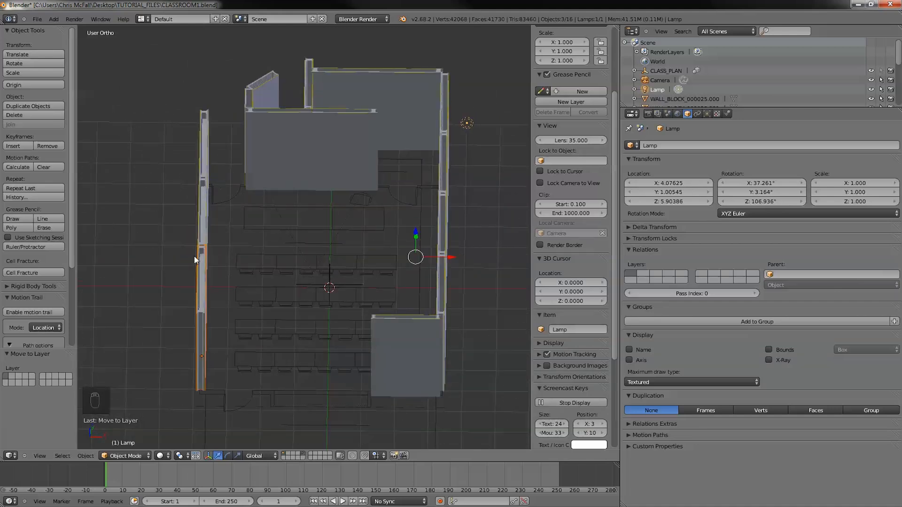
{"action": "middle_click_drag", "start_coordinate": [400, 375], "coordinate": [203, 376]}
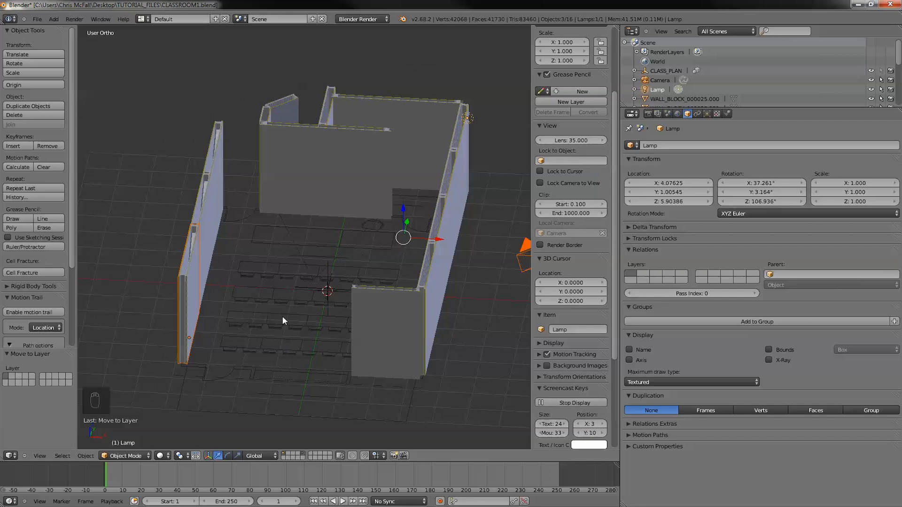
{"action": "middle_click_drag", "start_coordinate": [344, 295], "coordinate": [350, 287]}
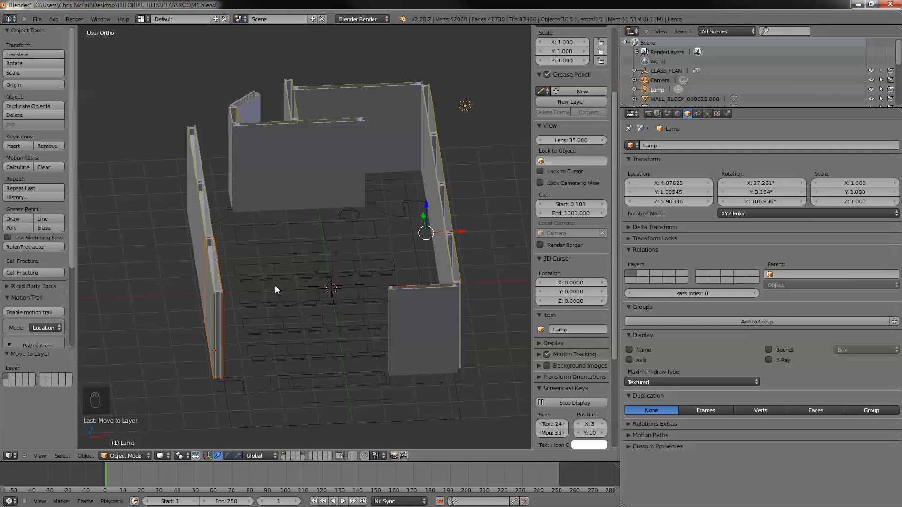
{"action": "middle_click_drag", "start_coordinate": [388, 242], "coordinate": [283, 290]}
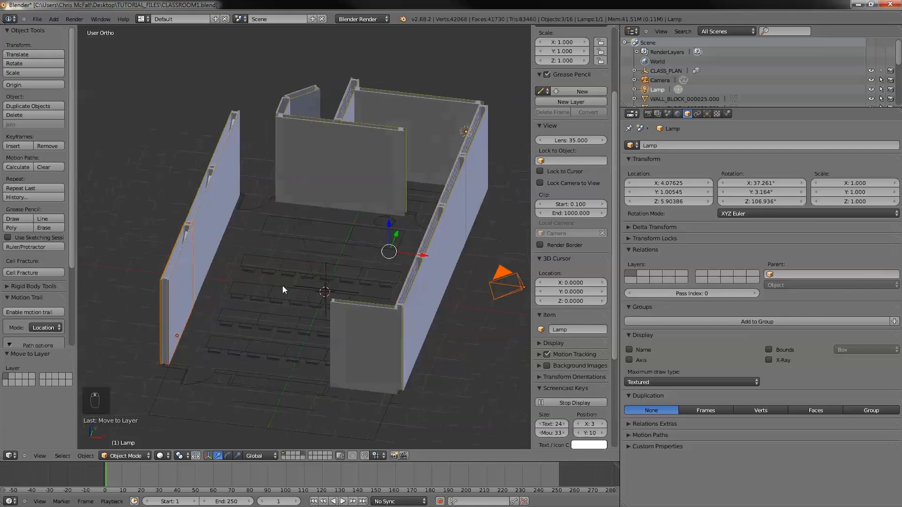
Step: Select only the camera and the lamp and move them to a separate layer
{"action": "right_click", "coordinate": [390, 320]}
{"action": "right_click", "coordinate": [418, 329]}
{"action": "right_click", "coordinate": [465, 134]}
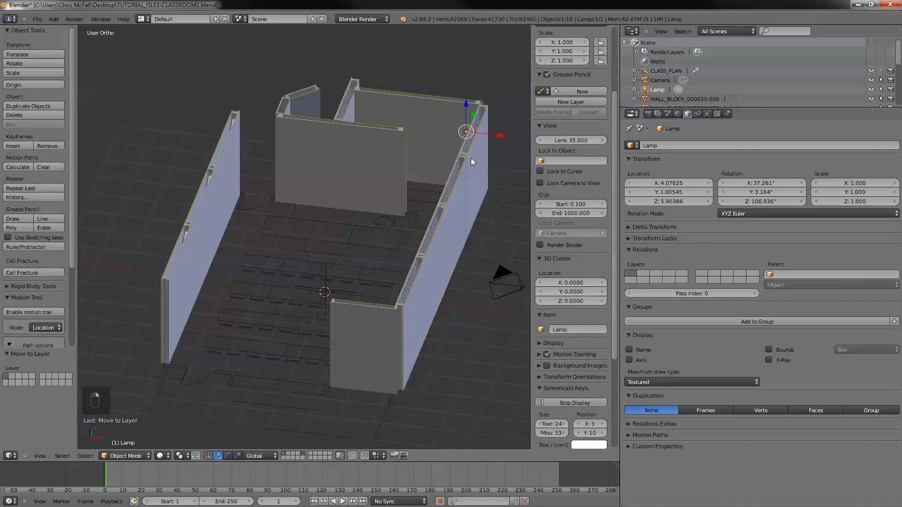
{"action": "right_click", "coordinate": [515, 285]}
{"action": "middle_click_drag", "start_coordinate": [467, 181], "coordinate": [437, 182]}
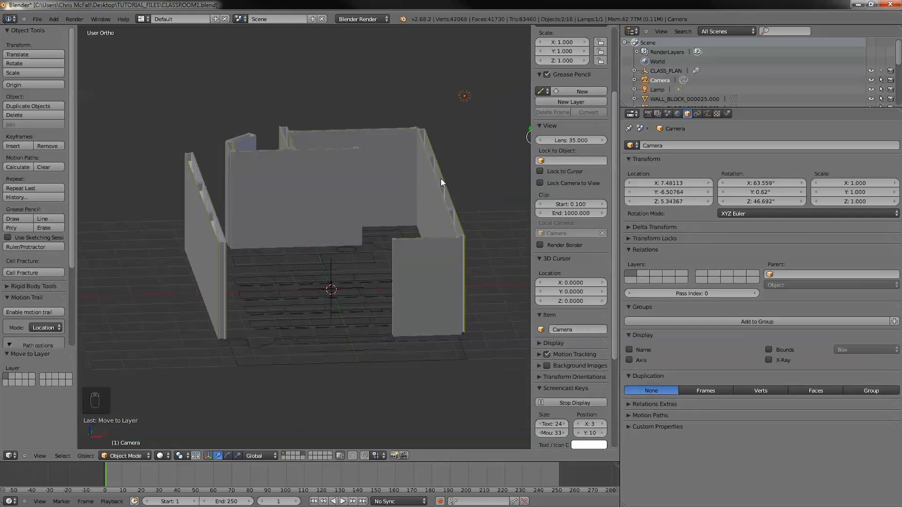
{"action": "middle_click_drag", "start_coordinate": [440, 178], "coordinate": [351, 221], "text": "shift"}
{"action": "right_click", "coordinate": [481, 222]}
{"action": "right_click", "coordinate": [375, 140], "text": "shift"}
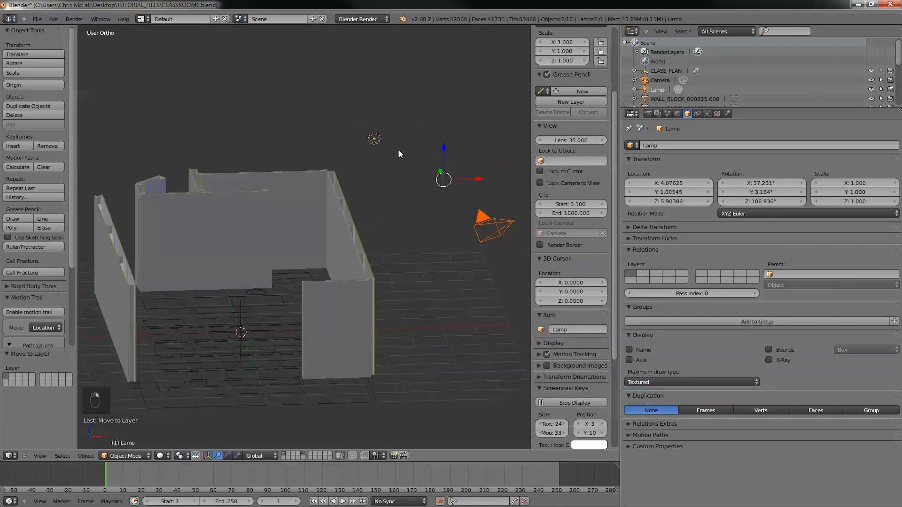
{"action": "key", "text": "m"}
{"action": "left_click", "coordinate": [512, 176]}
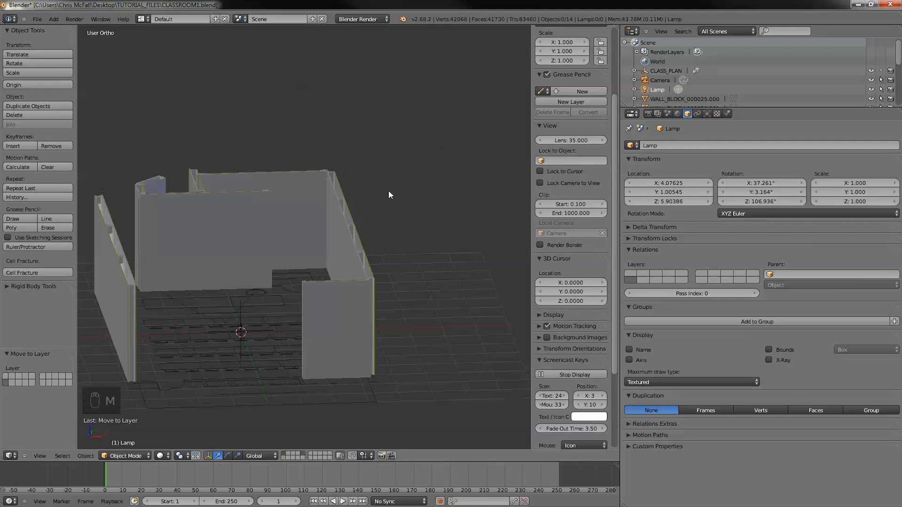
Step: Display only the layer holding the wall blocks, hiding the classroom floor plan
{"action": "key", "text": "m"}
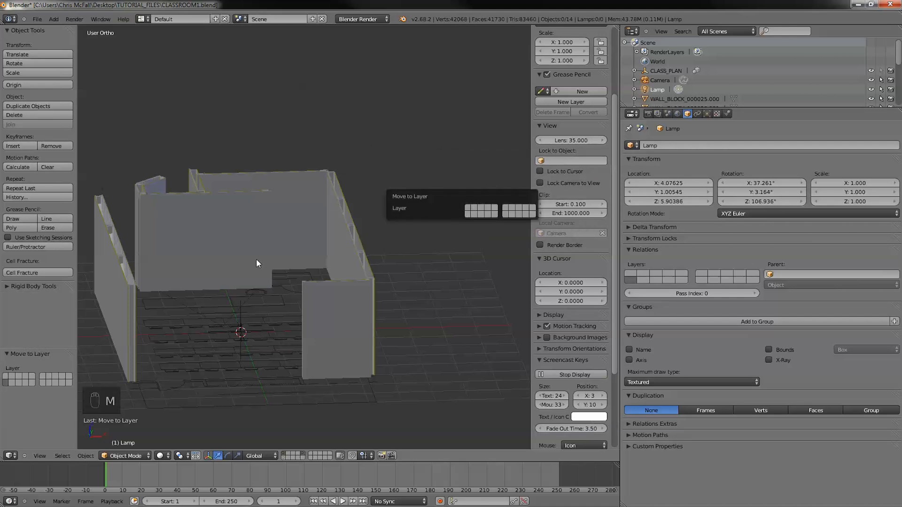
{"action": "middle_click_drag", "start_coordinate": [309, 270], "coordinate": [411, 306]}
{"action": "key", "text": "a"}
{"action": "key", "text": "a"}
{"action": "key", "text": "a"}
{"action": "left_click", "coordinate": [313, 455]}
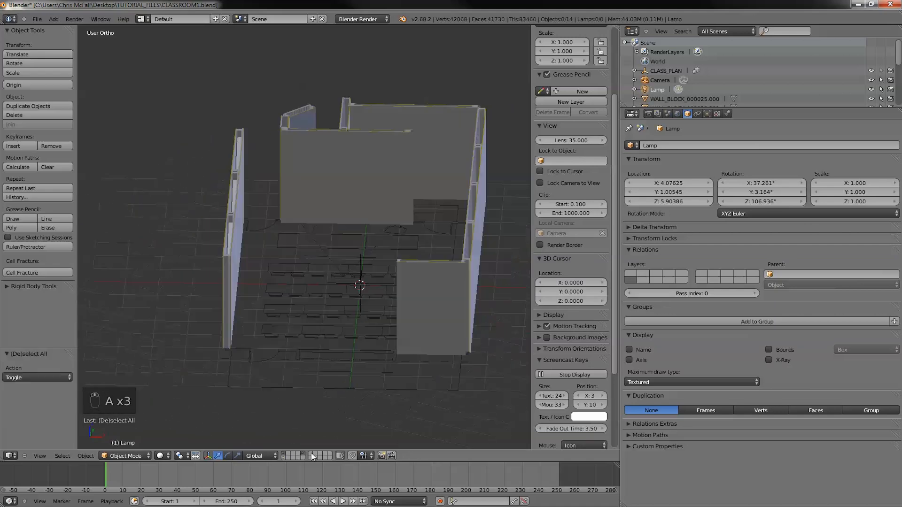
{"action": "left_click", "coordinate": [288, 458]}
{"action": "left_click", "coordinate": [284, 455]}
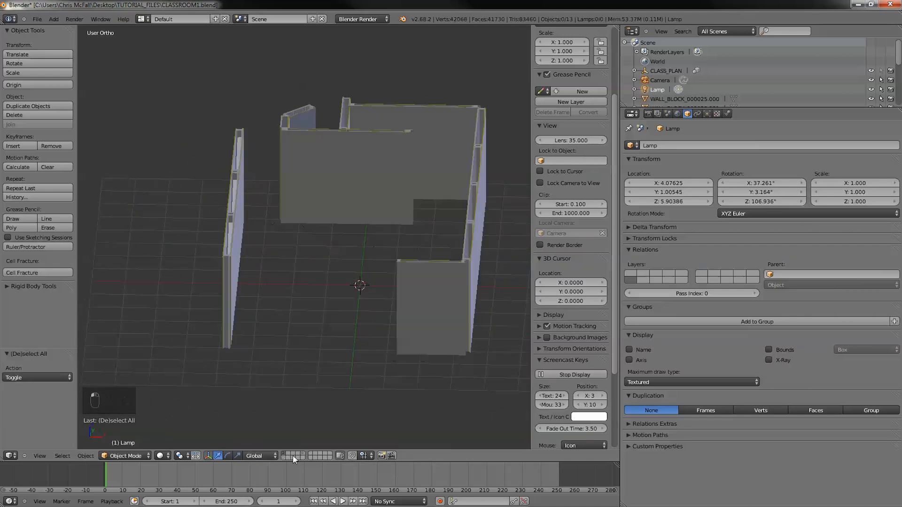
Step: Add a Mesh Cache modifier to the nearest wall block of the freestanding side wall
{"action": "middle_click_drag", "start_coordinate": [331, 203], "coordinate": [344, 257]}
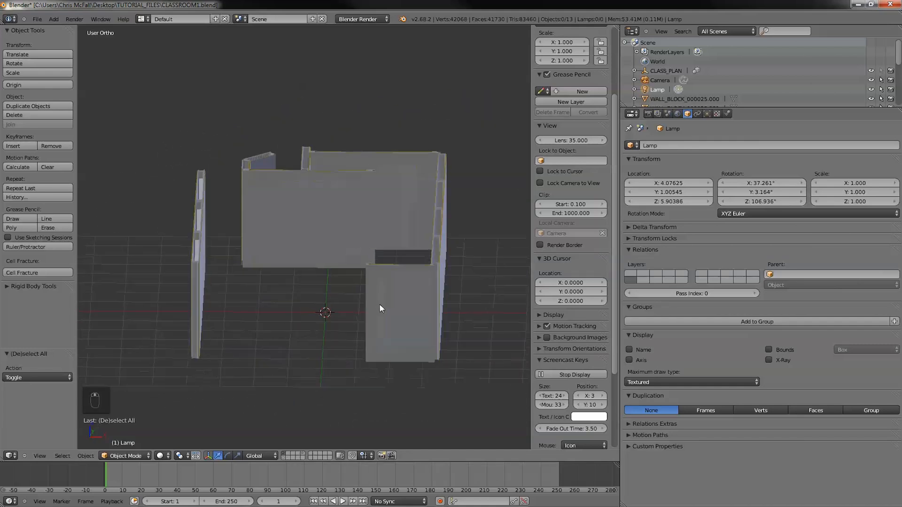
{"action": "right_click", "coordinate": [200, 272]}
{"action": "middle_click_drag", "start_coordinate": [216, 274], "coordinate": [221, 238]}
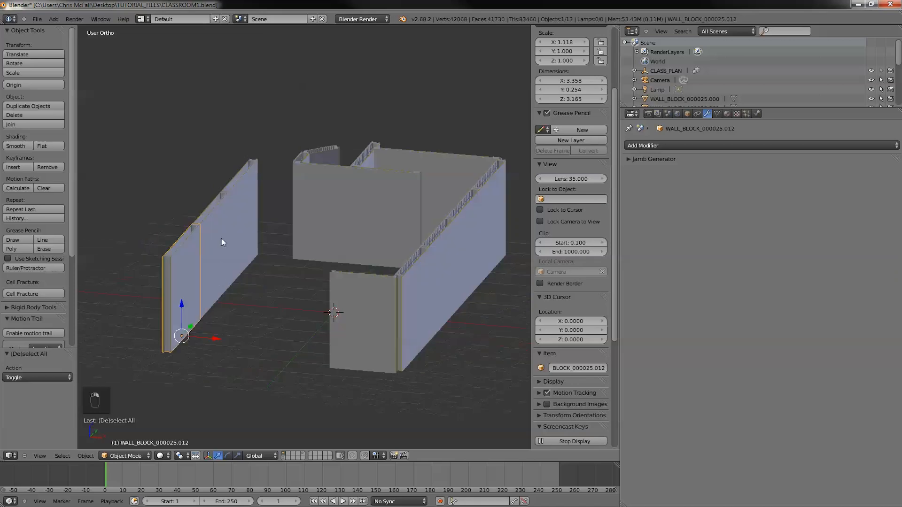
{"action": "right_click", "coordinate": [331, 209]}
{"action": "right_click", "coordinate": [200, 282]}
{"action": "left_click", "coordinate": [697, 145]}
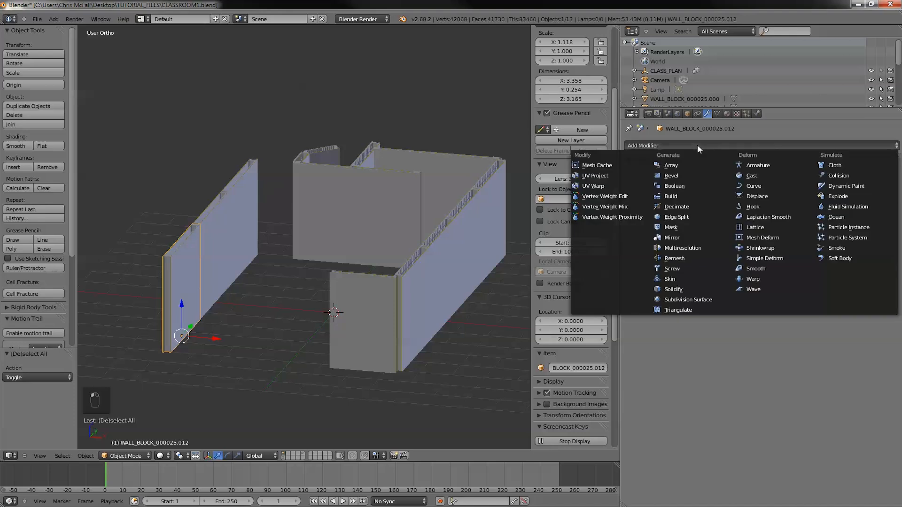
{"action": "left_click", "coordinate": [625, 166]}
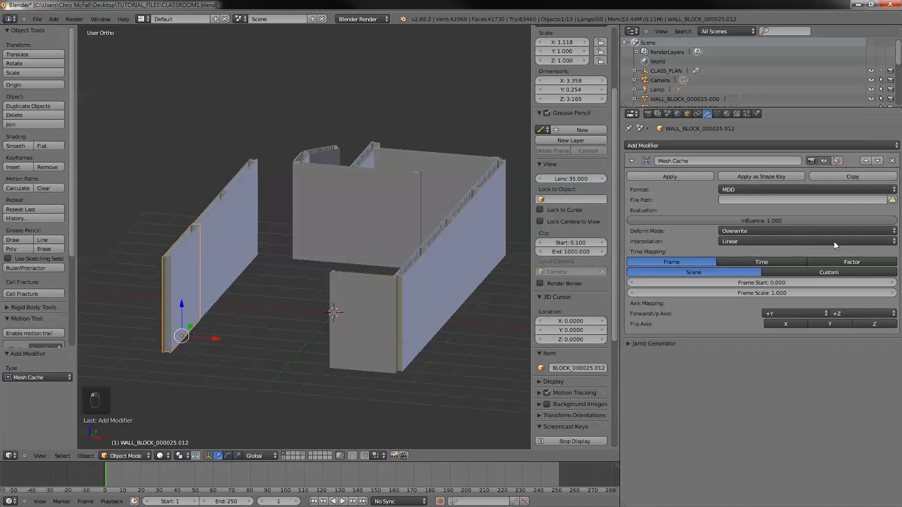
Step: Load meshfoot_wall.mdd from the WALL\objmdd folder as the Mesh Cache file
{"action": "left_click", "coordinate": [892, 200]}
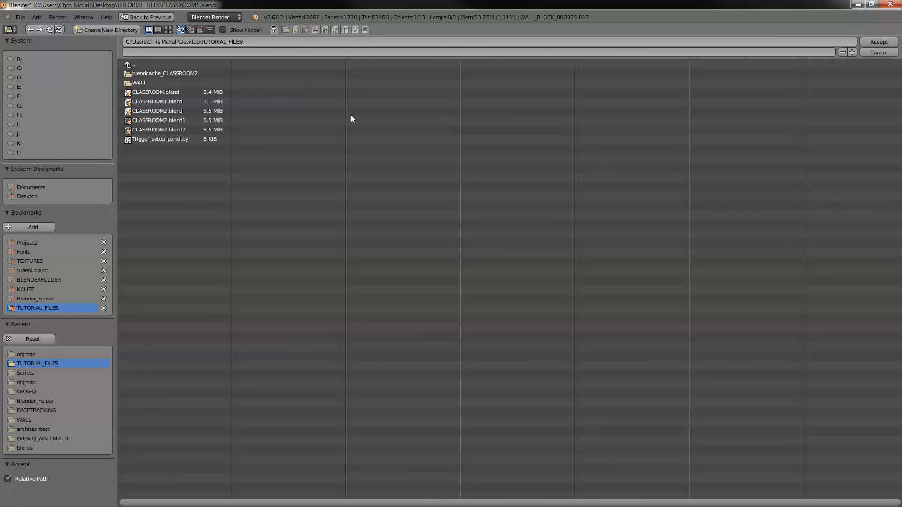
{"action": "left_click", "coordinate": [142, 83]}
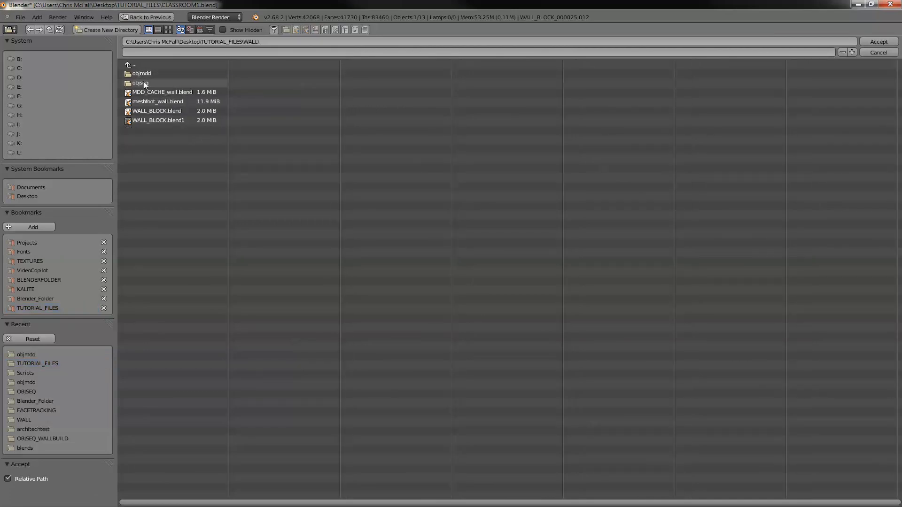
{"action": "left_click", "coordinate": [146, 74]}
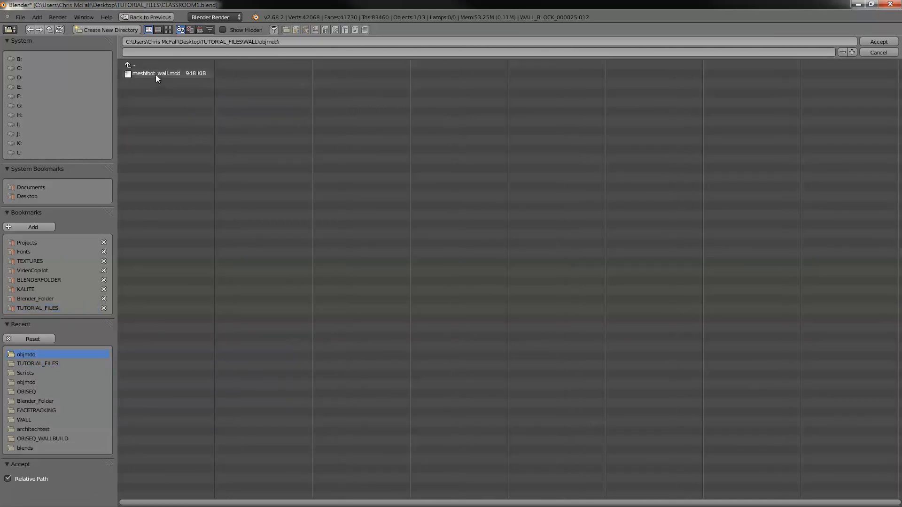
{"action": "left_click", "coordinate": [156, 75]}
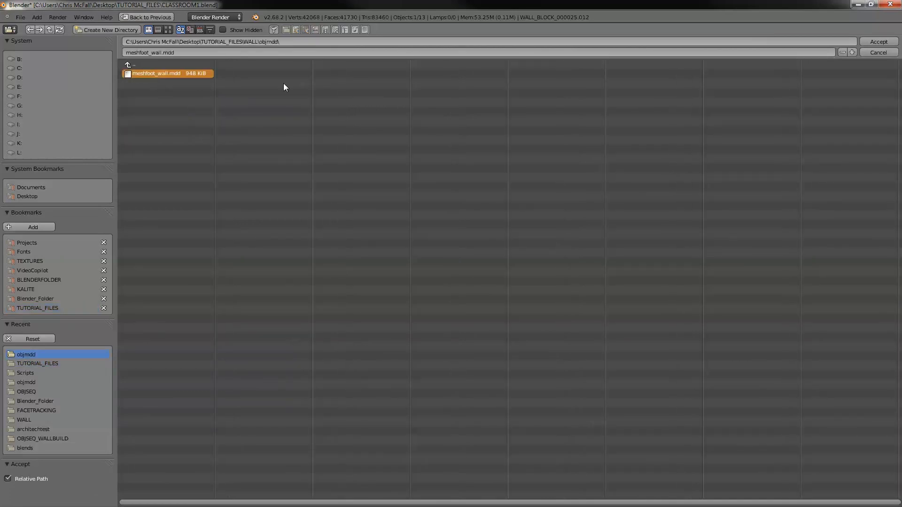
{"action": "left_click", "coordinate": [878, 42]}
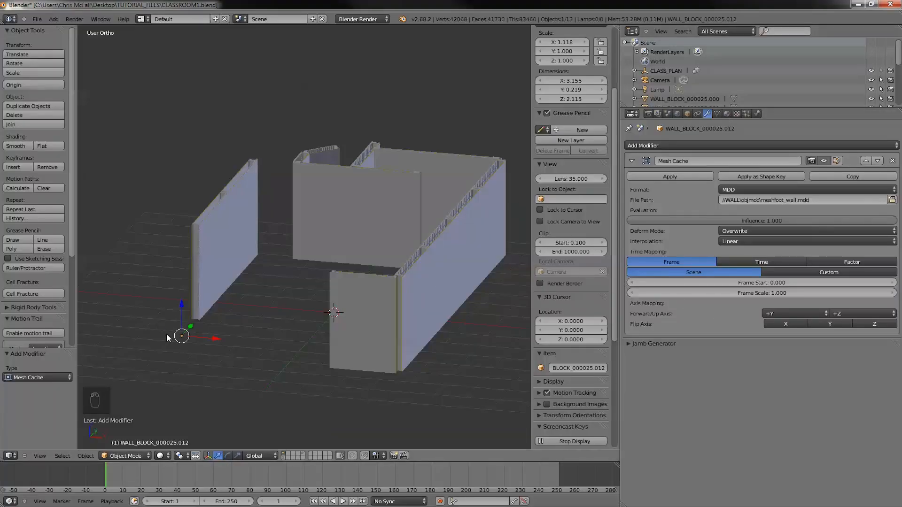
Step: Set the Mesh Cache time mapping to Factor with Custom play mode and an evaluation factor of 1.000
{"action": "left_click", "coordinate": [847, 261]}
{"action": "left_click", "coordinate": [790, 273]}
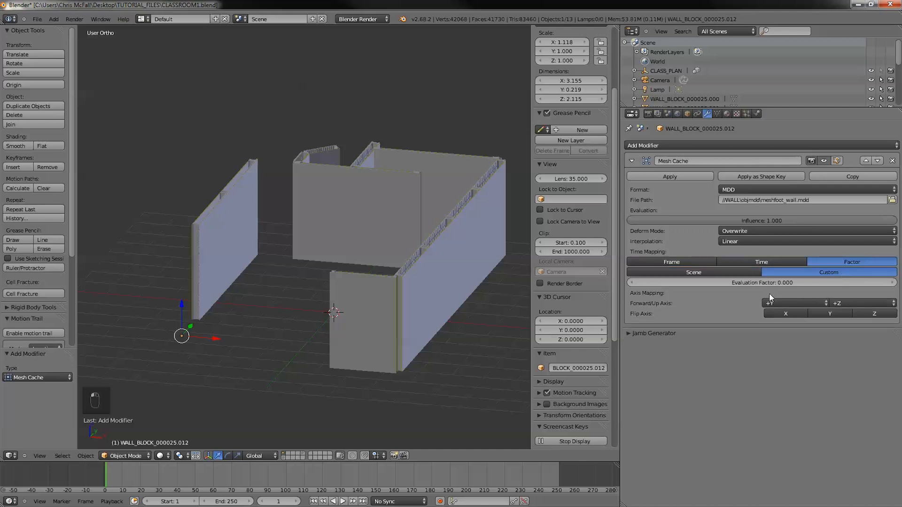
{"action": "left_click", "coordinate": [754, 283]}
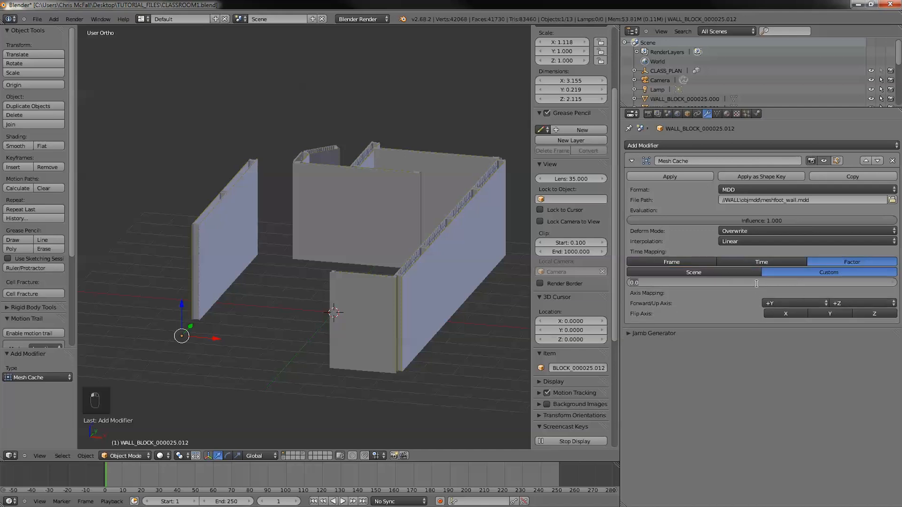
{"action": "left_click", "coordinate": [690, 308]}
{"action": "left_click_drag", "start_coordinate": [744, 283], "coordinate": [895, 283]}
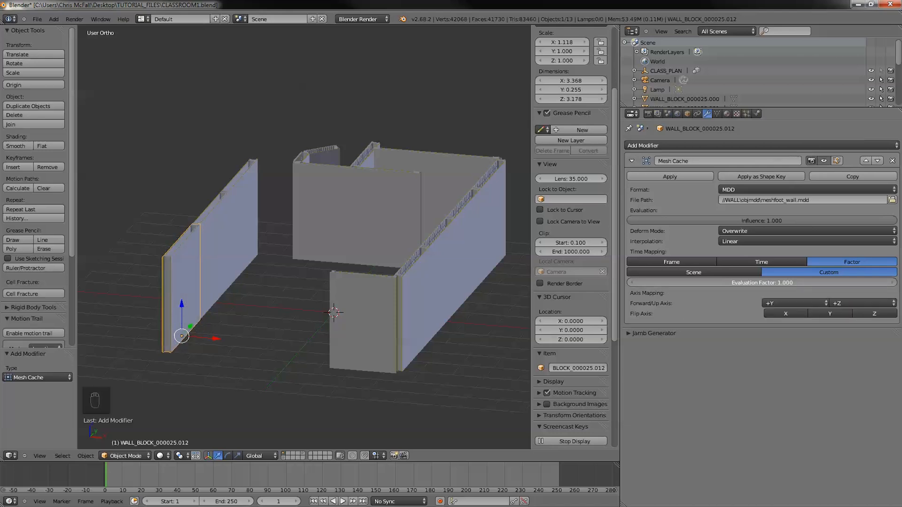
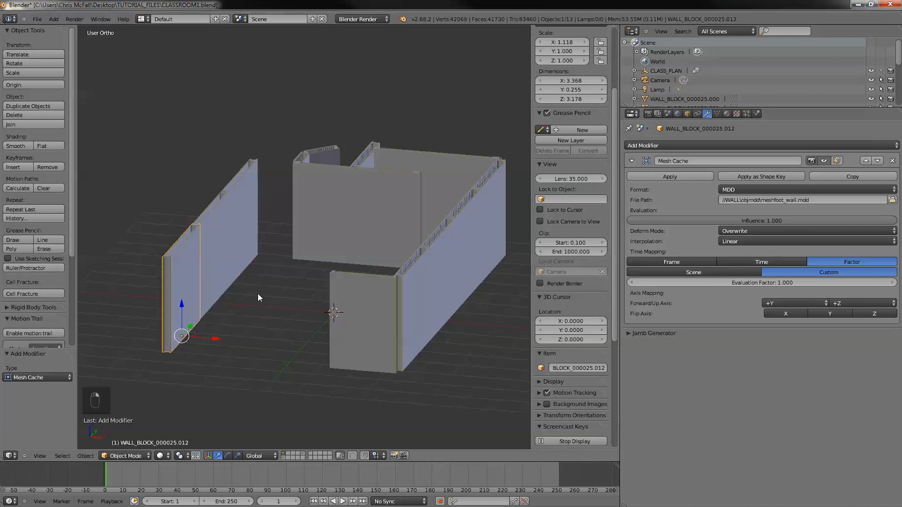
Step: Select all wall blocks, keeping the block with the Mesh Cache modifier as the active object
{"action": "key", "text": "a"}
{"action": "key", "text": "a"}
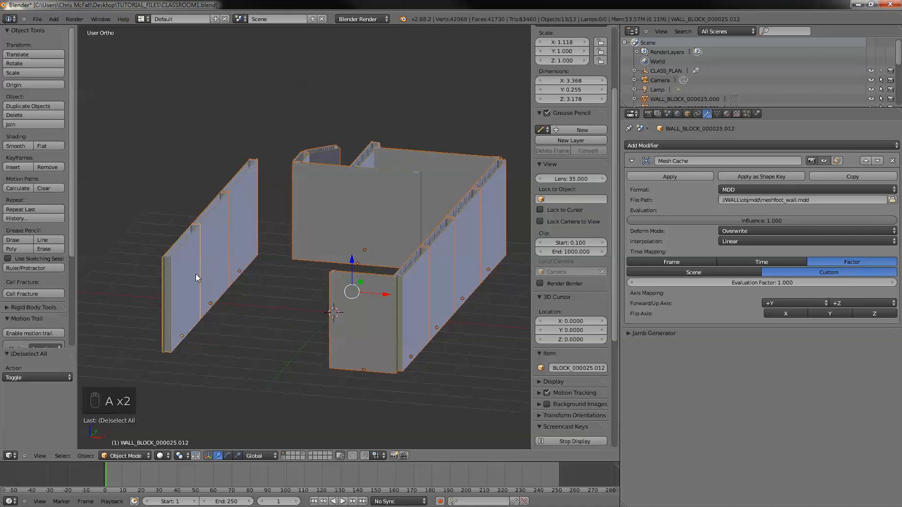
{"action": "right_click", "coordinate": [177, 292], "text": "shift"}
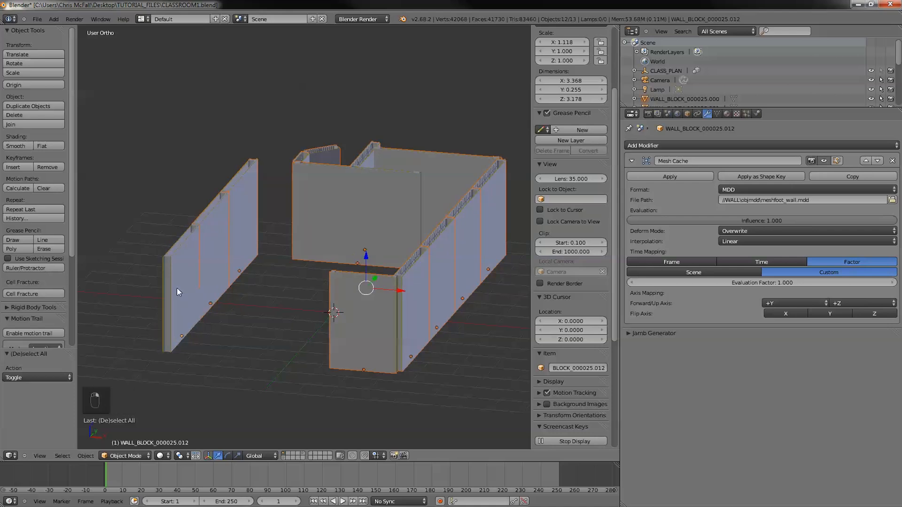
{"action": "right_click", "coordinate": [177, 288], "text": "shift"}
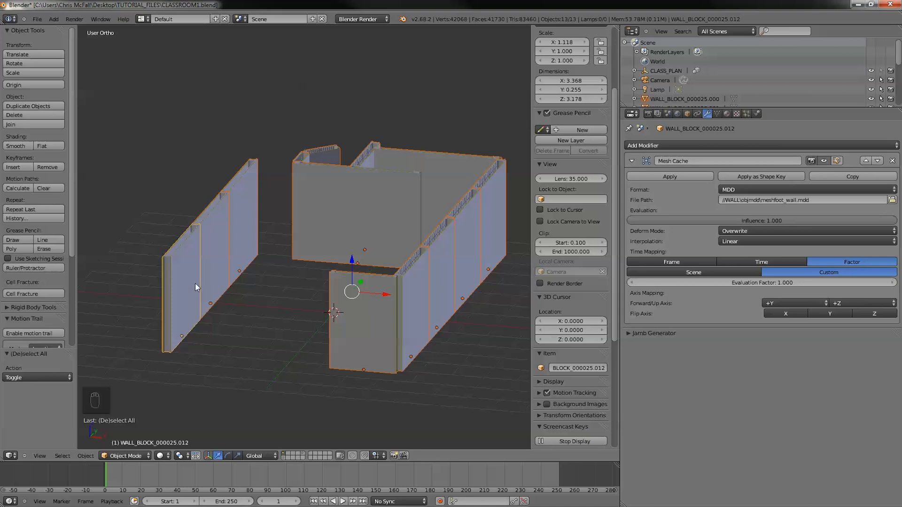
Step: Search the add-ons in the user preferences for "copy" and make sure 3D View: Copy Attributes Menu is enabled
{"action": "key", "text": "ctrl+c"}
{"action": "left_click", "coordinate": [37, 19]}
{"action": "key", "text": "ctrl+c"}
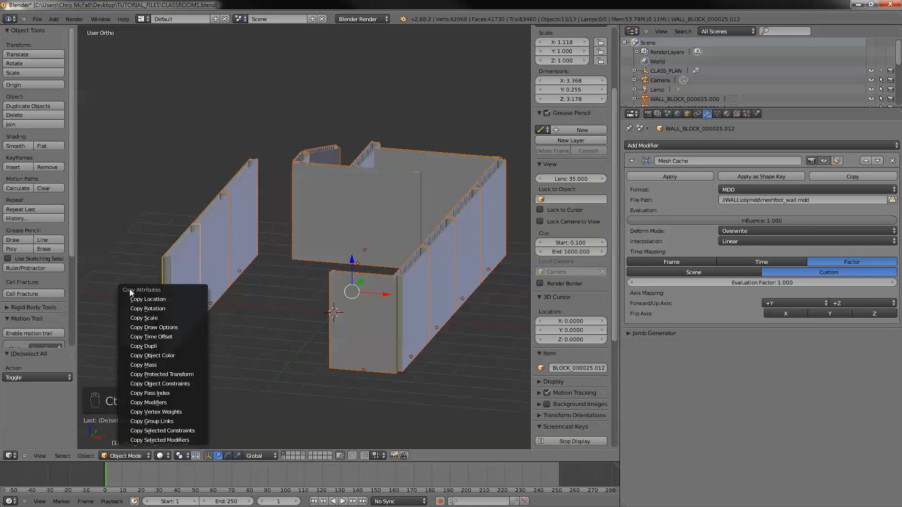
{"action": "left_click", "coordinate": [37, 20]}
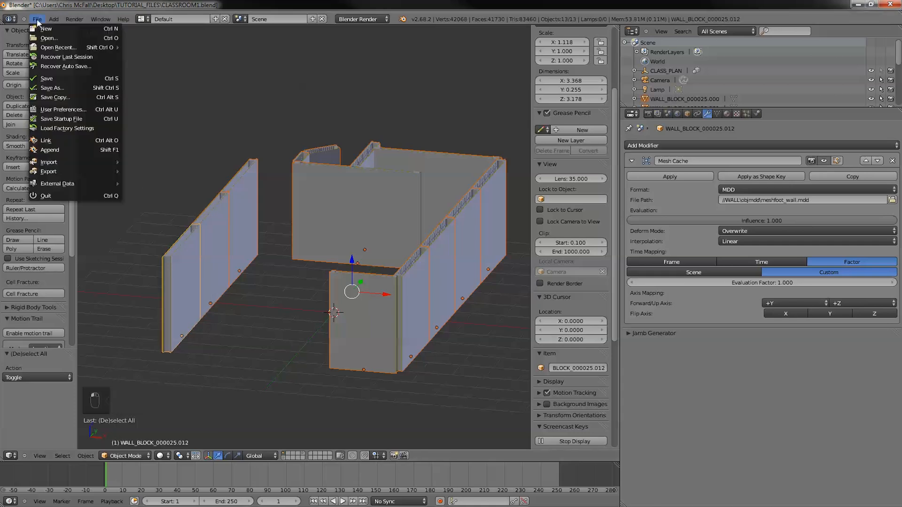
{"action": "left_click", "coordinate": [48, 111]}
{"action": "left_click", "coordinate": [41, 37]}
{"action": "type", "text": "copy"}
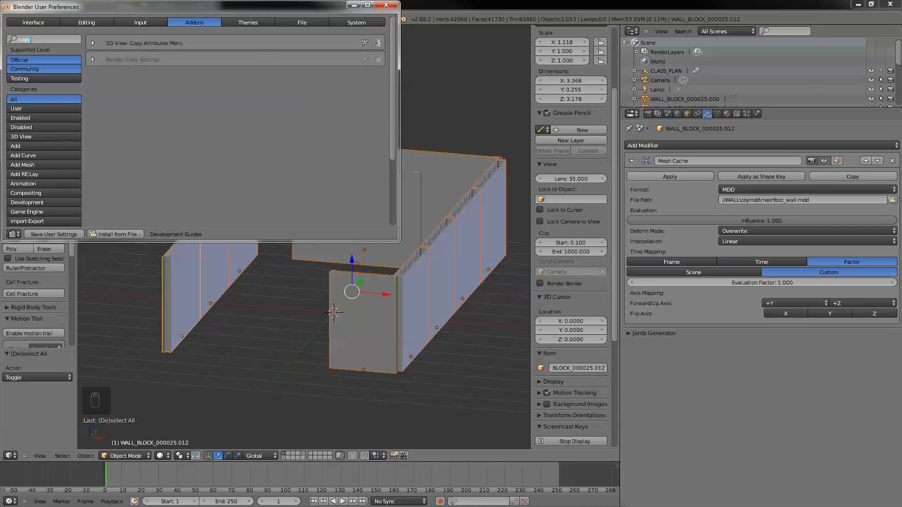
{"action": "left_click", "coordinate": [378, 42]}
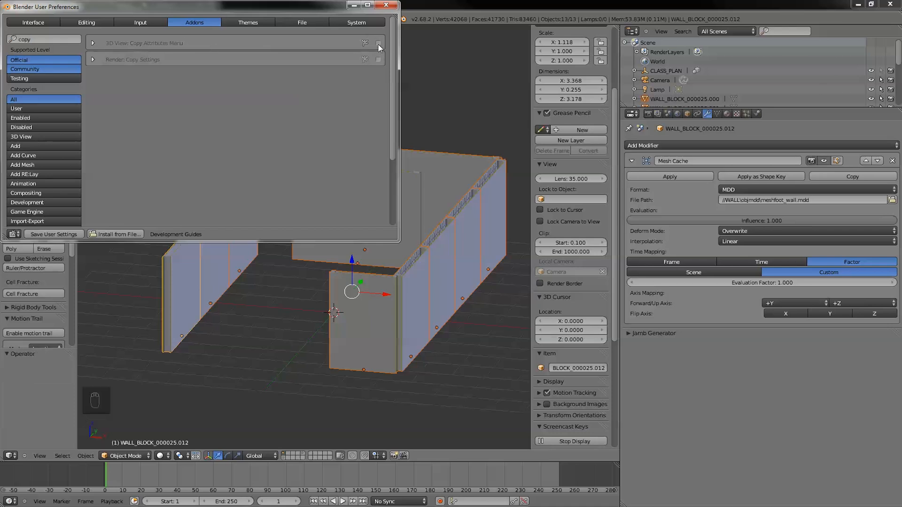
Step: Examine the description and location details of the Copy Attributes Menu add-on, and close the user preferences
{"action": "left_click", "coordinate": [93, 43]}
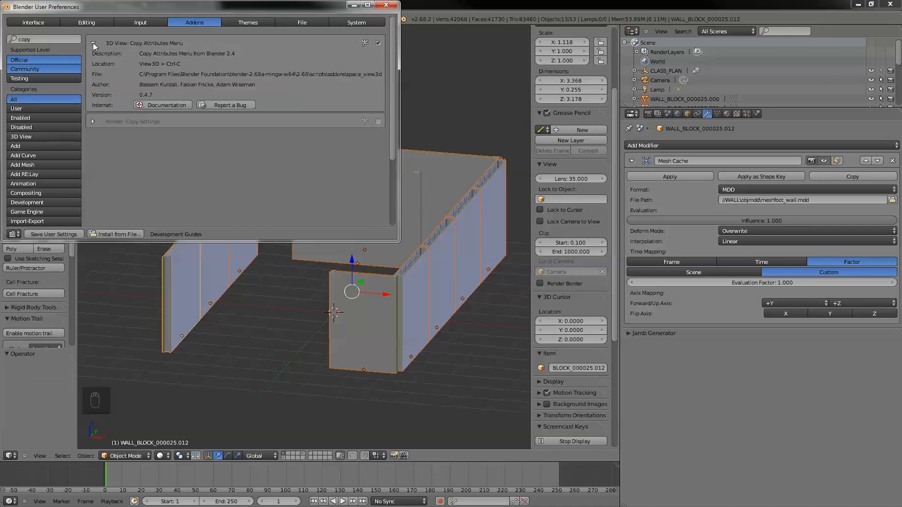
{"action": "left_click", "coordinate": [93, 44]}
{"action": "left_click", "coordinate": [92, 44]}
{"action": "left_click", "coordinate": [96, 43]}
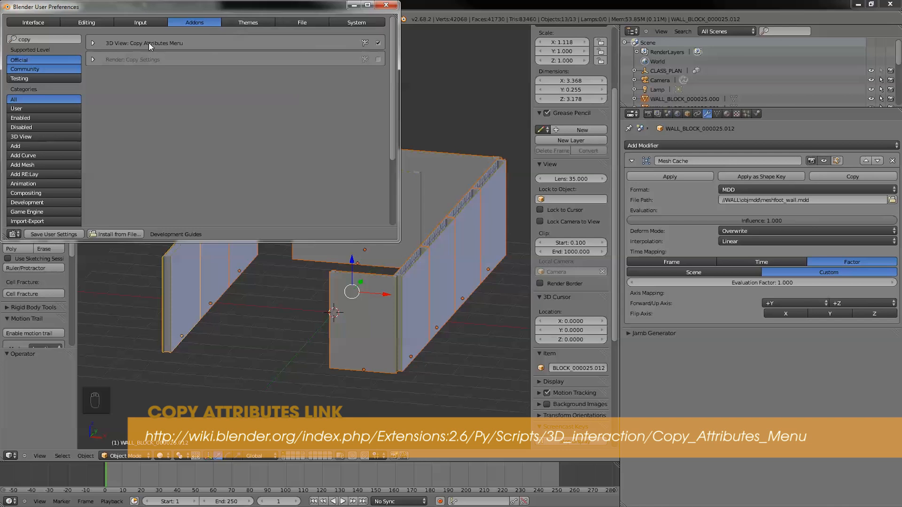
{"action": "left_click", "coordinate": [93, 42]}
{"action": "left_click", "coordinate": [93, 43]}
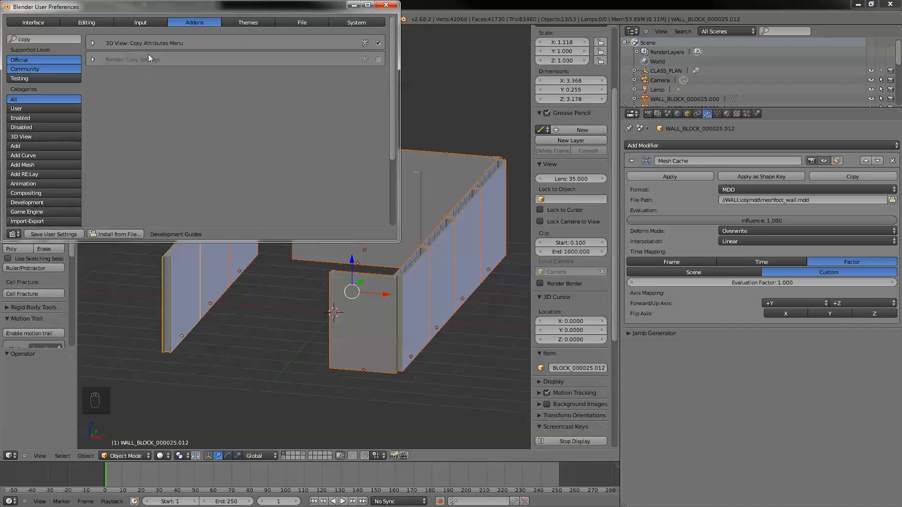
{"action": "left_click", "coordinate": [386, 5]}
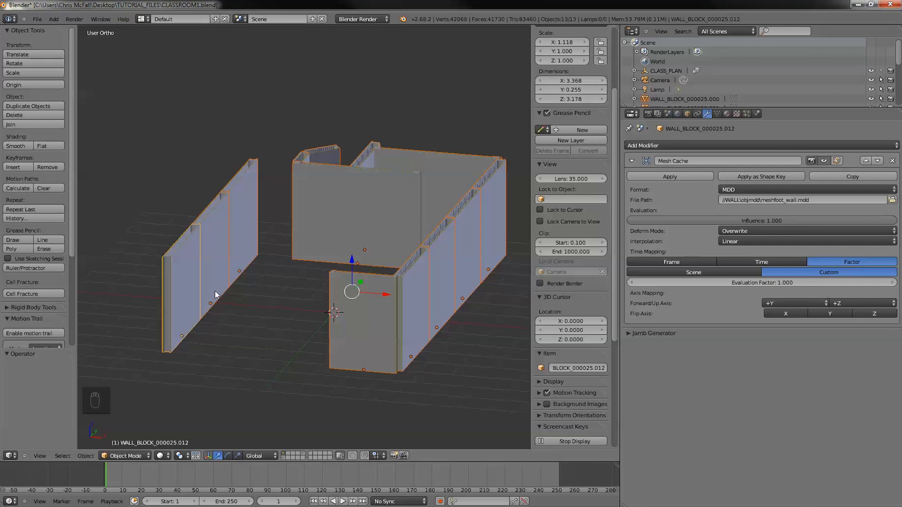
Step: Copy the active block's modifiers to all selected wall blocks and check several individual blocks for the Mesh Cache modifier
{"action": "key", "text": "ctrl+c"}
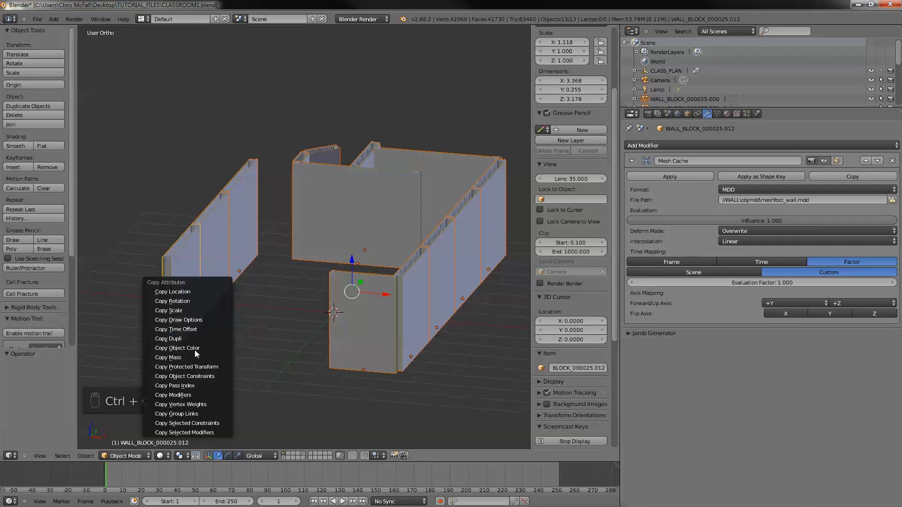
{"action": "left_click", "coordinate": [186, 396]}
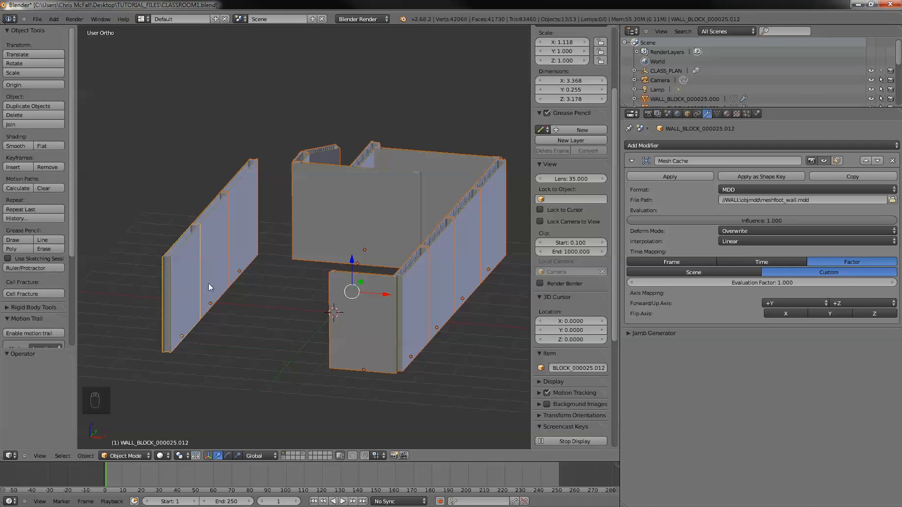
{"action": "right_click", "coordinate": [348, 299]}
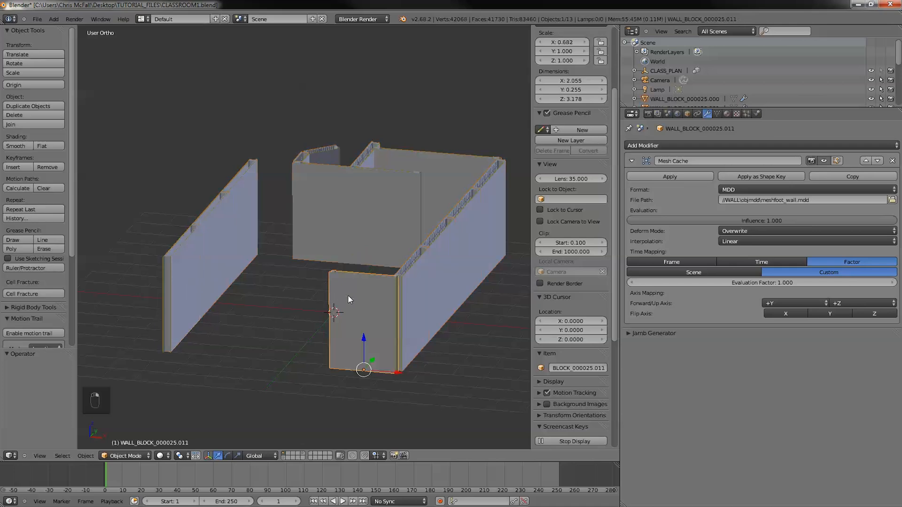
{"action": "right_click", "coordinate": [374, 198]}
{"action": "right_click", "coordinate": [312, 151]}
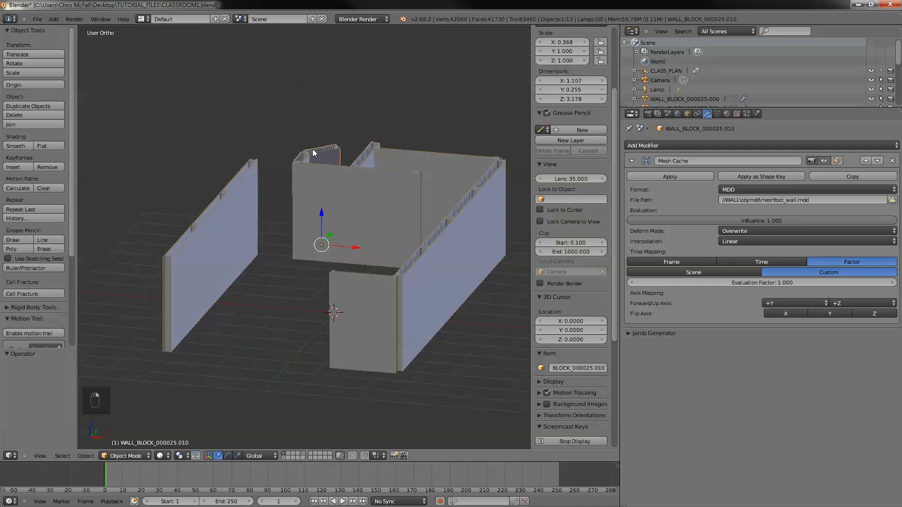
{"action": "right_click", "coordinate": [303, 157]}
{"action": "right_click", "coordinate": [215, 240]}
{"action": "right_click", "coordinate": [179, 265]}
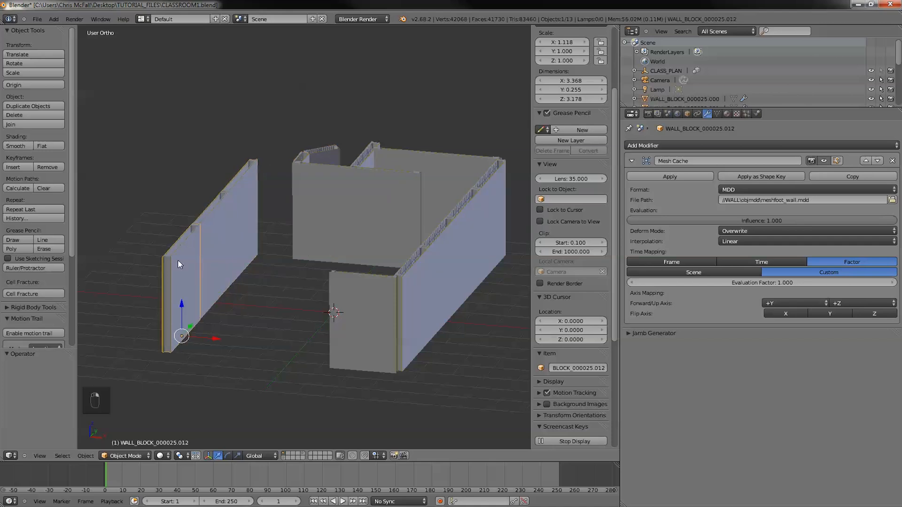
{"action": "middle_click_drag", "start_coordinate": [245, 204], "coordinate": [210, 261]}
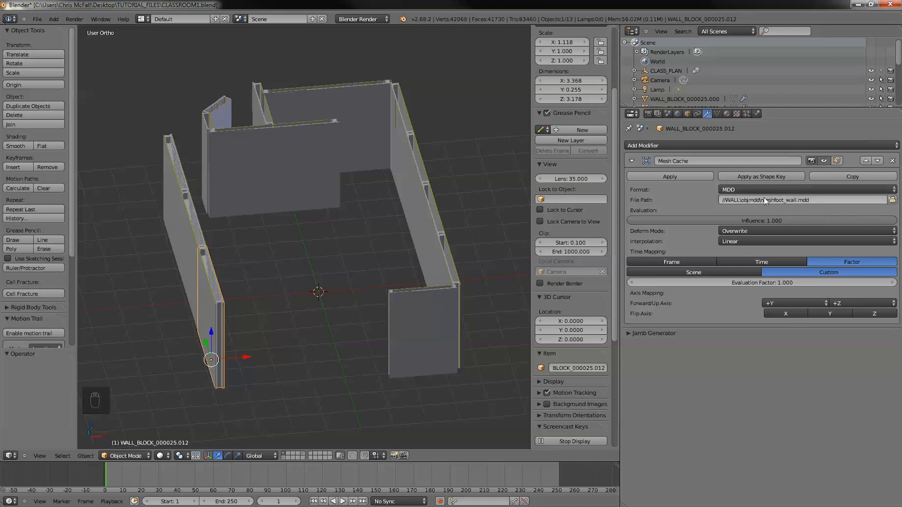
{"action": "middle_click_drag", "start_coordinate": [272, 269], "coordinate": [341, 238]}
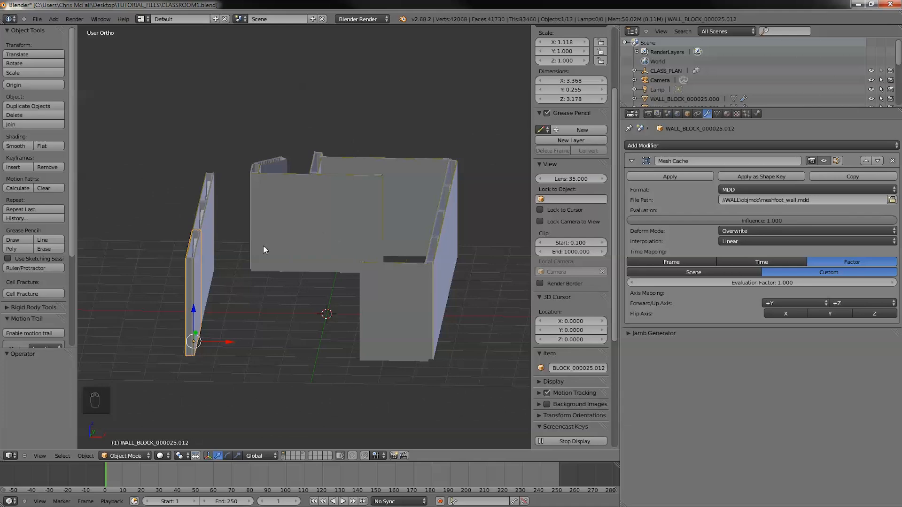
{"action": "middle_click_drag", "start_coordinate": [257, 253], "coordinate": [260, 276]}
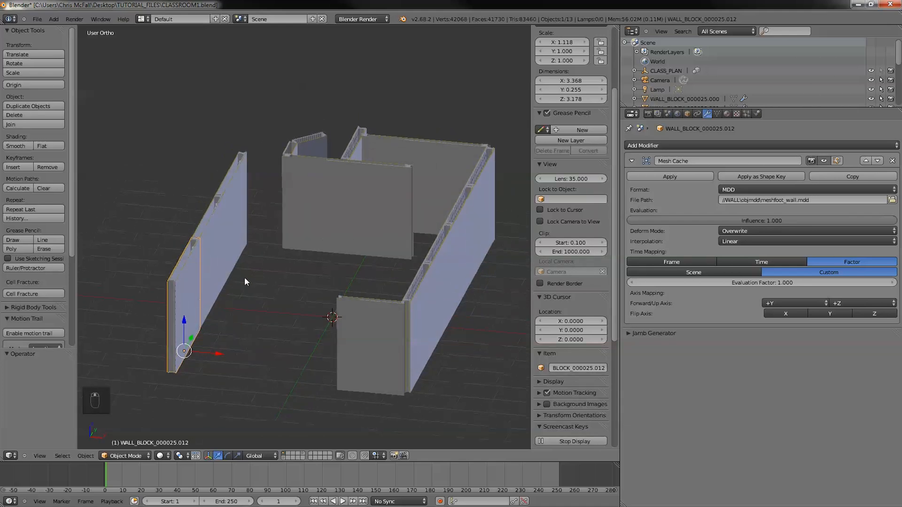
Step: Split the 3D view into two side-by-side areas and turn one of them into a Text Editor
{"action": "left_click_drag", "start_coordinate": [2, 448], "coordinate": [192, 446]}
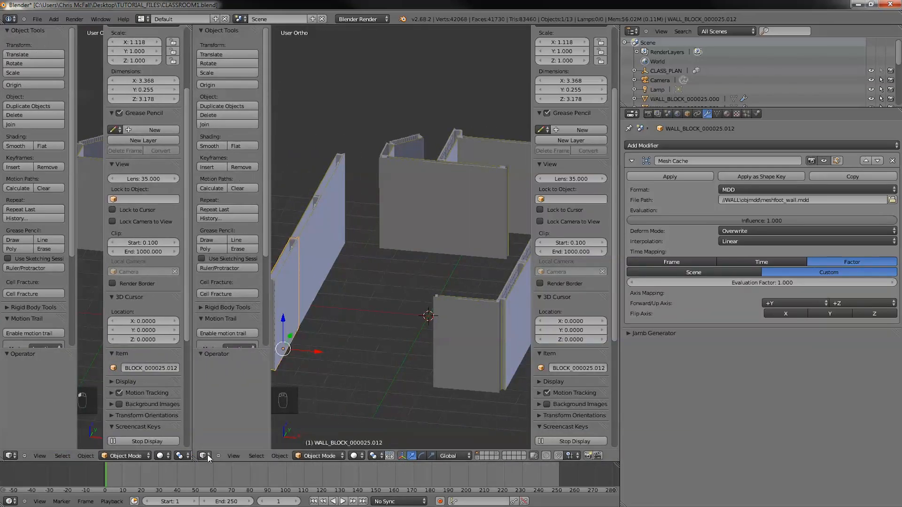
{"action": "left_click", "coordinate": [9, 456]}
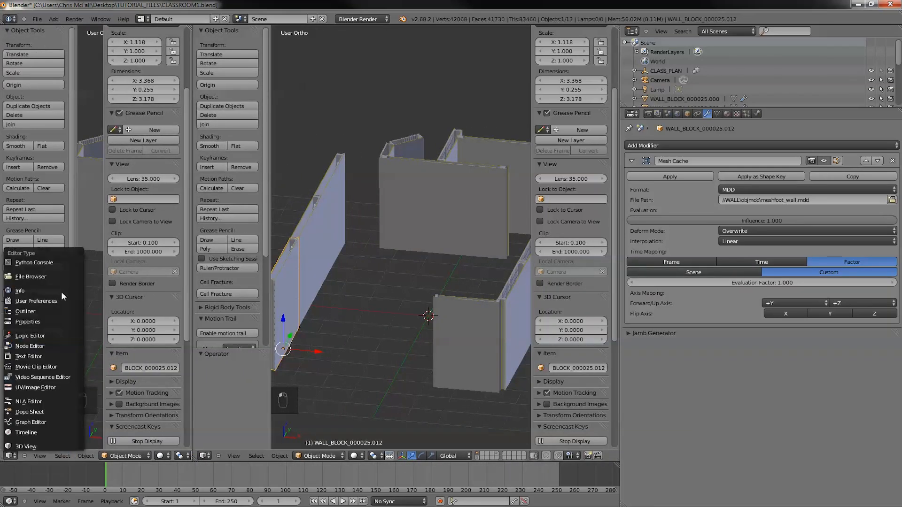
{"action": "left_click", "coordinate": [35, 360]}
Step: Open the text file Trigger_setup_panel.py from the TUTORIAL_FILES folder in the Text Editor
{"action": "left_click", "coordinate": [58, 456]}
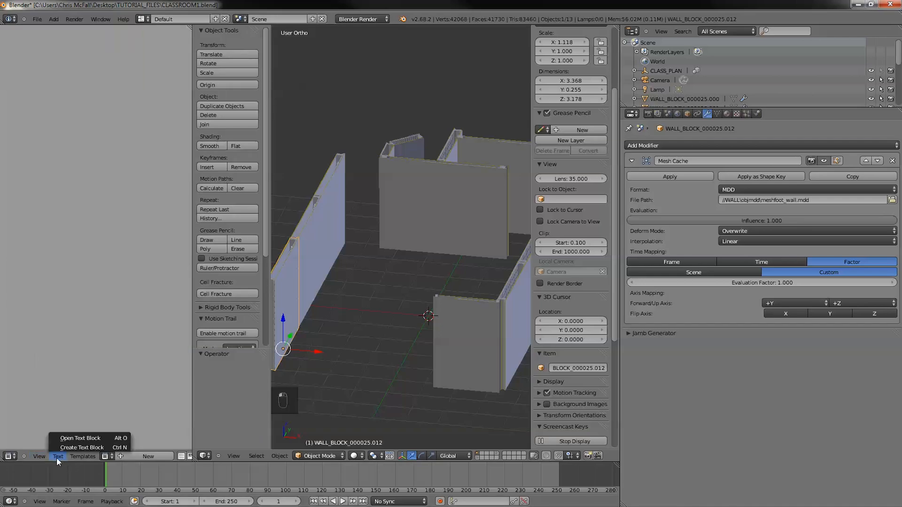
{"action": "left_click", "coordinate": [75, 441]}
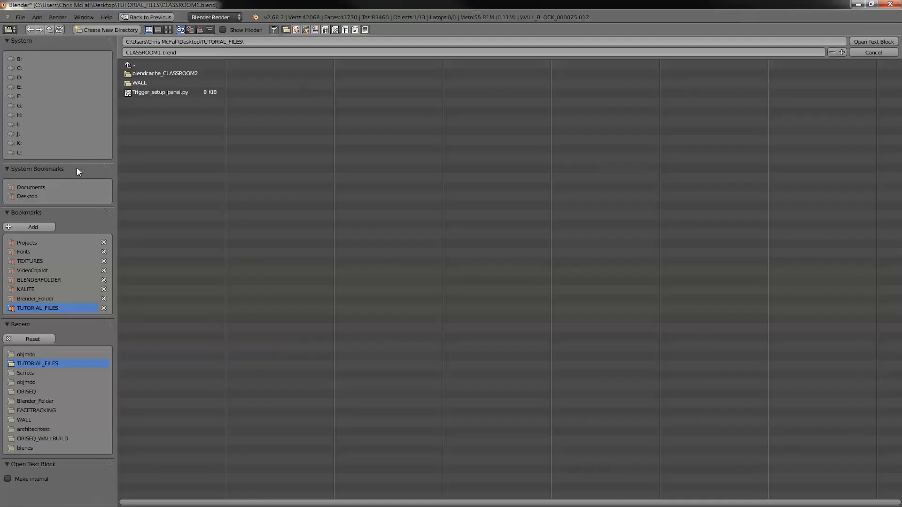
{"action": "left_click", "coordinate": [37, 299]}
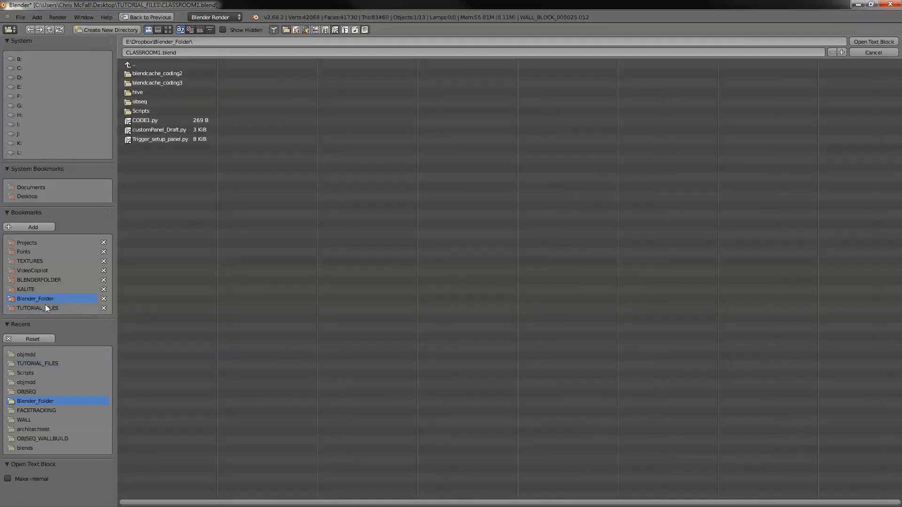
{"action": "left_click", "coordinate": [46, 307]}
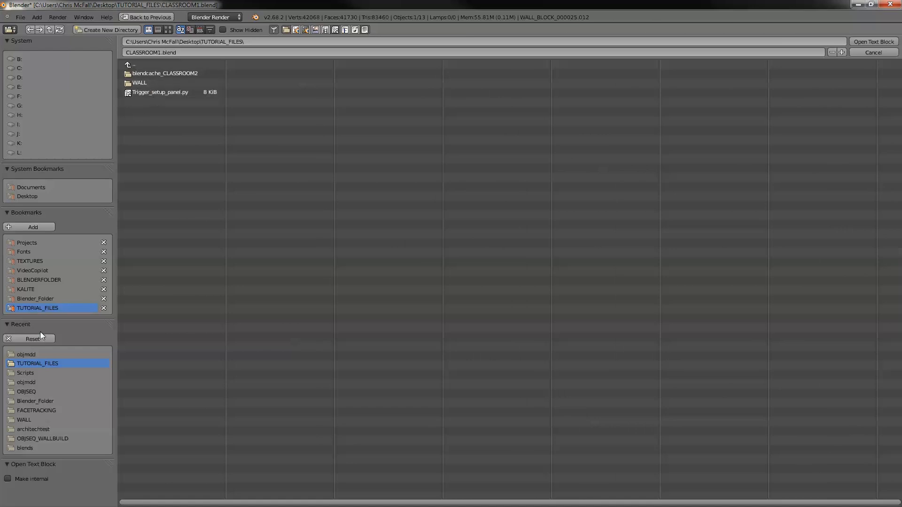
{"action": "left_click", "coordinate": [170, 94]}
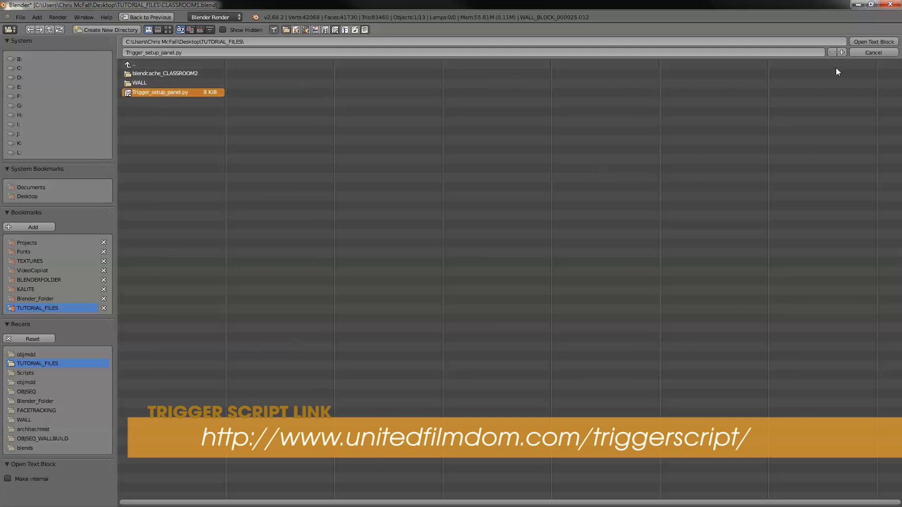
{"action": "left_click", "coordinate": [873, 41]}
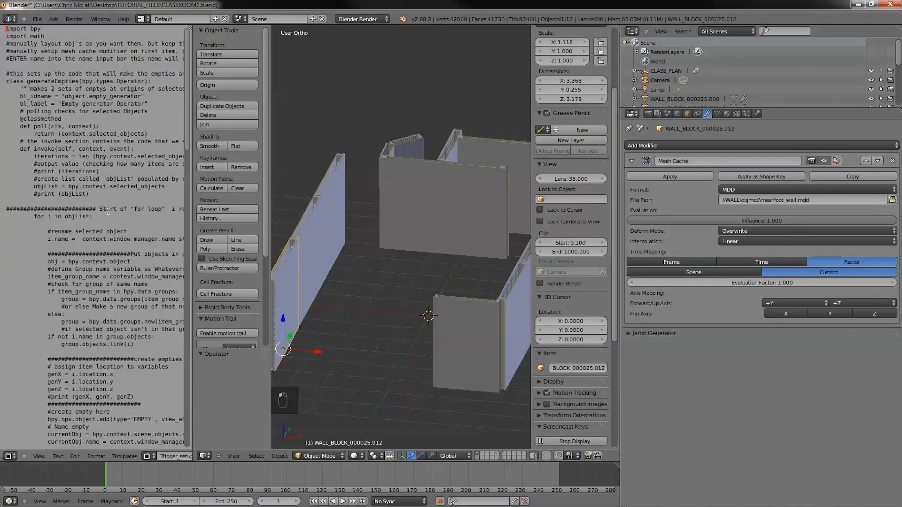
Step: Widen the Text Editor area and look through the trigger setup script to its end
{"action": "left_click_drag", "start_coordinate": [27, 37], "coordinate": [7, 28]}
{"action": "left_click", "coordinate": [133, 367]}
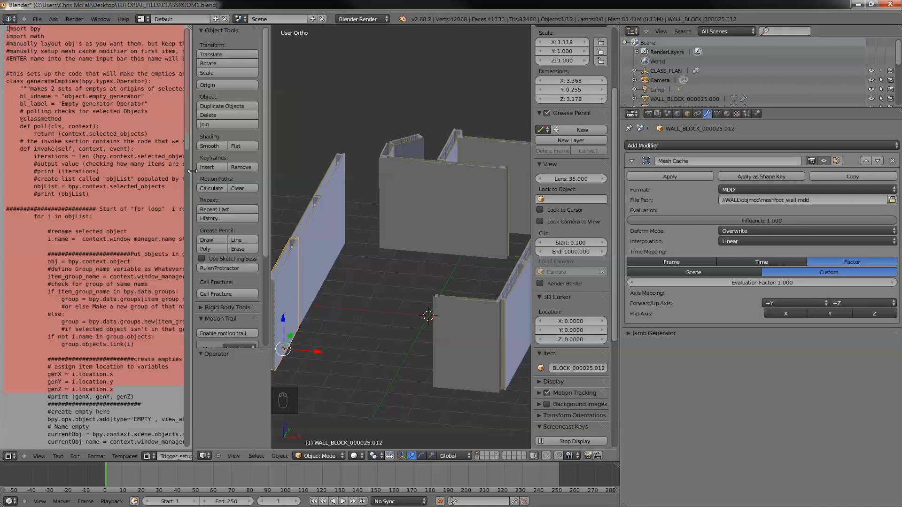
{"action": "left_click_drag", "start_coordinate": [193, 171], "coordinate": [214, 171]}
{"action": "key", "text": "ctrl+a"}
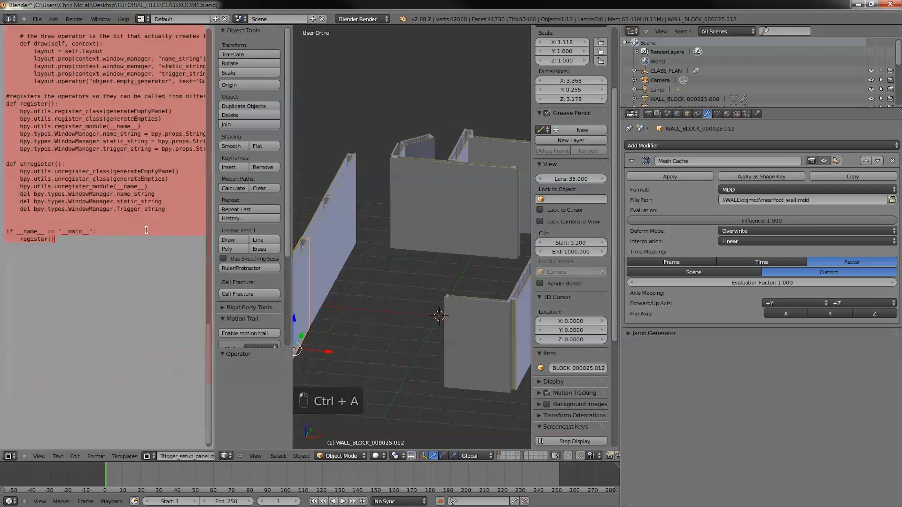
{"action": "left_click", "coordinate": [87, 270]}
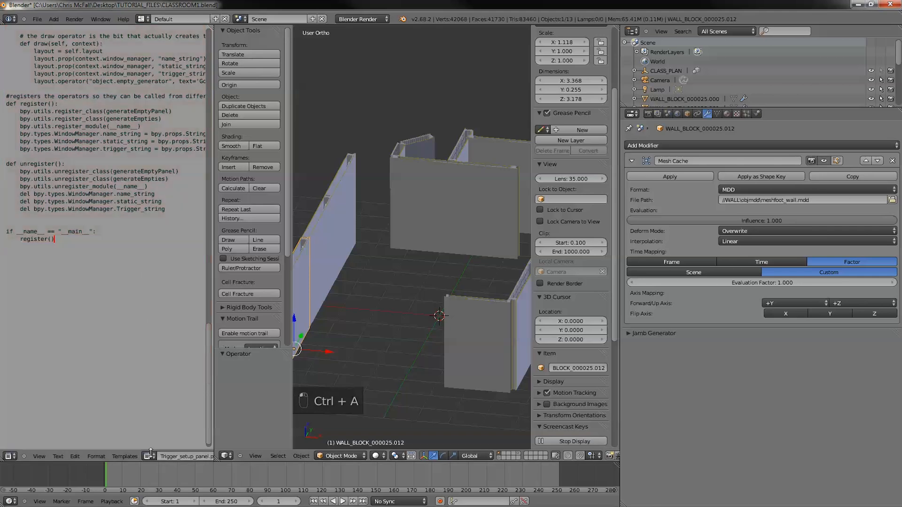
Step: Enable the Register option for Trigger_setup_panel.py and run the script
{"action": "scroll", "coordinate": [132, 349], "scroll_direction": "down", "scroll_amount": 1}
{"action": "scroll", "coordinate": [132, 349], "scroll_direction": "up", "scroll_amount": 2}
{"action": "scroll", "coordinate": [125, 456], "scroll_direction": "down", "scroll_amount": 5}
{"action": "scroll", "coordinate": [36, 448], "scroll_direction": "down", "scroll_amount": 2}
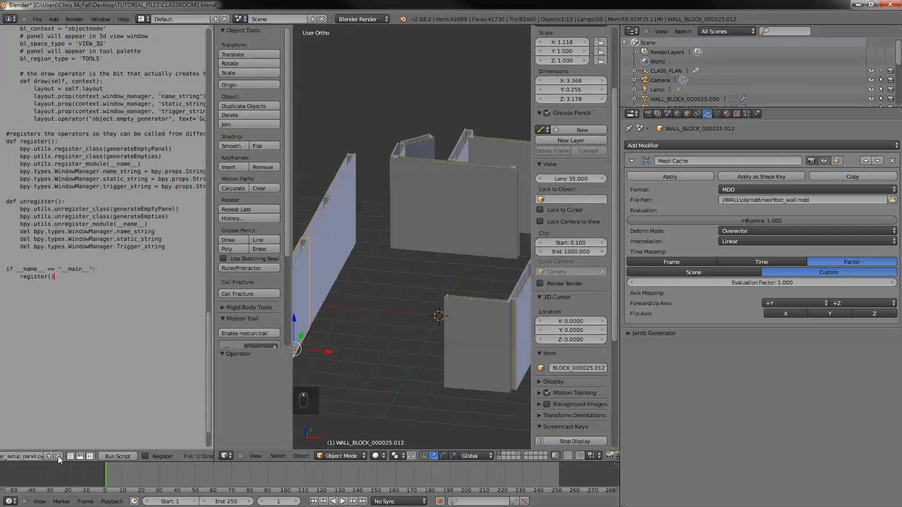
{"action": "scroll", "coordinate": [57, 456], "scroll_direction": "up", "scroll_amount": 7}
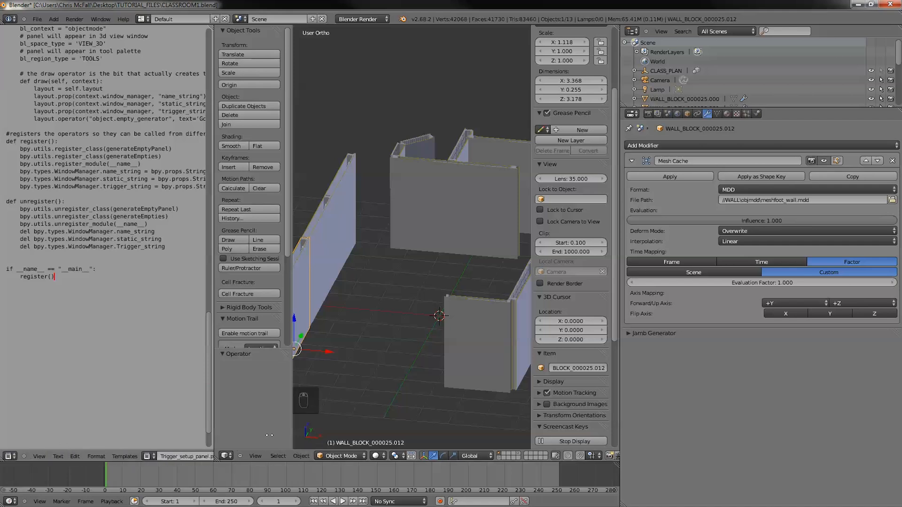
{"action": "scroll", "coordinate": [125, 456], "scroll_direction": "down", "scroll_amount": 1}
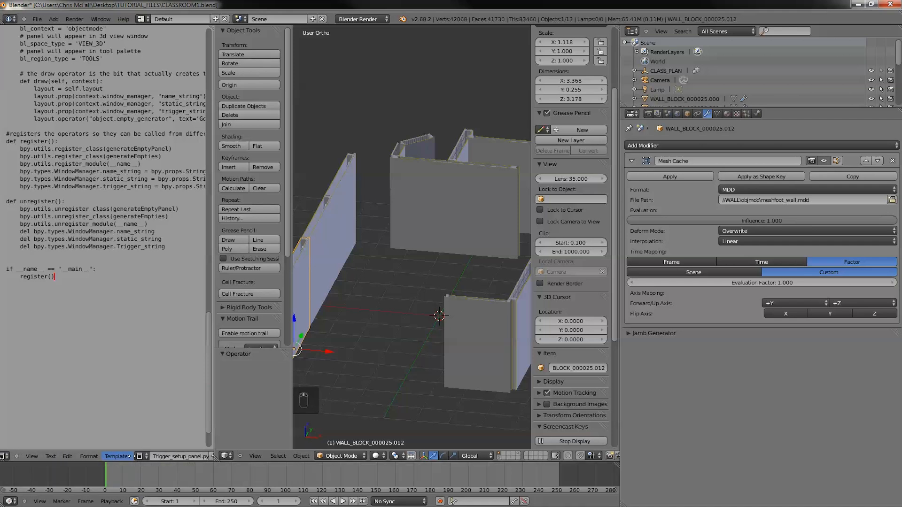
{"action": "scroll", "coordinate": [128, 456], "scroll_direction": "down", "scroll_amount": 5}
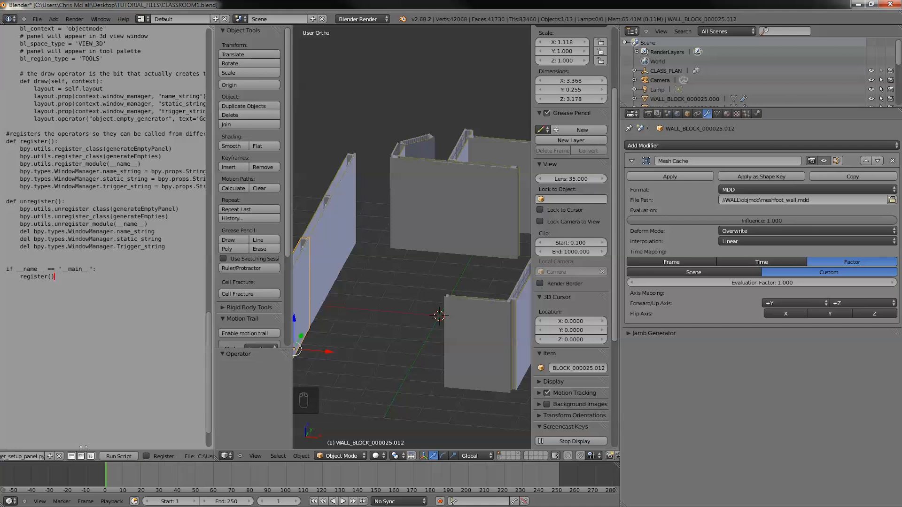
{"action": "scroll", "coordinate": [82, 451], "scroll_direction": "down", "scroll_amount": 10}
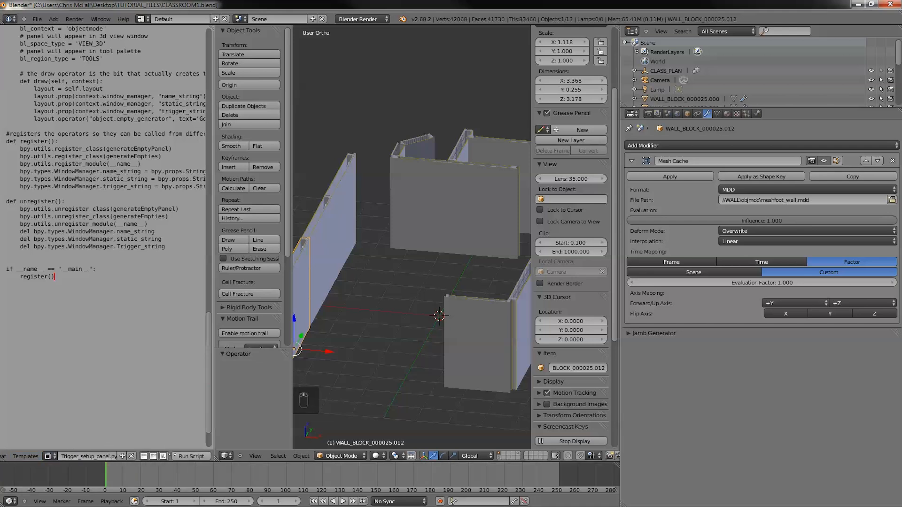
{"action": "left_click", "coordinate": [148, 456]}
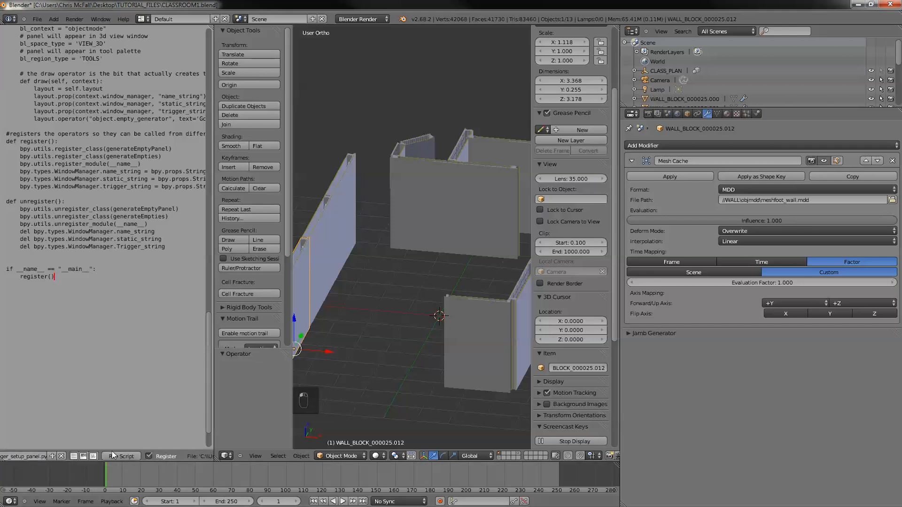
{"action": "left_click", "coordinate": [121, 456]}
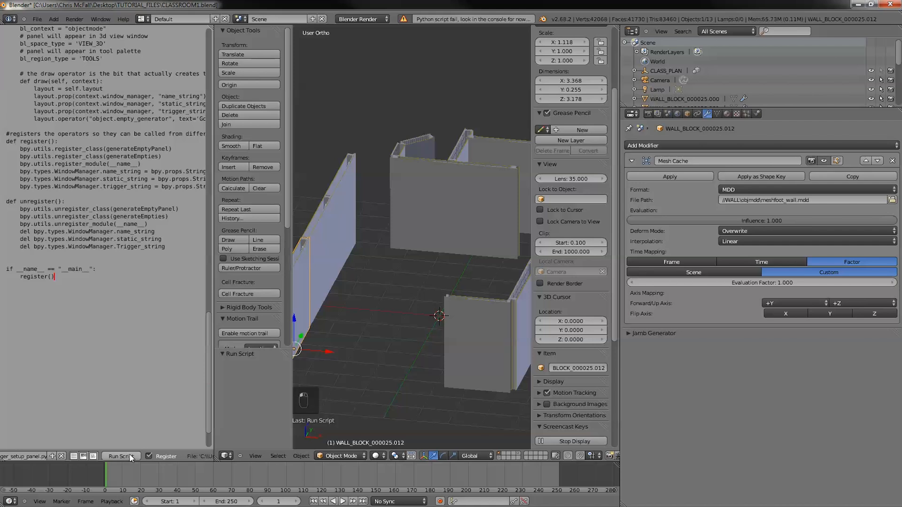
Step: Merge the Text Editor area back into the 3D view and widen the tool shelf around the Dynamic Trigger Setup fields
{"action": "scroll", "coordinate": [277, 374], "scroll_direction": "down", "scroll_amount": 10}
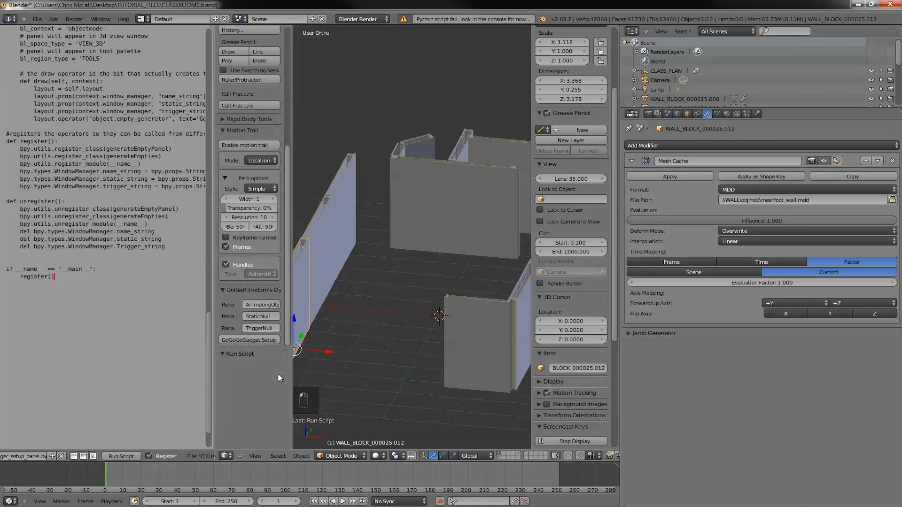
{"action": "left_click_drag", "start_coordinate": [214, 324], "coordinate": [81, 458]}
{"action": "left_click_drag", "start_coordinate": [77, 352], "coordinate": [126, 351]}
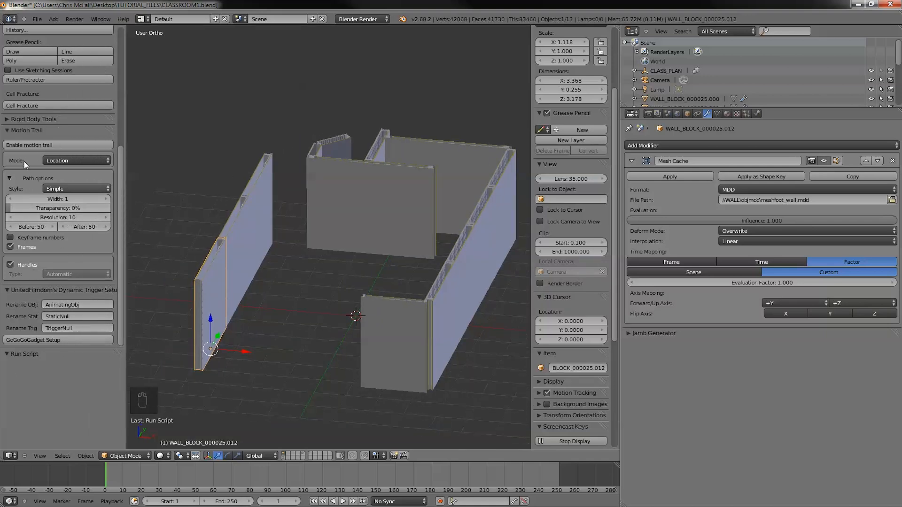
Step: Collapse the Motion Trail and Object Tools sections of the tool shelf
{"action": "left_click", "coordinate": [7, 131]}
{"action": "scroll", "coordinate": [8, 120], "scroll_direction": "up", "scroll_amount": 6}
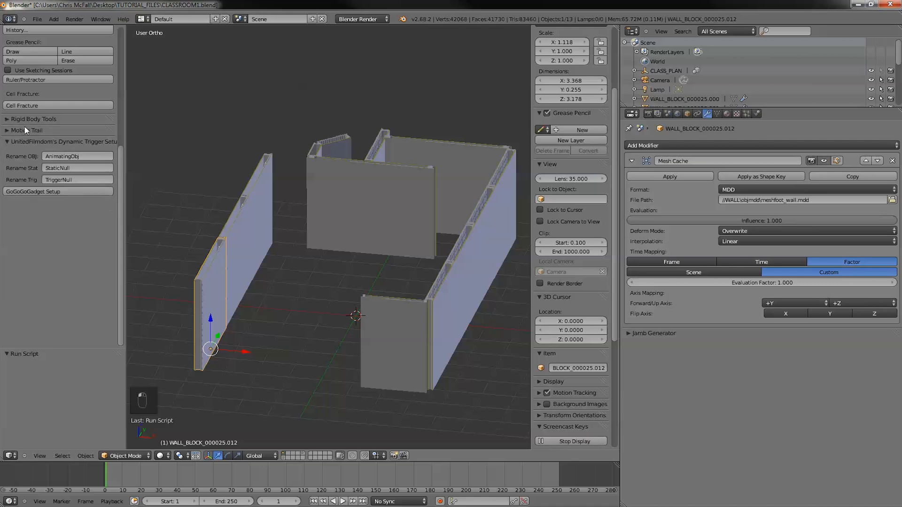
{"action": "scroll", "coordinate": [19, 91], "scroll_direction": "up", "scroll_amount": 5}
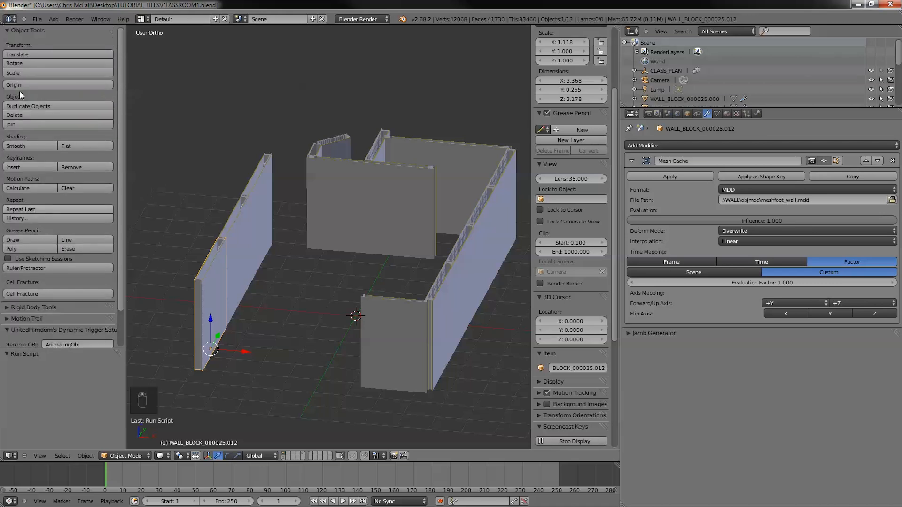
{"action": "left_click", "coordinate": [7, 30]}
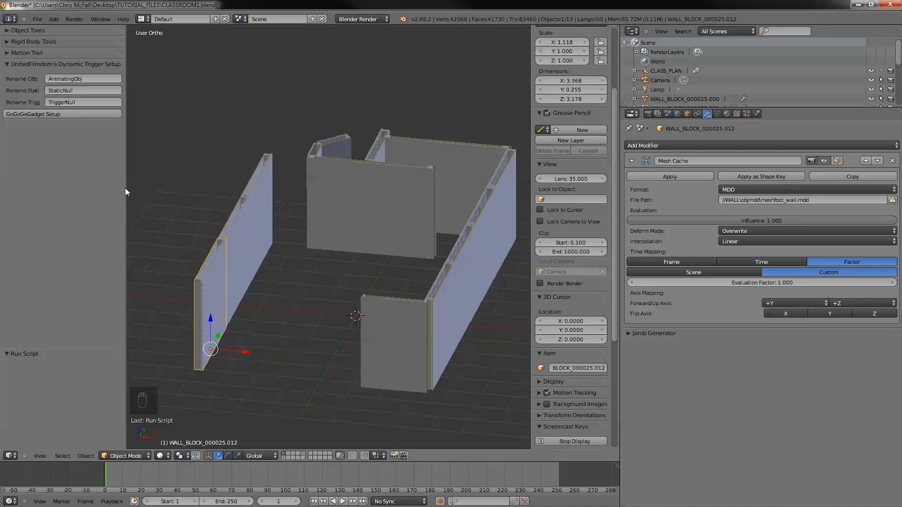
Step: Select all wall blocks, with the Mesh Cache block at the end of the short side wall as the active object
{"action": "right_click", "coordinate": [252, 261]}
{"action": "right_click", "coordinate": [220, 280]}
{"action": "key", "text": "a"}
{"action": "key", "text": "a"}
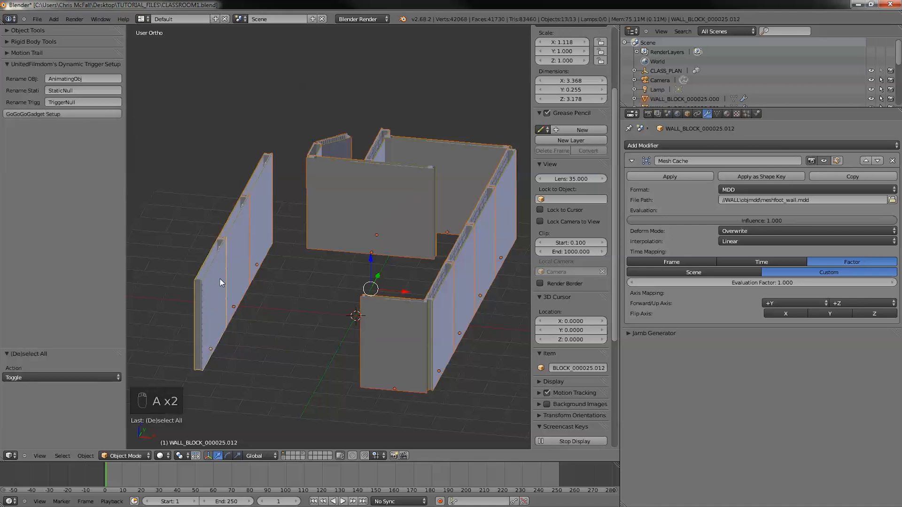
{"action": "middle_click_drag", "start_coordinate": [220, 283], "coordinate": [250, 264]}
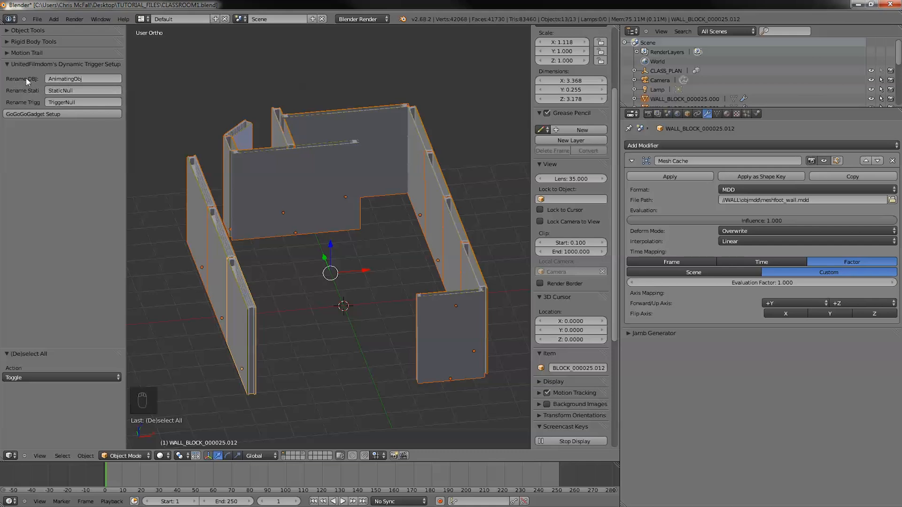
Step: Set the object rename field of the Dynamic Trigger Setup to WALL_Obj
{"action": "left_click", "coordinate": [54, 77]}
{"action": "type", "text": "WALL_"}
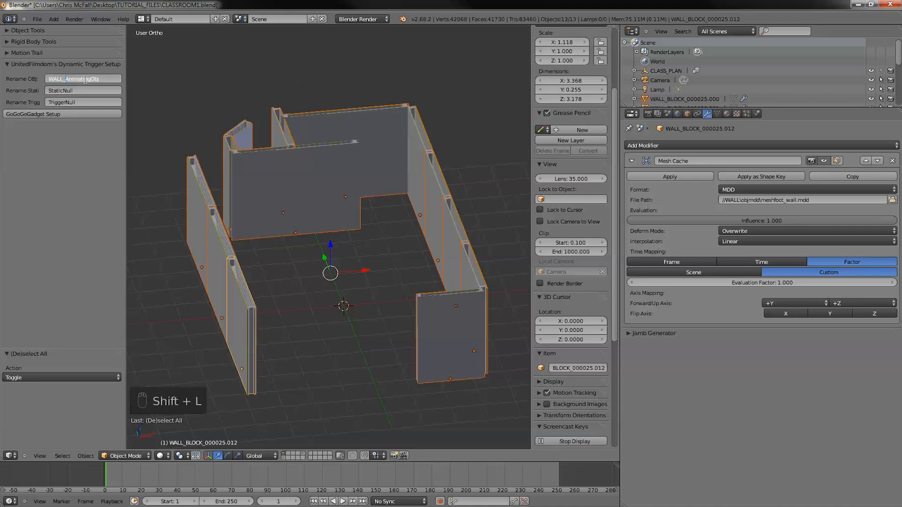
{"action": "key", "text": "BackSpace"}
{"action": "key", "text": "BackSpace"}
{"action": "key", "text": "BackSpace"}
{"action": "key", "text": "BackSpace"}
{"action": "key", "text": "BackSpace"}
{"action": "key", "text": "BackSpace"}
{"action": "key", "text": "BackSpace"}
{"action": "key", "text": "BackSpace"}
{"action": "key", "text": "BackSpace"}
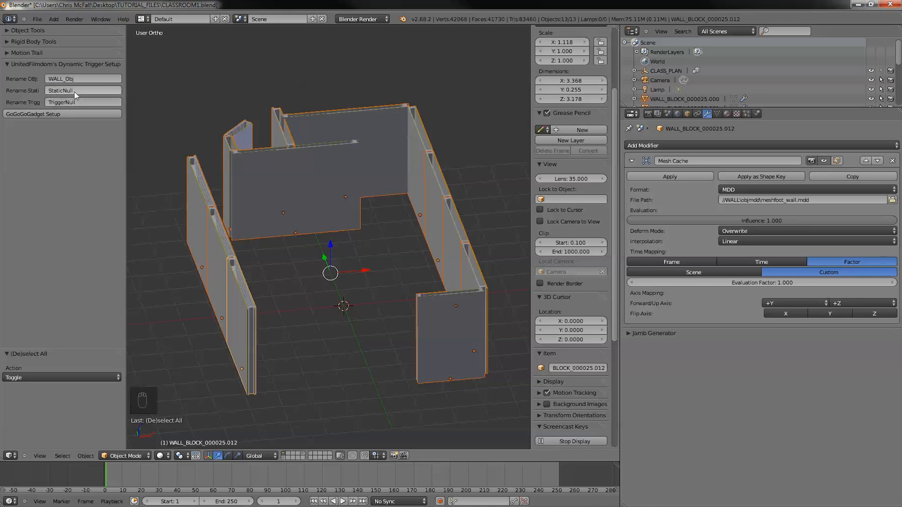
Step: Set the static null name to WALL_StaticNull and the trigger null name to WALL_TriggerNull
{"action": "left_click", "coordinate": [57, 94]}
{"action": "type", "text": "WALL_"}
{"action": "left_click", "coordinate": [67, 103]}
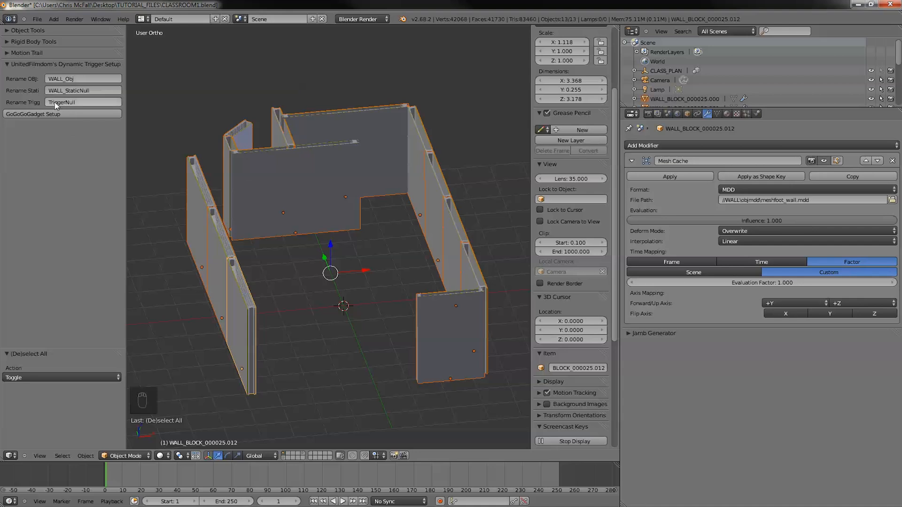
{"action": "type", "text": "WALL_"}
{"action": "key", "text": "Return"}
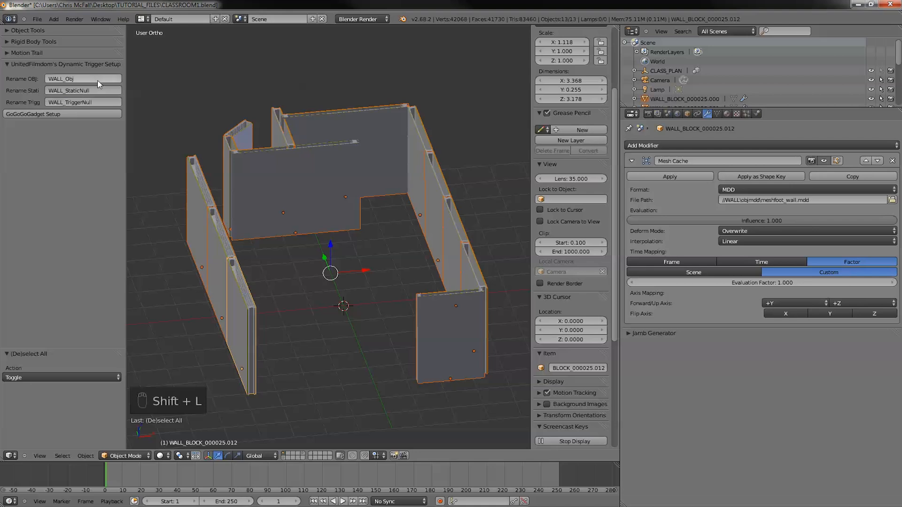
Step: Select the near block of the long side wall and examine its Mesh Cache Evaluation Factor and that property's options
{"action": "right_click", "coordinate": [239, 319]}
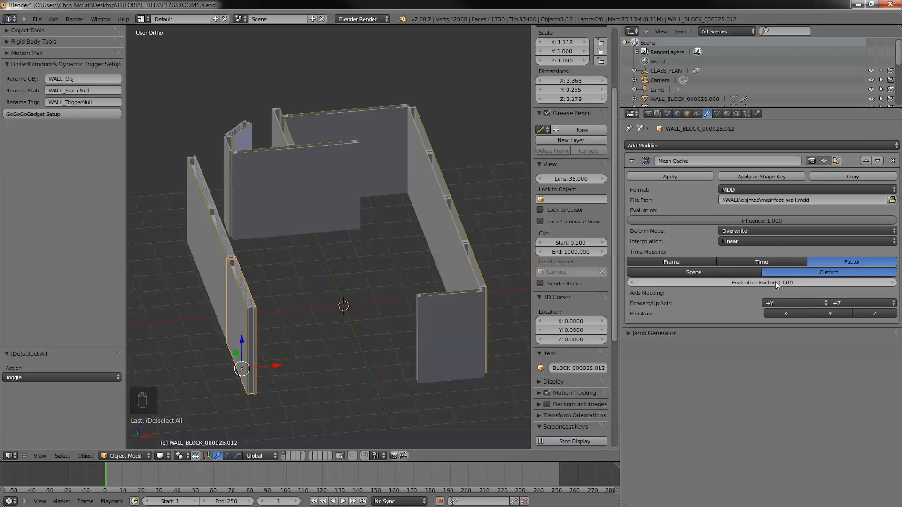
{"action": "left_click_drag", "start_coordinate": [775, 281], "coordinate": [503, 279]}
{"action": "right_click", "coordinate": [503, 280]}
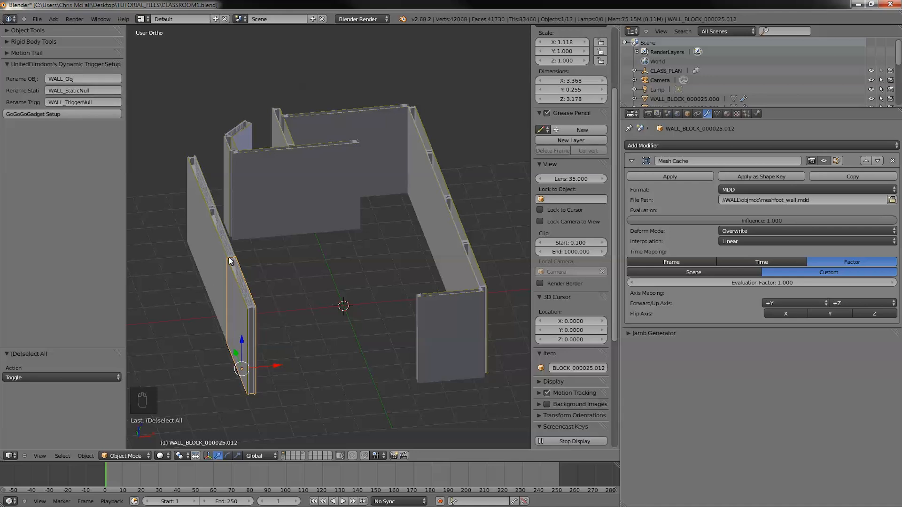
{"action": "right_click", "coordinate": [757, 283]}
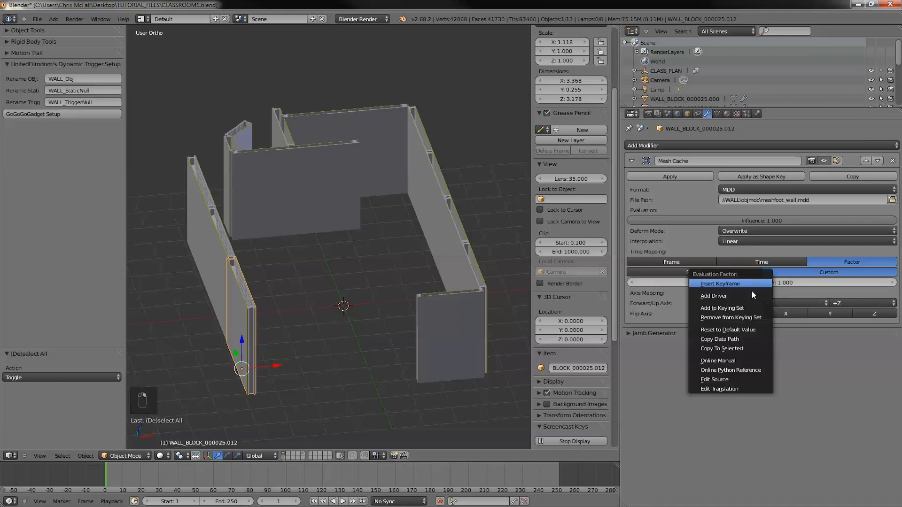
{"action": "key", "text": "Escape"}
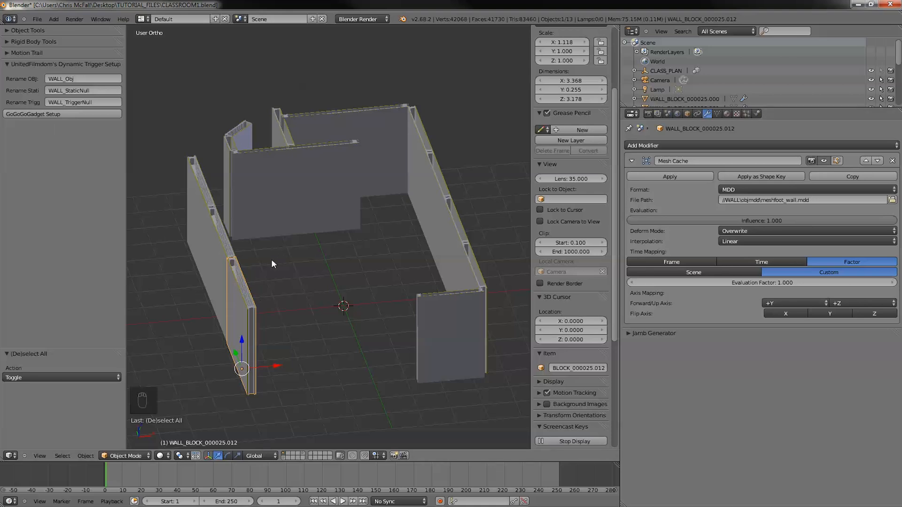
Step: Select all wall blocks and run the Dynamic Trigger Setup on them
{"action": "mouse_move", "coordinate": [352, 294]}
{"action": "middle_mouse_down"}
{"action": "mouse_move", "coordinate": [328, 290]}
{"action": "mouse_move", "coordinate": [340, 285]}
{"action": "mouse_move", "coordinate": [336, 292]}
{"action": "middle_mouse_up"}
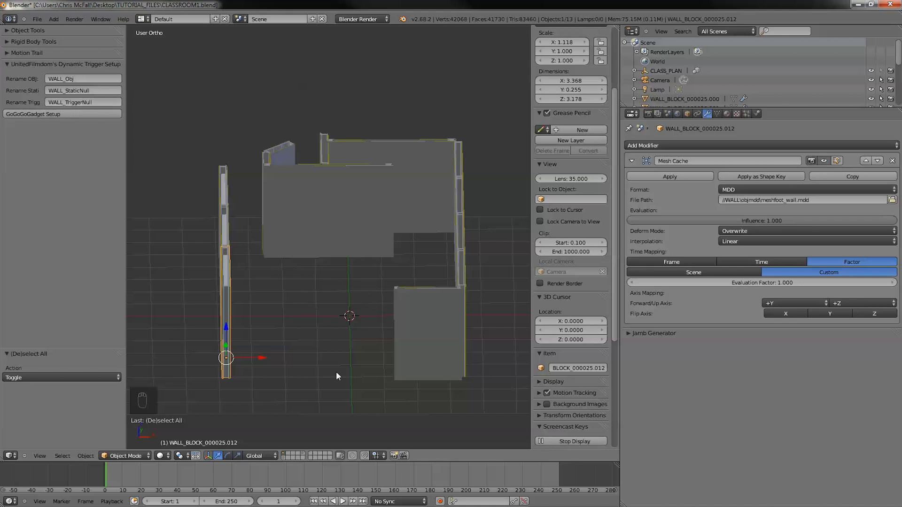
{"action": "middle_click_drag", "start_coordinate": [349, 361], "coordinate": [410, 283]}
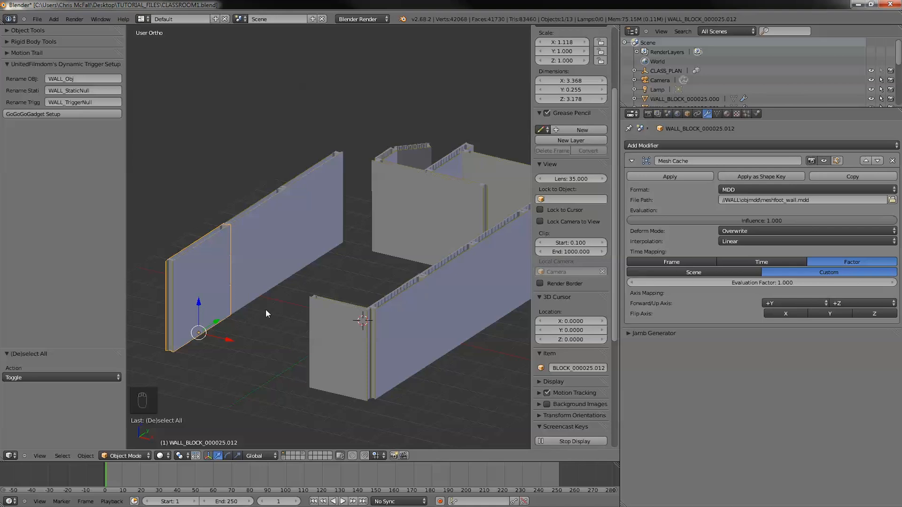
{"action": "middle_click_drag", "start_coordinate": [203, 164], "coordinate": [359, 239]}
{"action": "key", "text": "a"}
{"action": "key", "text": "a"}
{"action": "key", "text": "a"}
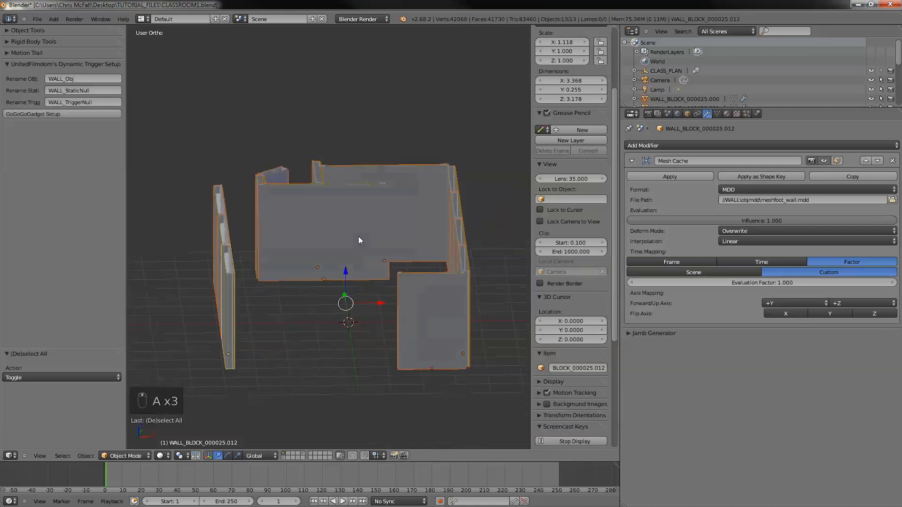
{"action": "left_click", "coordinate": [63, 114]}
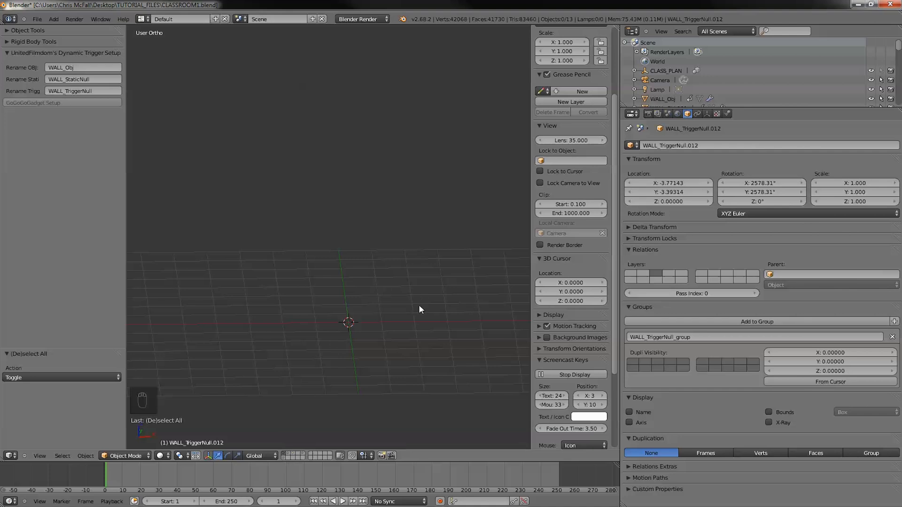
Step: Show the third layer, select all the trigger empties on it and save the file
{"action": "middle_click_drag", "start_coordinate": [373, 384], "coordinate": [376, 334]}
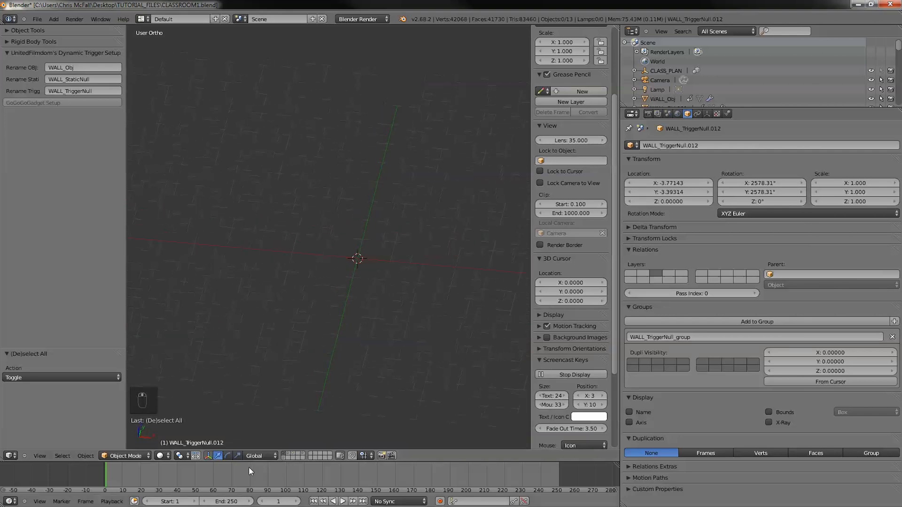
{"action": "left_click", "coordinate": [288, 455]}
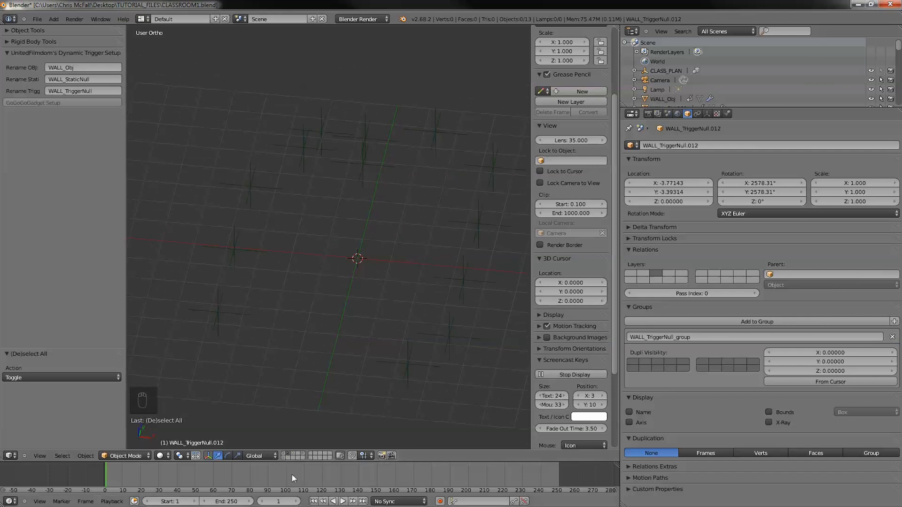
{"action": "left_click", "coordinate": [292, 453]}
{"action": "middle_click_drag", "start_coordinate": [380, 235], "coordinate": [352, 280]}
{"action": "key", "text": "a"}
{"action": "key", "text": "a"}
{"action": "left_click", "coordinate": [37, 19]}
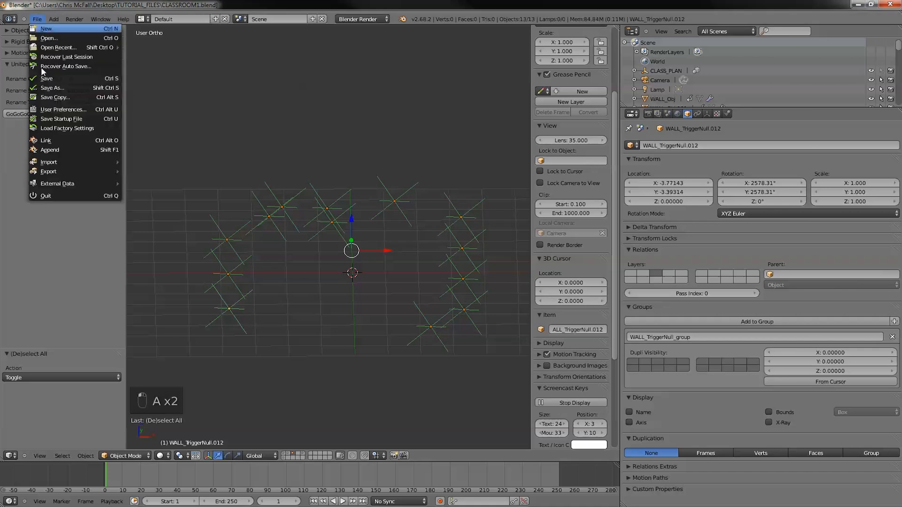
{"action": "left_click", "coordinate": [47, 78]}
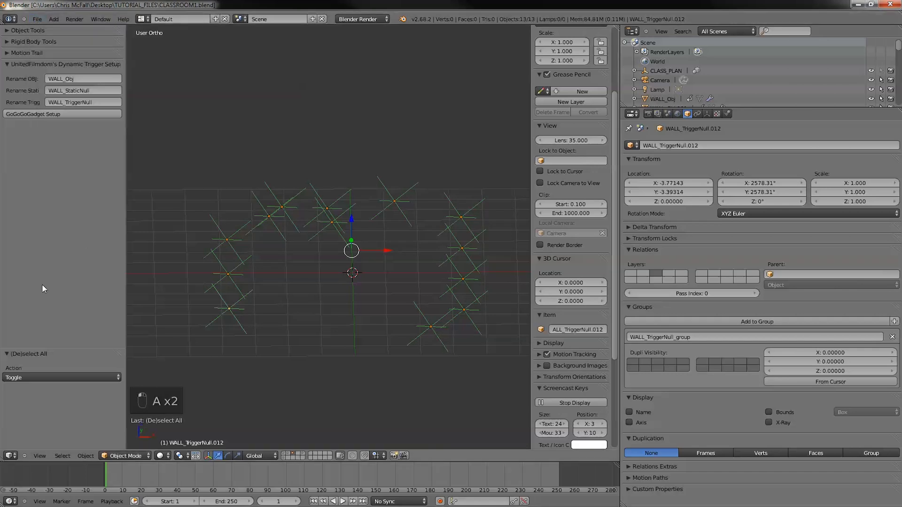
Step: Split the 3D view and turn the new area into a Text Editor
{"action": "left_click_drag", "start_coordinate": [2, 457], "coordinate": [213, 432]}
{"action": "left_click", "coordinate": [11, 456]}
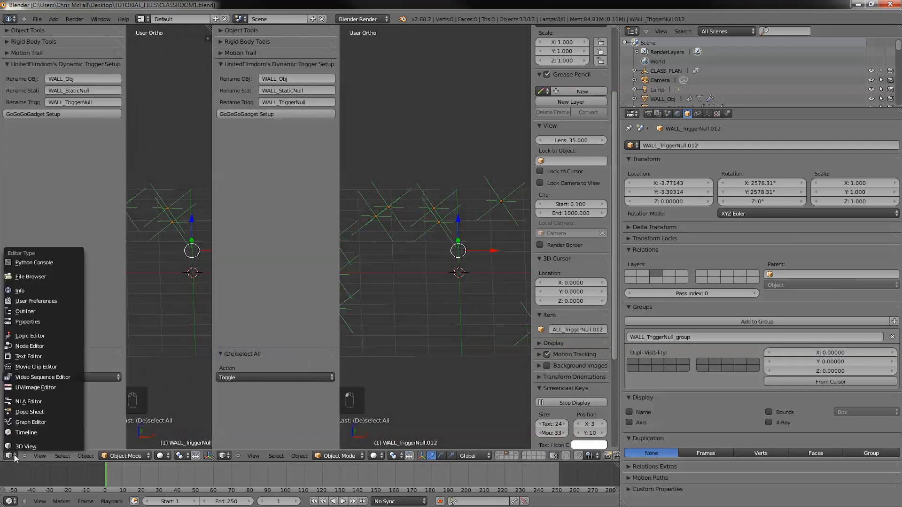
{"action": "left_click", "coordinate": [28, 356]}
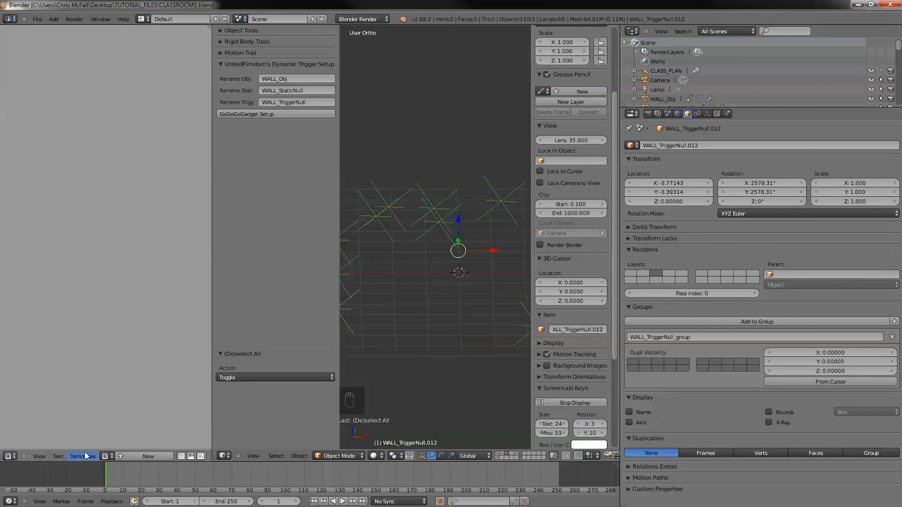
Step: Open the script parent_mesh_addon.py from Blender_Folder's Scripts folder in the Text Editor
{"action": "left_click", "coordinate": [56, 456]}
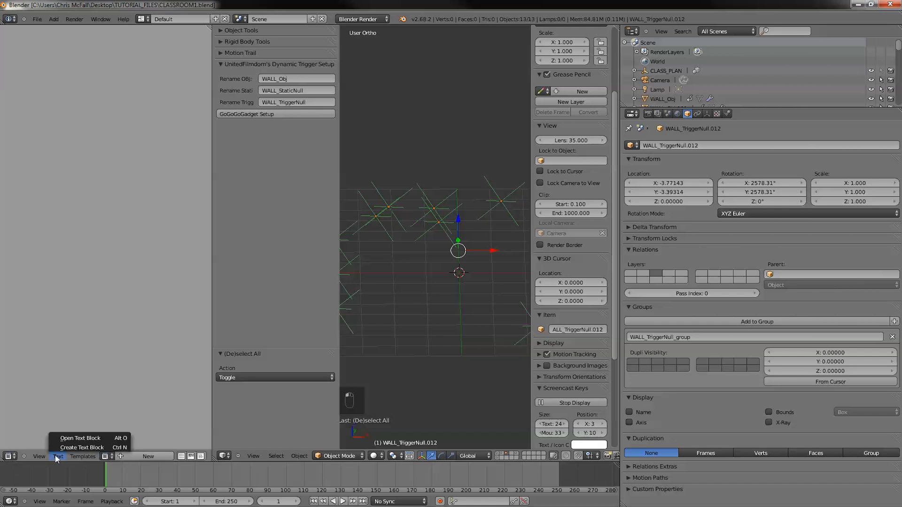
{"action": "left_click", "coordinate": [81, 439]}
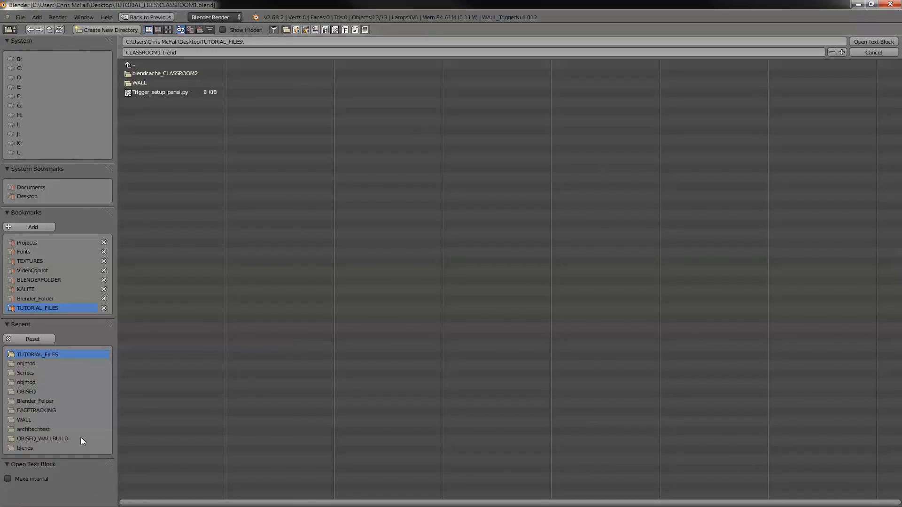
{"action": "left_click", "coordinate": [35, 299]}
{"action": "left_click", "coordinate": [149, 111]}
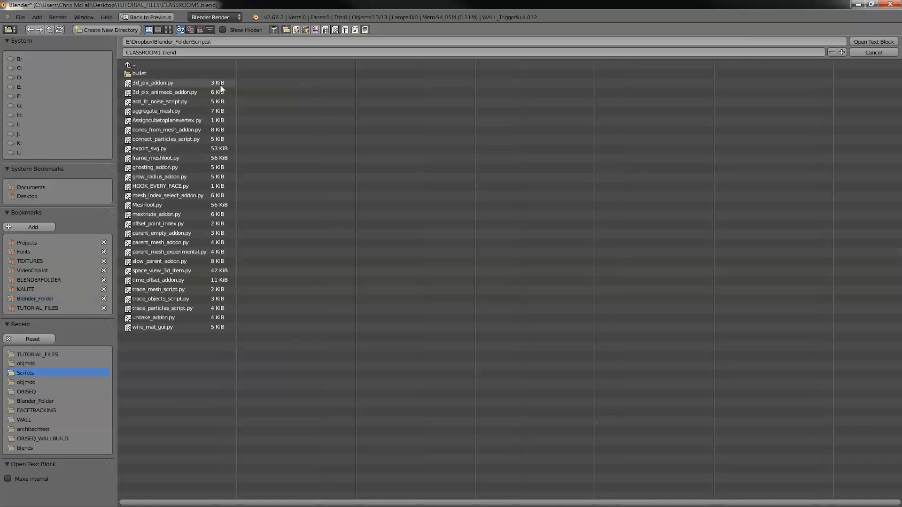
{"action": "left_click", "coordinate": [169, 243]}
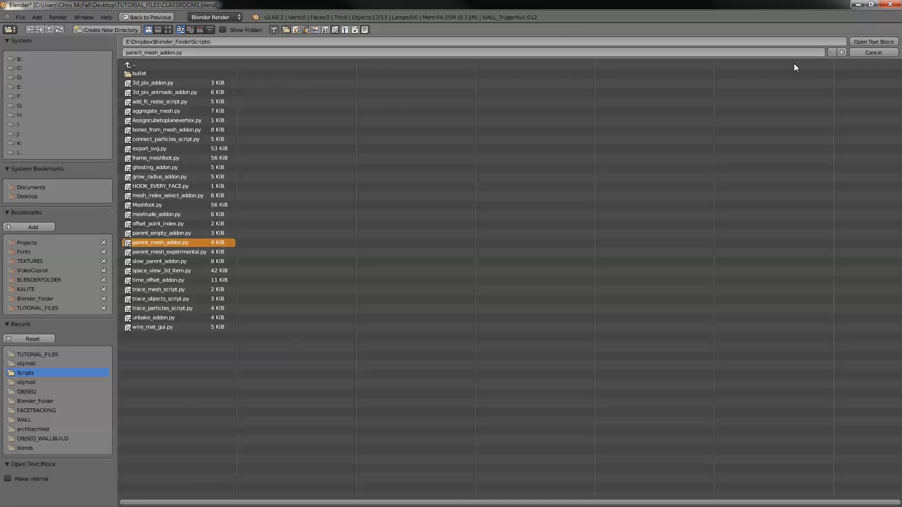
{"action": "left_click", "coordinate": [874, 42]}
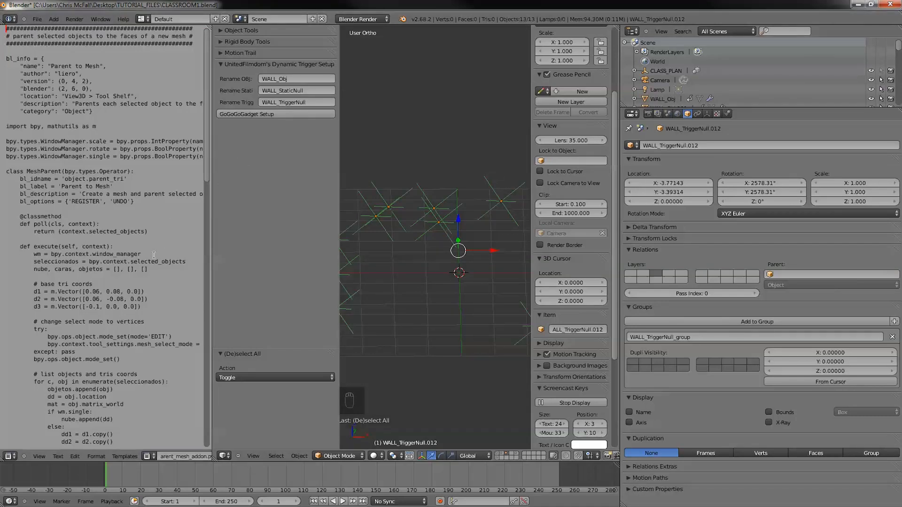
Step: Run the parent_mesh_addon.py script and merge the Text Editor area back into the 3D view
{"action": "scroll", "coordinate": [137, 458], "scroll_direction": "down", "scroll_amount": 5}
{"action": "scroll", "coordinate": [136, 458], "scroll_direction": "down", "scroll_amount": 3}
{"action": "left_click", "coordinate": [113, 458]}
{"action": "left_click", "coordinate": [135, 456]}
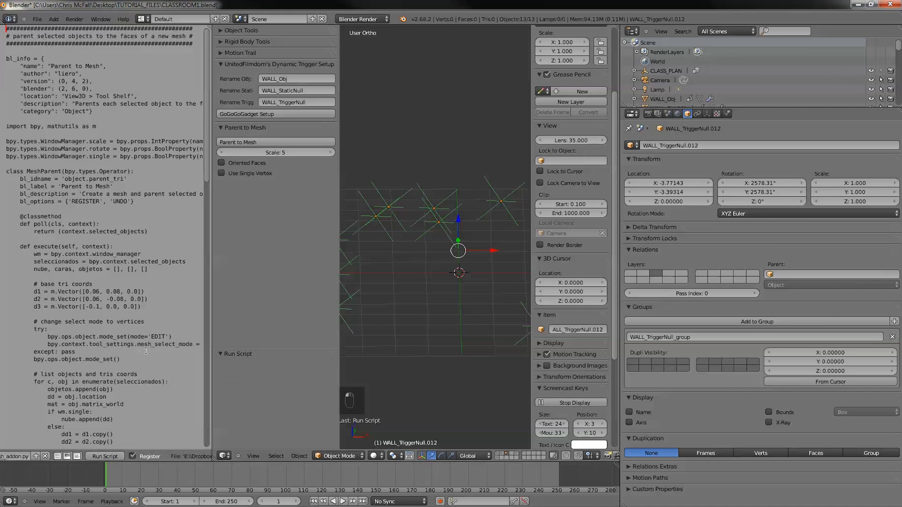
{"action": "left_click_drag", "start_coordinate": [211, 460], "coordinate": [156, 238]}
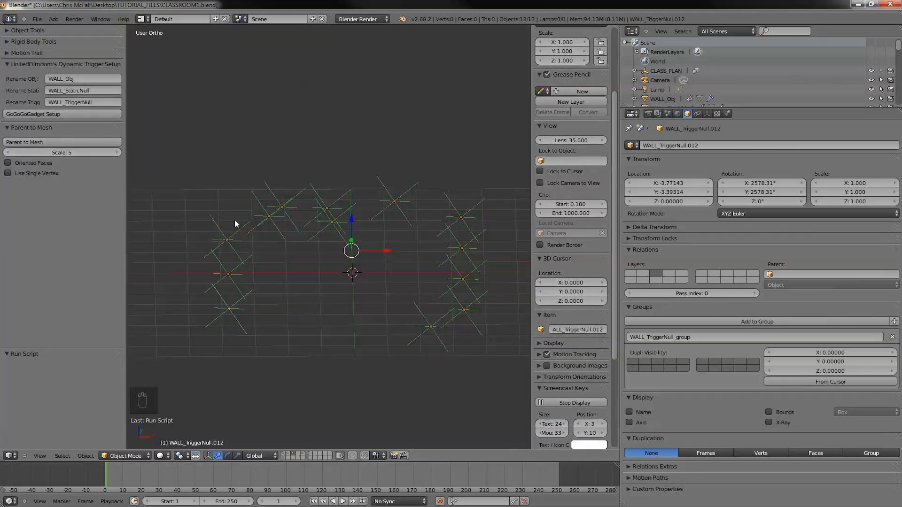
Step: Parent the selected trigger empties to a new mesh with Parent to Mesh at scale 5
{"action": "middle_click_drag", "start_coordinate": [384, 290], "coordinate": [371, 324]}
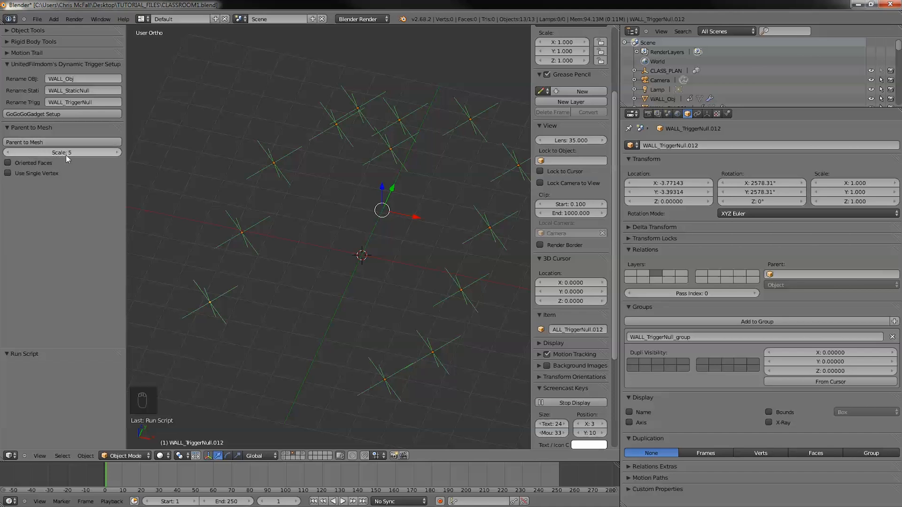
{"action": "left_click", "coordinate": [42, 142]}
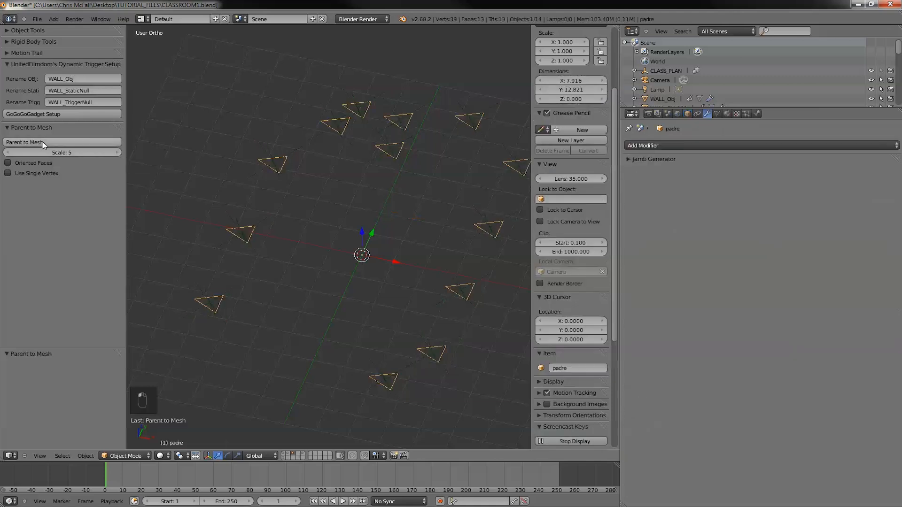
{"action": "middle_click_drag", "start_coordinate": [339, 328], "coordinate": [310, 343]}
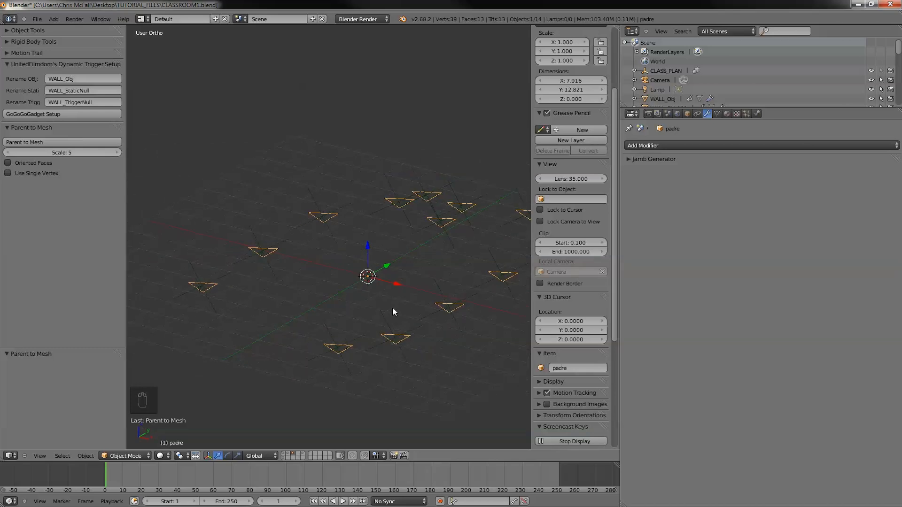
{"action": "middle_click_drag", "start_coordinate": [456, 204], "coordinate": [230, 245]}
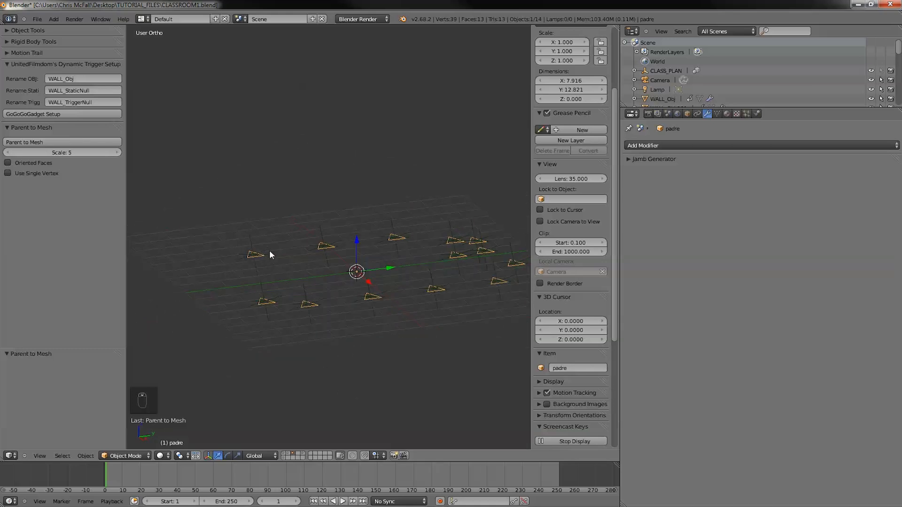
{"action": "middle_click_drag", "start_coordinate": [281, 328], "coordinate": [314, 312]}
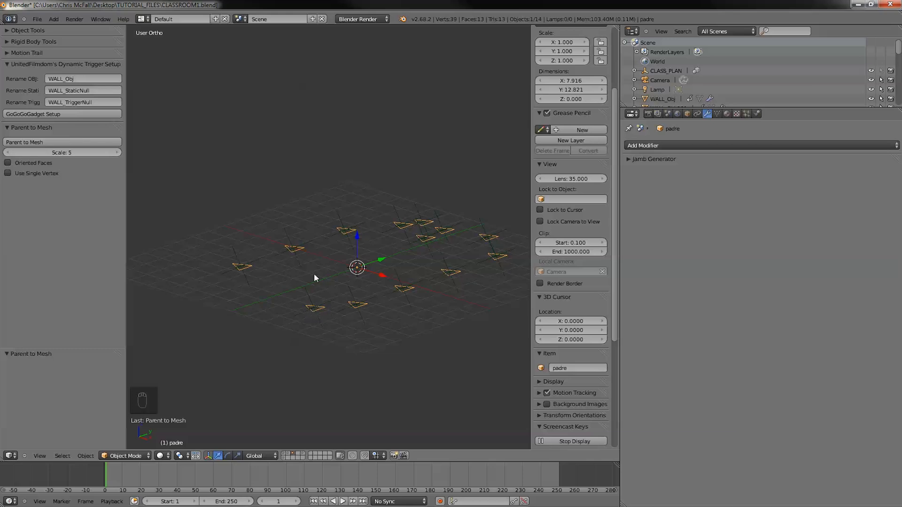
{"action": "middle_click_drag", "start_coordinate": [273, 312], "coordinate": [233, 314]}
{"action": "scroll", "coordinate": [235, 314], "scroll_direction": "up", "scroll_amount": 5}
{"action": "scroll", "coordinate": [267, 311], "scroll_direction": "down", "scroll_amount": 3}
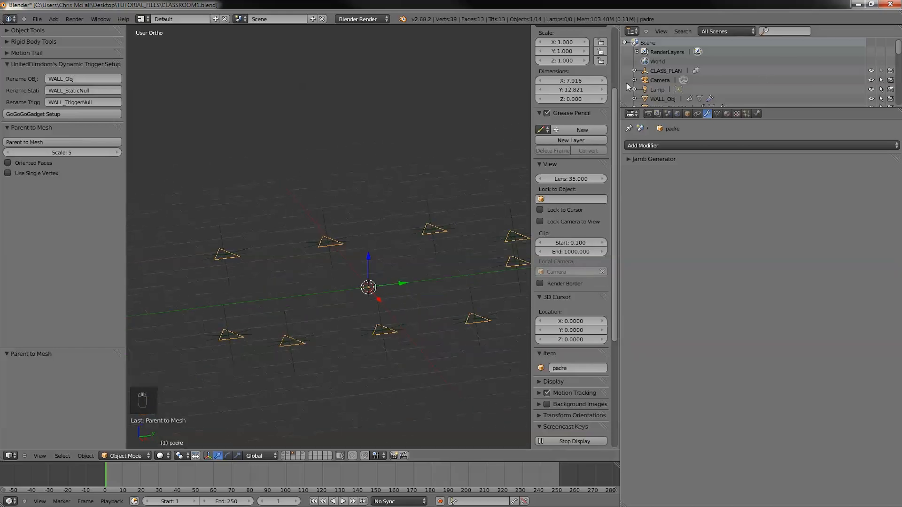
Step: Enlarge the Outliner and bring the new parent mesh with its child empties into its visible list
{"action": "left_click_drag", "start_coordinate": [775, 108], "coordinate": [774, 254]}
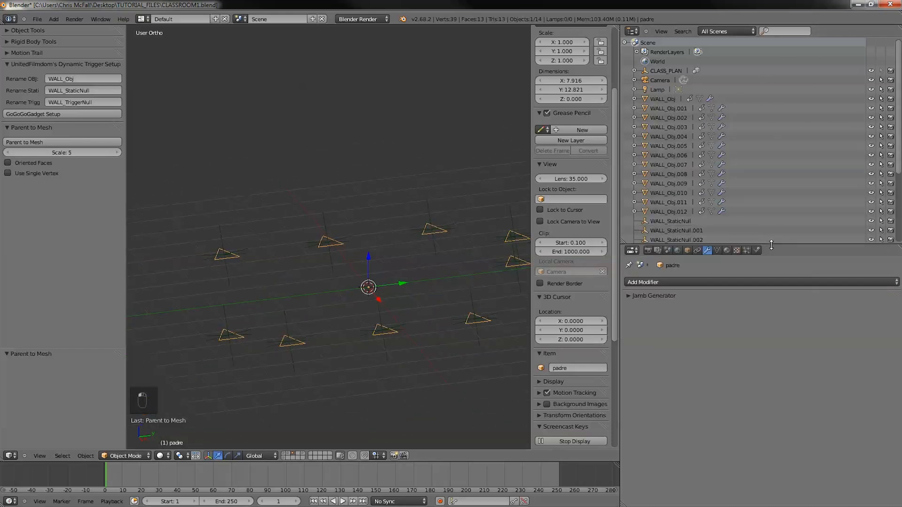
{"action": "scroll", "coordinate": [681, 108], "scroll_direction": "down", "scroll_amount": 5}
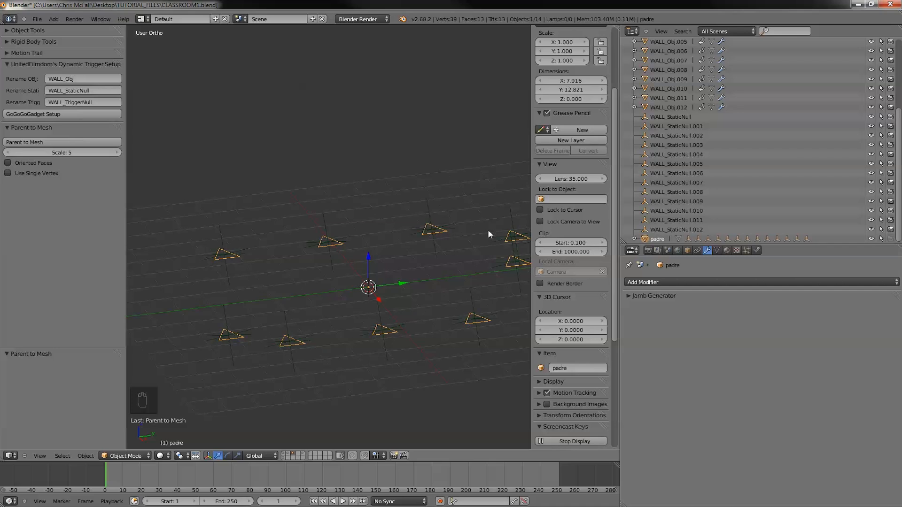
{"action": "middle_click_drag", "start_coordinate": [429, 282], "coordinate": [393, 274], "text": "shift"}
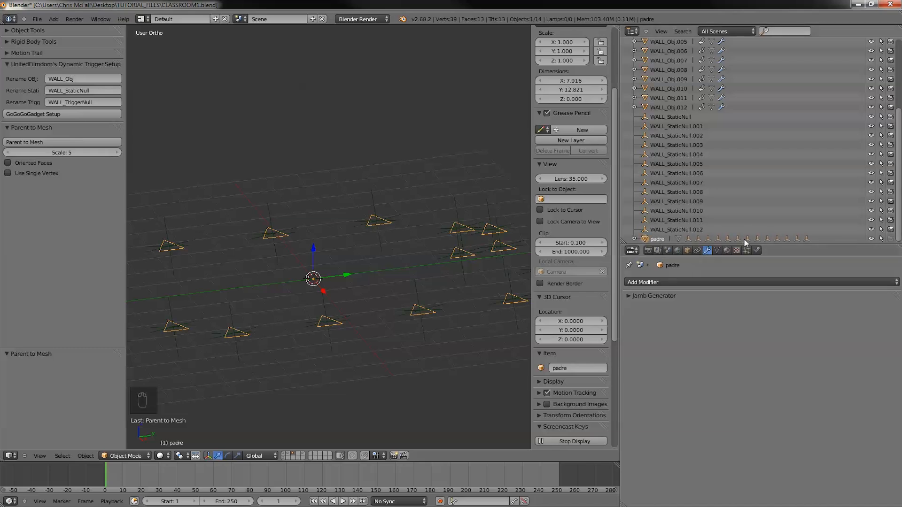
Step: Add a Displace modifier to the parent mesh and set the mesh up as a Dynamic Paint canvas
{"action": "left_click", "coordinate": [669, 282]}
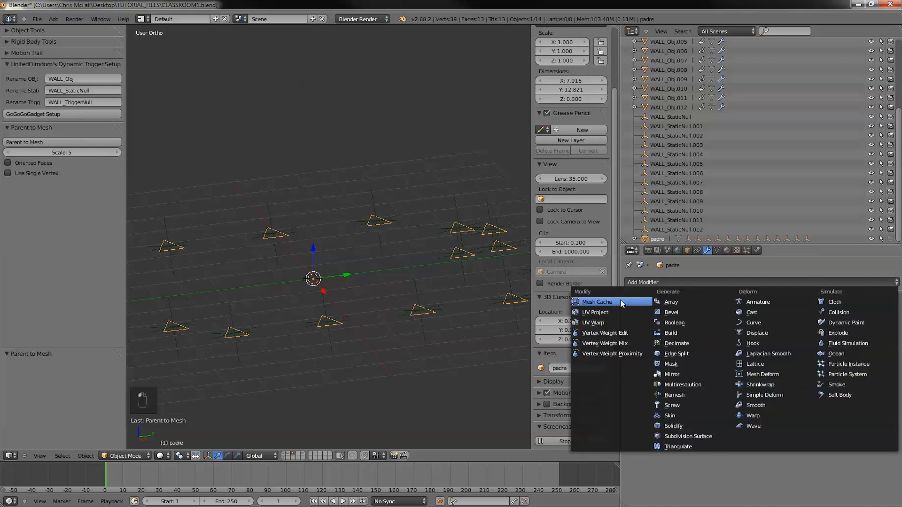
{"action": "left_click", "coordinate": [776, 334]}
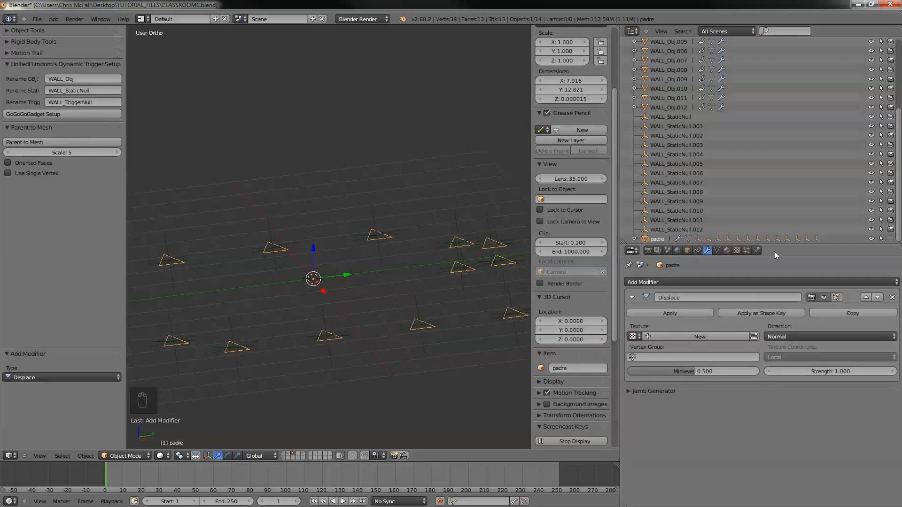
{"action": "left_click", "coordinate": [756, 251]}
{"action": "left_click", "coordinate": [686, 325]}
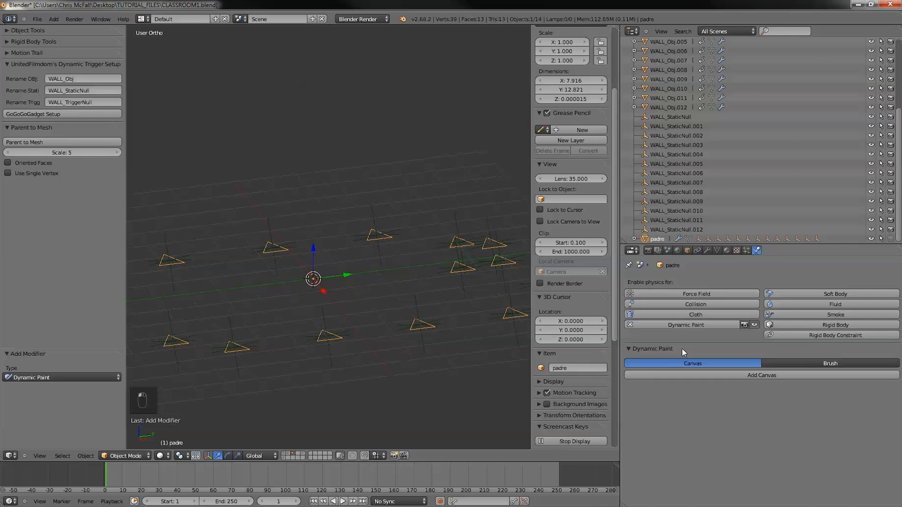
{"action": "left_click", "coordinate": [756, 375]}
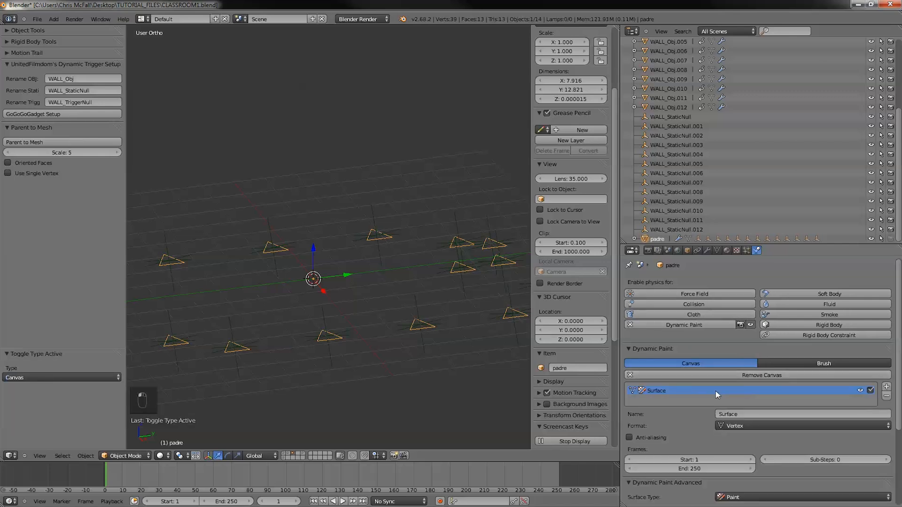
{"action": "left_click", "coordinate": [707, 250]}
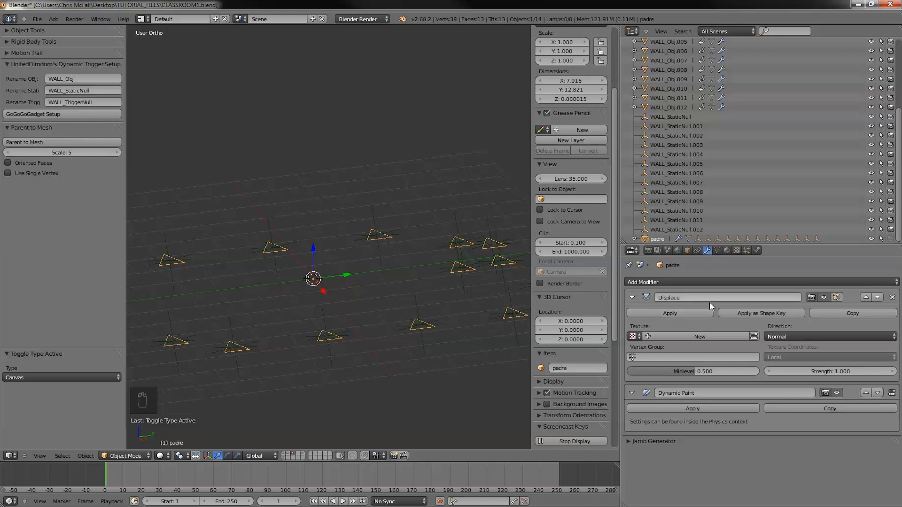
Step: Reorder the parent mesh's modifiers so that Displace comes after Dynamic Paint
{"action": "left_click", "coordinate": [877, 298]}
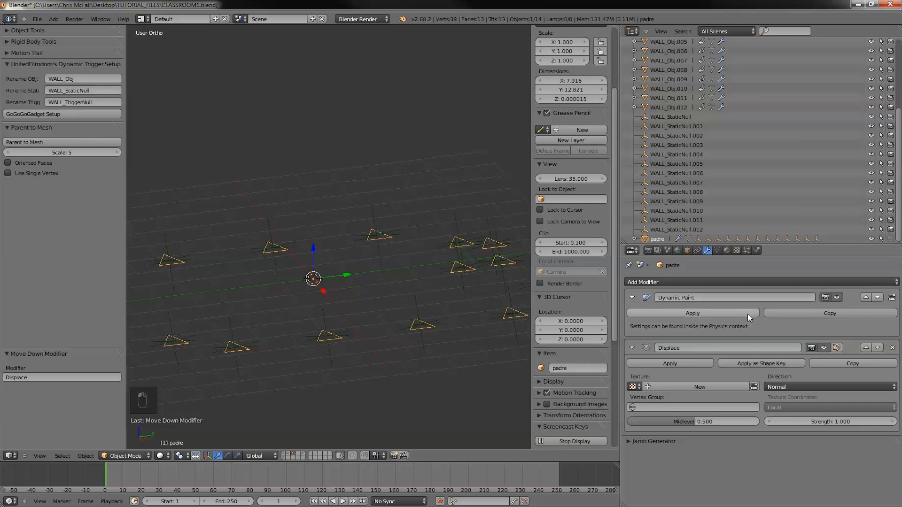
Step: Add a cube at the scene origin and name it Brush
{"action": "scroll", "coordinate": [319, 302], "scroll_direction": "down", "scroll_amount": 5}
{"action": "key", "text": "shift+a"}
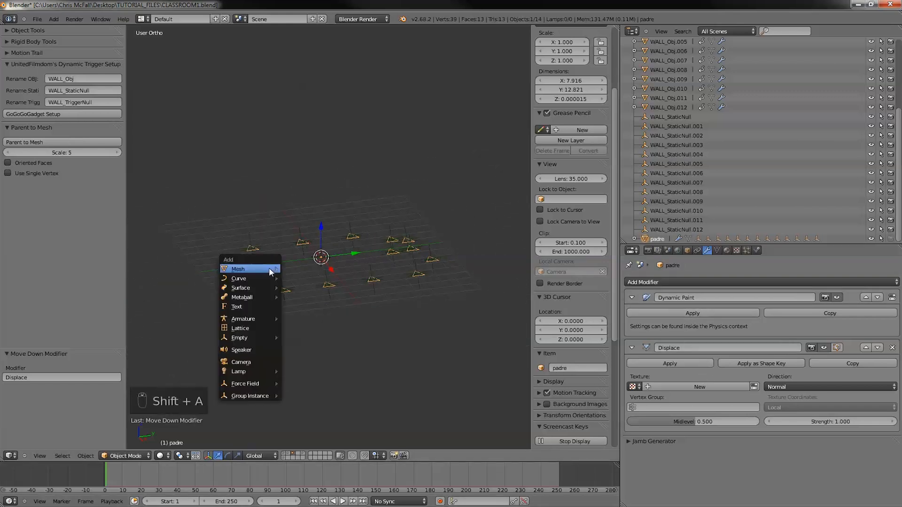
{"action": "mouse_move", "coordinate": [270, 272]}
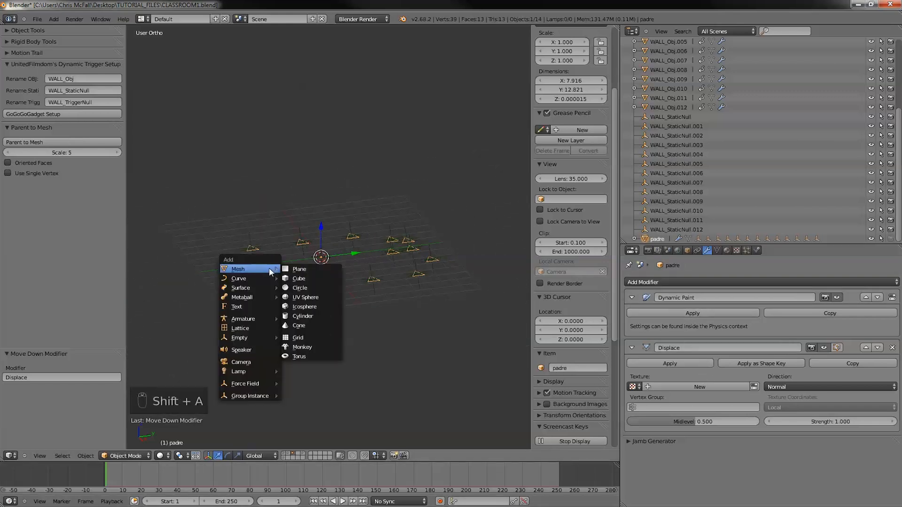
{"action": "left_click", "coordinate": [299, 279]}
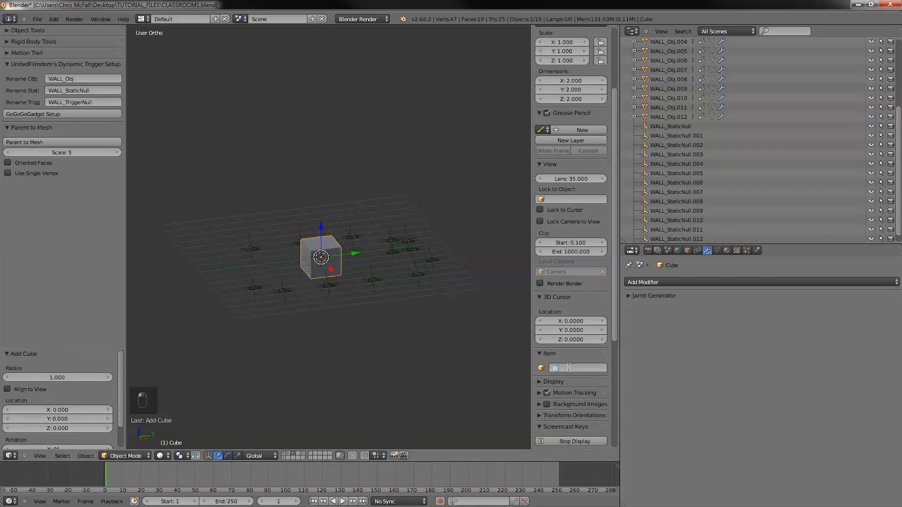
{"action": "left_click", "coordinate": [569, 367]}
{"action": "type", "text": "Brush"}
{"action": "key", "text": "Return"}
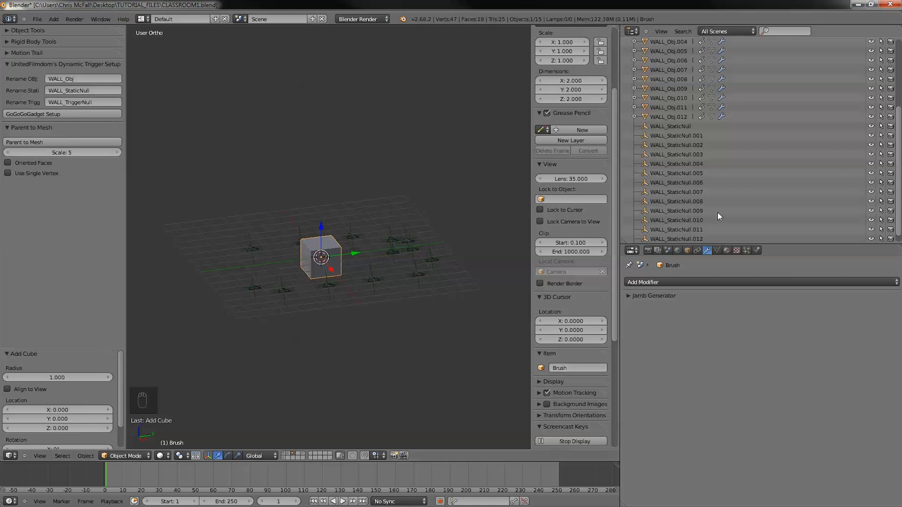
Step: Set the Brush cube's maximum draw type to Wire in its object display settings
{"action": "left_click", "coordinate": [687, 251]}
{"action": "scroll", "coordinate": [675, 363], "scroll_direction": "down", "scroll_amount": 5}
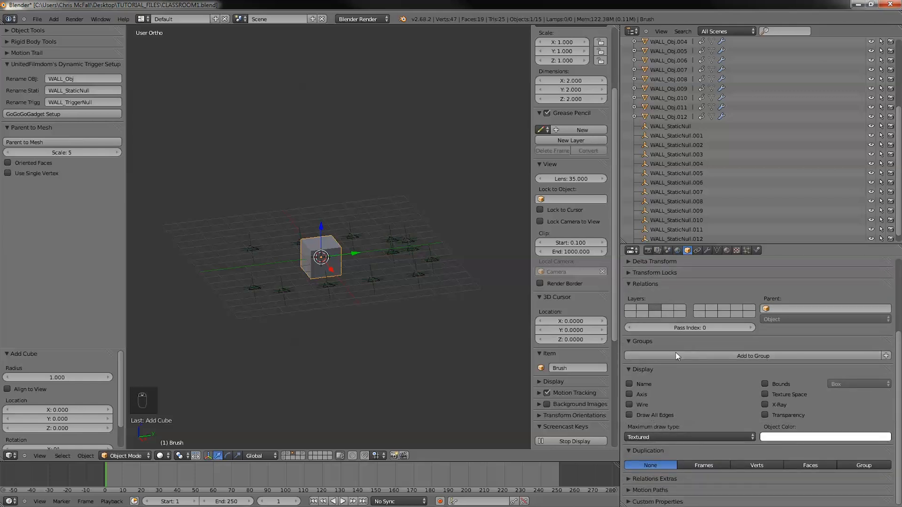
{"action": "left_click", "coordinate": [662, 435]}
{"action": "left_click", "coordinate": [634, 418]}
Step: Move the Brush cube about 7.2 units in the negative Y direction, beyond the trigger empties
{"action": "mouse_move", "coordinate": [413, 347]}
{"action": "middle_mouse_down"}
{"action": "mouse_move", "coordinate": [394, 318]}
{"action": "mouse_move", "coordinate": [373, 370]}
{"action": "mouse_move", "coordinate": [320, 269]}
{"action": "mouse_move", "coordinate": [385, 334]}
{"action": "middle_mouse_up"}
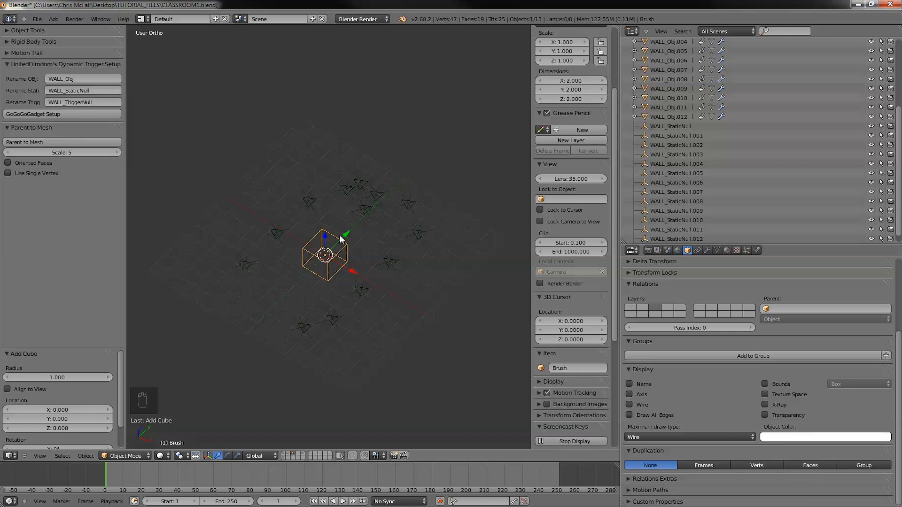
{"action": "left_click_drag", "start_coordinate": [345, 241], "coordinate": [295, 296]}
{"action": "middle_click_drag", "start_coordinate": [295, 295], "coordinate": [231, 294]}
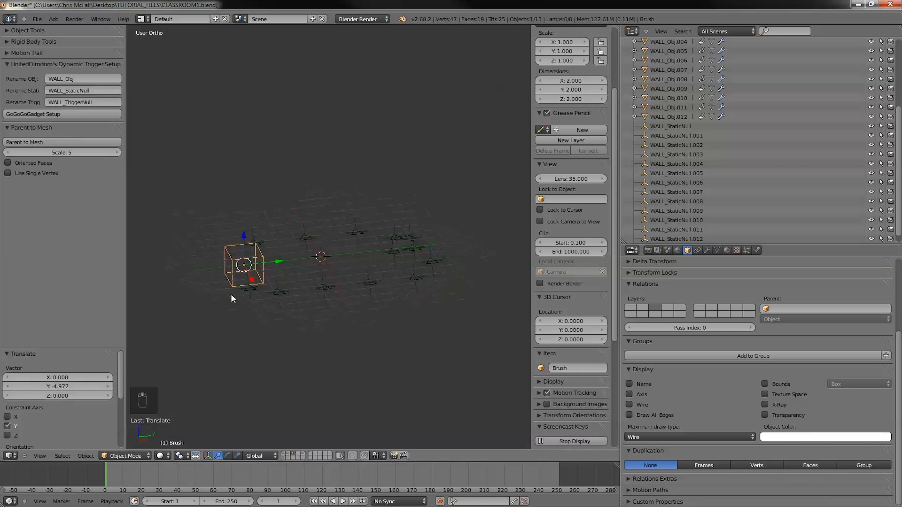
{"action": "left_click_drag", "start_coordinate": [278, 266], "coordinate": [255, 273]}
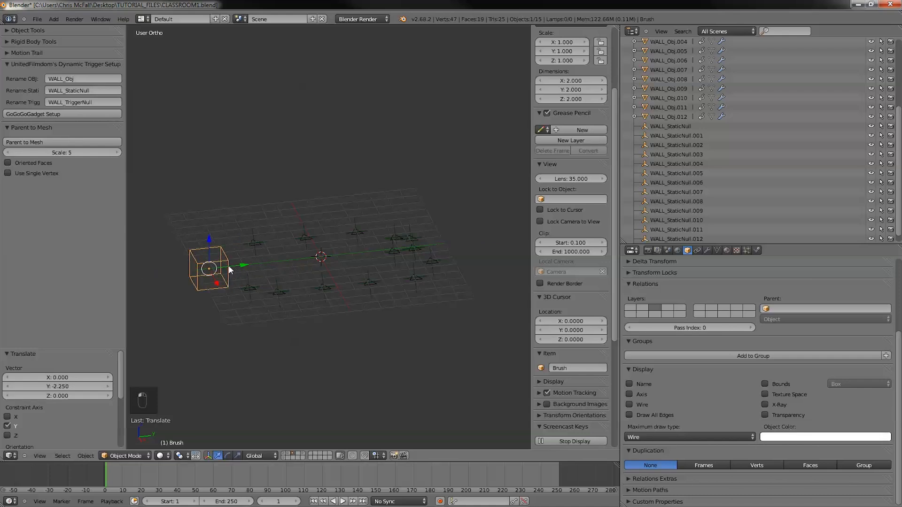
Step: Stretch the Brush mesh along X by moving one end face about 3.7 units and the opposite face about -4.0 units
{"action": "middle_click_drag", "start_coordinate": [237, 310], "coordinate": [372, 318]}
{"action": "key", "text": "Tab"}
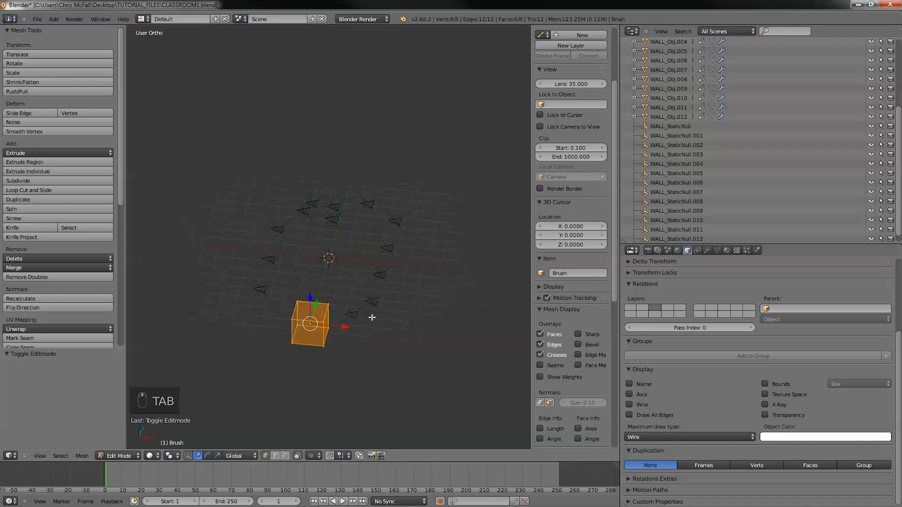
{"action": "middle_click_drag", "start_coordinate": [319, 329], "coordinate": [328, 332]}
{"action": "right_click", "coordinate": [311, 322]}
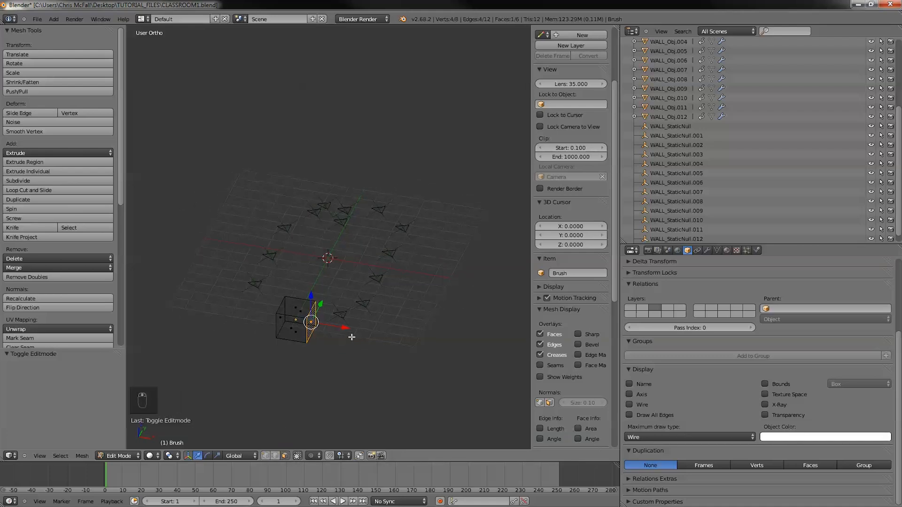
{"action": "left_click_drag", "start_coordinate": [338, 326], "coordinate": [396, 332]}
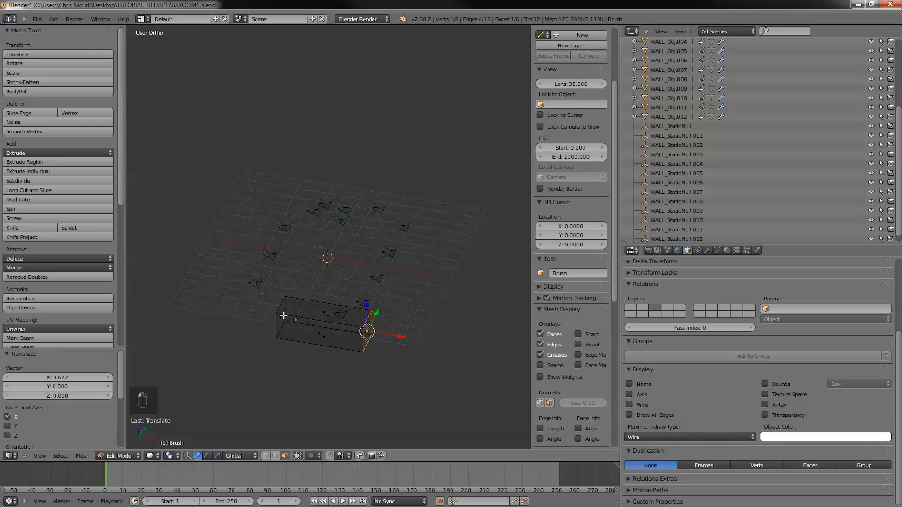
{"action": "right_click", "coordinate": [285, 325]}
{"action": "middle_click_drag", "start_coordinate": [318, 326], "coordinate": [353, 318]}
{"action": "right_click", "coordinate": [374, 306]}
{"action": "left_click_drag", "start_coordinate": [374, 306], "coordinate": [316, 317]}
{"action": "middle_click_drag", "start_coordinate": [316, 317], "coordinate": [212, 316]}
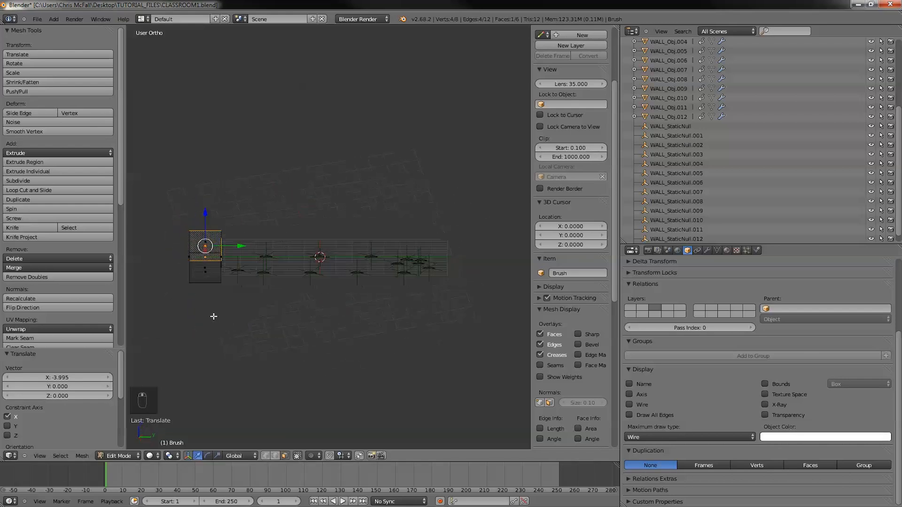
{"action": "key", "text": "Tab"}
Step: Set the animation's end frame to 50
{"action": "middle_click_drag", "start_coordinate": [289, 344], "coordinate": [252, 382]}
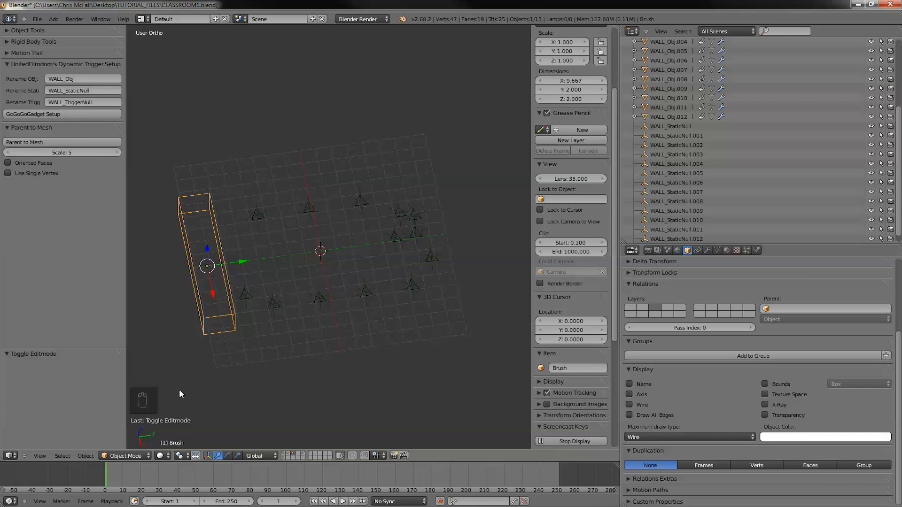
{"action": "left_click", "coordinate": [227, 502]}
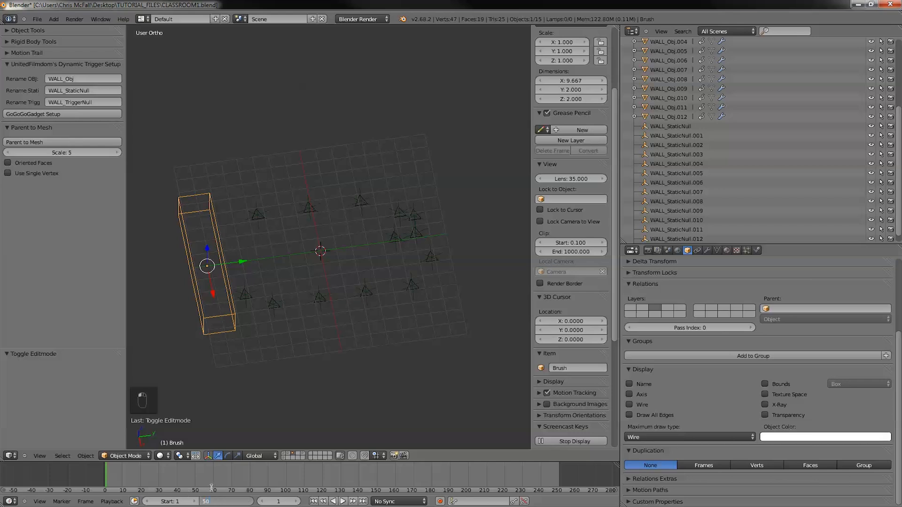
{"action": "key", "text": "Return"}
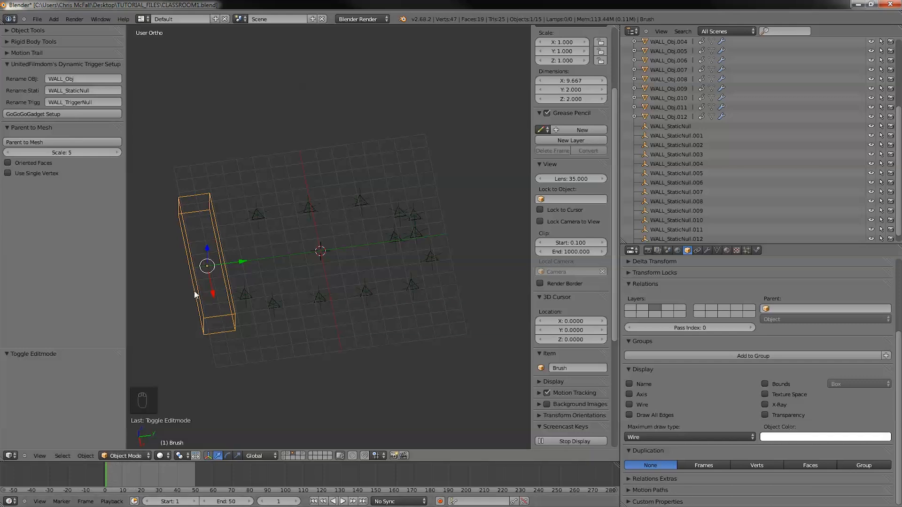
Step: Move the Brush object farther back along Y to about -12.95 and keyframe its location at frame 1
{"action": "left_click_drag", "start_coordinate": [243, 264], "coordinate": [156, 266]}
{"action": "scroll", "coordinate": [235, 261], "scroll_direction": "down", "scroll_amount": 2}
{"action": "scroll", "coordinate": [556, 69], "scroll_direction": "up", "scroll_amount": 5}
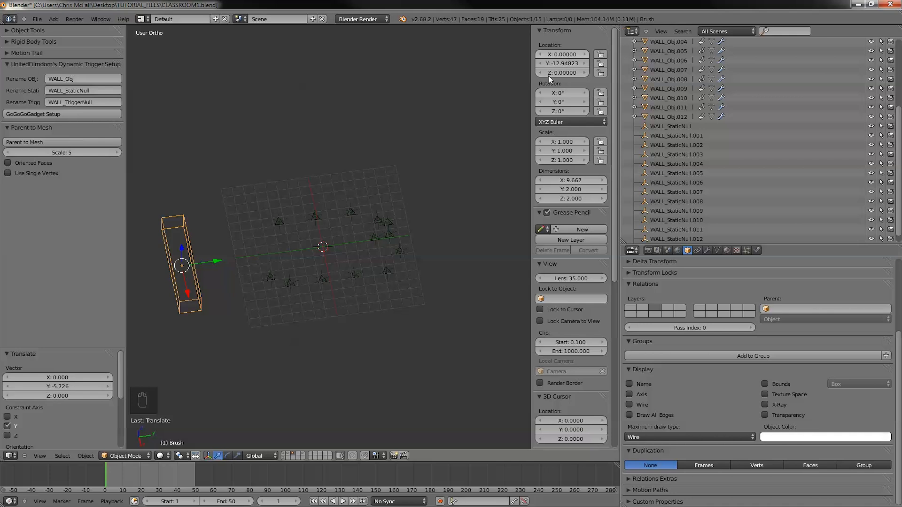
{"action": "key", "text": "n"}
{"action": "key", "text": "n"}
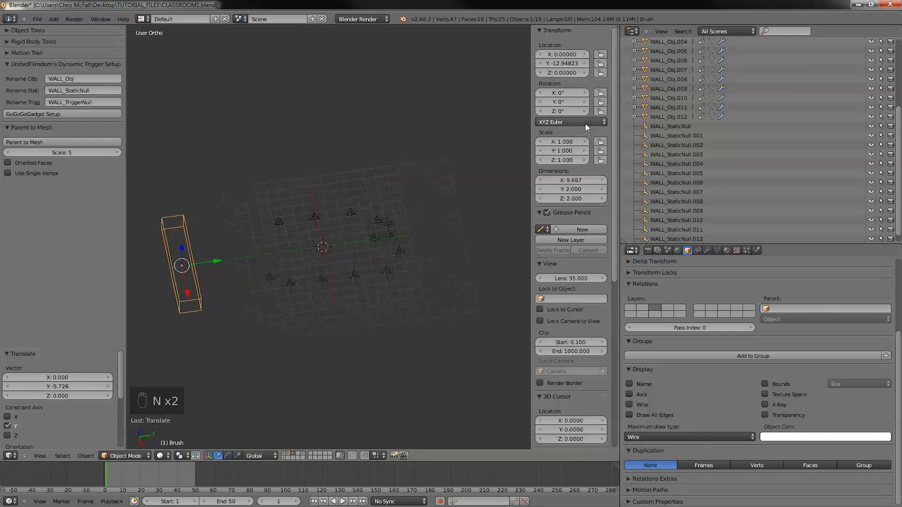
{"action": "key", "text": "n"}
{"action": "left_click", "coordinate": [615, 39]}
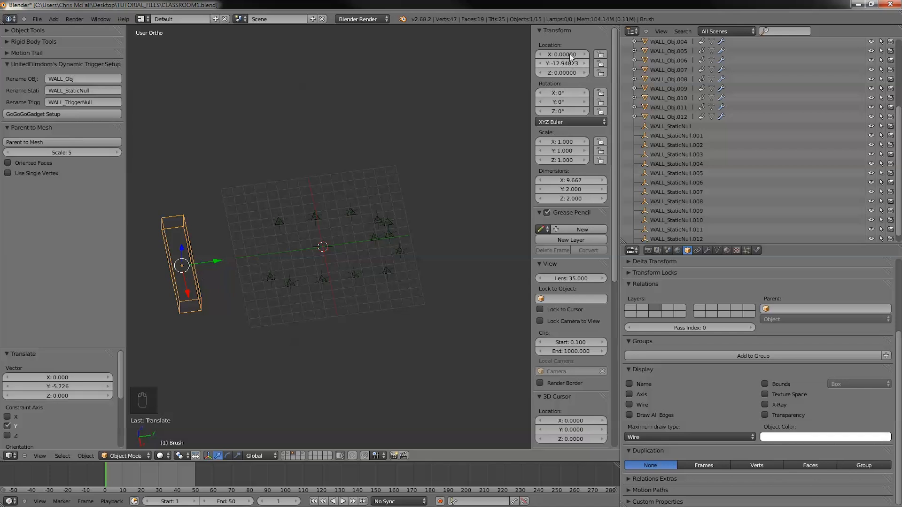
{"action": "middle_click_drag", "start_coordinate": [180, 312], "coordinate": [198, 256]}
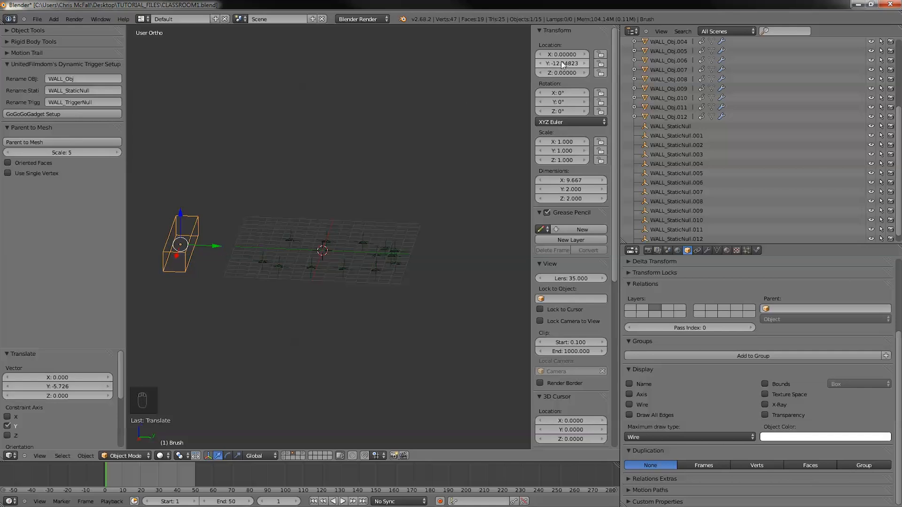
{"action": "key", "text": "i"}
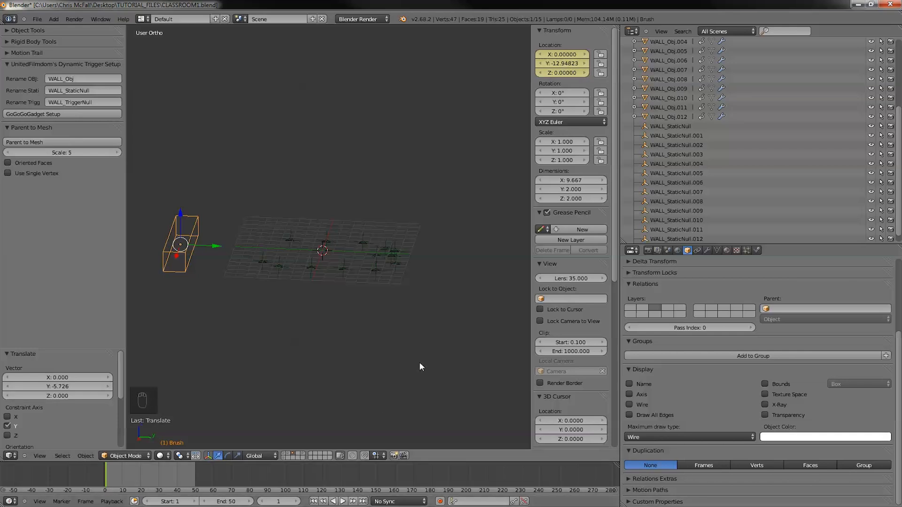
Step: At frame 50, move the Brush along Y to about 9.18, past the far end of the empties, and keyframe its location
{"action": "left_click", "coordinate": [178, 476]}
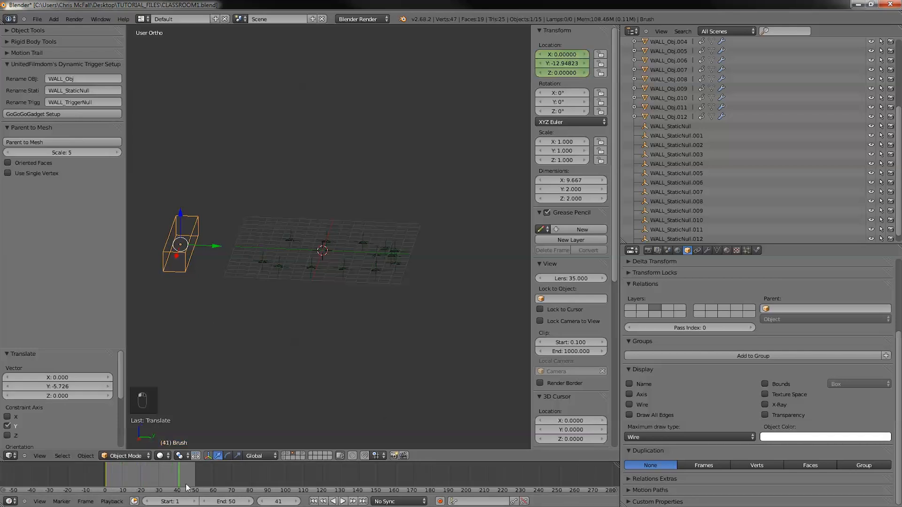
{"action": "key", "text": "g"}
{"action": "key", "text": "y"}
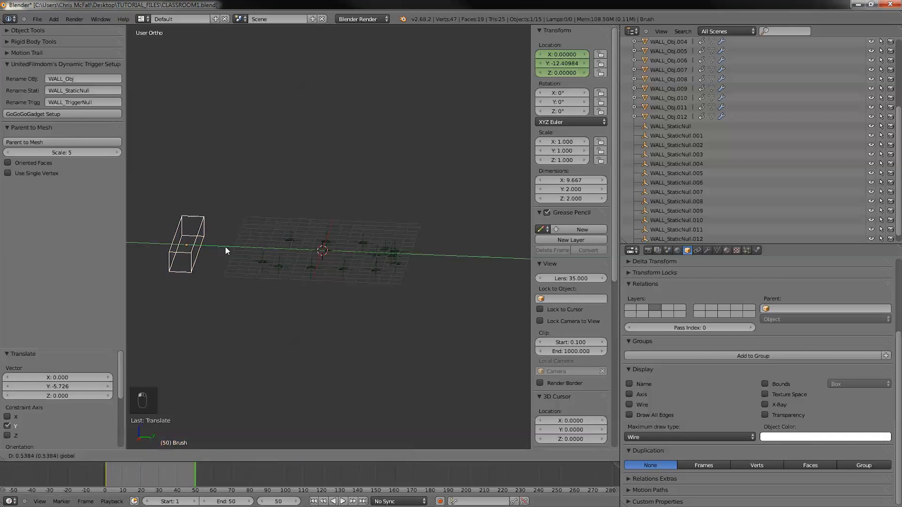
{"action": "left_click", "coordinate": [456, 281]}
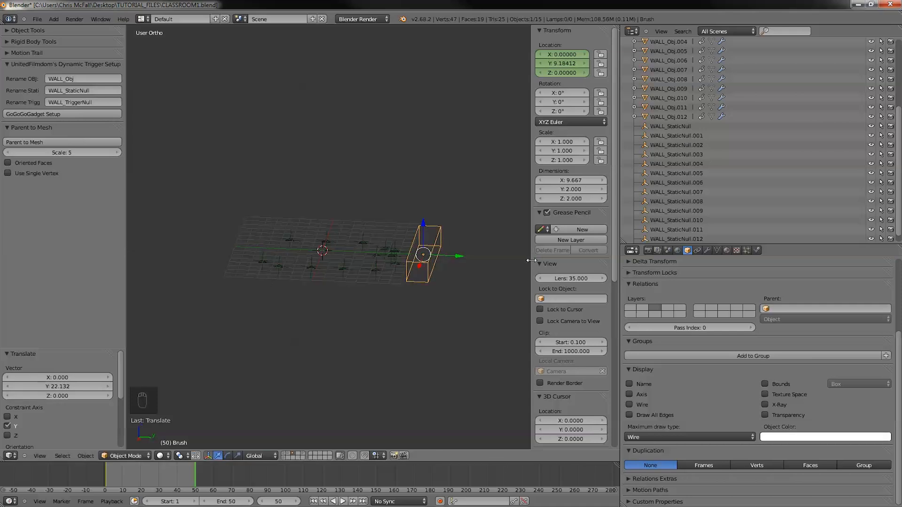
{"action": "middle_click_drag", "start_coordinate": [455, 270], "coordinate": [449, 238]}
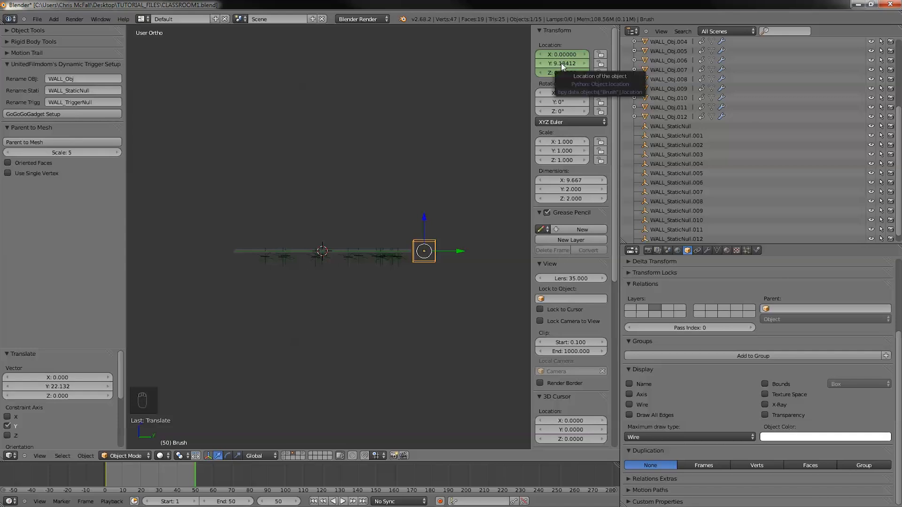
{"action": "key", "text": "i"}
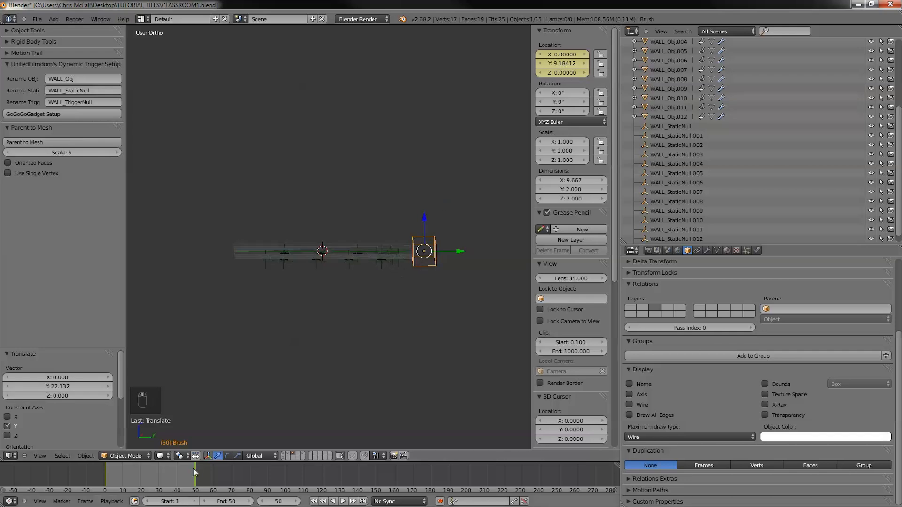
Step: Play the animation from the start and examine how the Brush sweeps across the trigger empties
{"action": "left_click", "coordinate": [121, 476]}
{"action": "left_click_drag", "start_coordinate": [113, 477], "coordinate": [104, 478]}
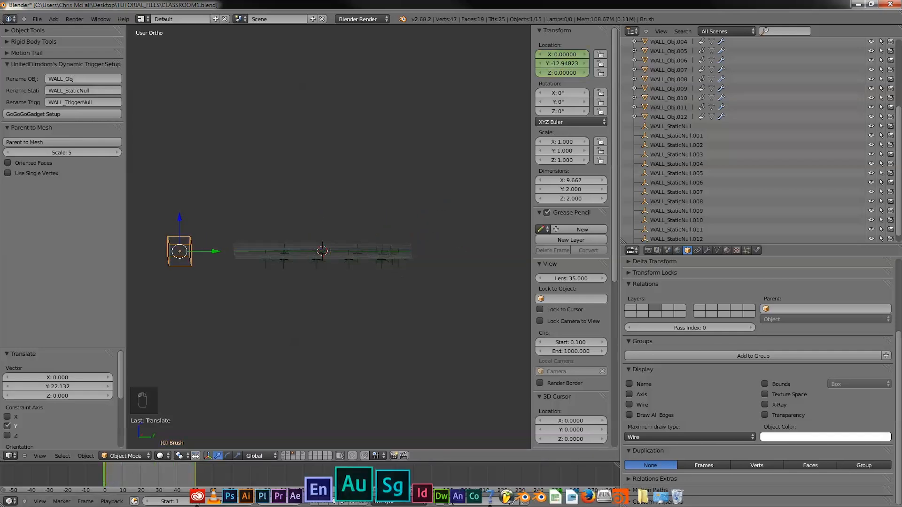
{"action": "left_click", "coordinate": [343, 501]}
{"action": "middle_click_drag", "start_coordinate": [416, 241], "coordinate": [343, 309]}
{"action": "scroll", "coordinate": [332, 312], "scroll_direction": "up", "scroll_amount": 3}
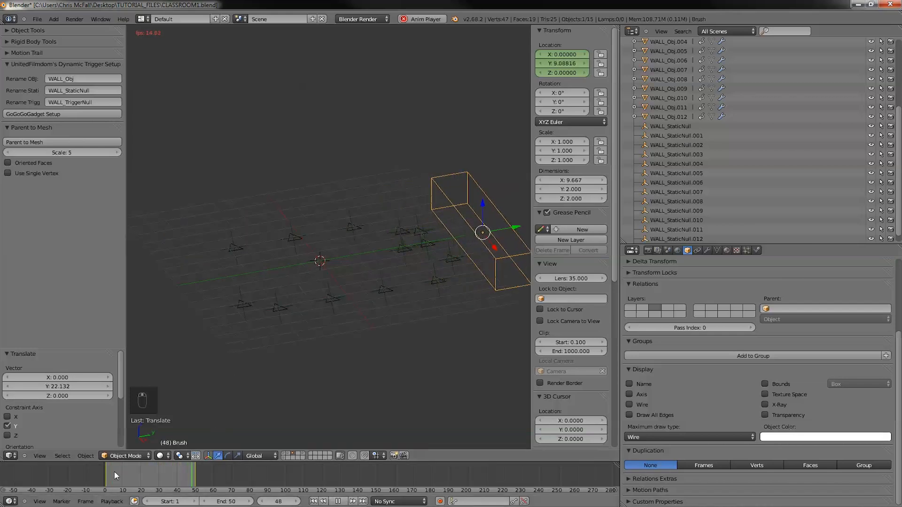
{"action": "scroll", "coordinate": [278, 359], "scroll_direction": "up", "scroll_amount": 2}
{"action": "middle_click_drag", "start_coordinate": [278, 360], "coordinate": [325, 309]}
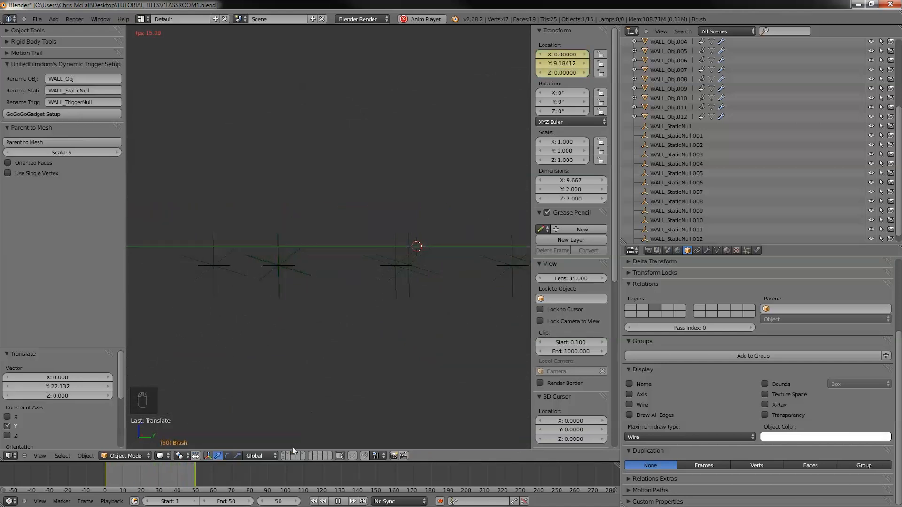
{"action": "middle_click_drag", "start_coordinate": [297, 440], "coordinate": [315, 372]}
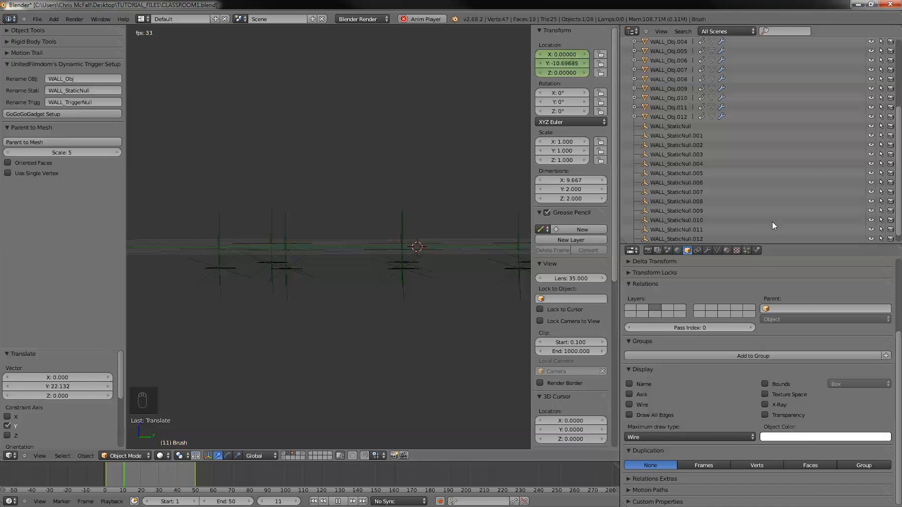
Step: Set the surface type of the padre mesh's Dynamic Paint canvas to Weight
{"action": "scroll", "coordinate": [705, 214], "scroll_direction": "down", "scroll_amount": 1}
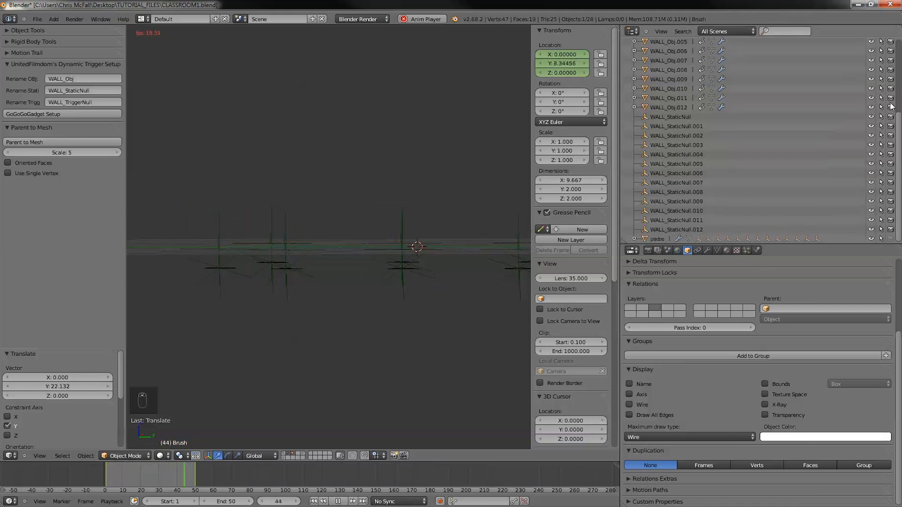
{"action": "scroll", "coordinate": [899, 135], "scroll_direction": "up", "scroll_amount": 5}
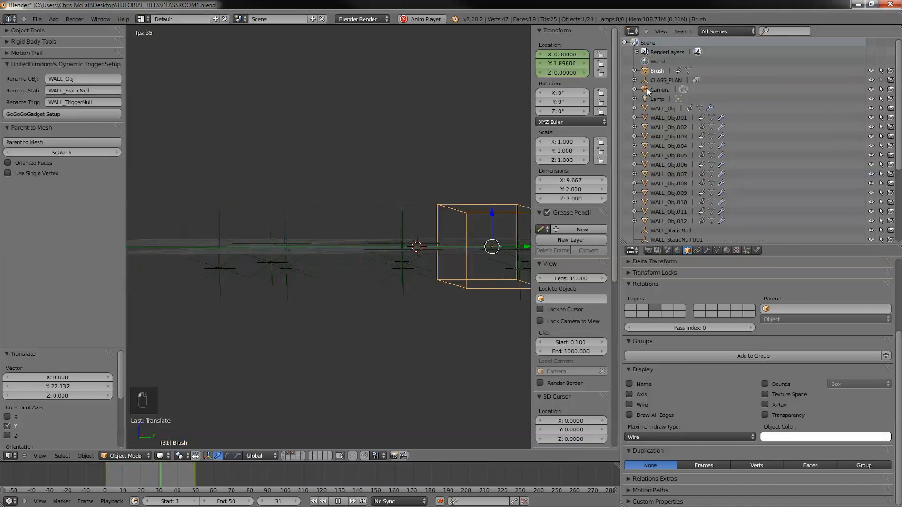
{"action": "scroll", "coordinate": [764, 125], "scroll_direction": "down", "scroll_amount": 5}
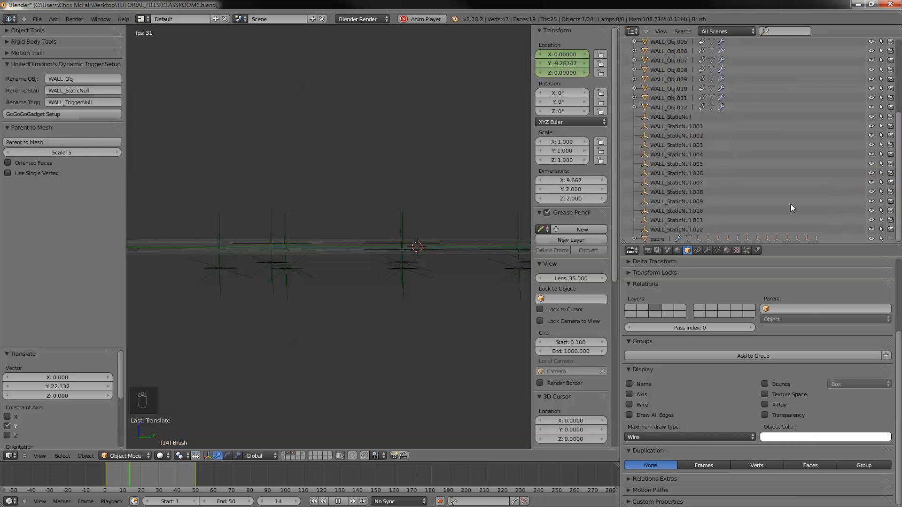
{"action": "left_click", "coordinate": [660, 238]}
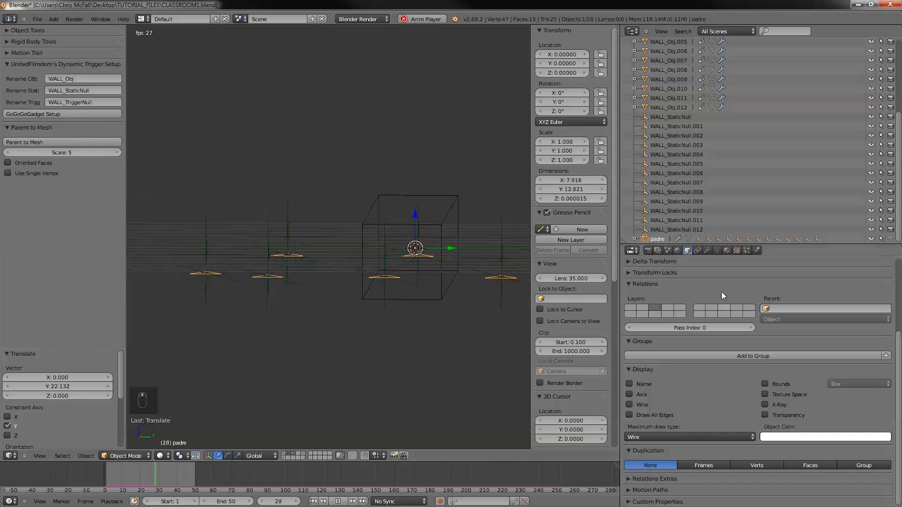
{"action": "left_click", "coordinate": [757, 251]}
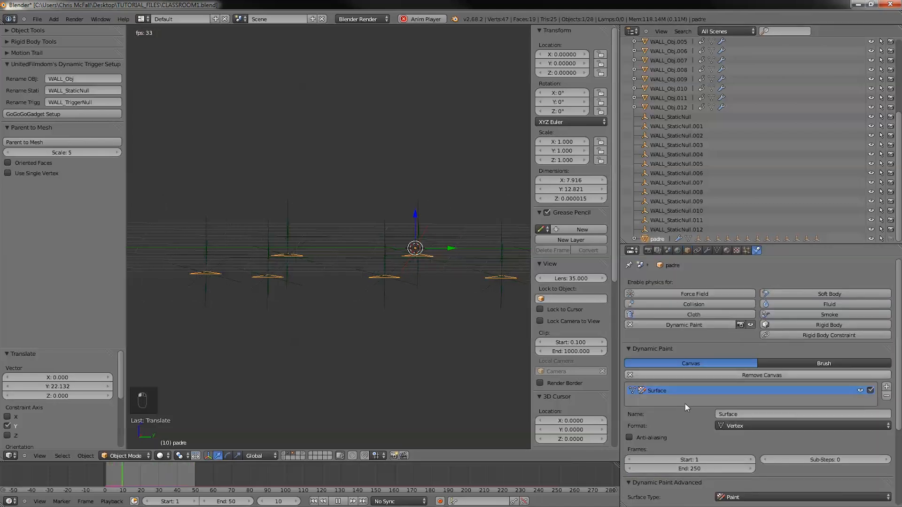
{"action": "left_click", "coordinate": [686, 375]}
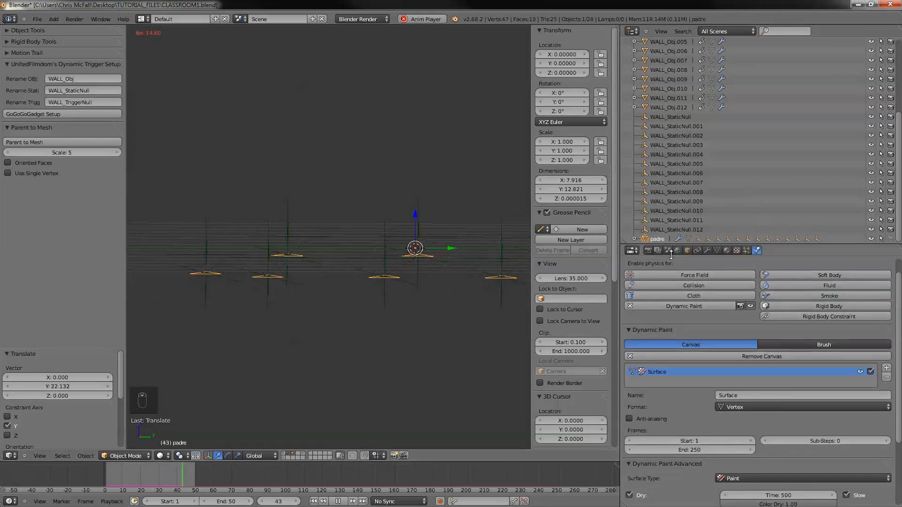
{"action": "scroll", "coordinate": [722, 364], "scroll_direction": "down", "scroll_amount": 4}
{"action": "scroll", "coordinate": [722, 364], "scroll_direction": "down", "scroll_amount": 1}
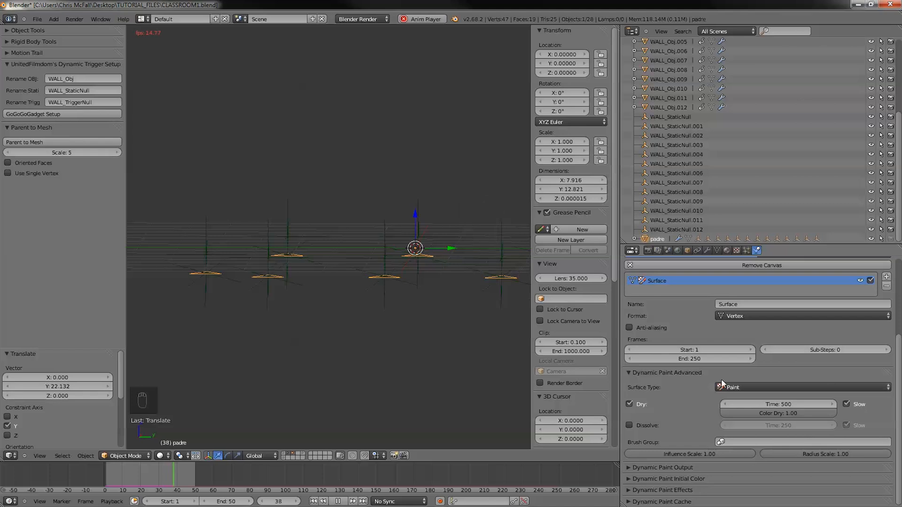
{"action": "left_click", "coordinate": [737, 389]}
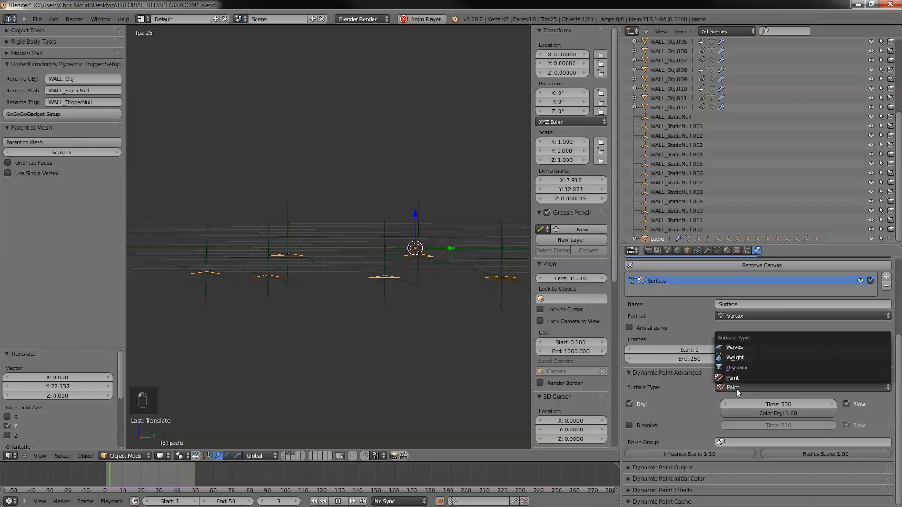
{"action": "left_click", "coordinate": [732, 358]}
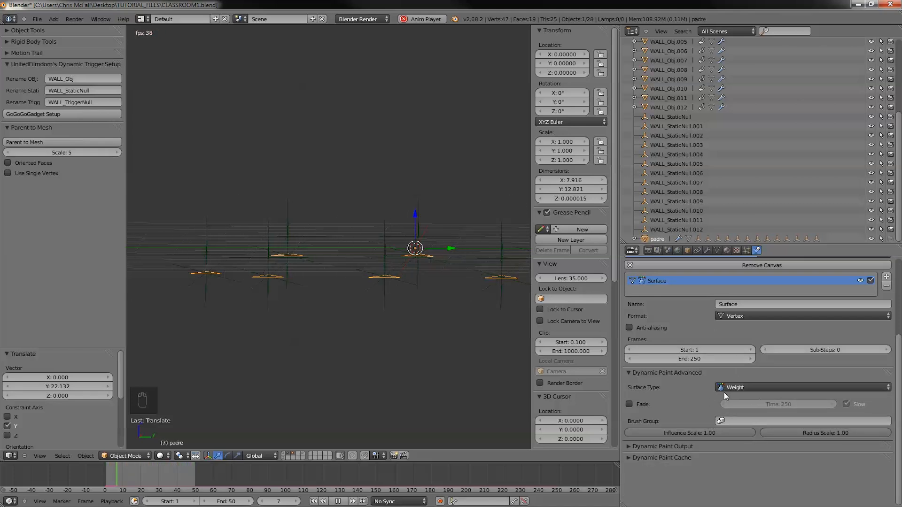
{"action": "left_click", "coordinate": [725, 388]}
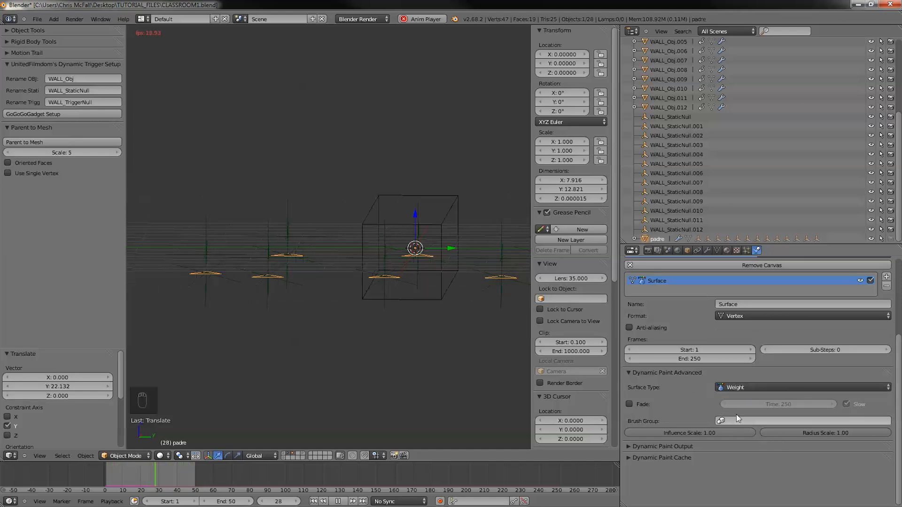
Step: Create the dp_weight vertex group as the padre canvas's Dynamic Paint output
{"action": "left_click", "coordinate": [648, 445]}
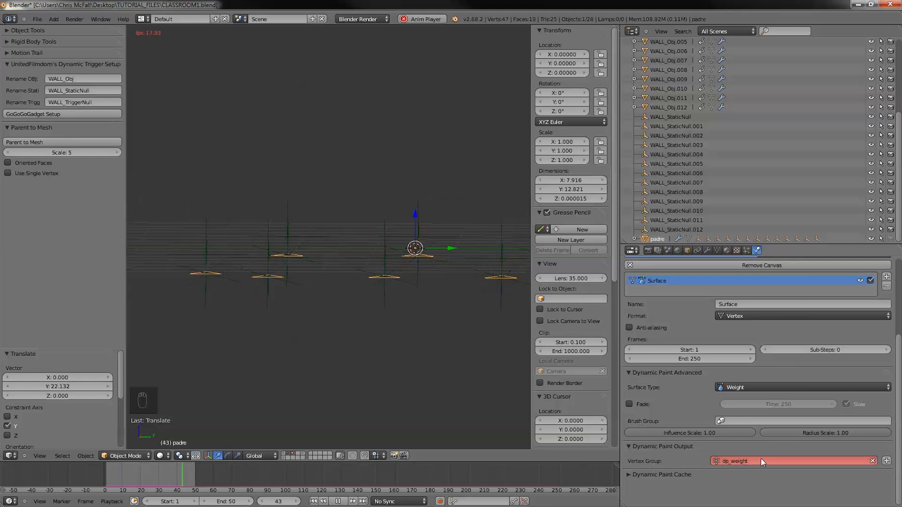
{"action": "left_click", "coordinate": [738, 460]}
{"action": "left_click", "coordinate": [887, 461]}
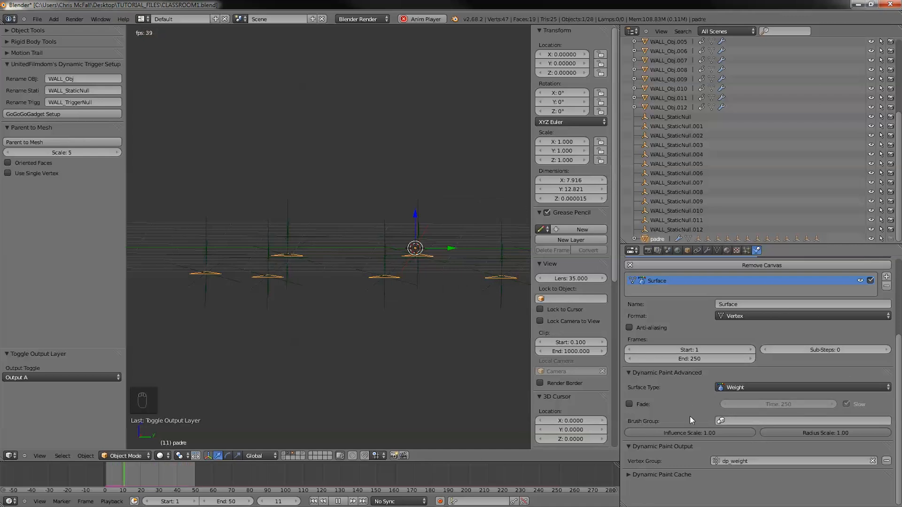
Step: Assign the dp_weight vertex group to padre's Displace modifier and set its displacement direction to Z
{"action": "left_click", "coordinate": [707, 250]}
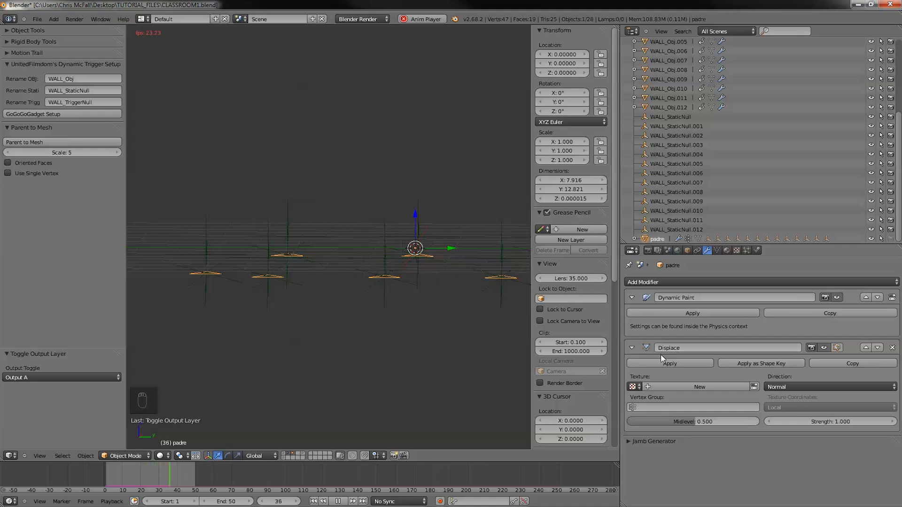
{"action": "left_click", "coordinate": [672, 406]}
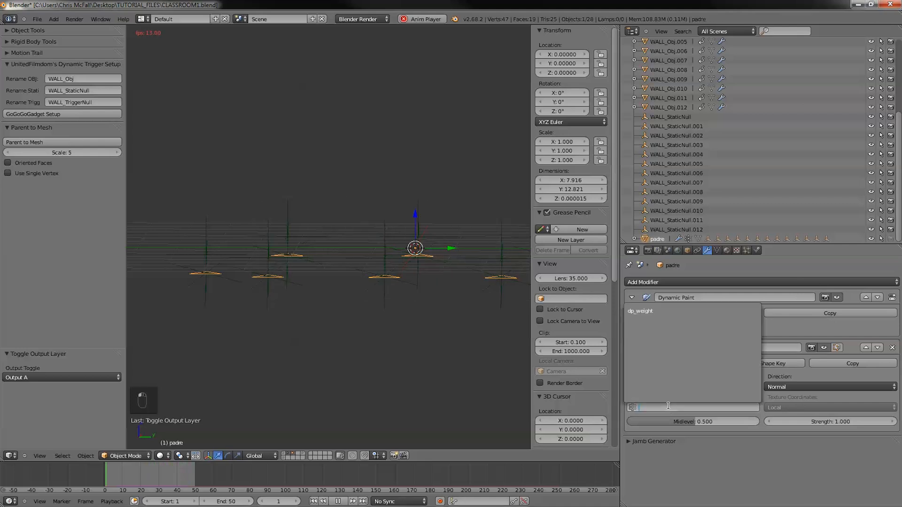
{"action": "left_click", "coordinate": [647, 311]}
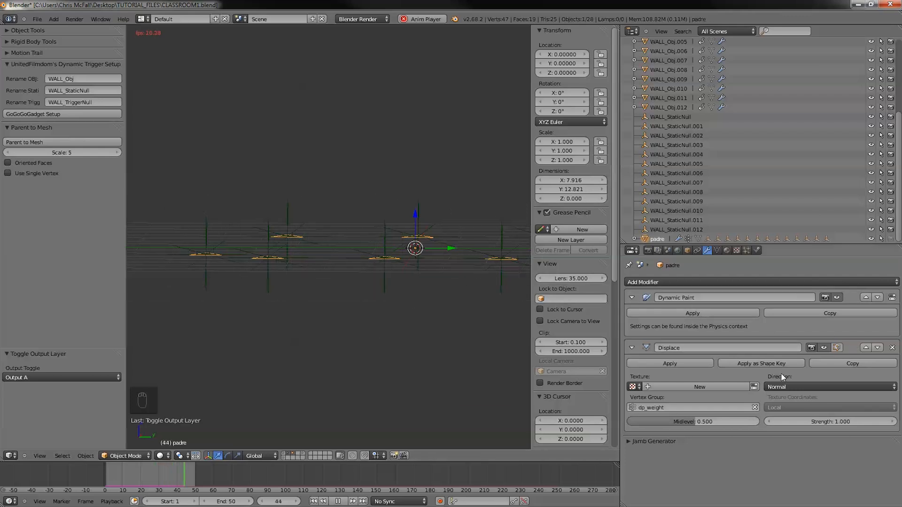
{"action": "left_click", "coordinate": [816, 388]}
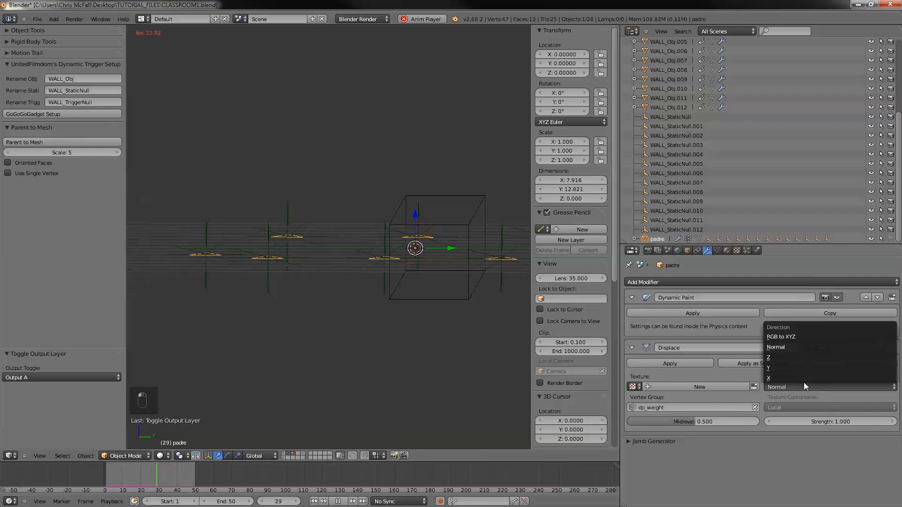
{"action": "left_click", "coordinate": [788, 358]}
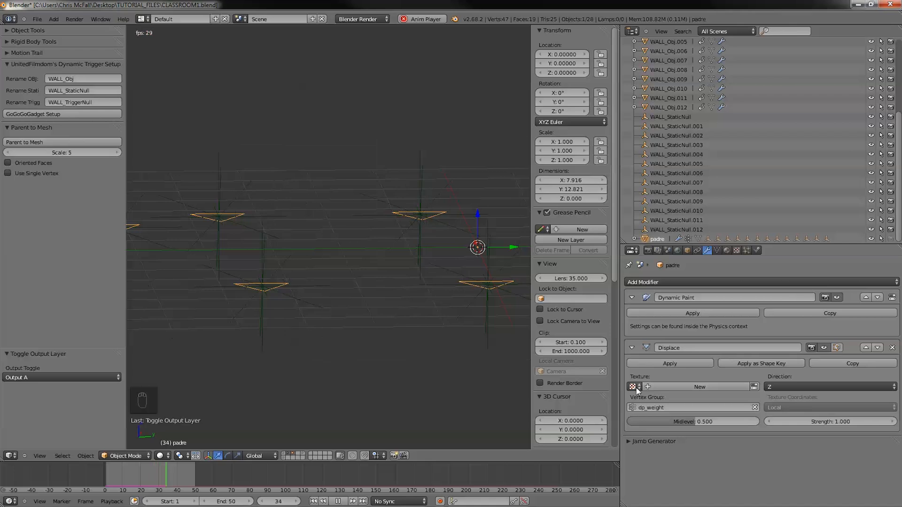
Step: Create a new texture for the Displace modifier and set its type to Blend
{"action": "left_click", "coordinate": [676, 384]}
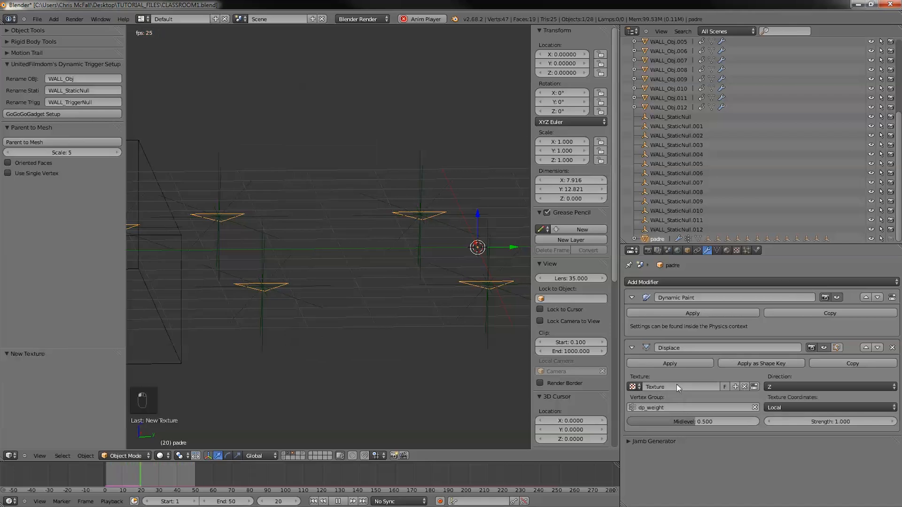
{"action": "left_click", "coordinate": [736, 251]}
{"action": "left_click", "coordinate": [785, 323]}
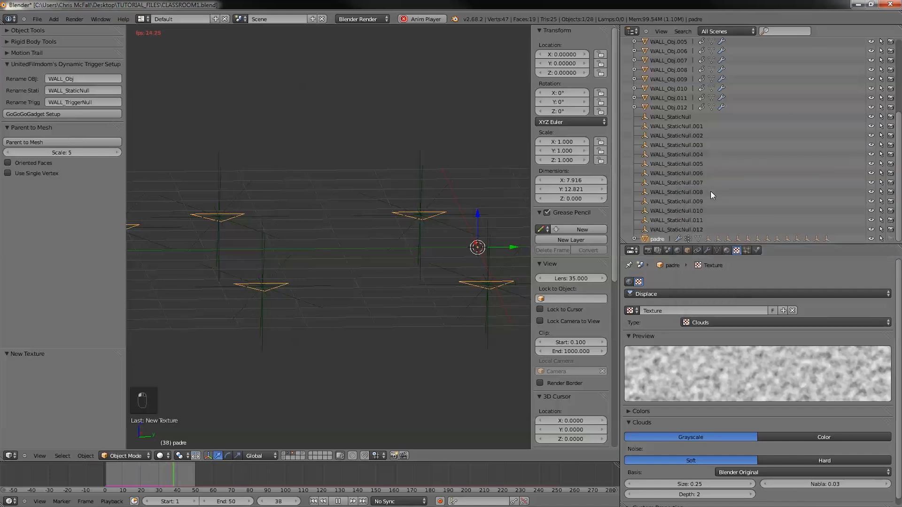
{"action": "left_click", "coordinate": [697, 323]}
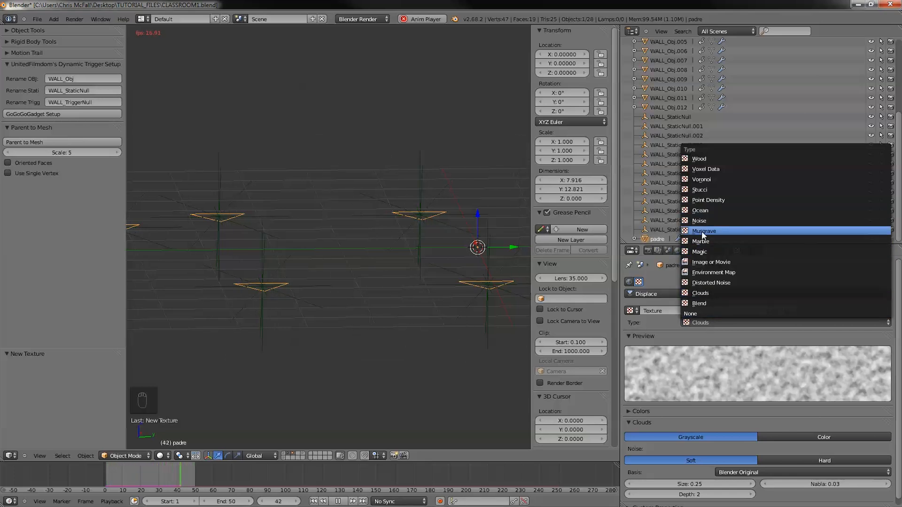
{"action": "left_click", "coordinate": [700, 303]}
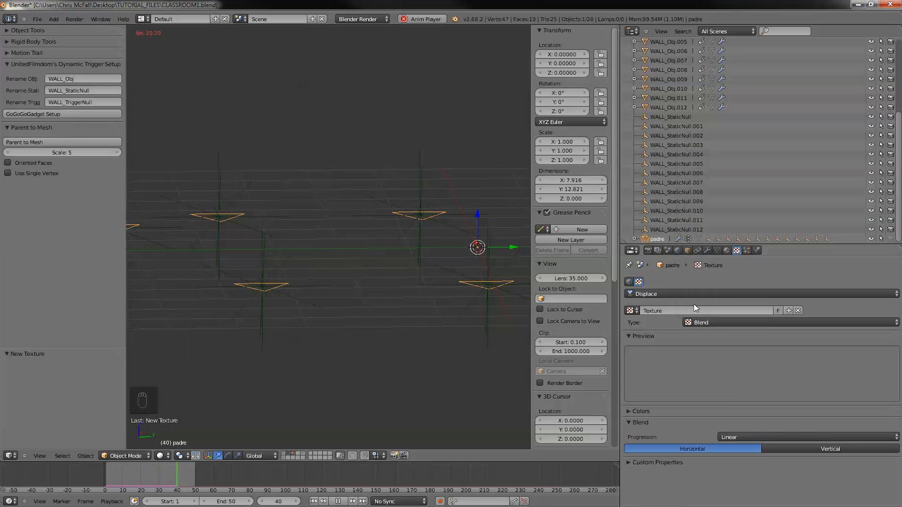
Step: Enable the Blend texture's color ramp, delete its white stop and return to padre's modifier settings
{"action": "left_click", "coordinate": [641, 412]}
{"action": "scroll", "coordinate": [705, 448], "scroll_direction": "down", "scroll_amount": 1}
{"action": "left_click", "coordinate": [638, 406]}
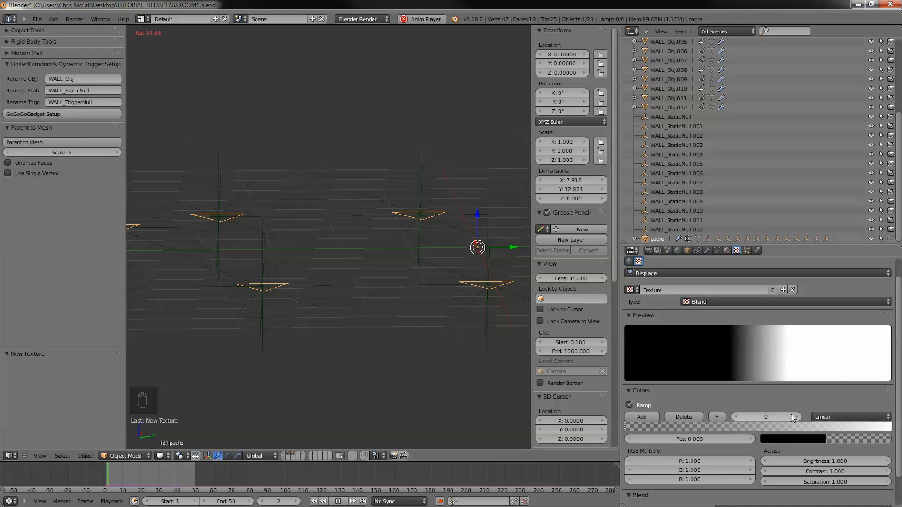
{"action": "left_click", "coordinate": [669, 417]}
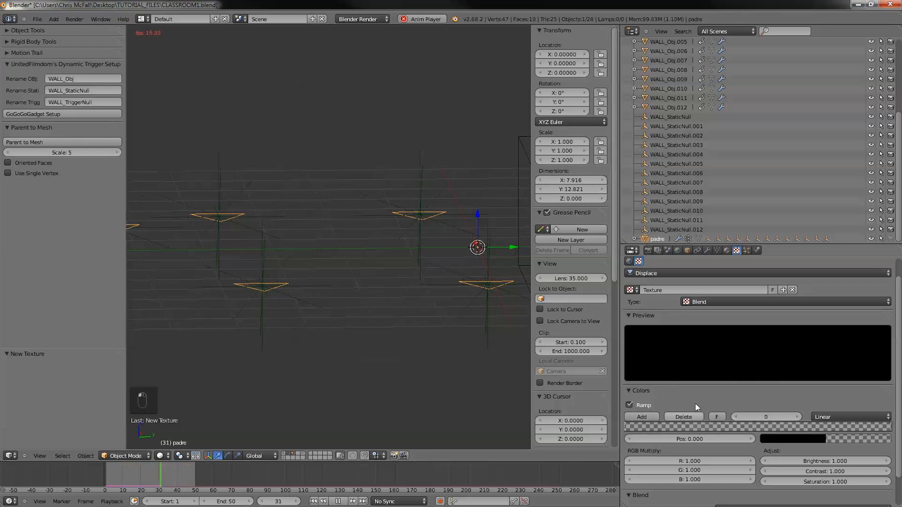
{"action": "left_click", "coordinate": [707, 251]}
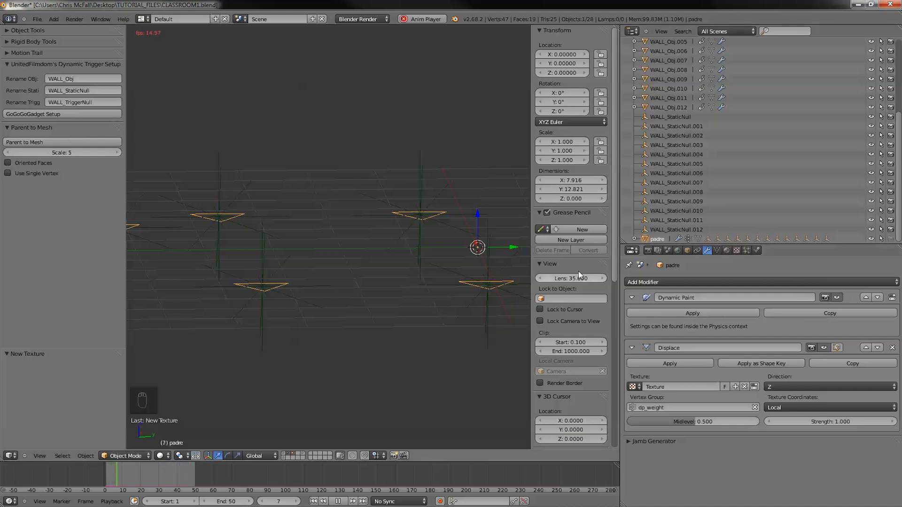
{"action": "right_click", "coordinate": [418, 222]}
{"action": "key", "text": "g"}
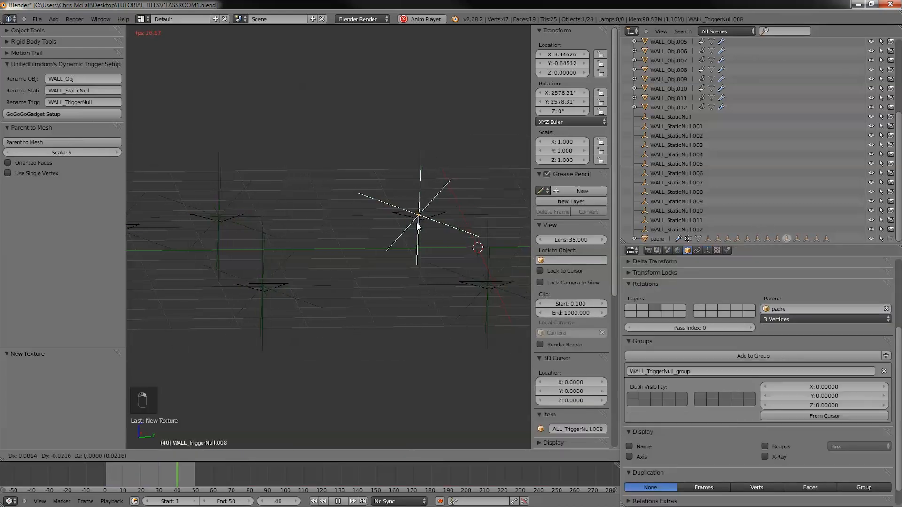
{"action": "right_click", "coordinate": [416, 221]}
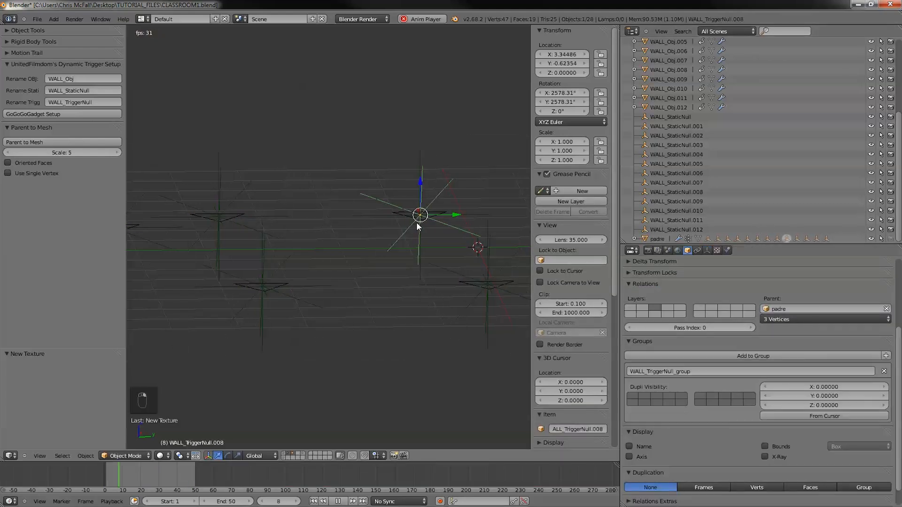
Step: Enable Dynamic Paint physics on the Brush object and add it as a Brush type
{"action": "right_click", "coordinate": [467, 250]}
{"action": "left_click", "coordinate": [716, 250]}
{"action": "left_click", "coordinate": [726, 250]}
{"action": "left_click", "coordinate": [747, 250]}
{"action": "left_click", "coordinate": [757, 250]}
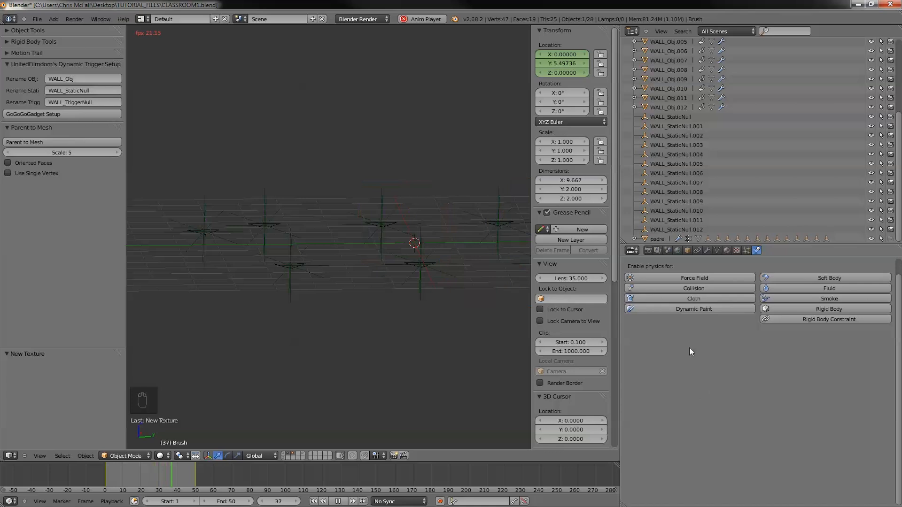
{"action": "scroll", "coordinate": [569, 387], "scroll_direction": "down", "scroll_amount": 3}
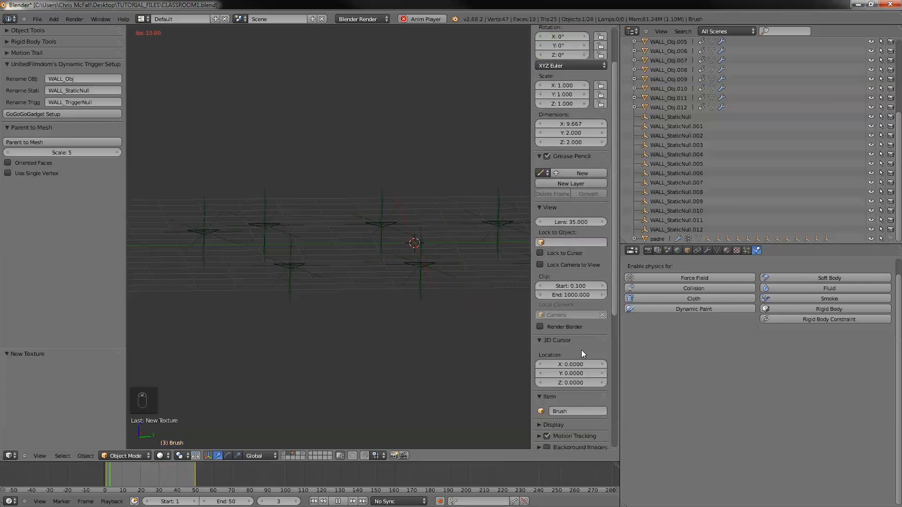
{"action": "left_click", "coordinate": [693, 310]}
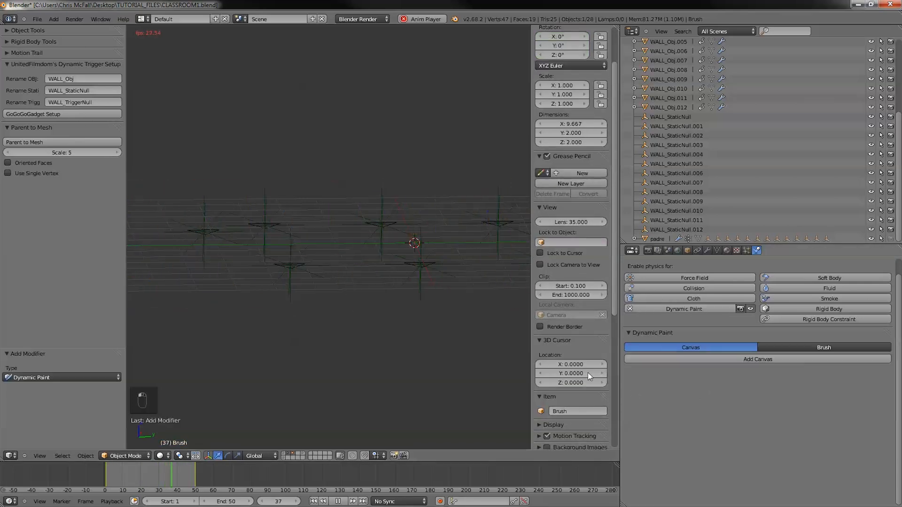
{"action": "left_click", "coordinate": [793, 346]}
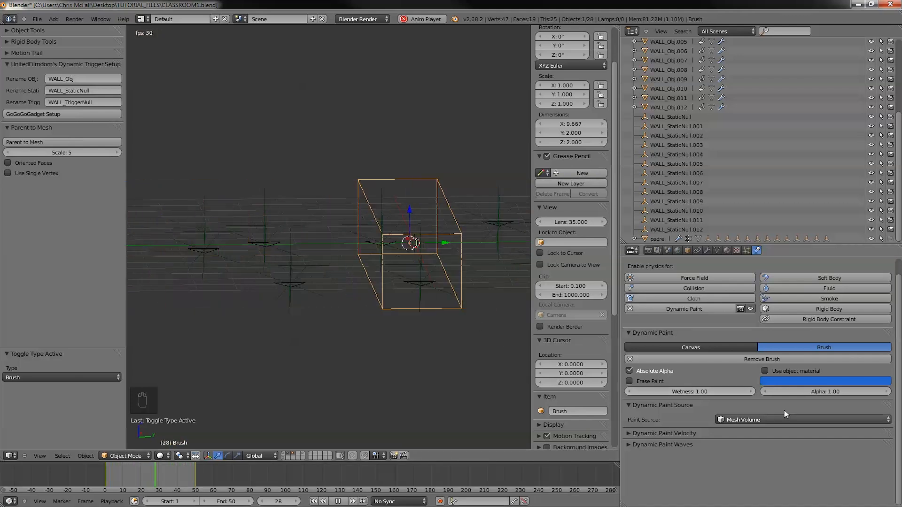
Step: Change the Brush object's paint color to near white and its paint source to Mesh Volume + Proximity
{"action": "left_click", "coordinate": [800, 382]}
{"action": "mouse_move", "coordinate": [881, 268]}
{"action": "left_mouse_down"}
{"action": "mouse_move", "coordinate": [882, 255]}
{"action": "mouse_move", "coordinate": [840, 290]}
{"action": "left_mouse_up"}
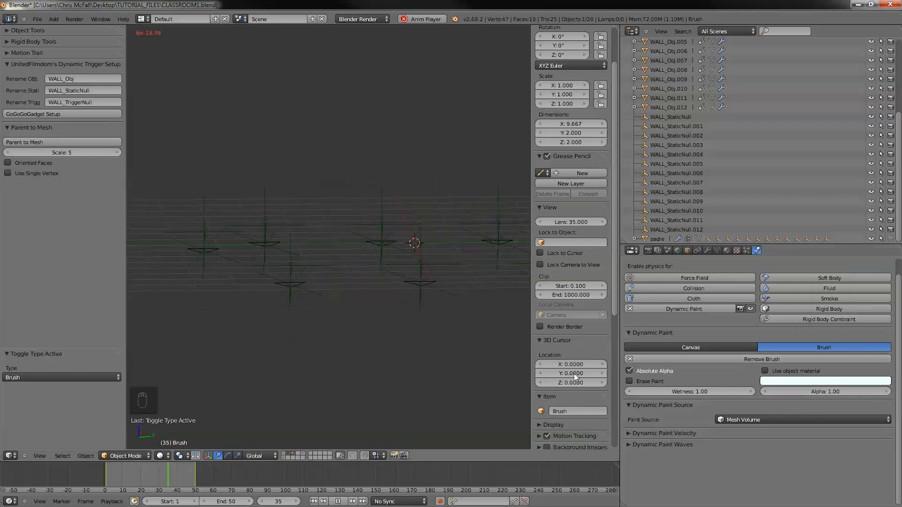
{"action": "left_click", "coordinate": [718, 418]}
{"action": "left_click", "coordinate": [748, 379]}
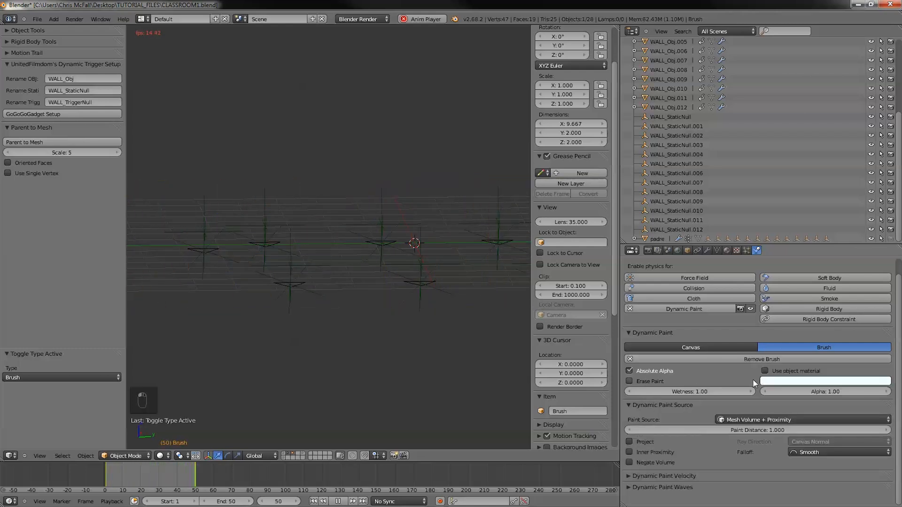
Step: Select the Brush object and raise its Dynamic Paint source distance to about 24.4
{"action": "middle_click_drag", "start_coordinate": [353, 334], "coordinate": [356, 297]}
{"action": "middle_click_drag", "start_coordinate": [335, 364], "coordinate": [326, 393]}
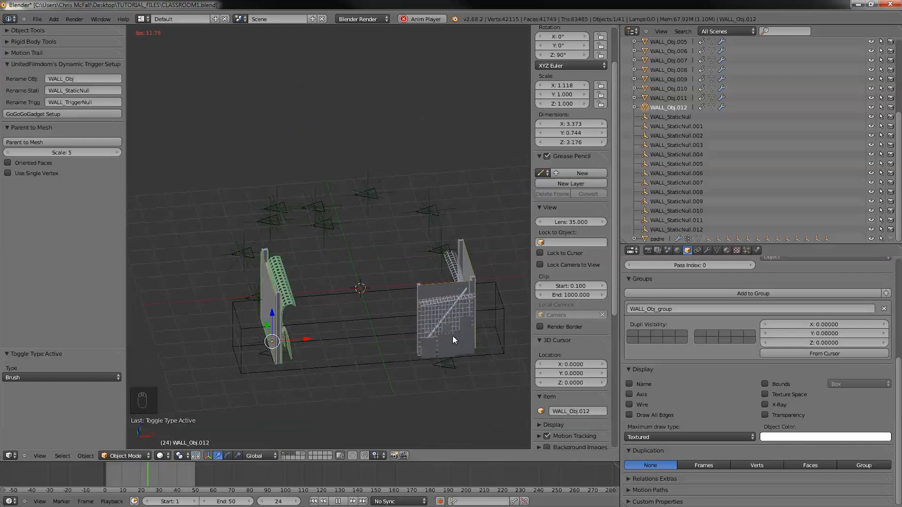
{"action": "right_click", "coordinate": [381, 326]}
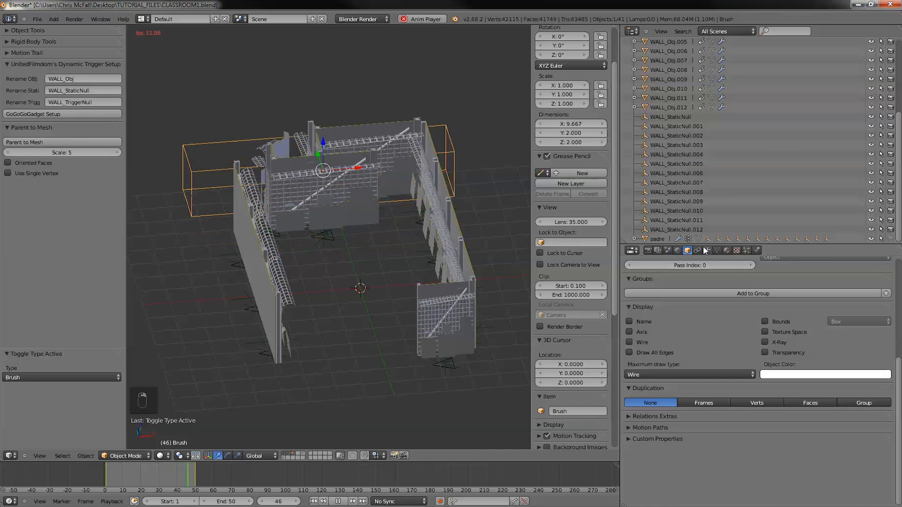
{"action": "left_click", "coordinate": [758, 250]}
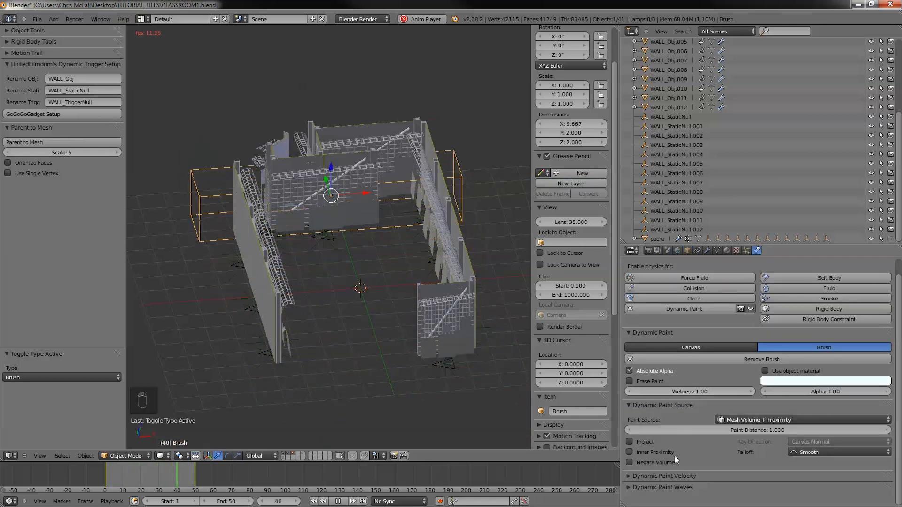
{"action": "left_click", "coordinate": [655, 405]}
{"action": "left_click", "coordinate": [642, 404]}
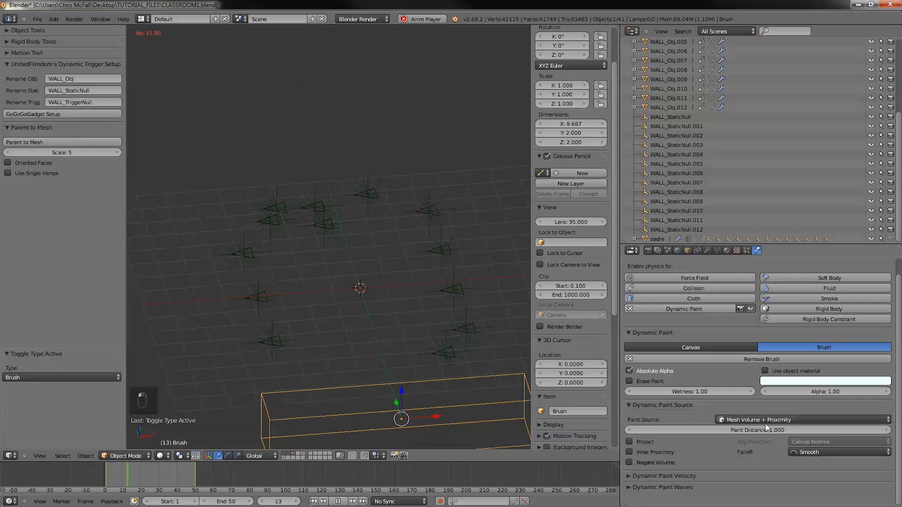
{"action": "mouse_move", "coordinate": [760, 435]}
{"action": "left_mouse_down"}
{"action": "mouse_move", "coordinate": [751, 427]}
{"action": "mouse_move", "coordinate": [839, 429]}
{"action": "left_mouse_up"}
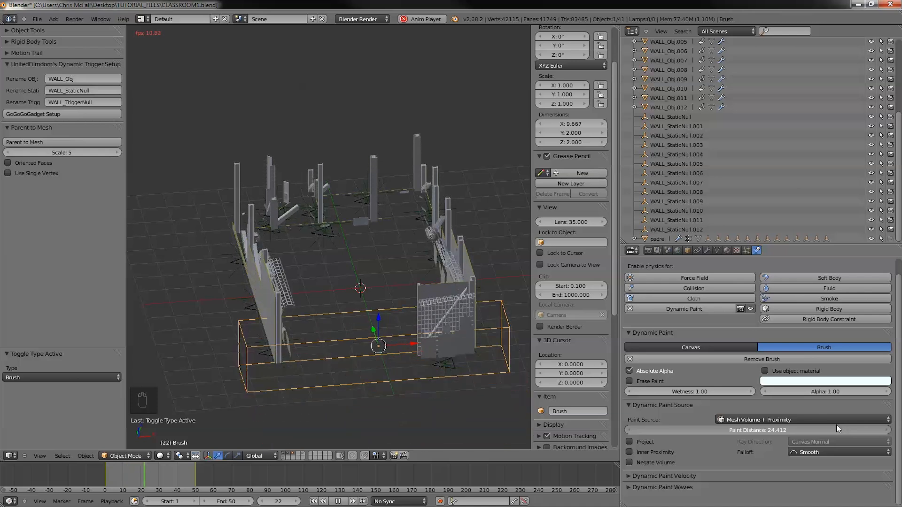
Step: Select padre and set its Displace modifier strength to 2
{"action": "middle_click_drag", "start_coordinate": [292, 346], "coordinate": [245, 343]}
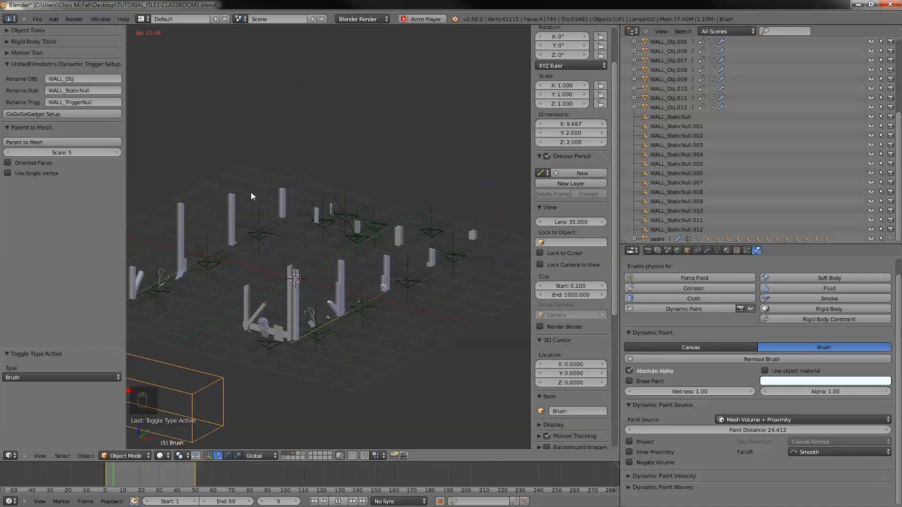
{"action": "left_click", "coordinate": [707, 251]}
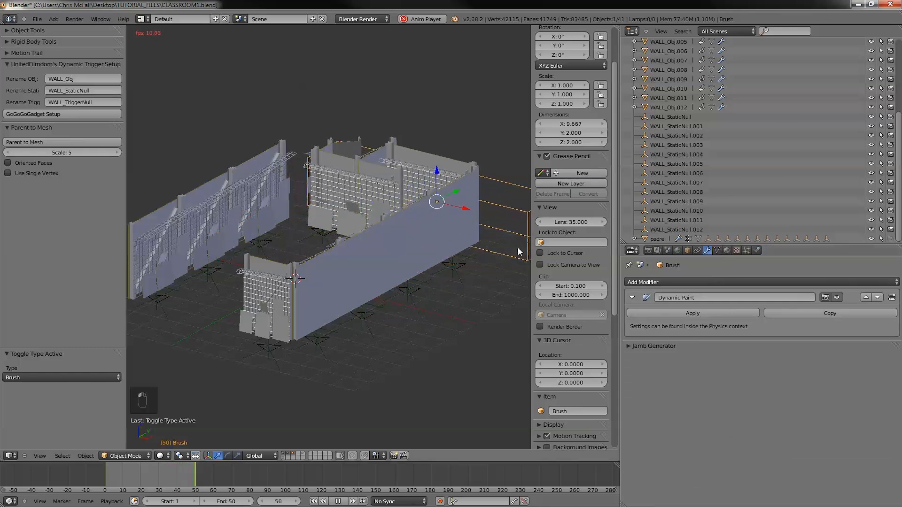
{"action": "right_click", "coordinate": [413, 283]}
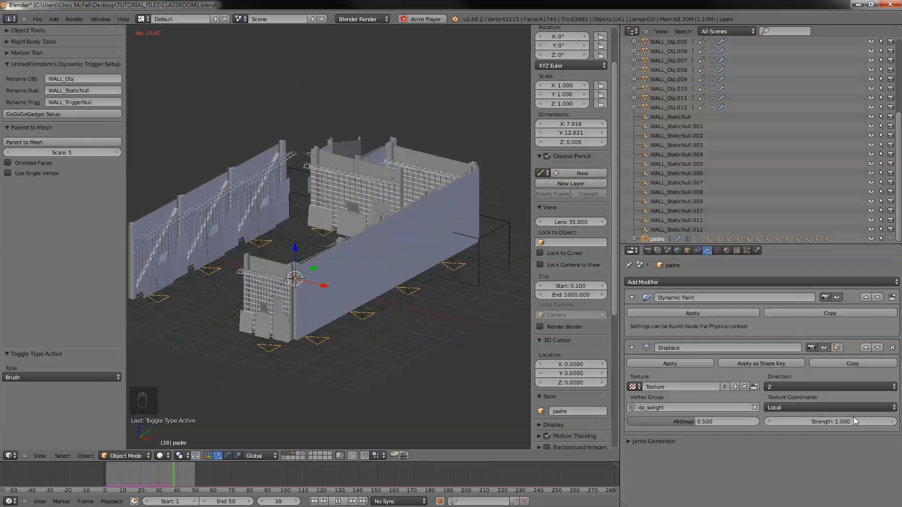
{"action": "left_click_drag", "start_coordinate": [852, 422], "coordinate": [873, 421]}
{"action": "left_click", "coordinate": [839, 422]}
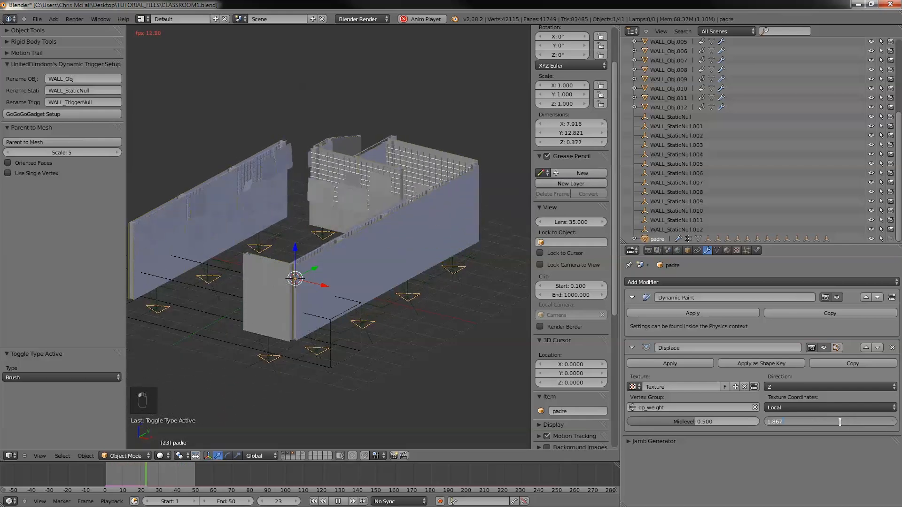
{"action": "type", "text": "2"}
{"action": "key", "text": "Return"}
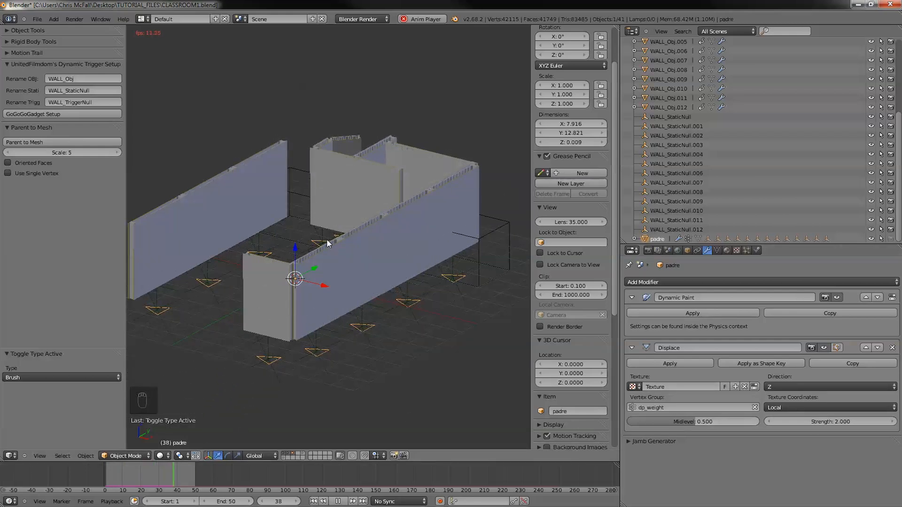
Step: Watch the wall animation from the side and stop playback
{"action": "middle_click_drag", "start_coordinate": [296, 335], "coordinate": [195, 362]}
{"action": "middle_click_drag", "start_coordinate": [422, 337], "coordinate": [306, 344]}
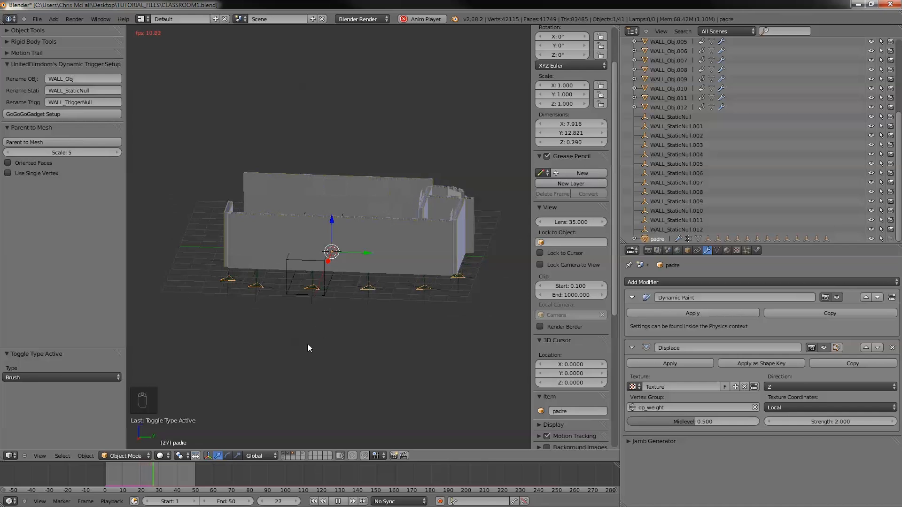
{"action": "left_click", "coordinate": [338, 501]}
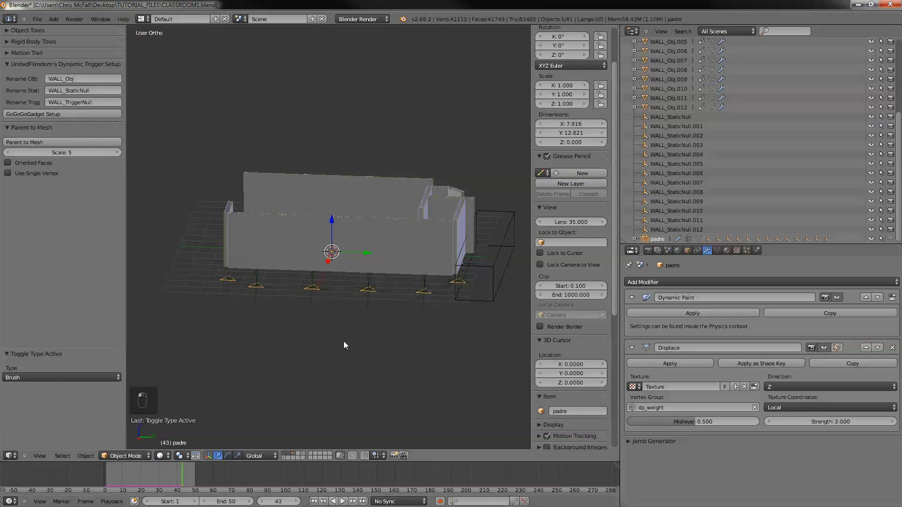
Step: At frame 1, move the Brush object about 17.7 units along negative Y and keyframe its location
{"action": "right_click", "coordinate": [488, 272]}
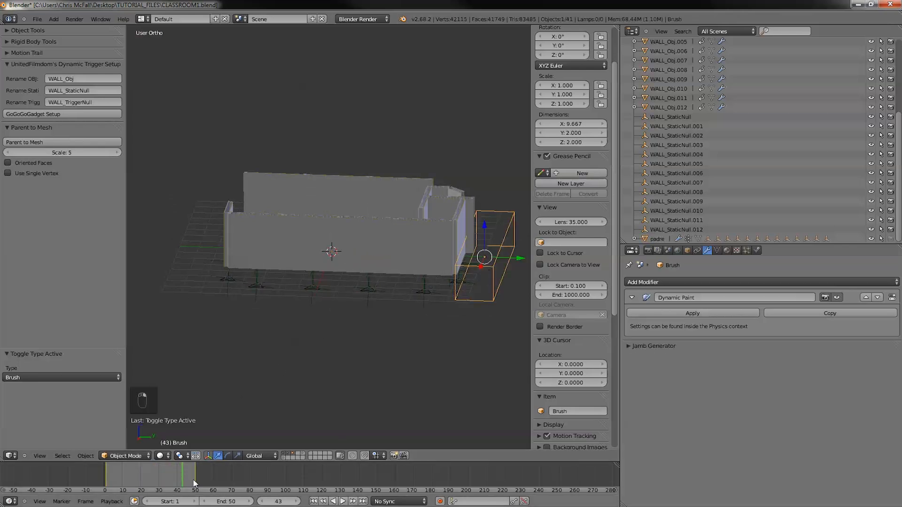
{"action": "left_click_drag", "start_coordinate": [155, 476], "coordinate": [105, 477]}
{"action": "middle_click_drag", "start_coordinate": [280, 312], "coordinate": [414, 301], "text": "shift"}
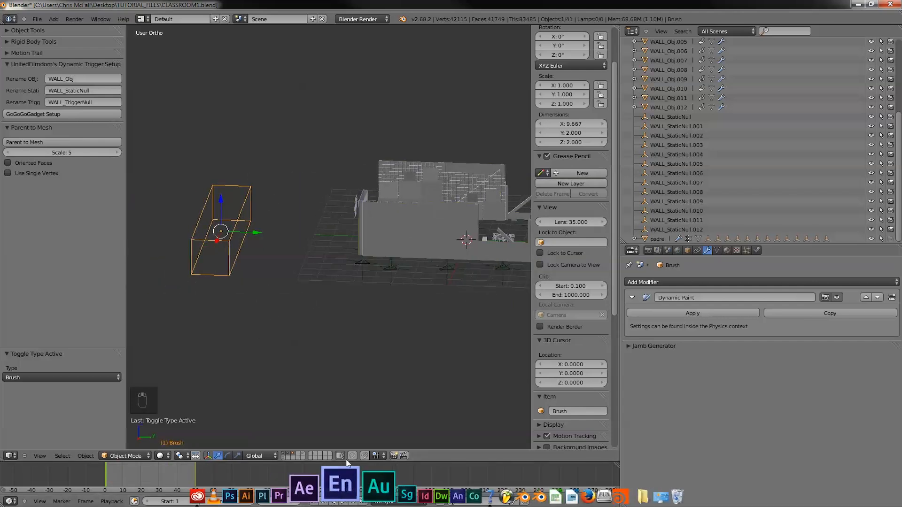
{"action": "left_click", "coordinate": [343, 502]}
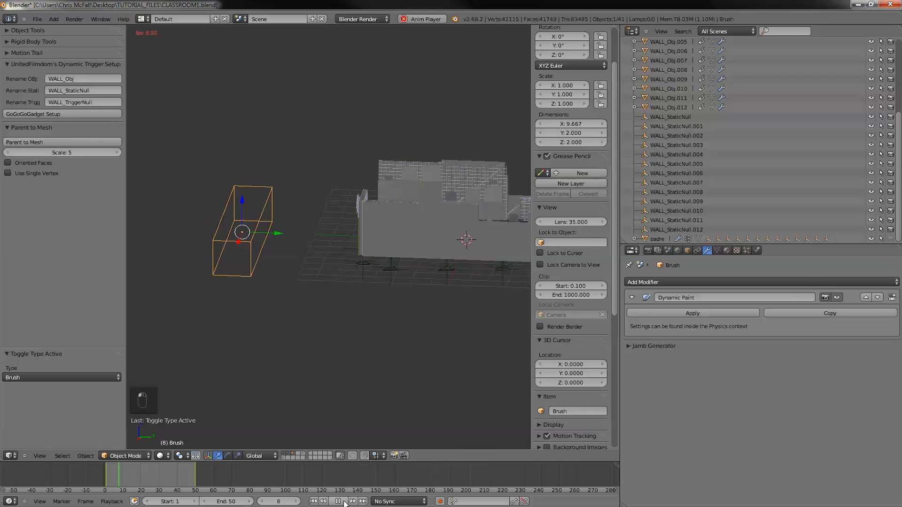
{"action": "left_click_drag", "start_coordinate": [139, 476], "coordinate": [104, 477]}
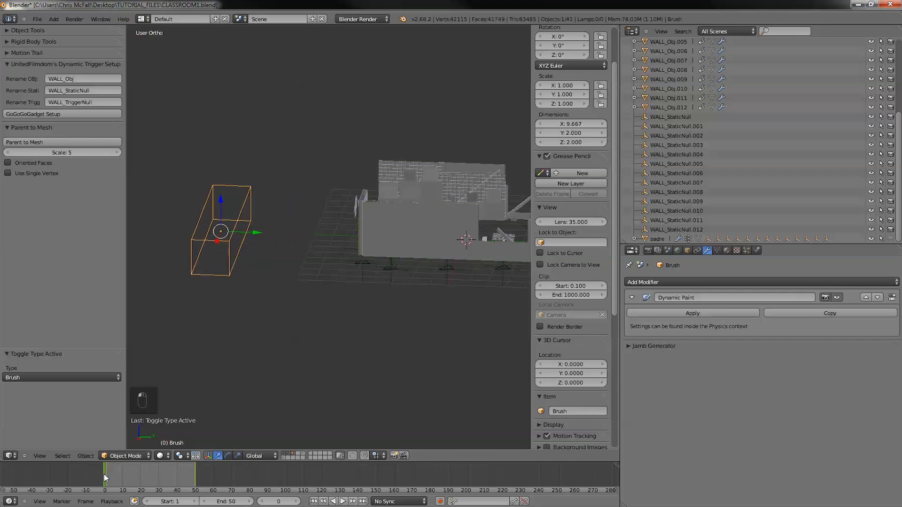
{"action": "left_click", "coordinate": [107, 478]}
{"action": "mouse_move", "coordinate": [388, 226]}
{"action": "middle_mouse_down"}
{"action": "mouse_move", "coordinate": [336, 311]}
{"action": "mouse_move", "coordinate": [429, 203]}
{"action": "middle_mouse_up"}
{"action": "left_click_drag", "start_coordinate": [312, 257], "coordinate": [128, 284]}
{"action": "middle_click_drag", "start_coordinate": [221, 286], "coordinate": [283, 266], "text": "shift"}
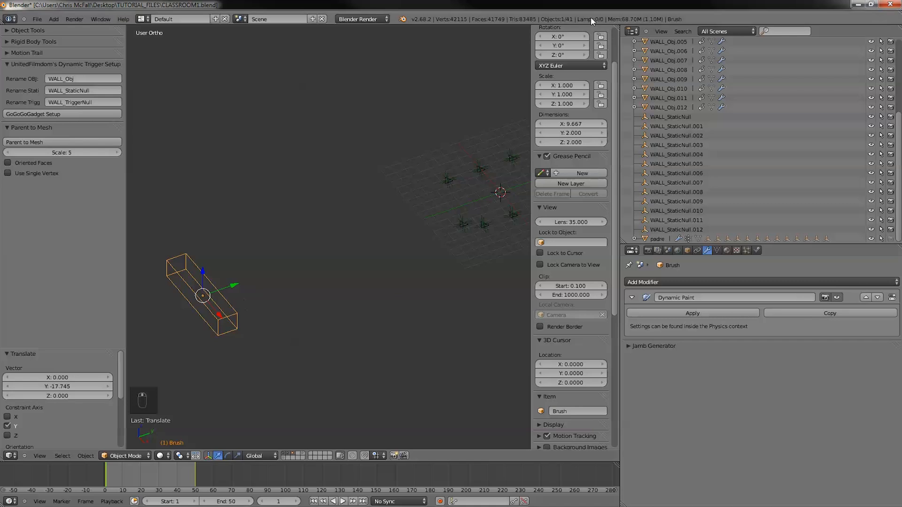
{"action": "scroll", "coordinate": [563, 65], "scroll_direction": "up", "scroll_amount": 3}
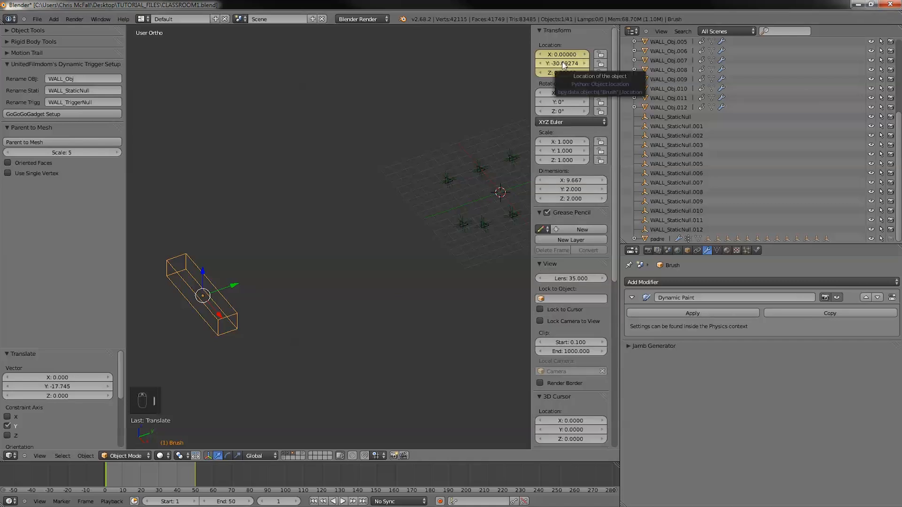
Step: Play the animation and examine from several angles how the walls assemble as the Brush sweeps past
{"action": "middle_click_drag", "start_coordinate": [292, 345], "coordinate": [257, 314]}
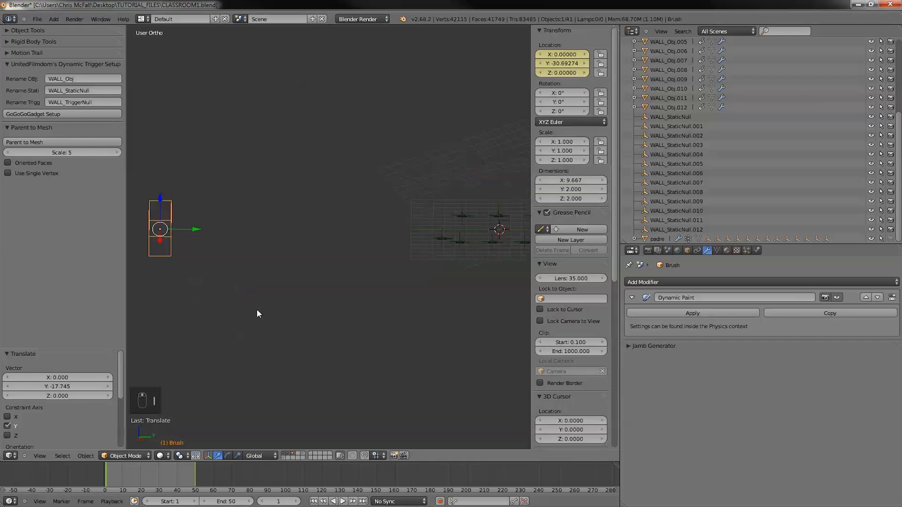
{"action": "mouse_move", "coordinate": [340, 322]}
{"action": "middle_mouse_down"}
{"action": "mouse_move", "coordinate": [221, 328]}
{"action": "mouse_move", "coordinate": [272, 356]}
{"action": "mouse_move", "coordinate": [292, 417]}
{"action": "middle_mouse_up"}
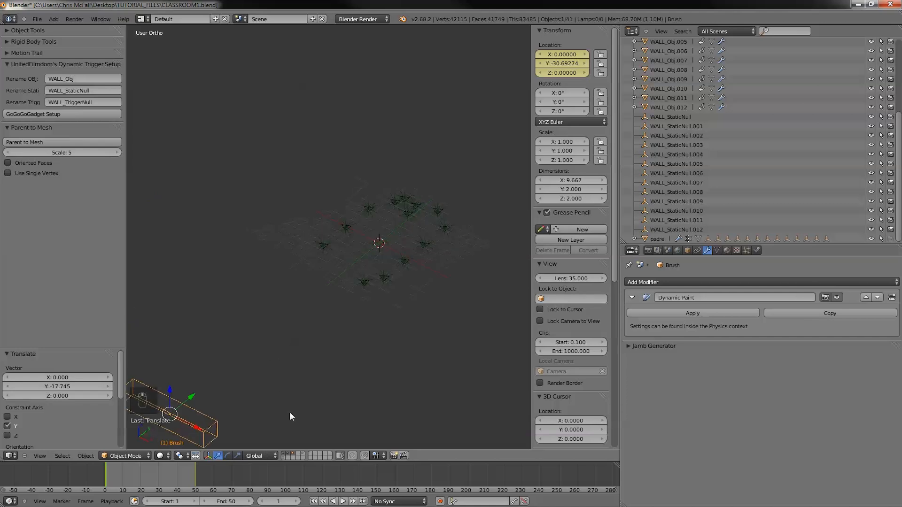
{"action": "left_click", "coordinate": [343, 501]}
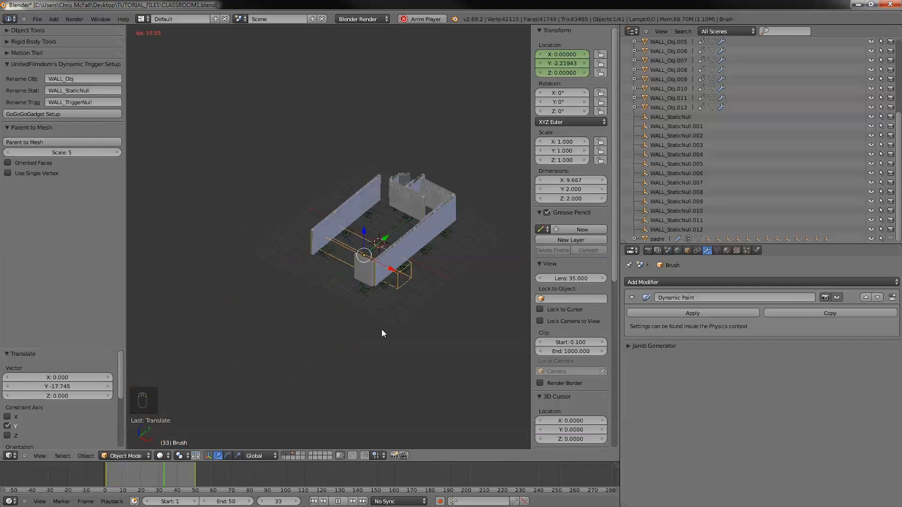
{"action": "scroll", "coordinate": [382, 329], "scroll_direction": "up", "scroll_amount": 5}
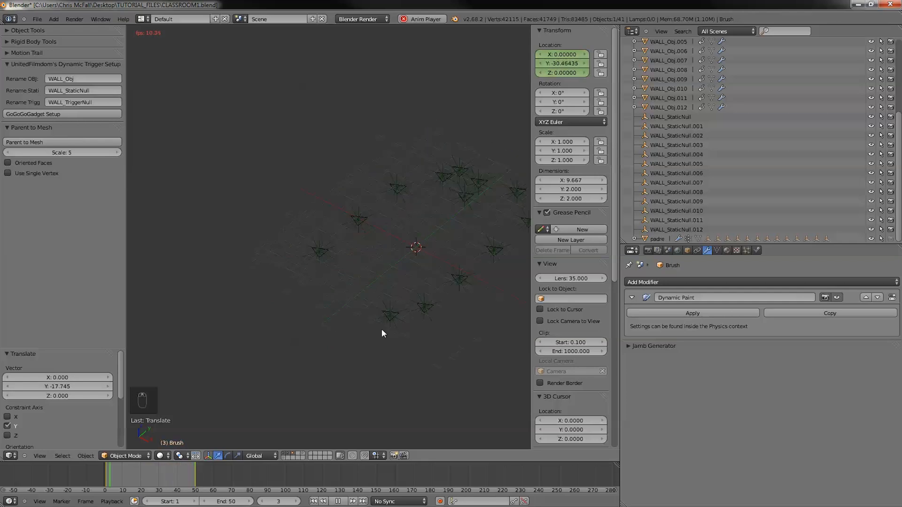
{"action": "mouse_move", "coordinate": [323, 342]}
{"action": "middle_mouse_down"}
{"action": "mouse_move", "coordinate": [417, 336]}
{"action": "mouse_move", "coordinate": [422, 261]}
{"action": "mouse_move", "coordinate": [290, 267]}
{"action": "mouse_move", "coordinate": [347, 362]}
{"action": "mouse_move", "coordinate": [302, 354]}
{"action": "mouse_move", "coordinate": [296, 338]}
{"action": "mouse_move", "coordinate": [336, 354]}
{"action": "mouse_move", "coordinate": [375, 348]}
{"action": "mouse_move", "coordinate": [243, 258]}
{"action": "mouse_move", "coordinate": [312, 320]}
{"action": "mouse_move", "coordinate": [347, 323]}
{"action": "mouse_move", "coordinate": [310, 321]}
{"action": "middle_mouse_up"}
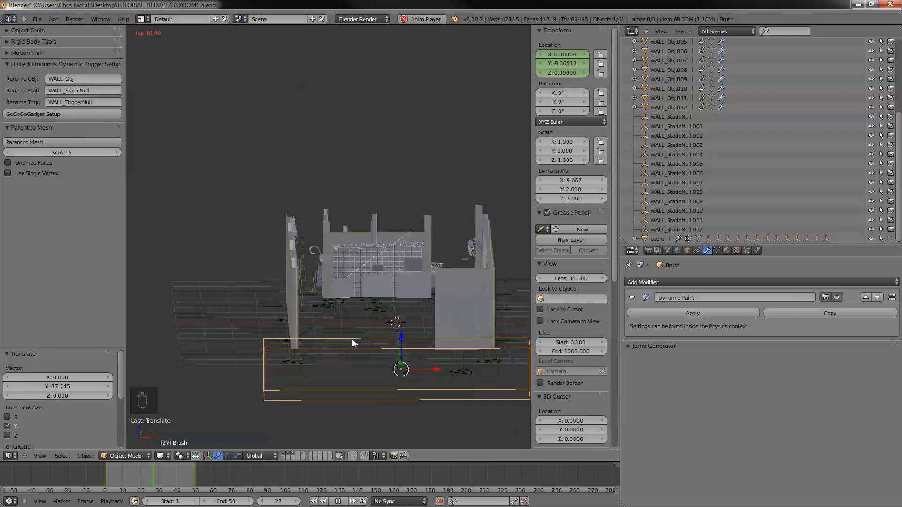
{"action": "middle_click_drag", "start_coordinate": [292, 331], "coordinate": [349, 332]}
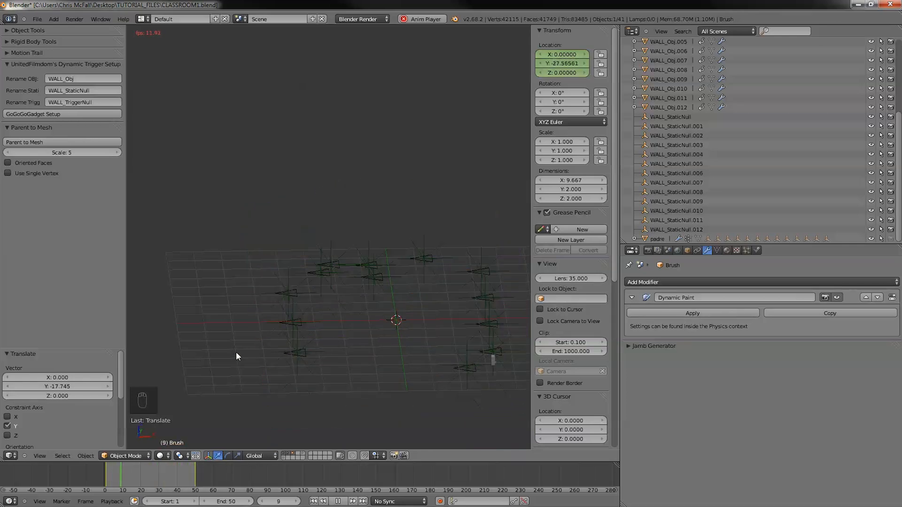
{"action": "middle_click_drag", "start_coordinate": [304, 309], "coordinate": [282, 378]}
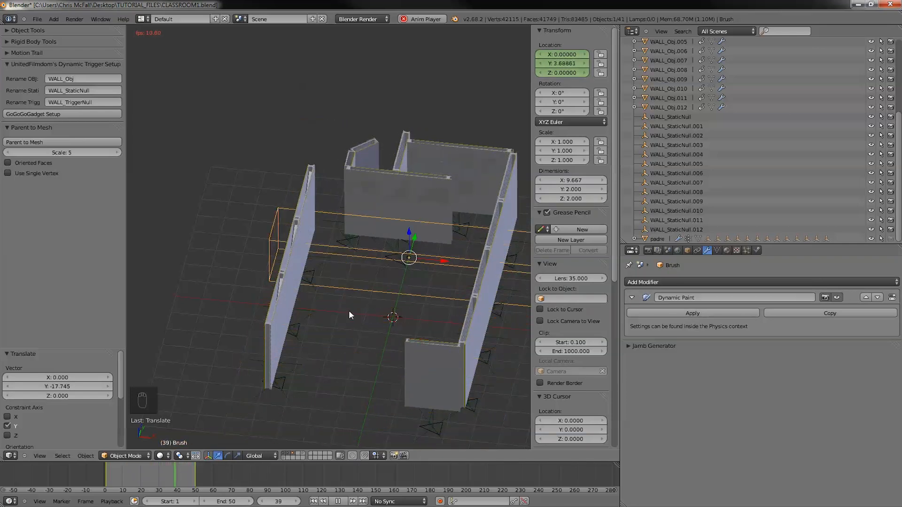
{"action": "middle_click_drag", "start_coordinate": [377, 283], "coordinate": [379, 269]}
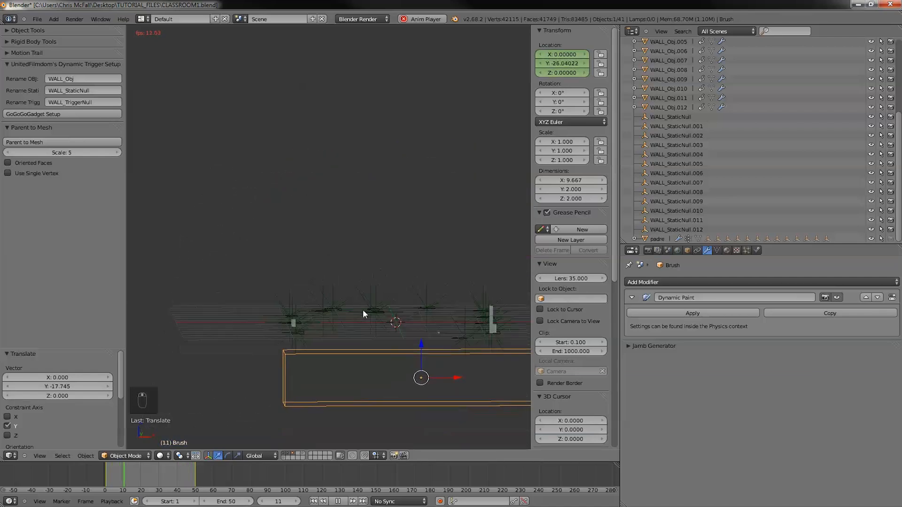
{"action": "scroll", "coordinate": [364, 310], "scroll_direction": "up", "scroll_amount": 3}
{"action": "scroll", "coordinate": [366, 314], "scroll_direction": "down", "scroll_amount": 1}
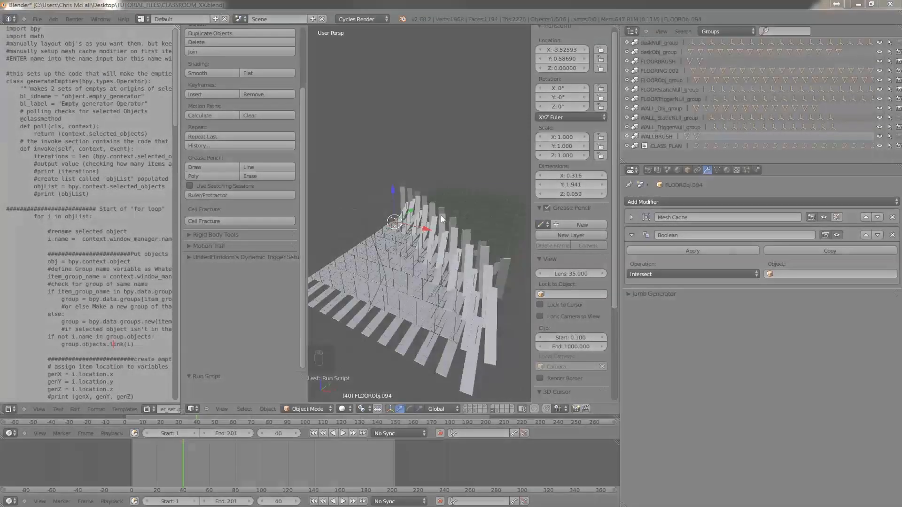
Step: In CLASSROOM_XX.blend, scrub the timeline back and forth, ending at frame 41, to examine how the floorboards assemble
{"action": "mouse_move", "coordinate": [413, 263]}
{"action": "middle_mouse_down"}
{"action": "mouse_move", "coordinate": [423, 266]}
{"action": "mouse_move", "coordinate": [402, 266]}
{"action": "middle_mouse_up"}
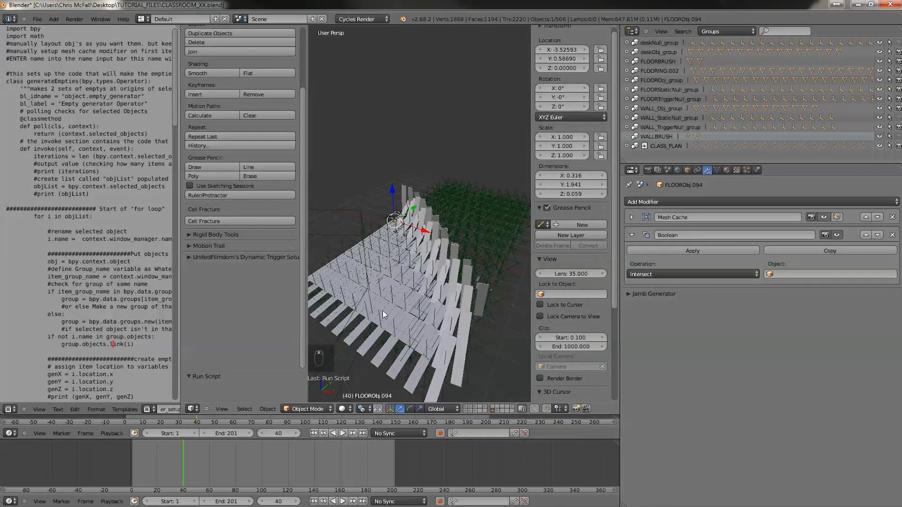
{"action": "left_click_drag", "start_coordinate": [184, 455], "coordinate": [159, 460]}
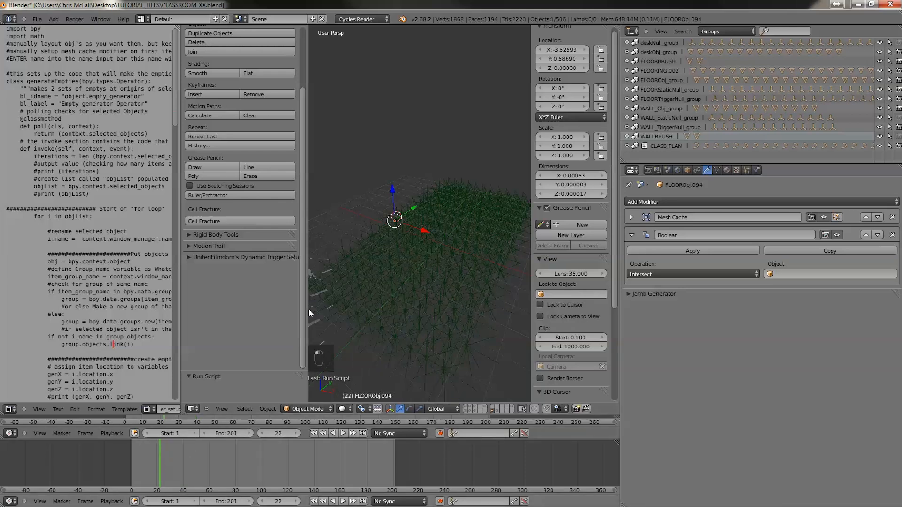
{"action": "scroll", "coordinate": [370, 207], "scroll_direction": "down", "scroll_amount": 3}
{"action": "middle_click_drag", "start_coordinate": [370, 207], "coordinate": [439, 283]}
{"action": "scroll", "coordinate": [439, 283], "scroll_direction": "up", "scroll_amount": 4}
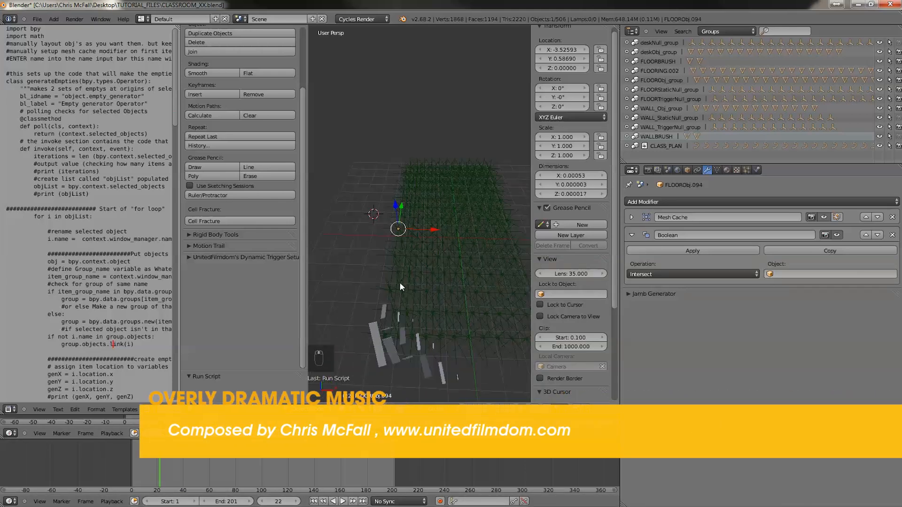
{"action": "middle_click_drag", "start_coordinate": [384, 309], "coordinate": [449, 289]}
{"action": "left_click_drag", "start_coordinate": [137, 466], "coordinate": [214, 467]}
{"action": "middle_click_drag", "start_coordinate": [413, 296], "coordinate": [416, 345]}
{"action": "scroll", "coordinate": [398, 315], "scroll_direction": "down", "scroll_amount": 4}
{"action": "left_click_drag", "start_coordinate": [216, 453], "coordinate": [185, 457]}
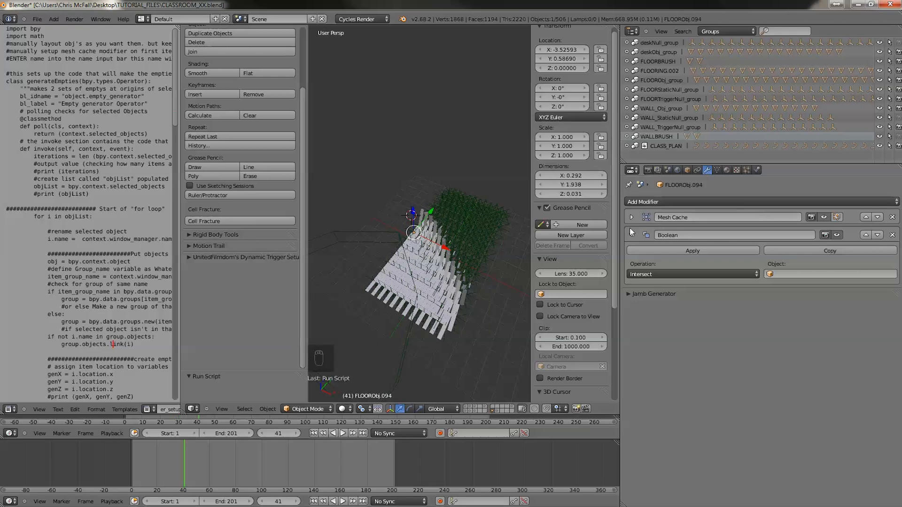
Step: Expand the selected floorboard's Mesh Cache modifier, examine the rising boards up close and select FLOORObj.070
{"action": "left_click", "coordinate": [631, 217]}
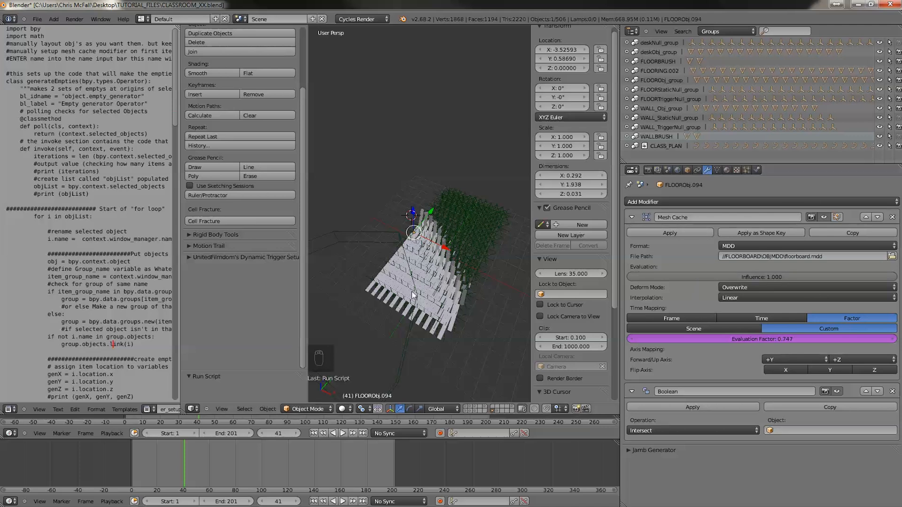
{"action": "middle_click_drag", "start_coordinate": [411, 291], "coordinate": [393, 278]}
{"action": "scroll", "coordinate": [400, 275], "scroll_direction": "up", "scroll_amount": 3}
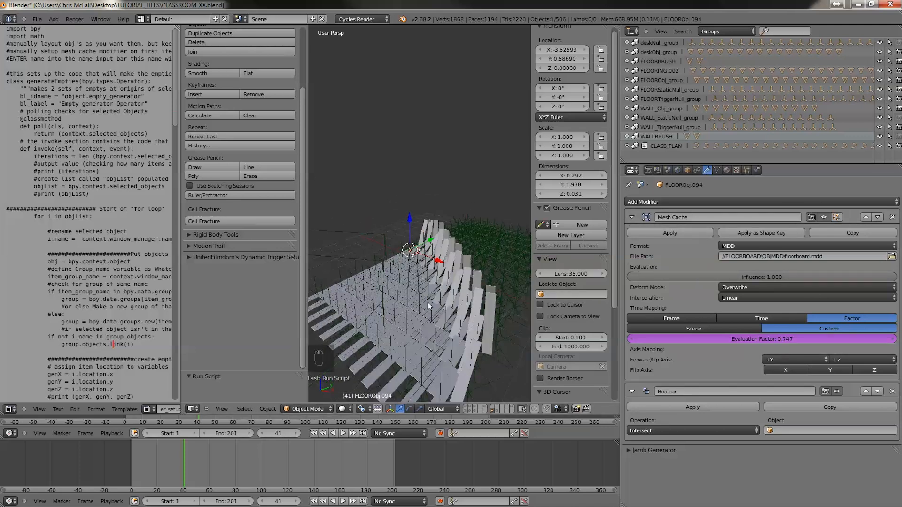
{"action": "middle_click_drag", "start_coordinate": [436, 320], "coordinate": [410, 313]}
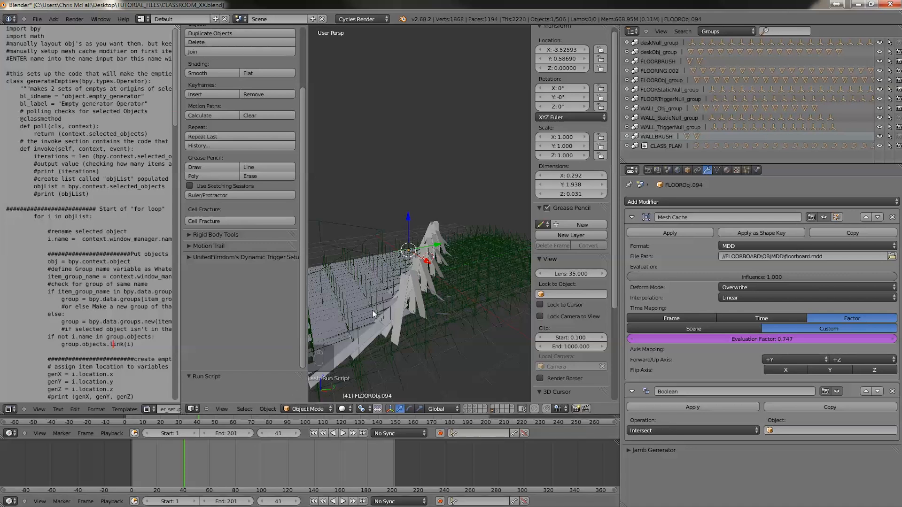
{"action": "mouse_move", "coordinate": [386, 310]}
{"action": "middle_mouse_down"}
{"action": "mouse_move", "coordinate": [374, 300]}
{"action": "mouse_move", "coordinate": [396, 320]}
{"action": "middle_mouse_up"}
{"action": "right_click", "coordinate": [350, 290]}
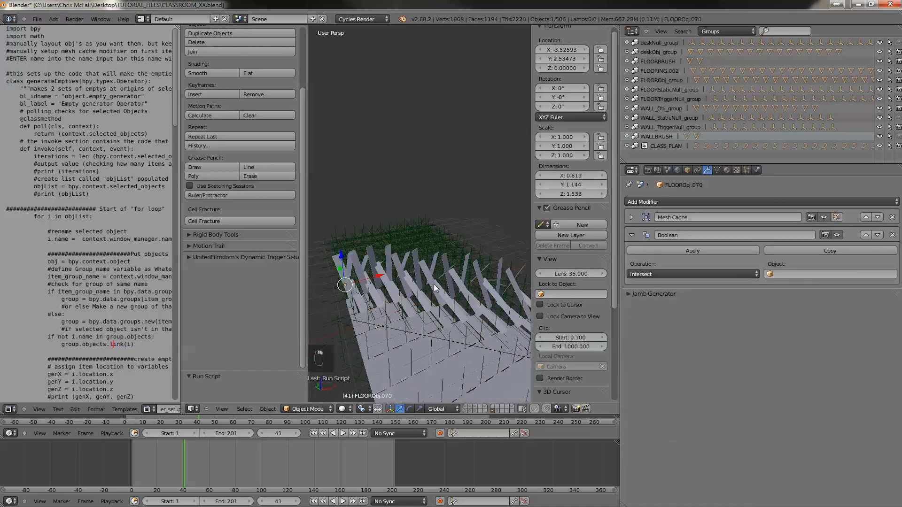
Step: Show the Dynamic Trigger Setup options with their rename fields and view the partly assembled floorboards from several angles
{"action": "middle_click_drag", "start_coordinate": [340, 289], "coordinate": [590, 50]}
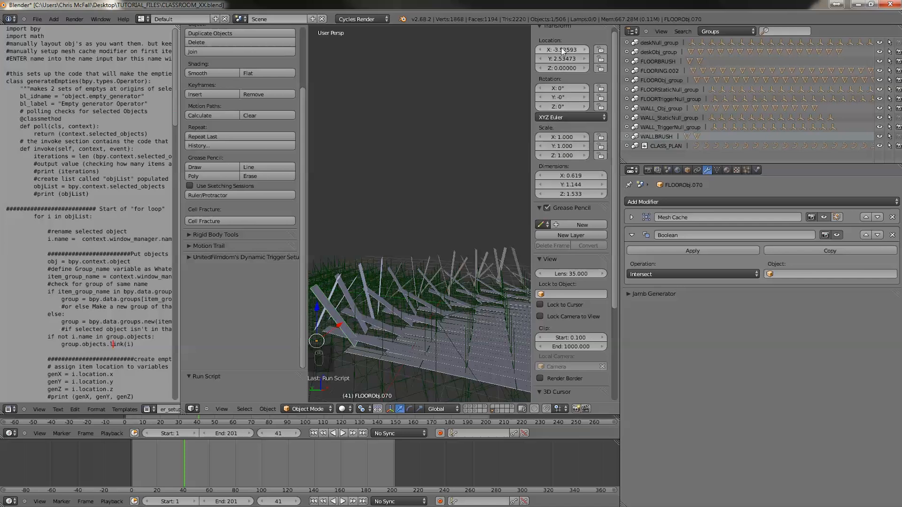
{"action": "middle_click_drag", "start_coordinate": [397, 349], "coordinate": [471, 294]}
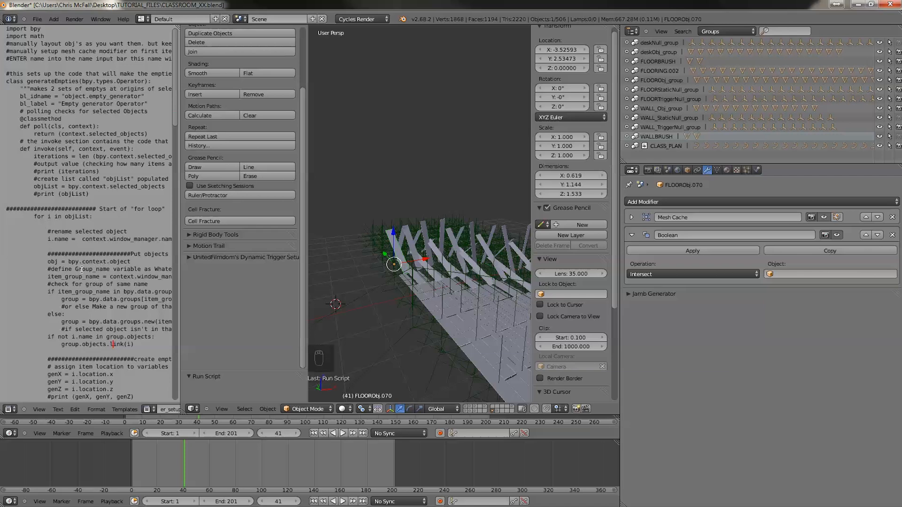
{"action": "left_click", "coordinate": [207, 257]}
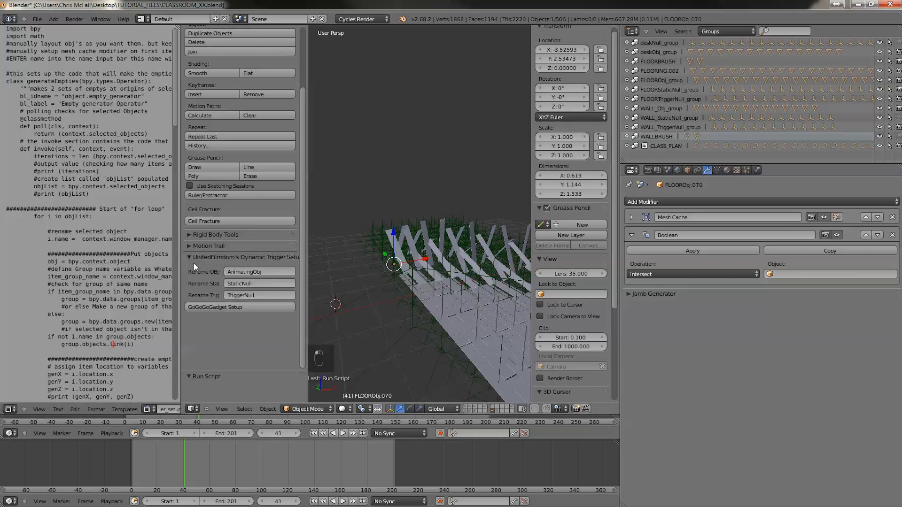
{"action": "middle_click_drag", "start_coordinate": [523, 317], "coordinate": [421, 253]}
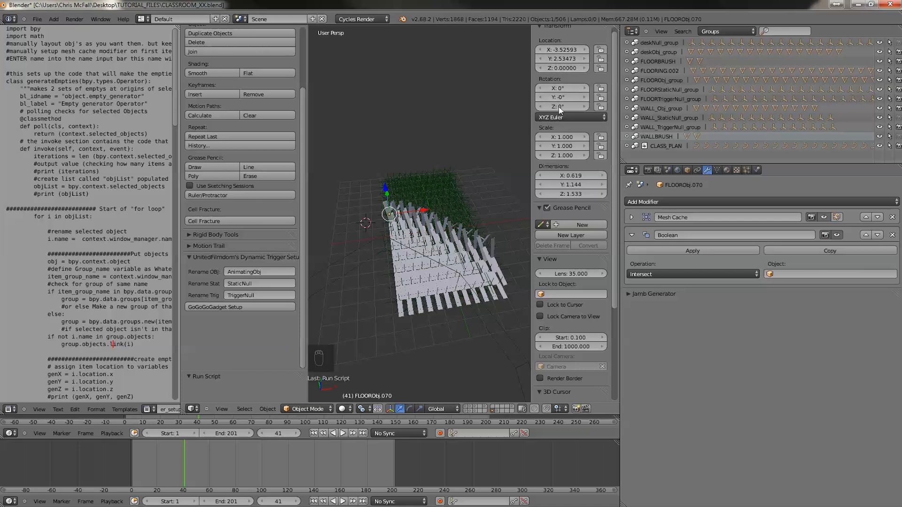
{"action": "middle_click_drag", "start_coordinate": [503, 229], "coordinate": [541, 249]}
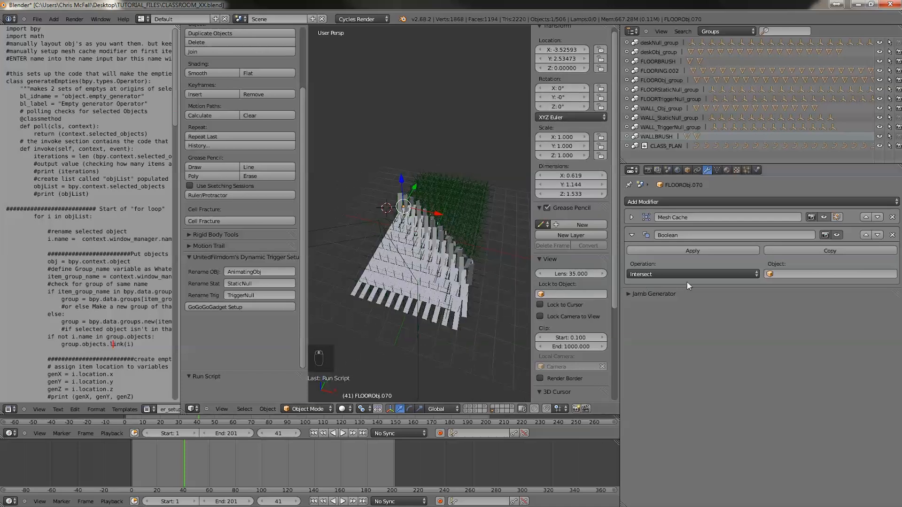
Step: Review the Mesh Cache modifier settings of FLOORObj.070 alongside the rising floorboards, and collapse the modifier again
{"action": "left_click", "coordinate": [631, 217]}
{"action": "middle_click_drag", "start_coordinate": [468, 311], "coordinate": [443, 281]}
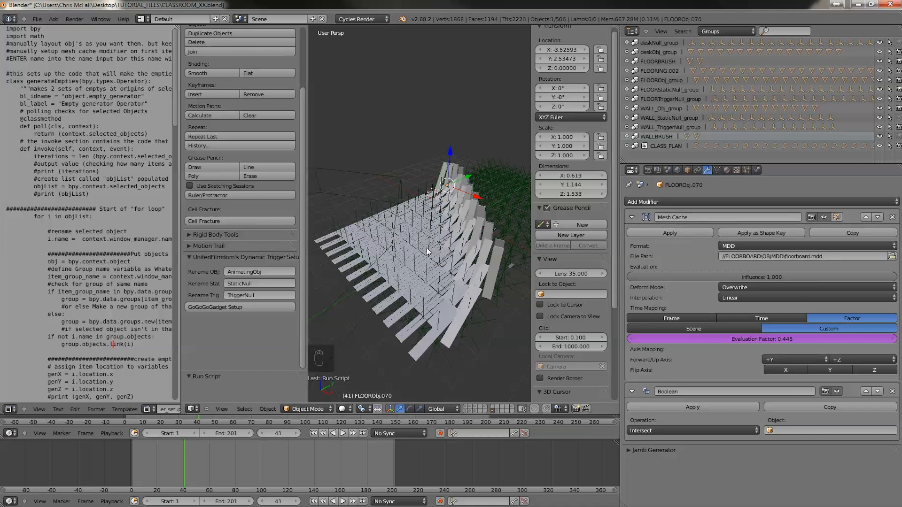
{"action": "middle_click_drag", "start_coordinate": [428, 251], "coordinate": [408, 251]}
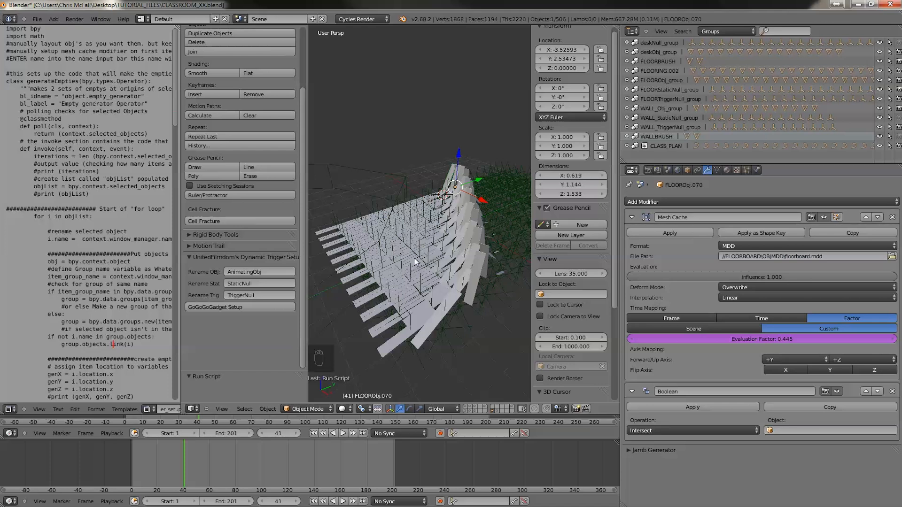
{"action": "middle_click_drag", "start_coordinate": [439, 259], "coordinate": [409, 291]}
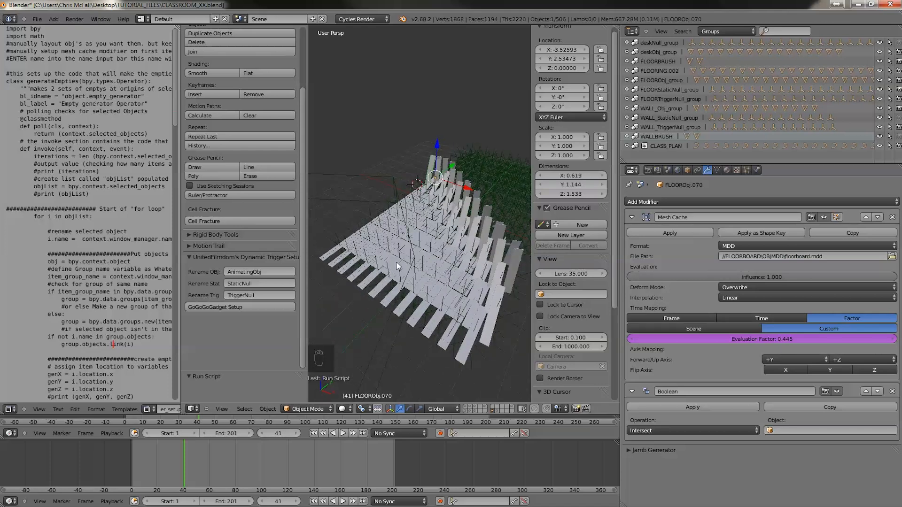
{"action": "middle_click_drag", "start_coordinate": [476, 263], "coordinate": [411, 261]}
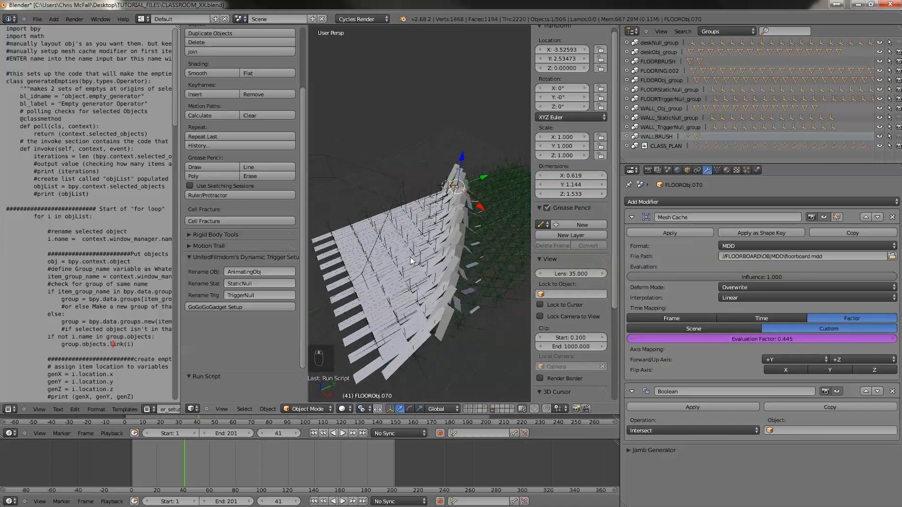
{"action": "left_click", "coordinate": [631, 217]}
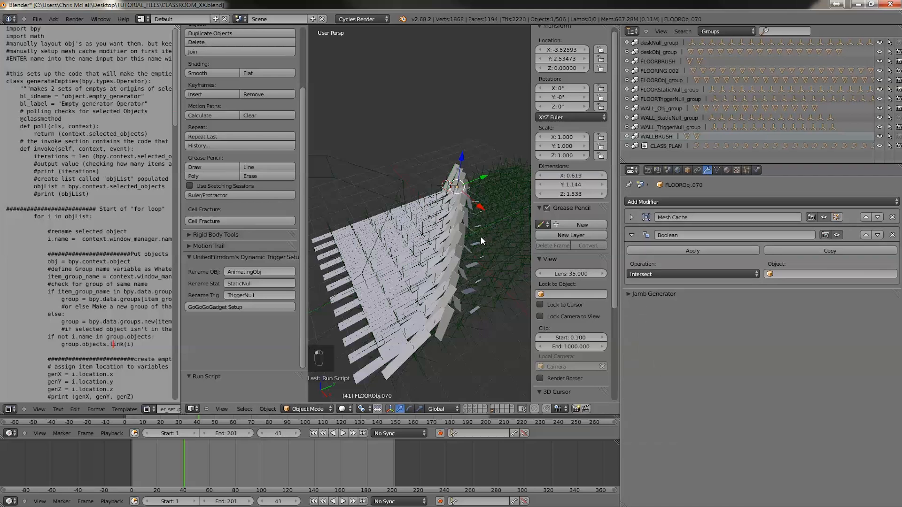
Step: Collapse the Dynamic Trigger Setup options, widen the script editor and narrow the tool shelf to enlarge the 3D view
{"action": "middle_click_drag", "start_coordinate": [440, 256], "coordinate": [371, 237]}
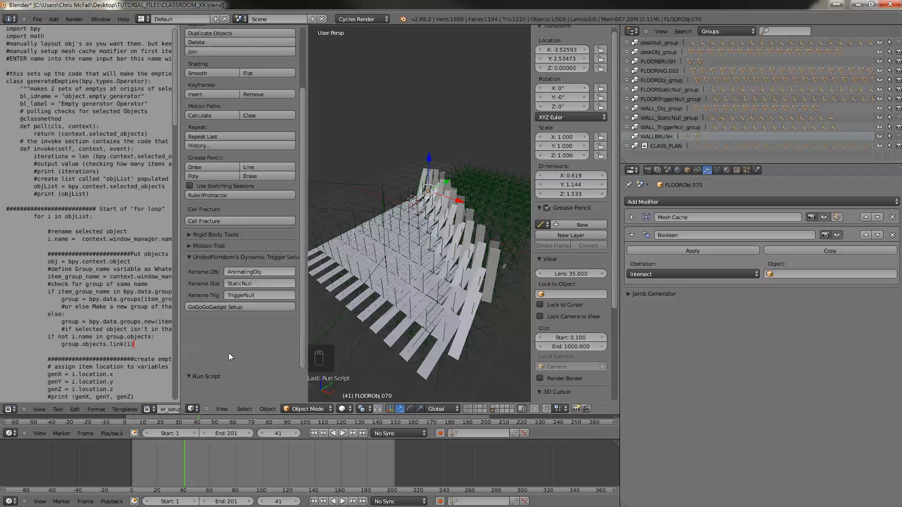
{"action": "left_click", "coordinate": [190, 257]}
{"action": "left_click", "coordinate": [190, 258]}
{"action": "left_click", "coordinate": [189, 258]}
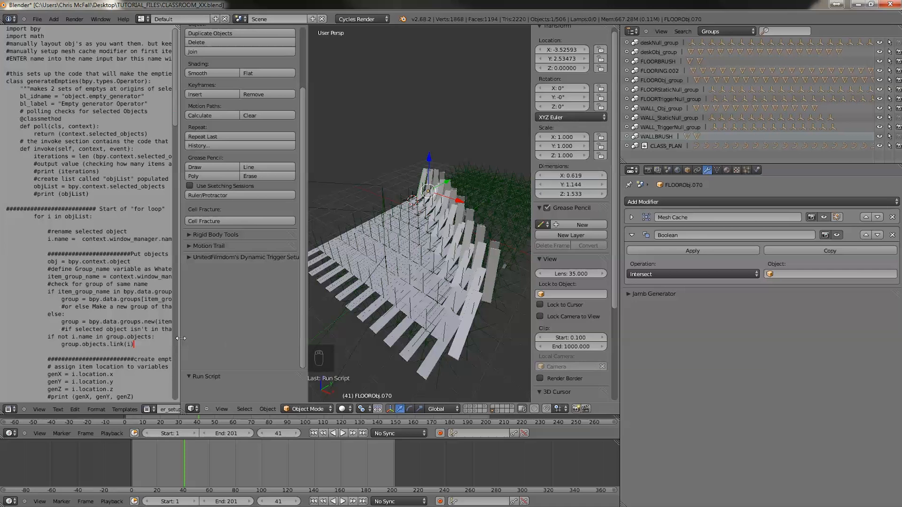
{"action": "left_click_drag", "start_coordinate": [180, 338], "coordinate": [208, 338]}
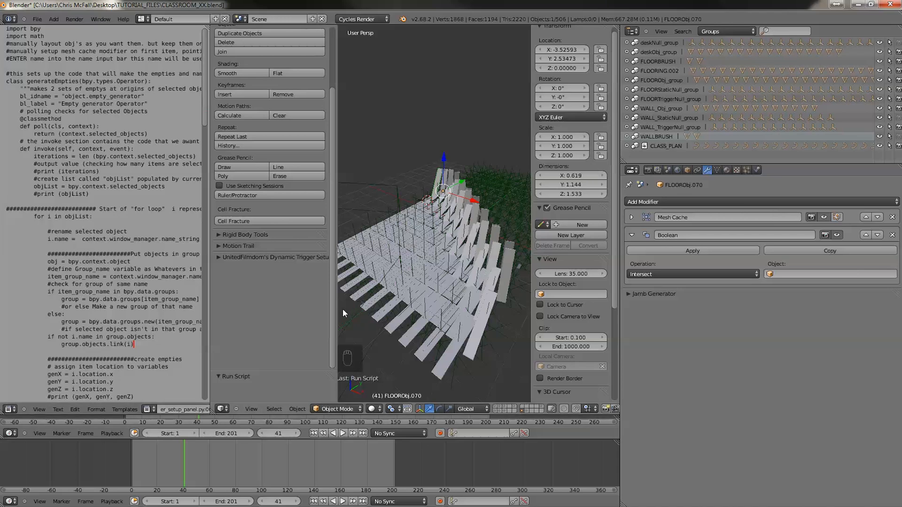
{"action": "left_click_drag", "start_coordinate": [337, 310], "coordinate": [275, 310]}
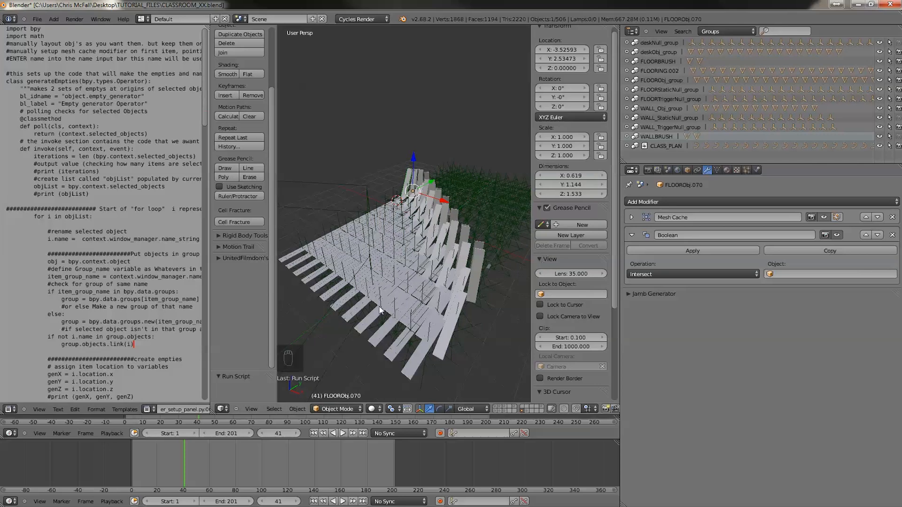
{"action": "middle_click_drag", "start_coordinate": [418, 293], "coordinate": [412, 306]}
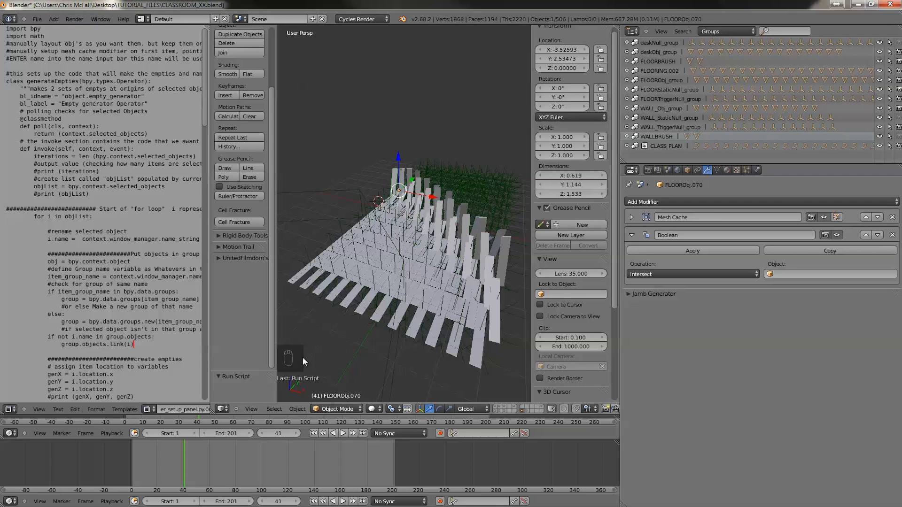
{"action": "middle_click_drag", "start_coordinate": [372, 284], "coordinate": [390, 275]}
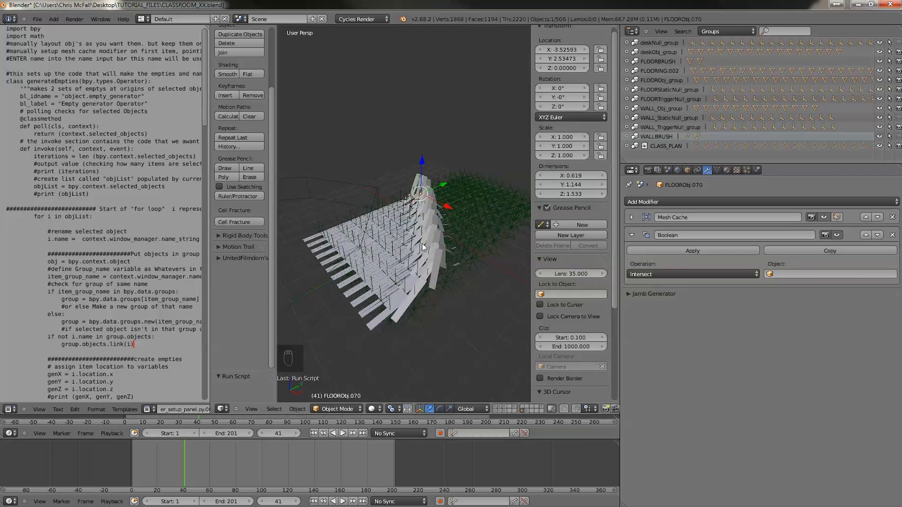
{"action": "middle_click_drag", "start_coordinate": [424, 241], "coordinate": [458, 279]}
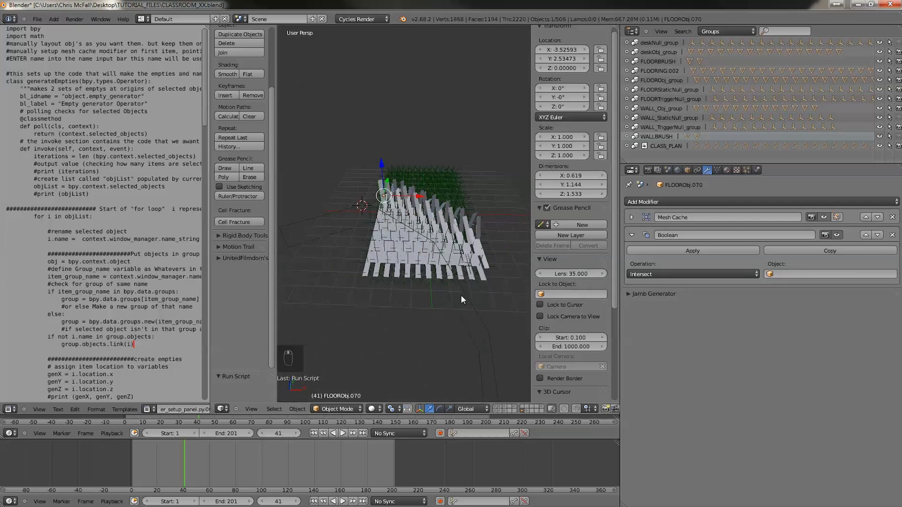